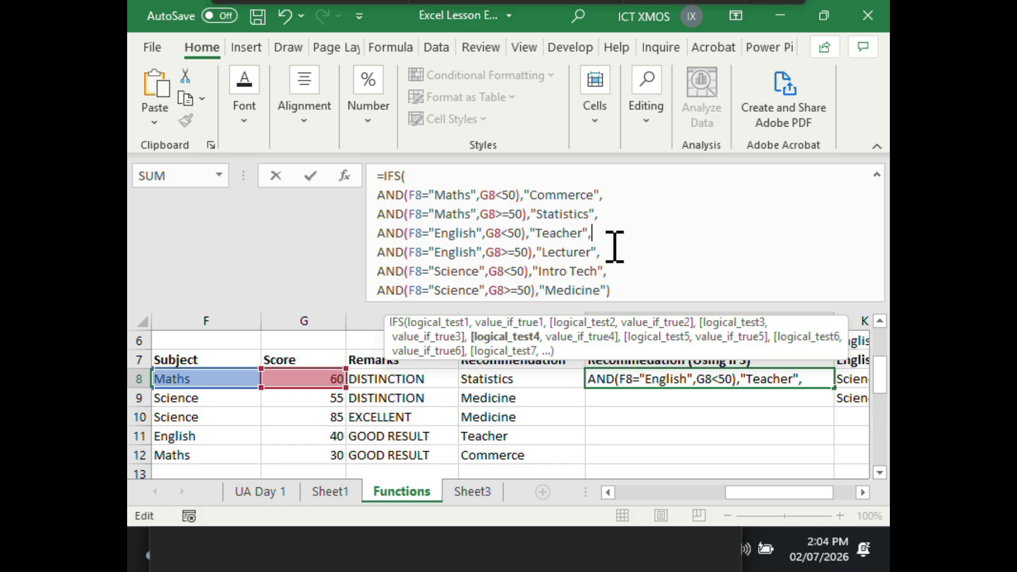
Commit the IFS recommendation formula with its six subject-and-score conditions in J8, and inspect the nested IF formula in I8
left_click(635, 268)
left_click(636, 284)
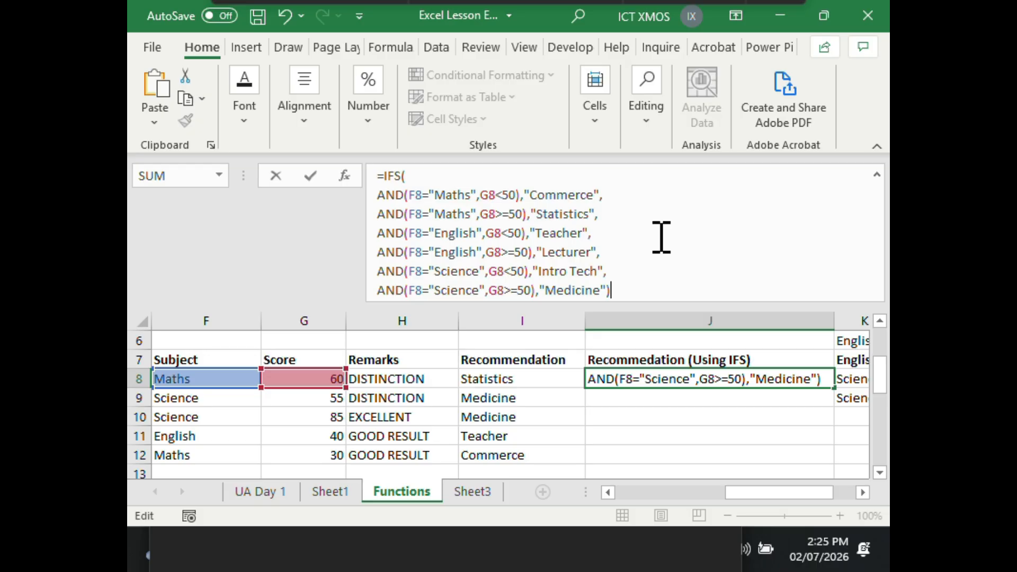
left_click(546, 377)
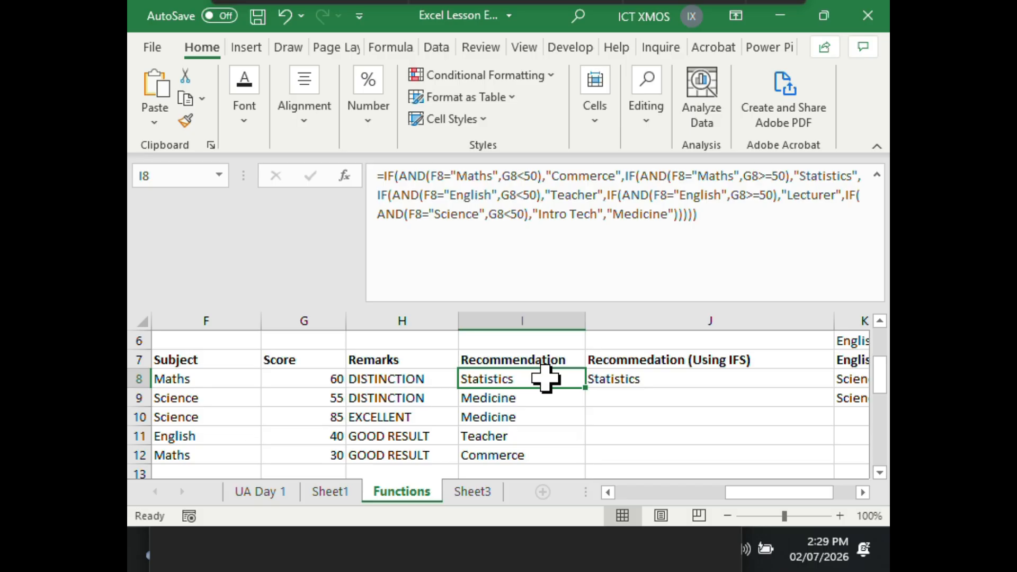
Fill the IFS formula from J8 down through J12 in the Recommedation (Using IFS) column
key("Right")
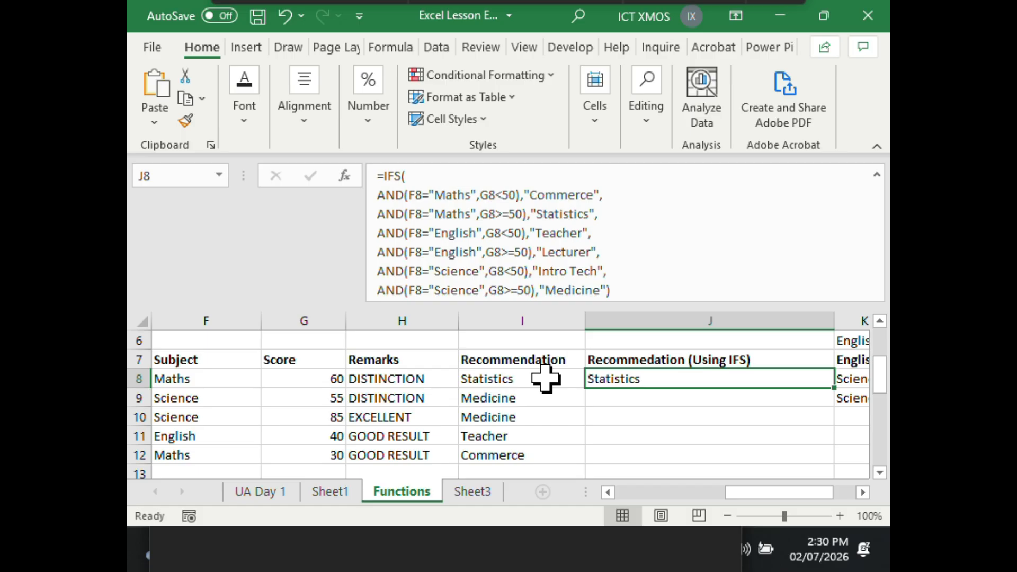
left_click(647, 403)
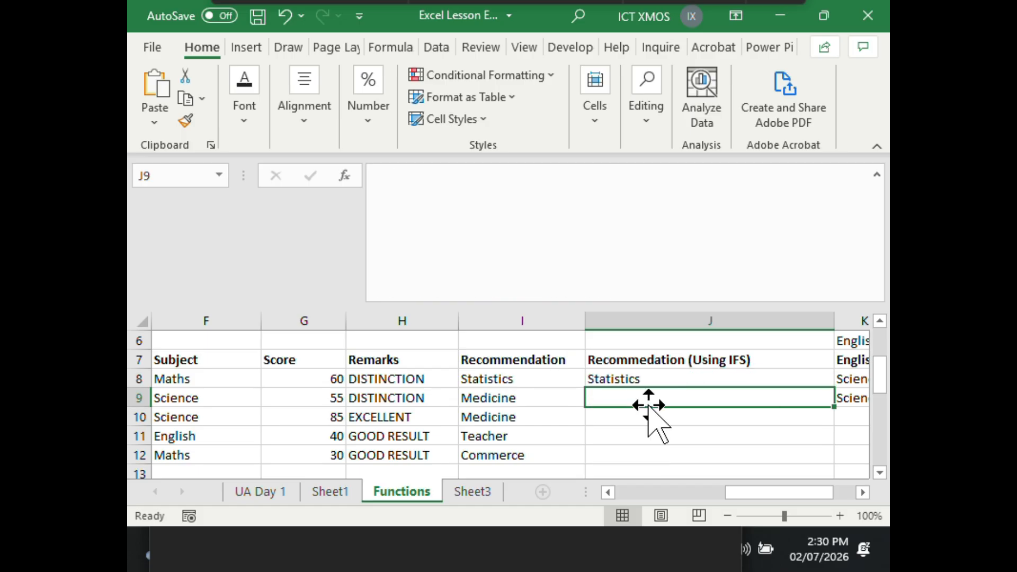
left_click(640, 382)
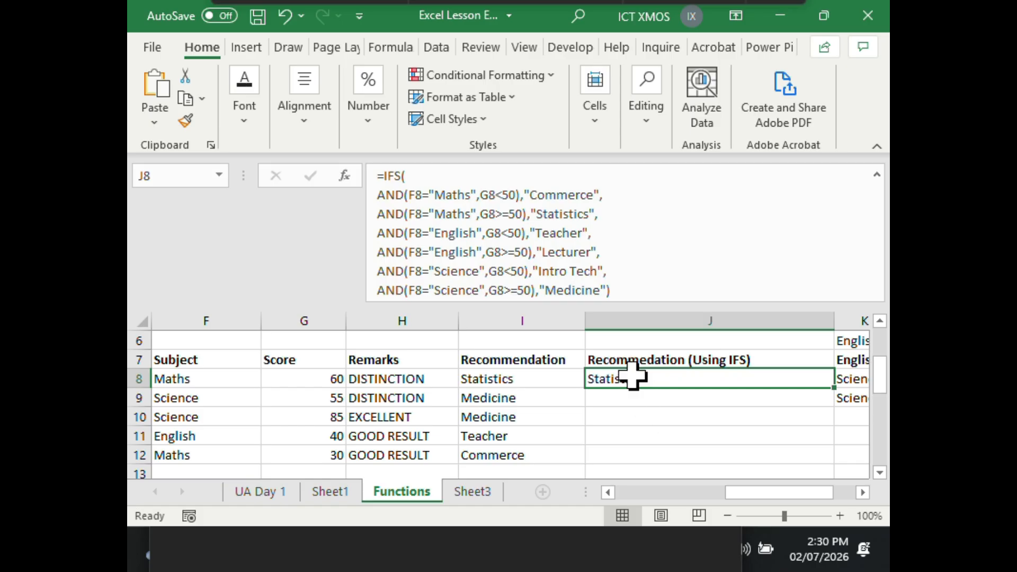
left_click(658, 398)
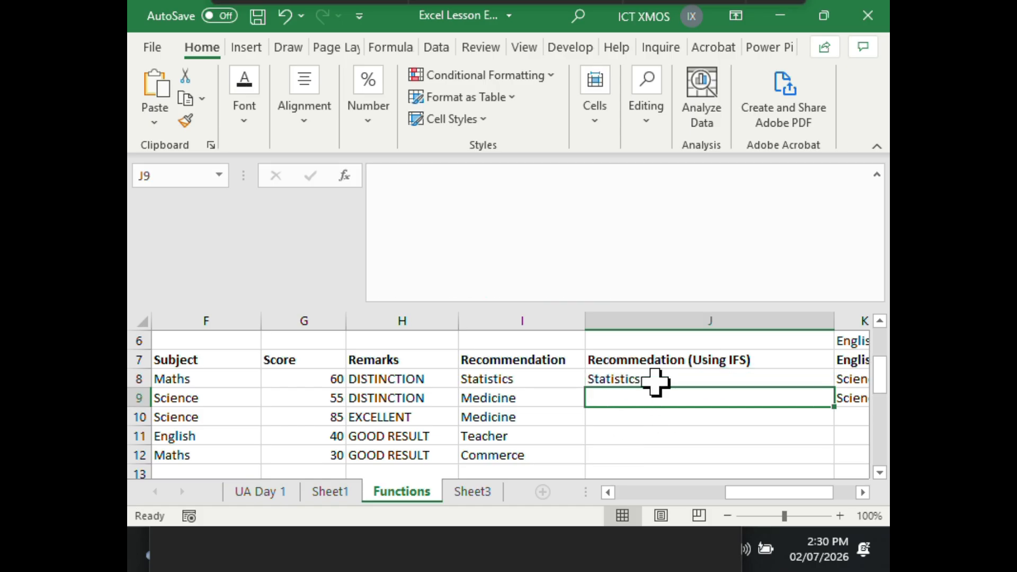
left_click(655, 381)
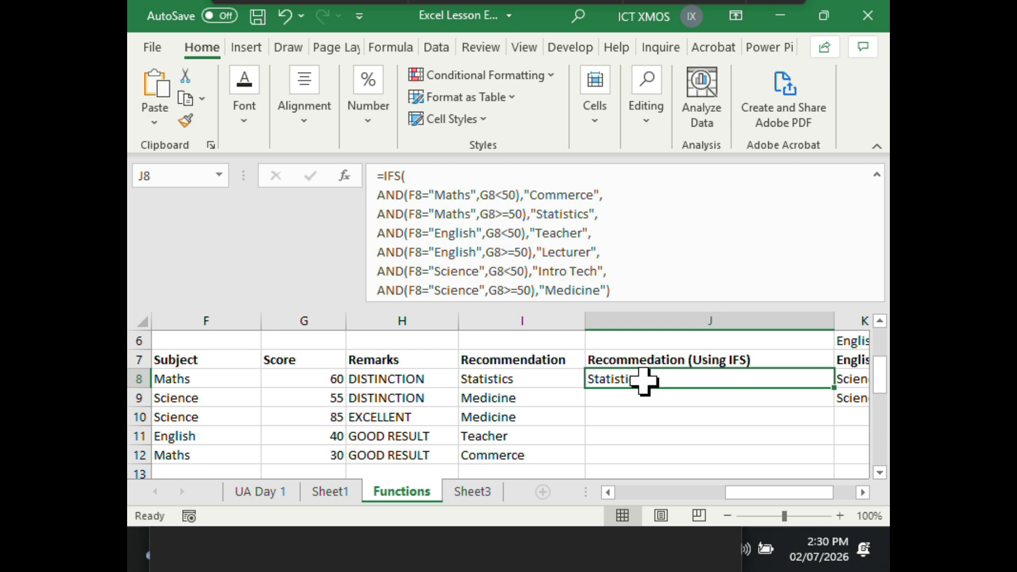
left_click(665, 397)
left_click(668, 380)
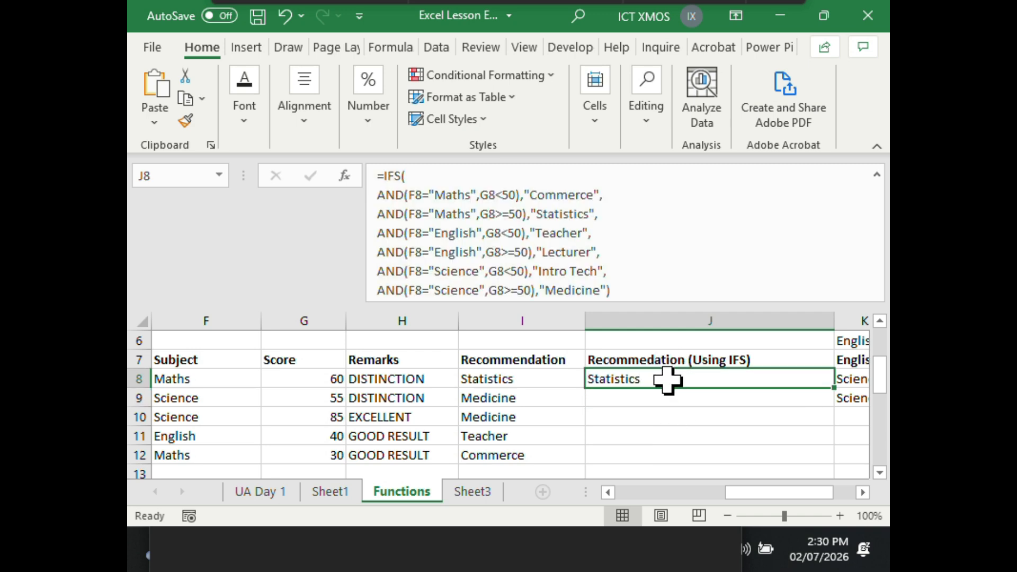
left_click_drag(834, 389, 828, 466)
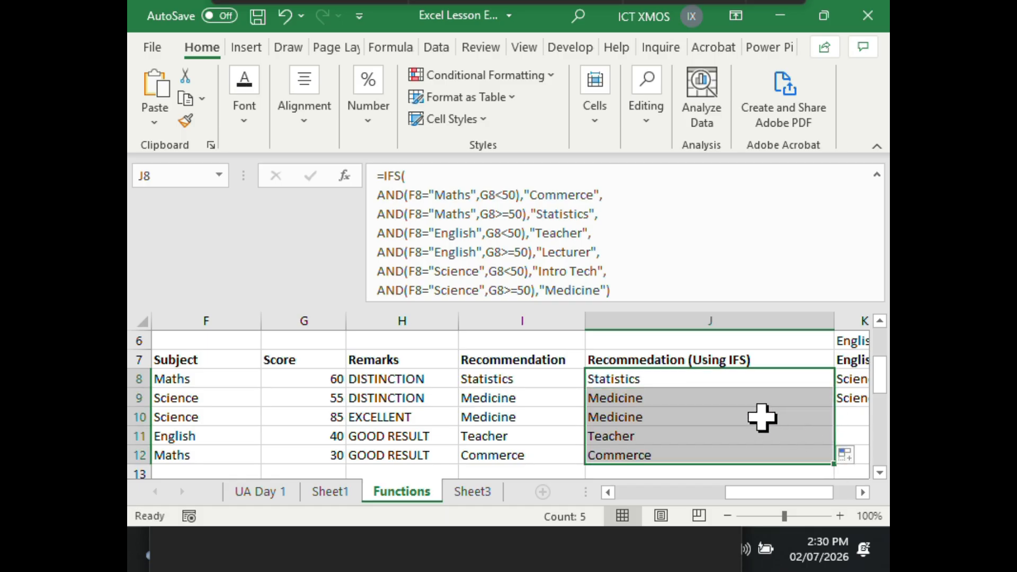
scroll(762, 418, "down", 2)
scroll(762, 418, "up", 3)
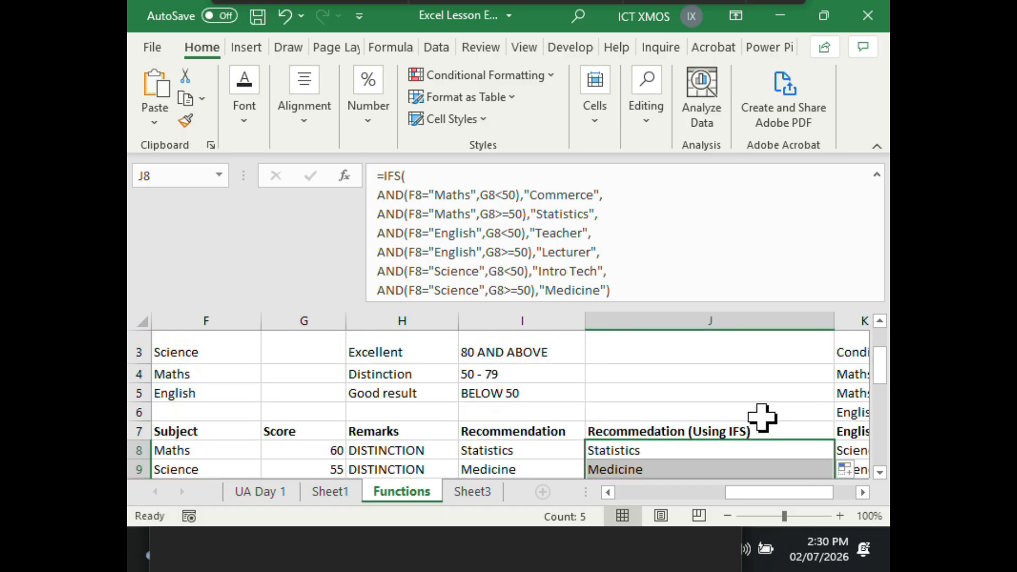
scroll(762, 418, "down", 1)
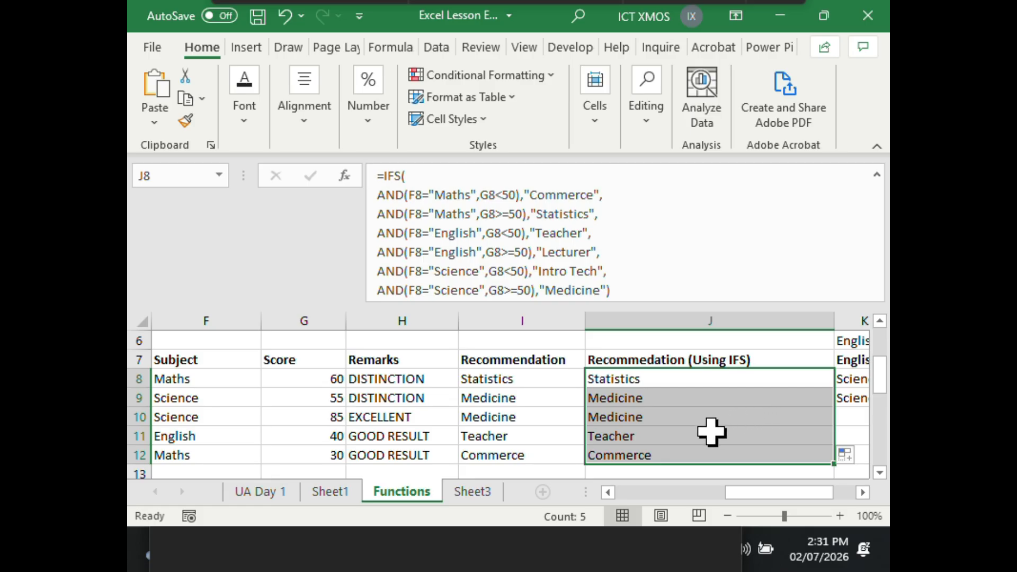
Review the IFS formulas in J10 and J8, and shrink the formula bar to a single line
left_click(733, 421)
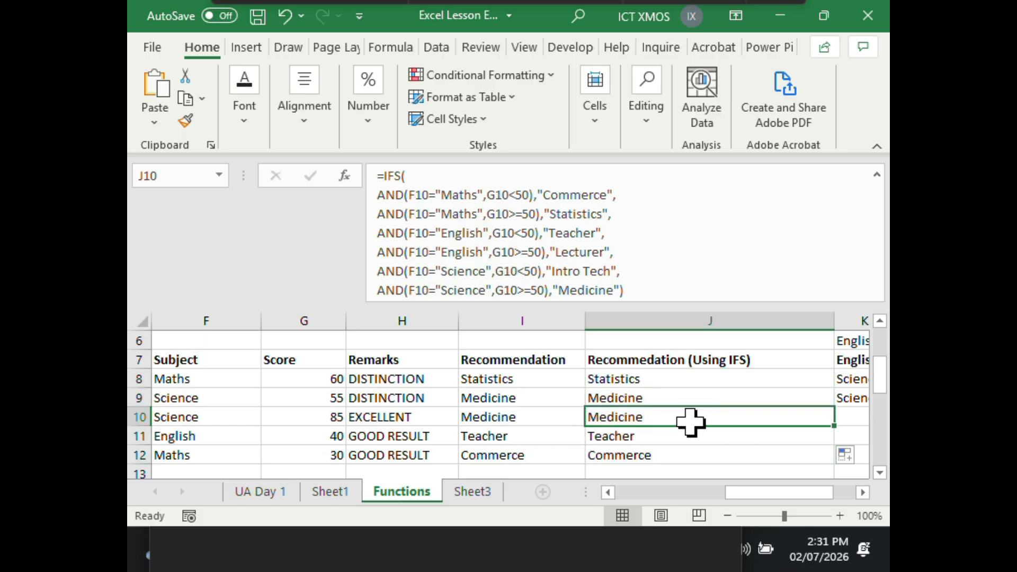
scroll(683, 421, "up", 2)
scroll(683, 422, "down", 2)
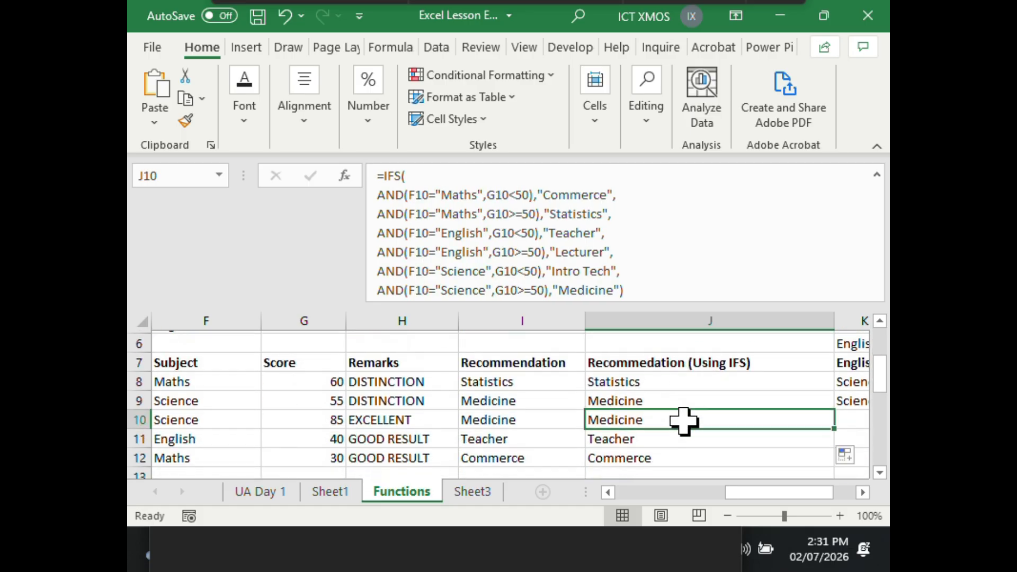
left_click(670, 379)
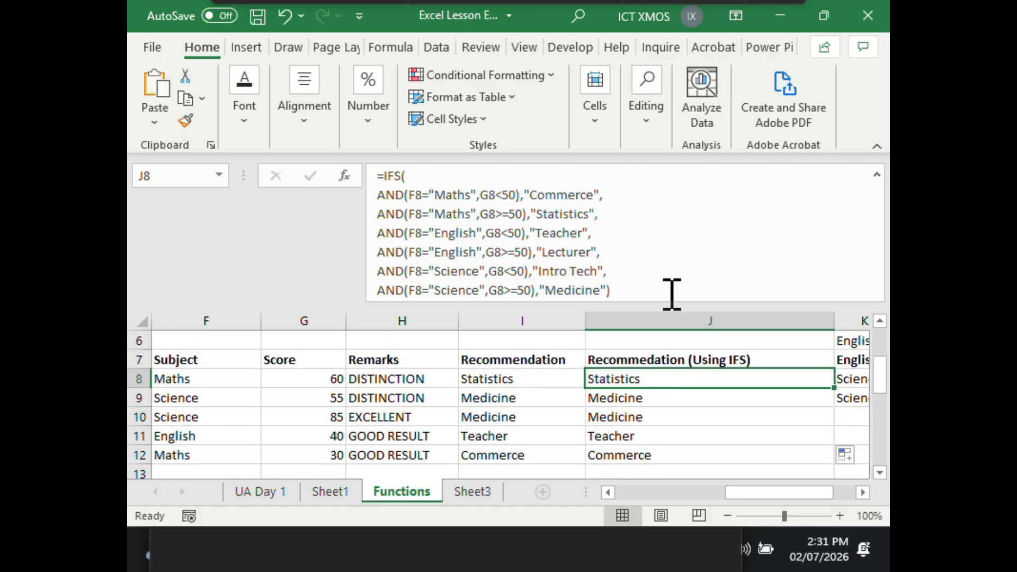
left_click(670, 292)
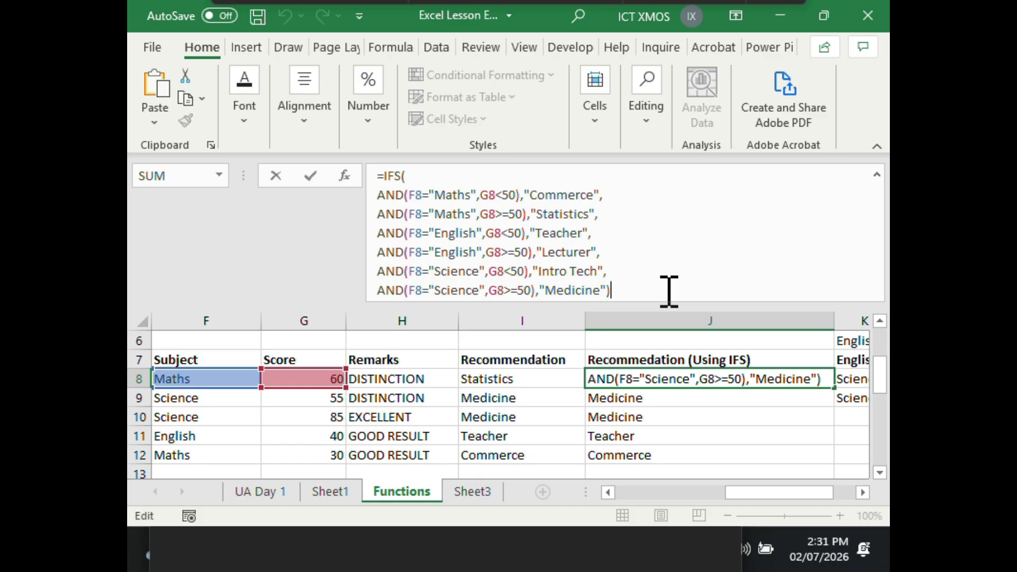
left_click(694, 412)
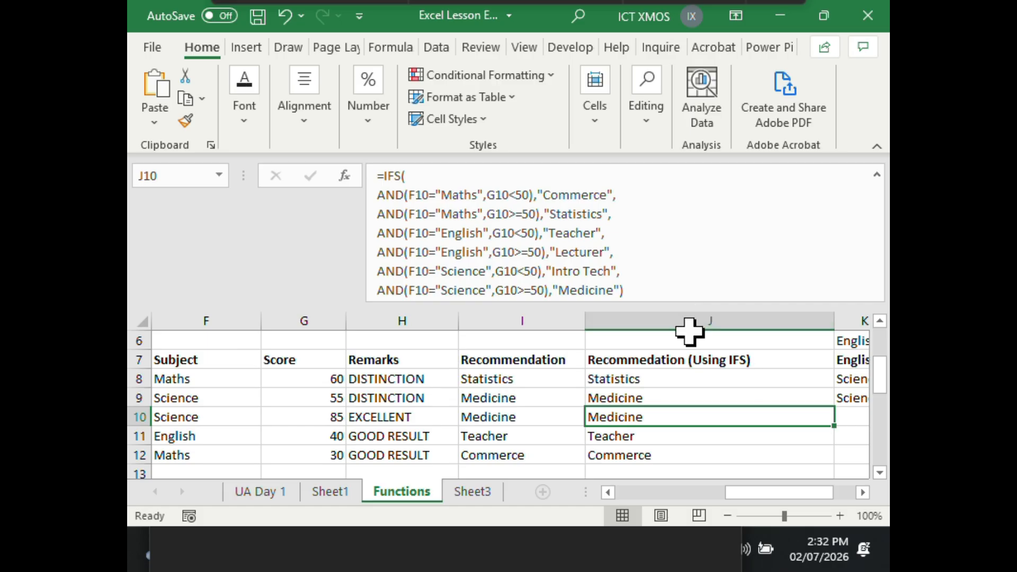
left_click_drag(689, 312, 689, 204)
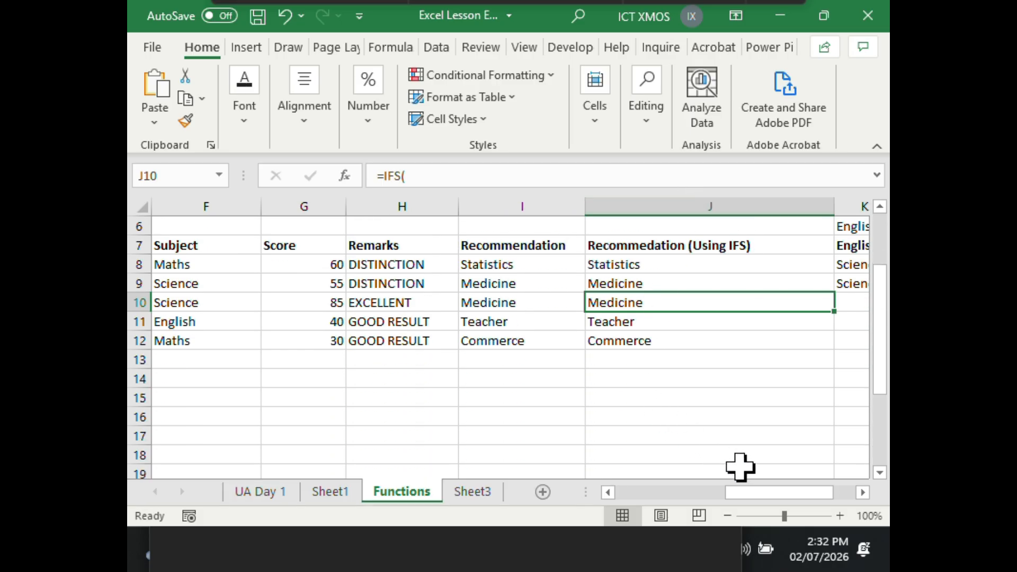
Move the conditions list from K1:K7 to P1:P7, clearing the area next to the IFS column
left_click(862, 492)
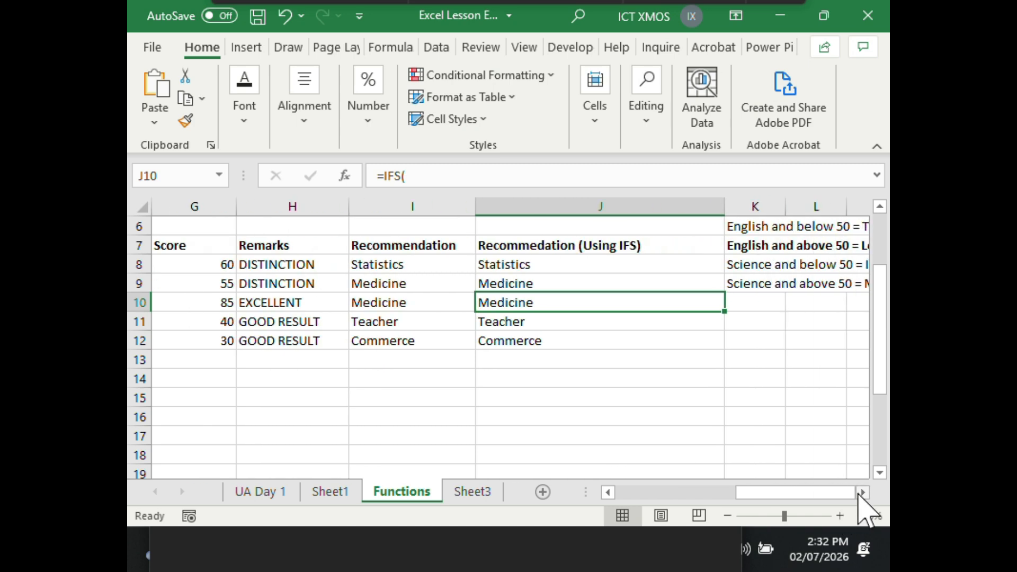
left_click(862, 492)
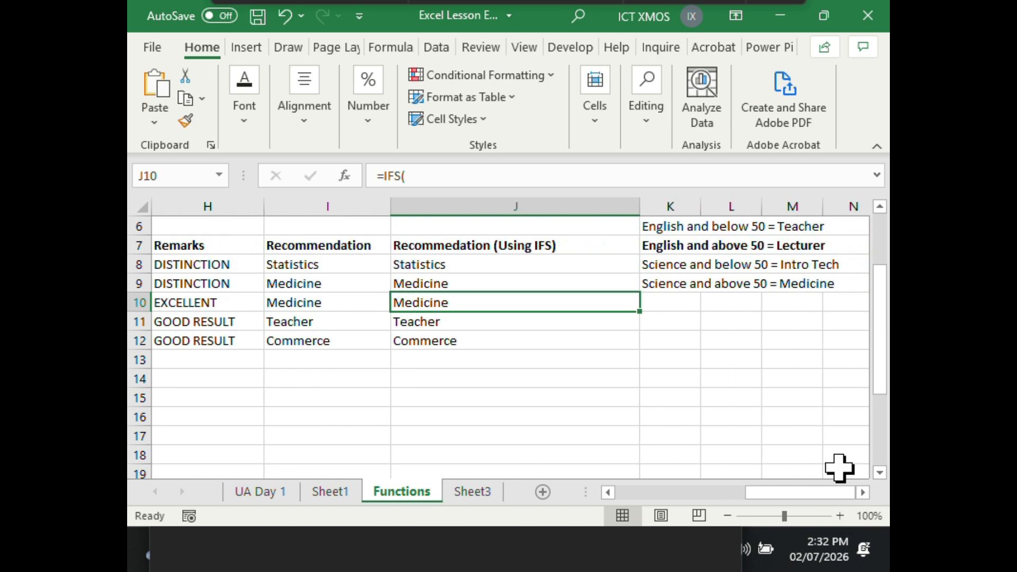
left_click(657, 492)
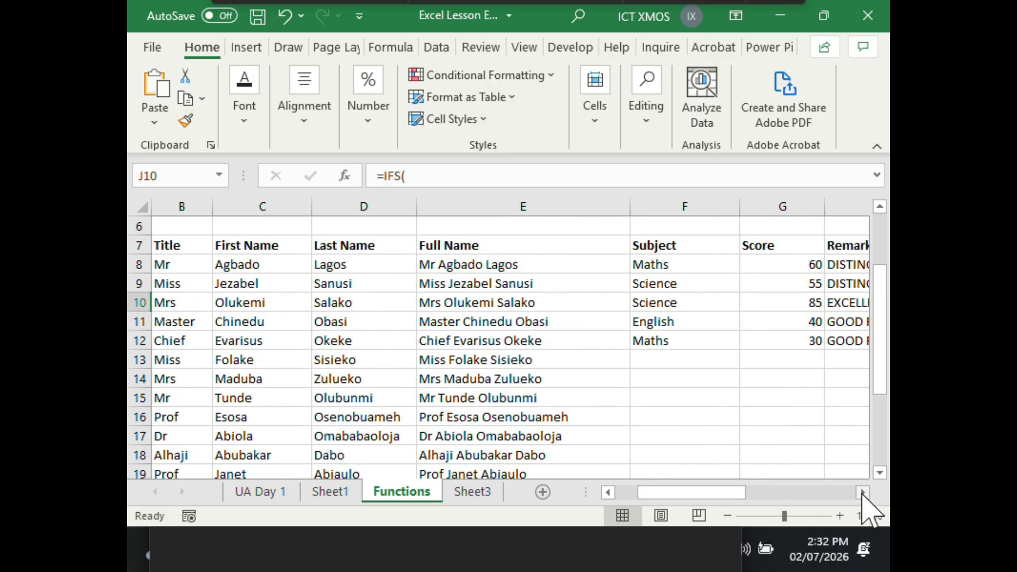
left_click(861, 493)
left_click(862, 492)
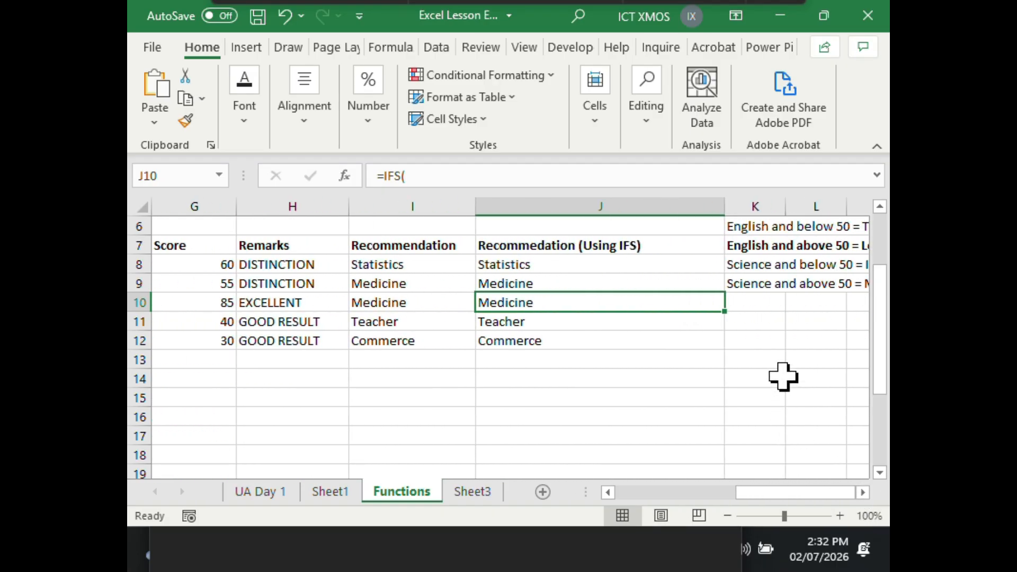
left_click(862, 492)
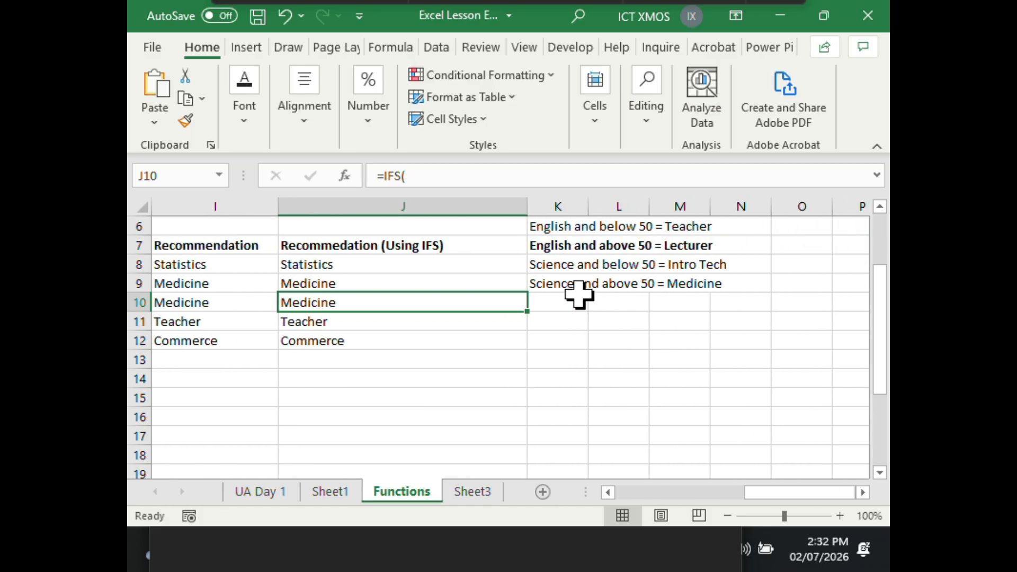
scroll(582, 293, "up", 2)
left_click_drag(556, 277, 583, 266)
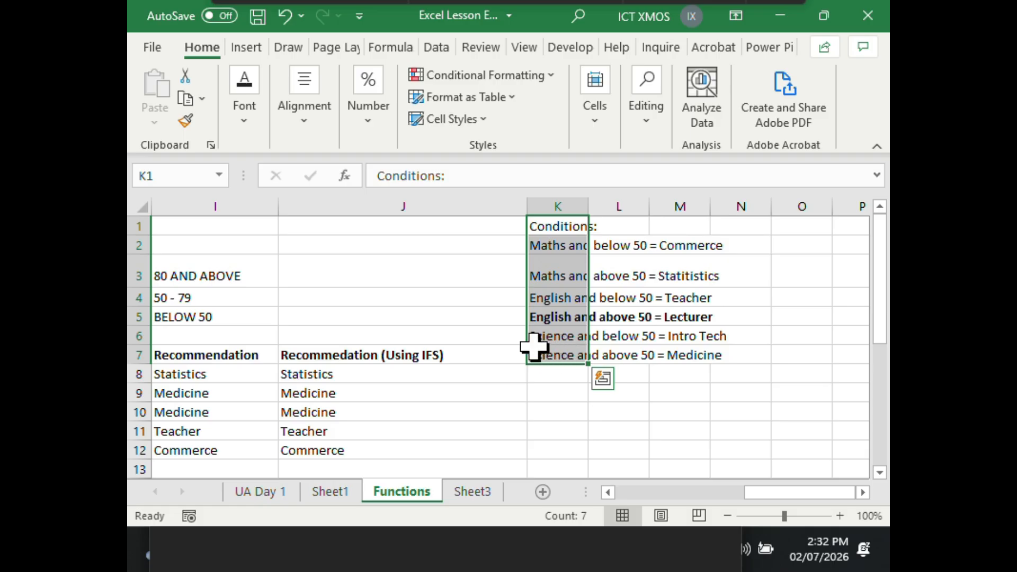
left_click_drag(542, 364, 846, 345)
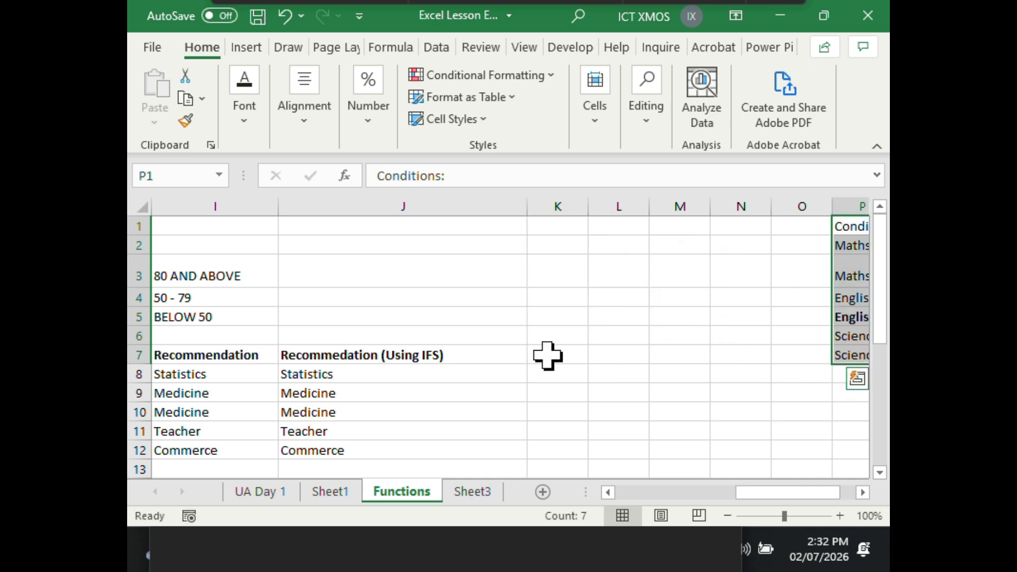
left_click(564, 355)
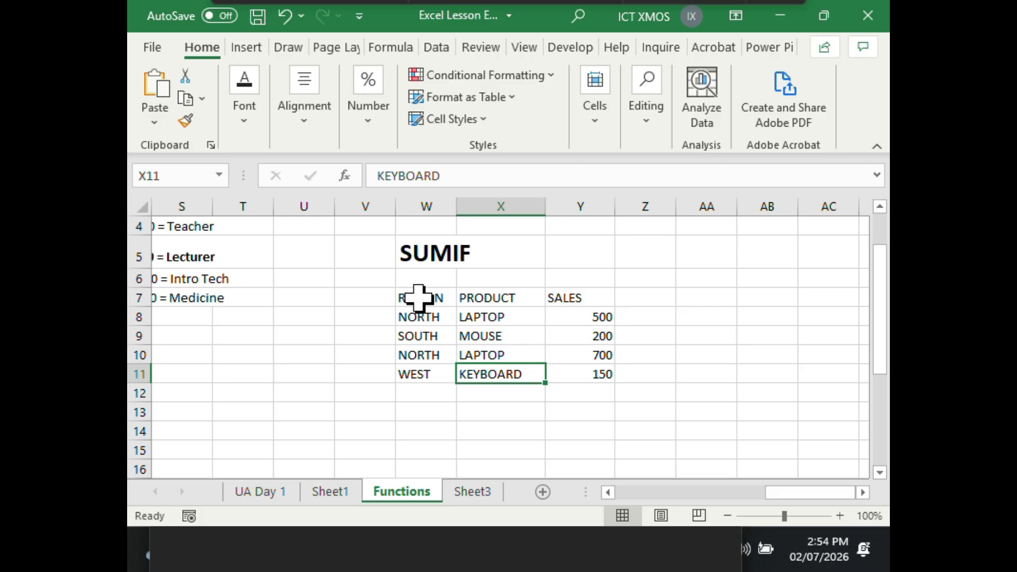
Make the REGION, PRODUCT and SALES headers in W7:Y7 of the SUMIF table bold
left_click_drag(420, 298, 583, 302)
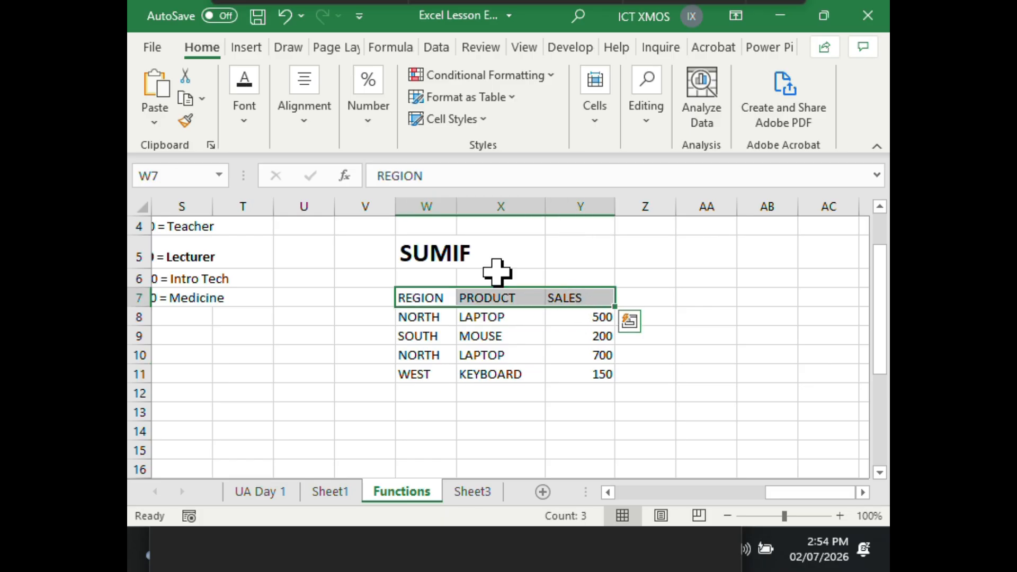
left_click(247, 124)
left_click(237, 204)
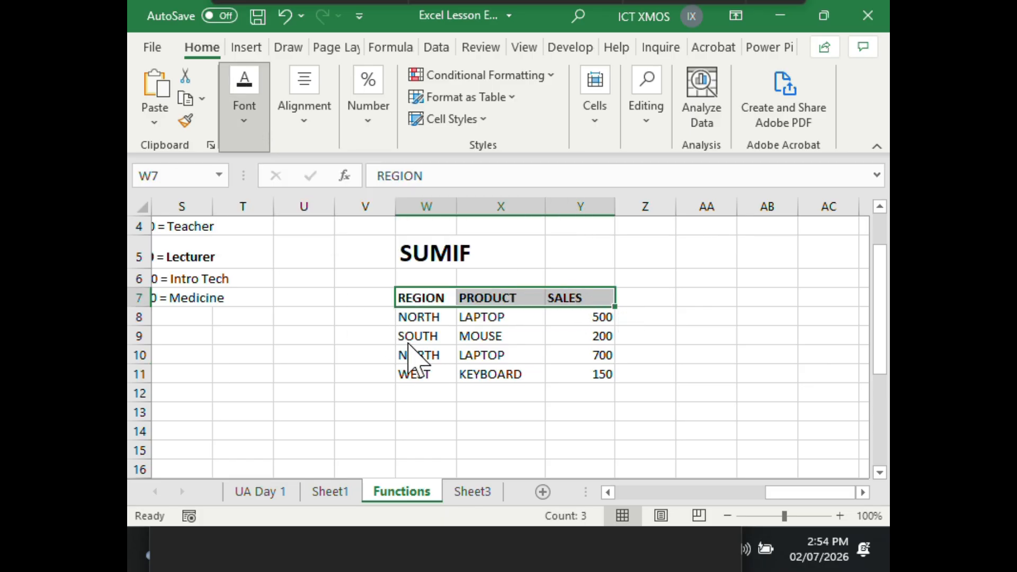
Apply All Borders to the whole SUMIF sales table in W7:Y11
left_click(411, 297)
left_click_drag(411, 296, 580, 376)
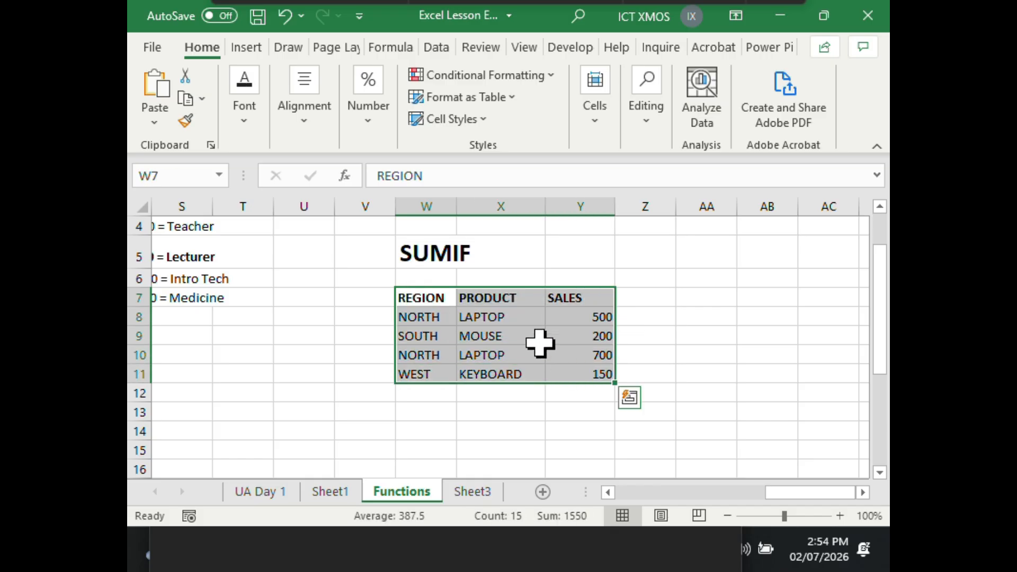
left_click(310, 138)
left_click(254, 139)
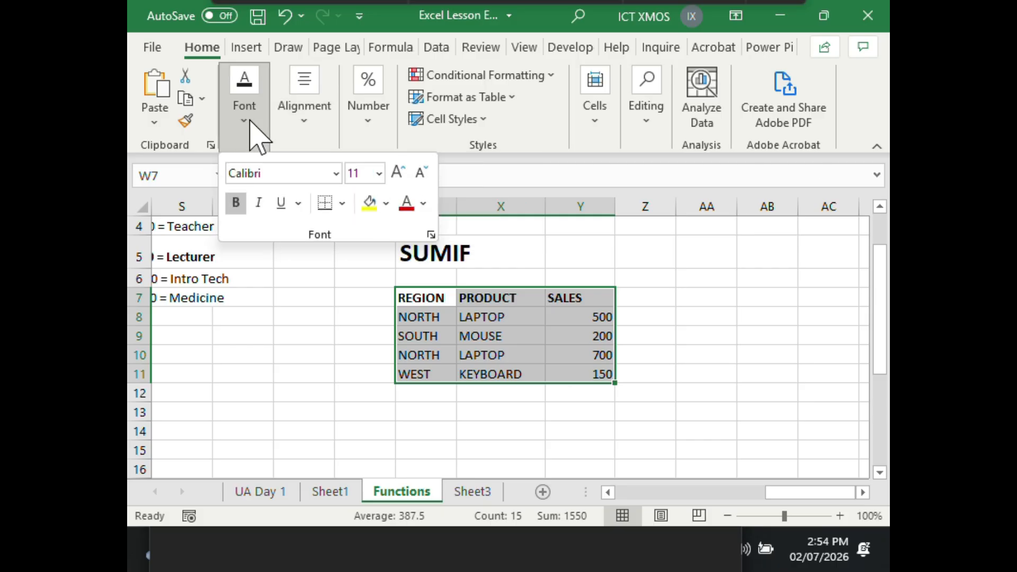
left_click(343, 204)
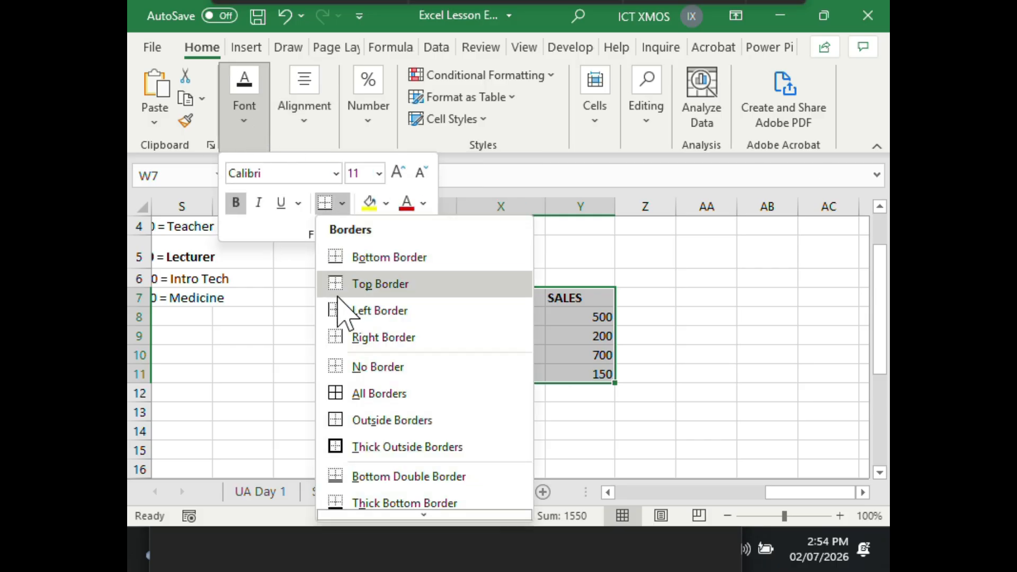
left_click(339, 394)
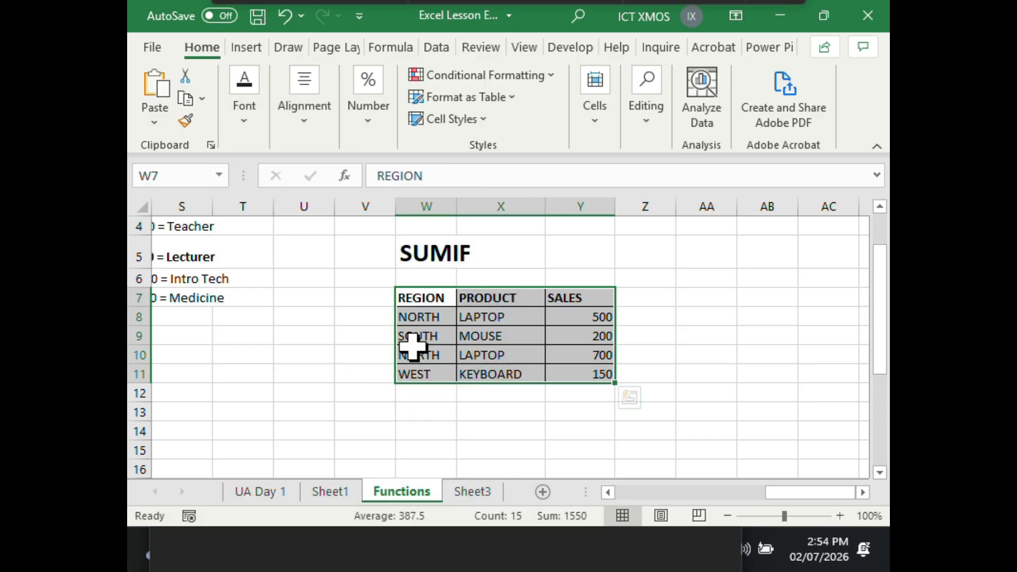
left_click(541, 253)
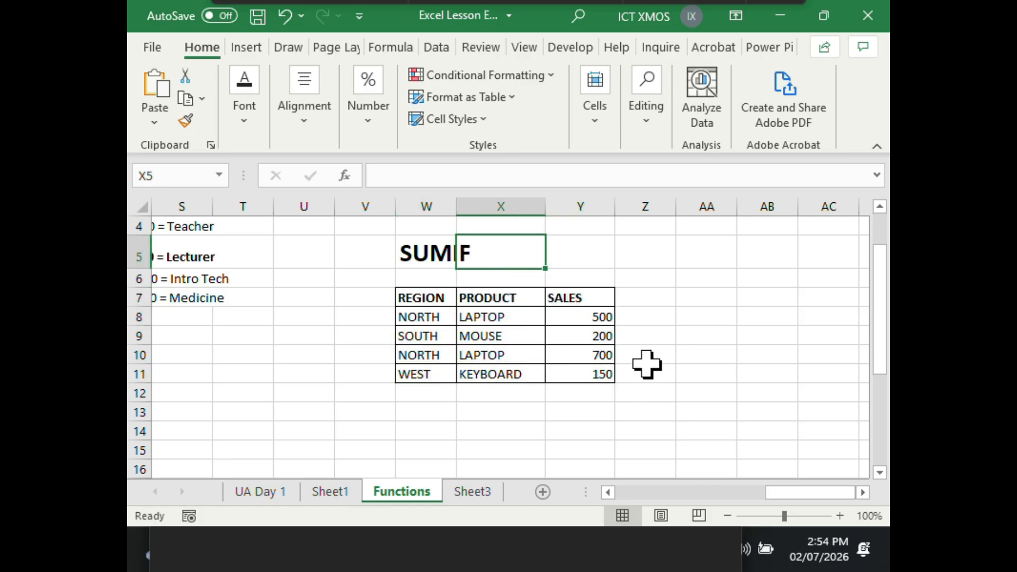
left_click(609, 406)
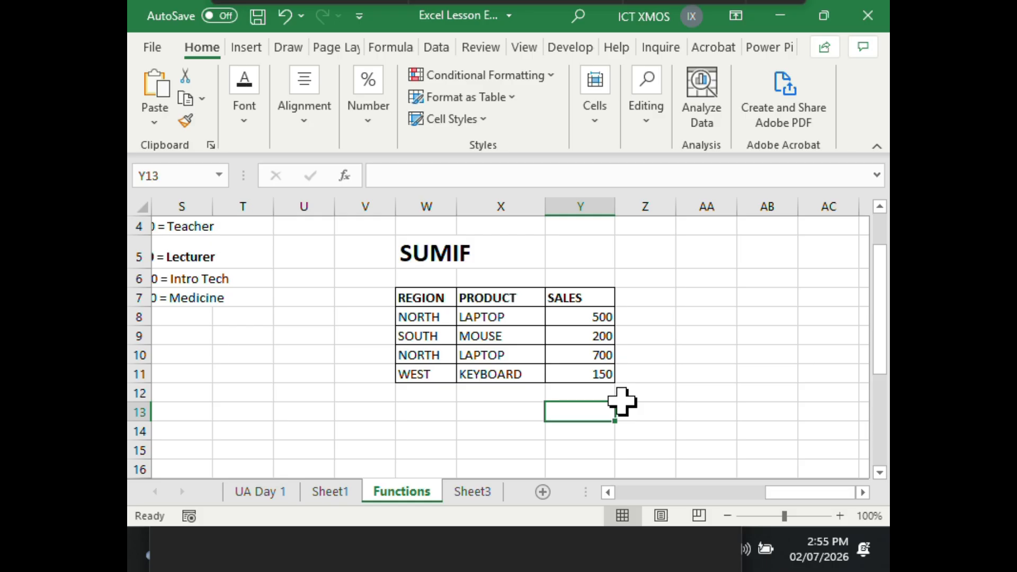
Enter the syntax note SUMIF(range, criteria, [sum range]) as plain text in cell Y5 beside the SUMIF title
left_click(594, 258)
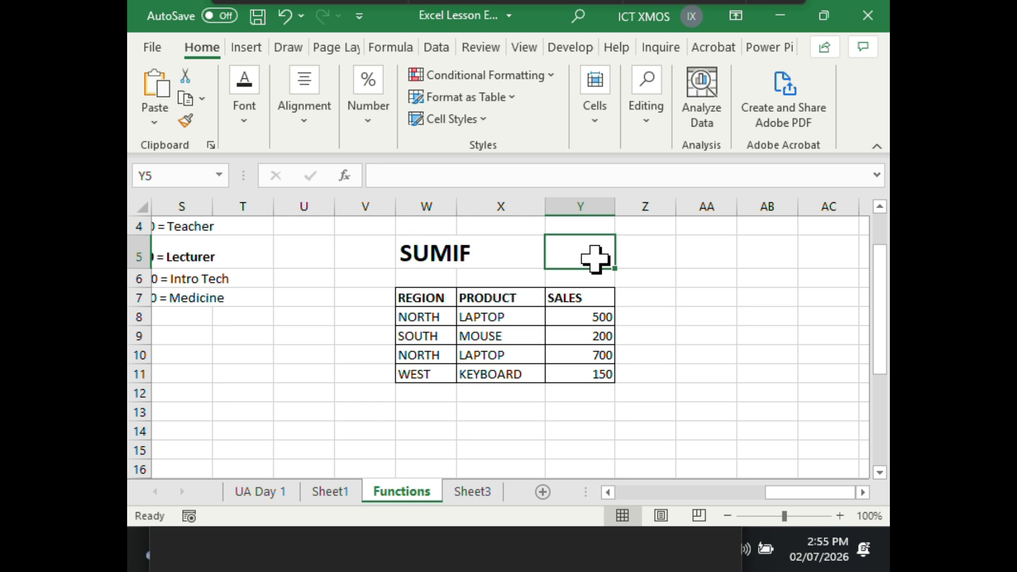
type("'S")
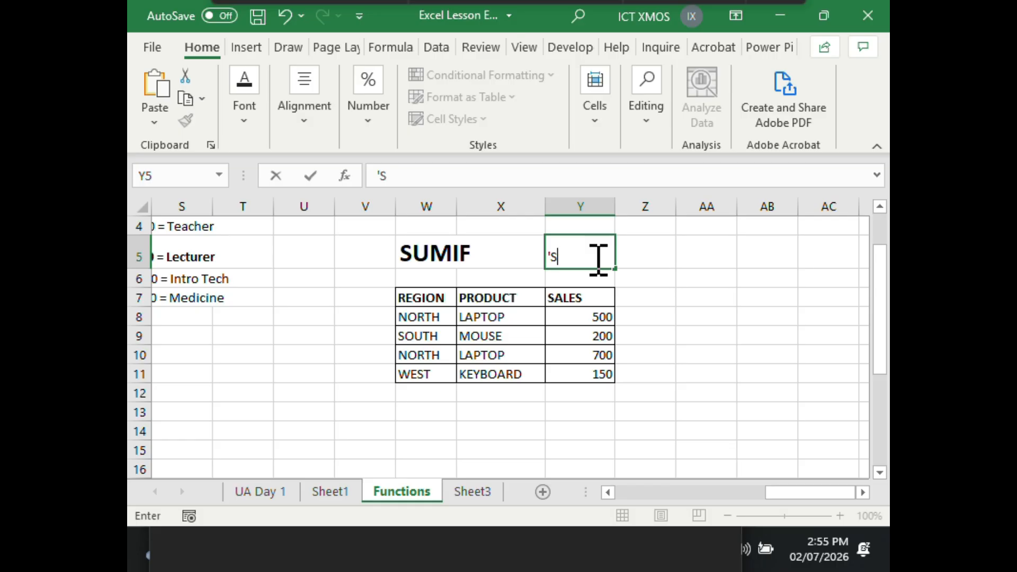
type("UMIF")
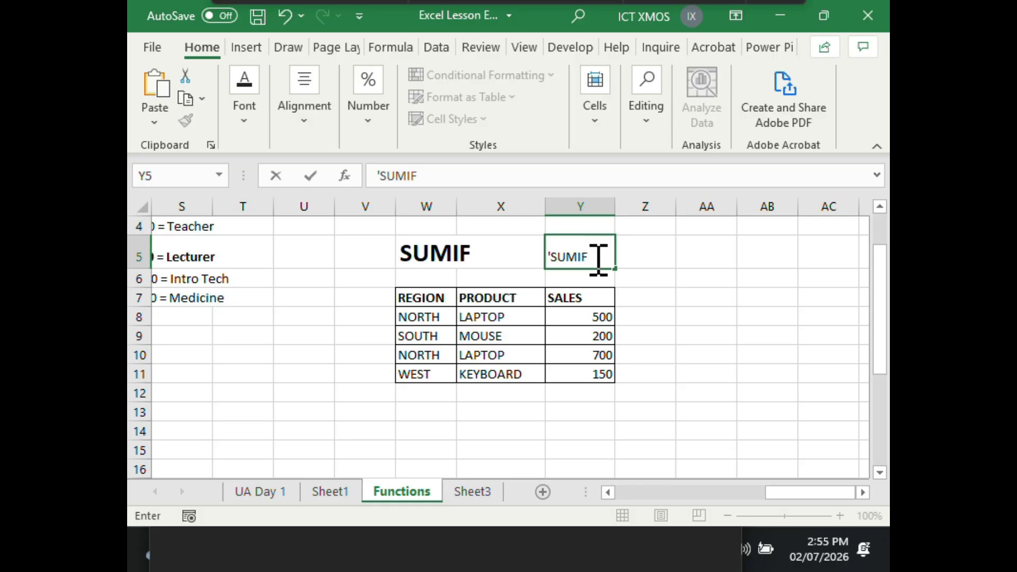
type("(")
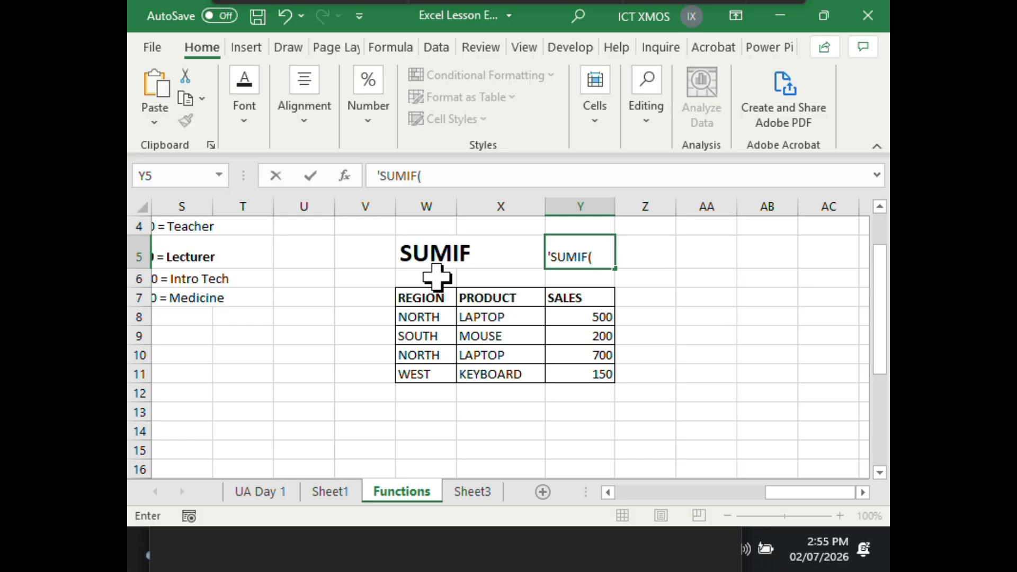
type("range")
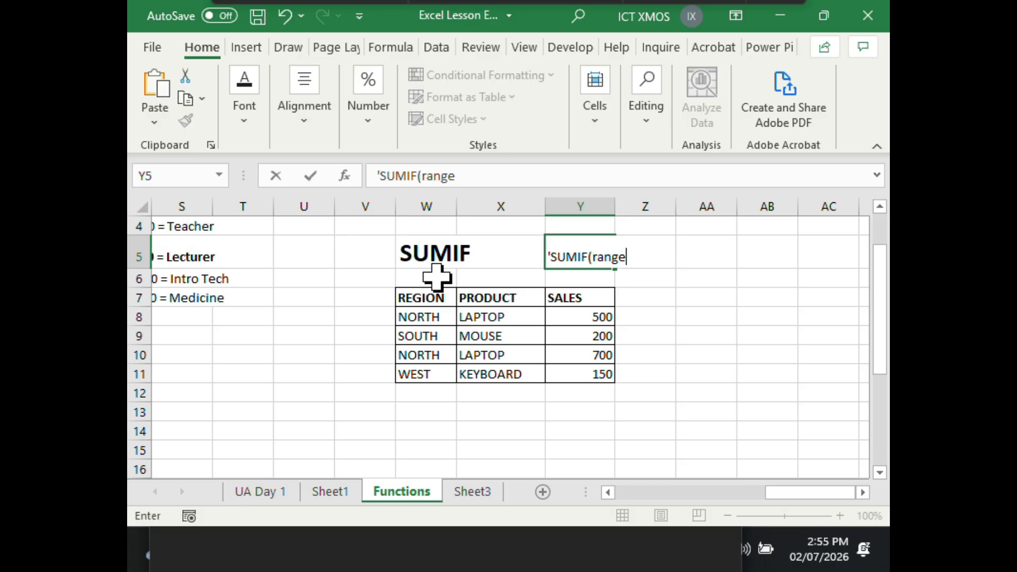
type(", criteria, ")
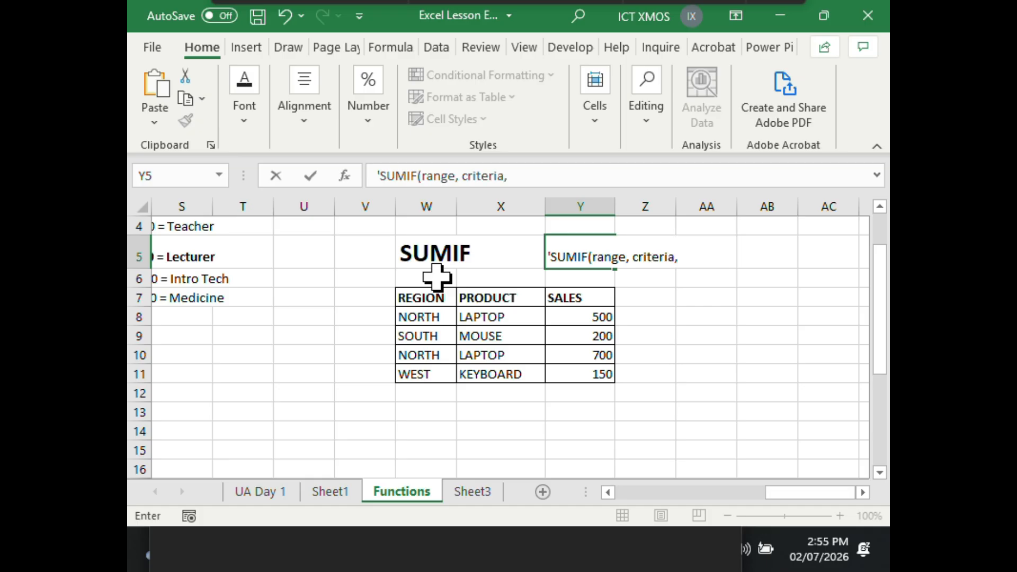
type("[sum range")
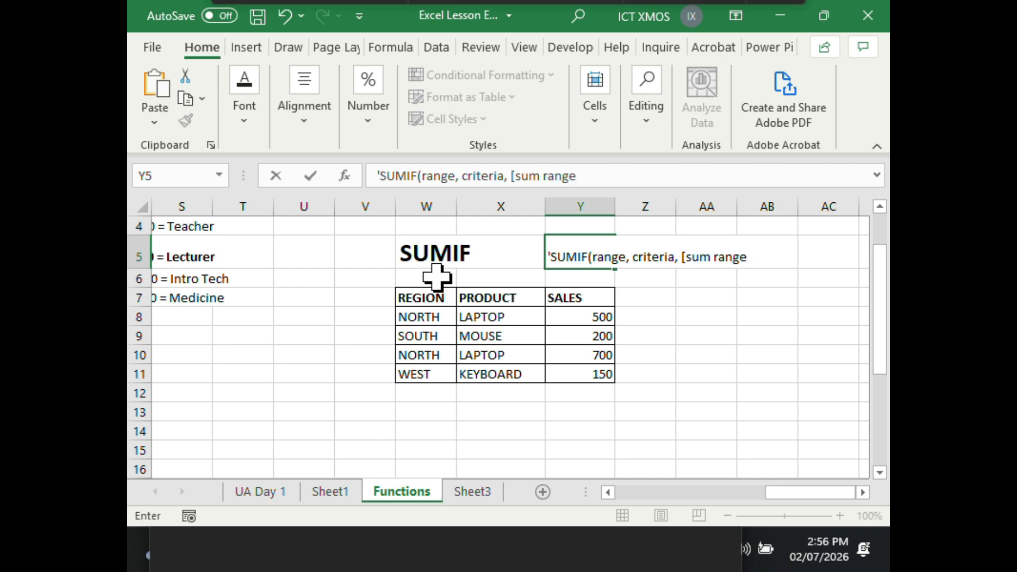
type("])")
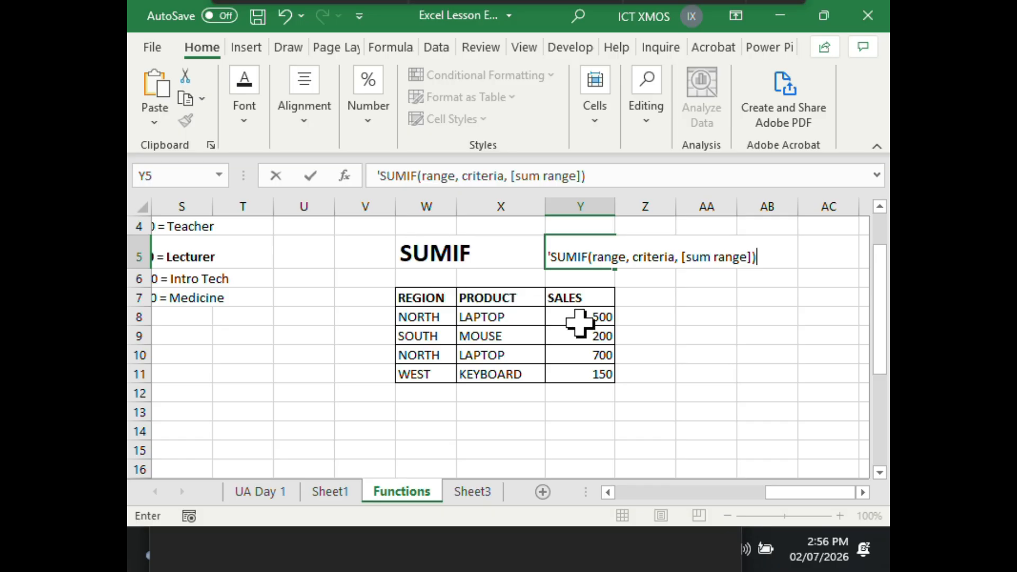
left_click(728, 281)
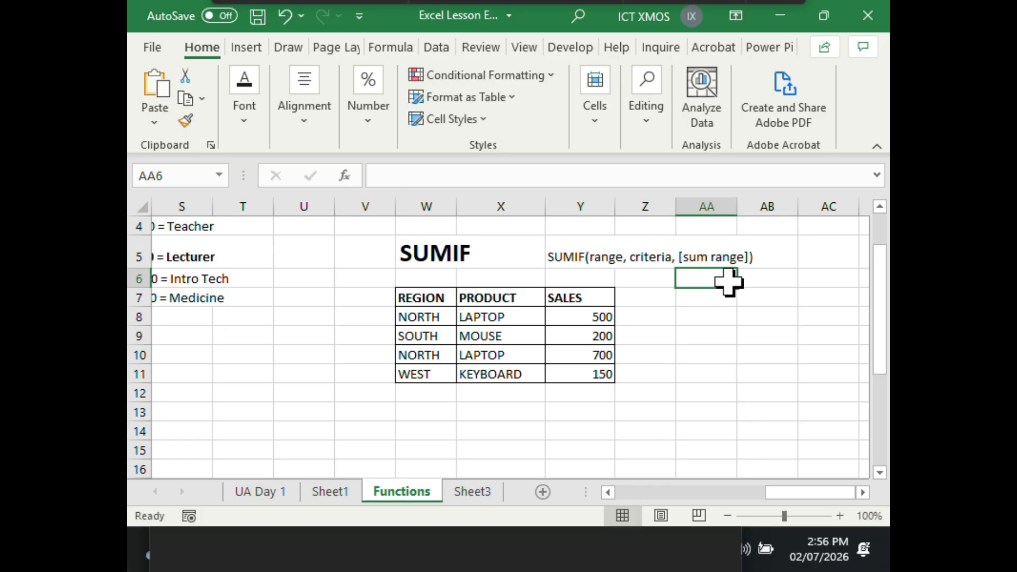
left_click(594, 256)
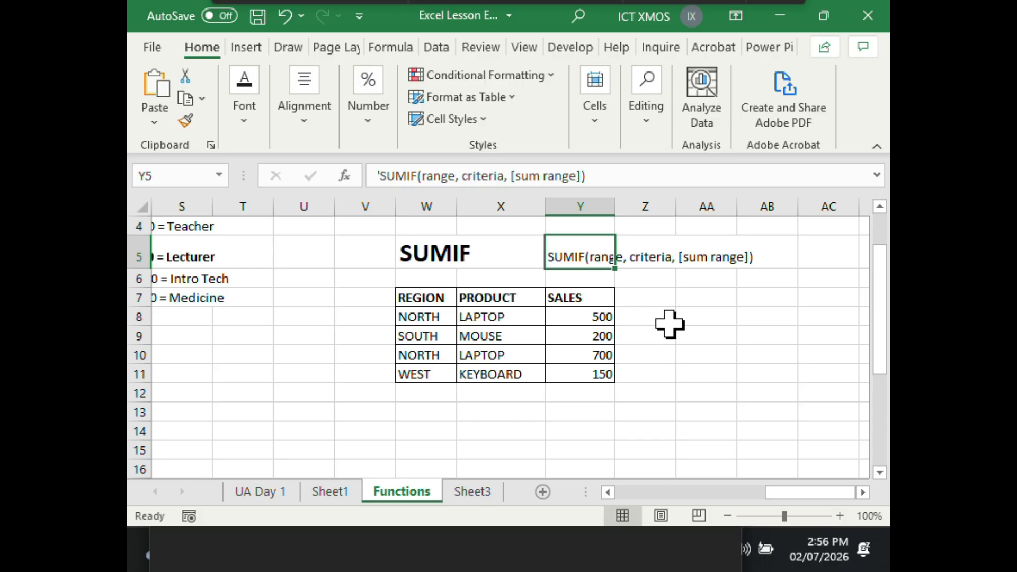
left_click(698, 313)
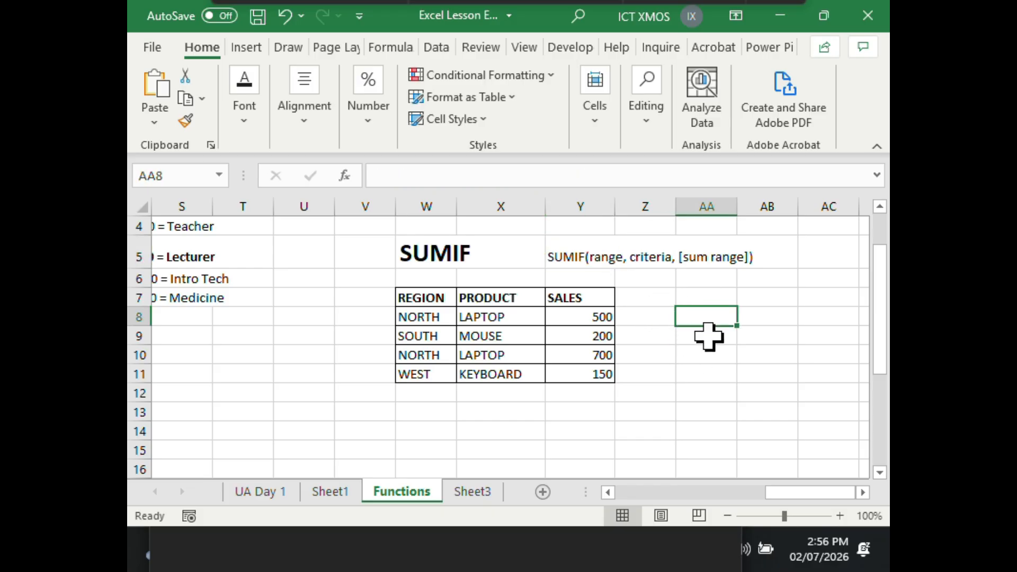
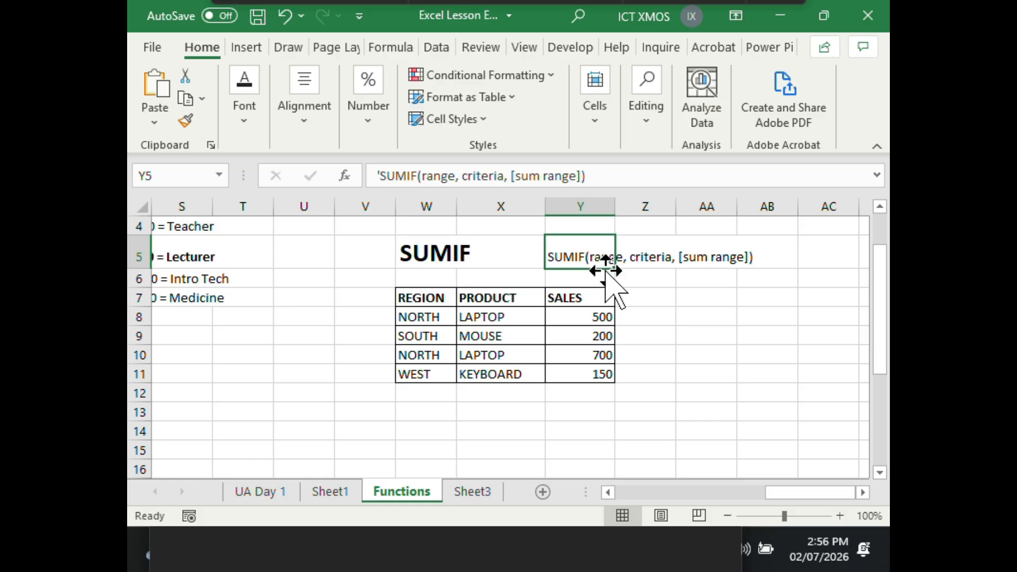
left_click(655, 396)
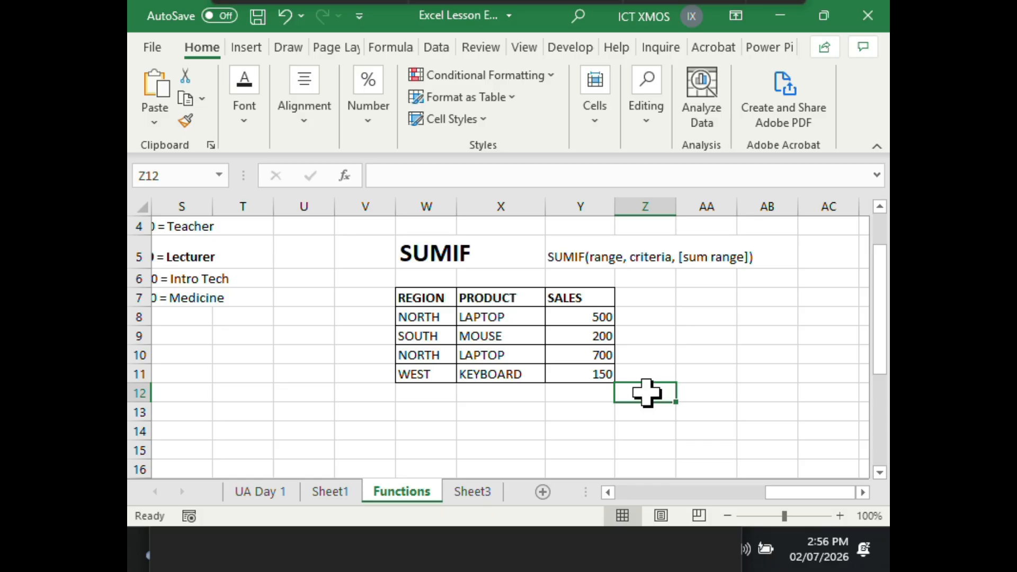
Add the column header SUMIF in Z7, next to the SALES header
left_click(660, 301)
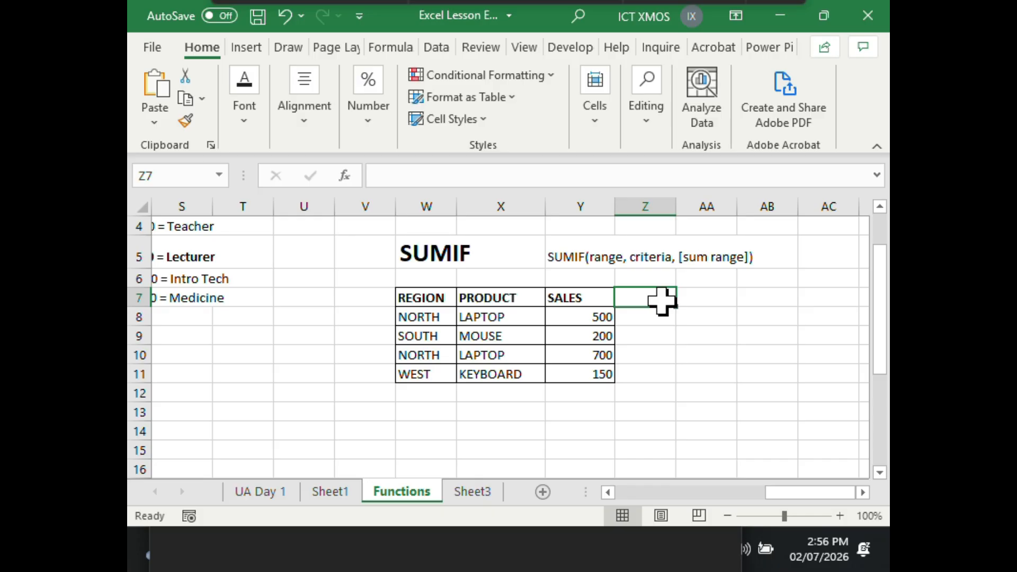
type("sum")
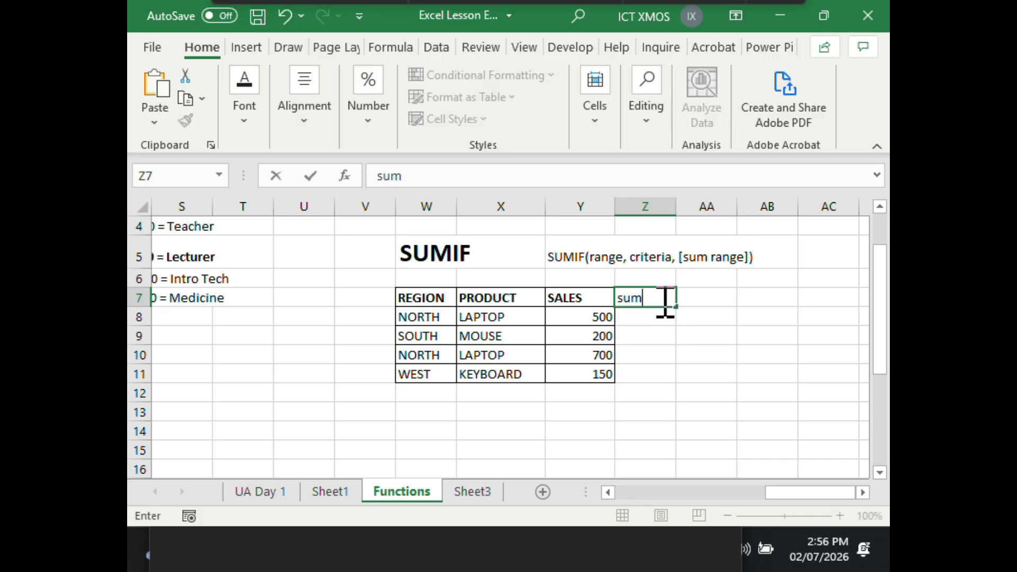
key("BackSpace")
key("BackSpace")
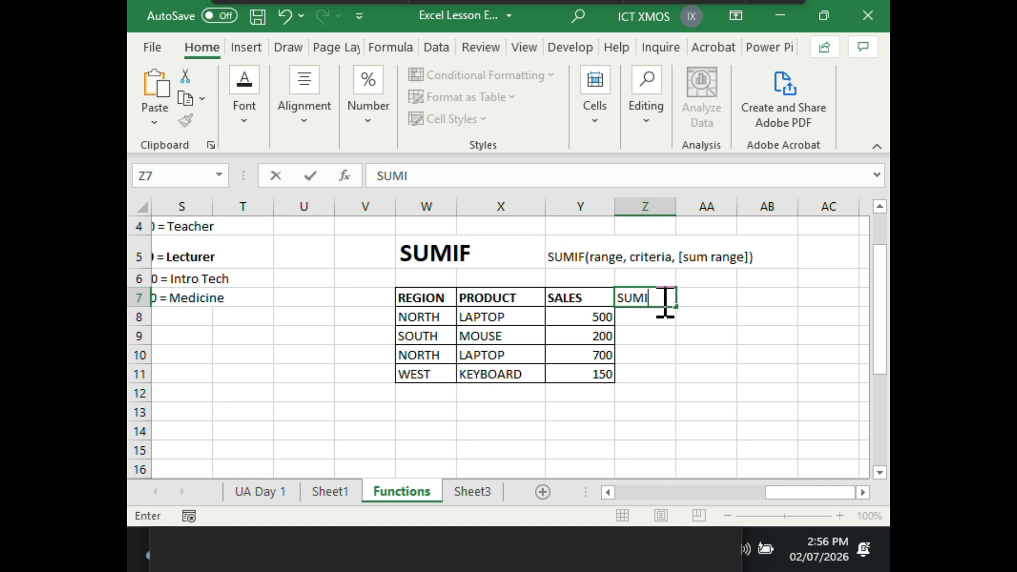
left_click(668, 353)
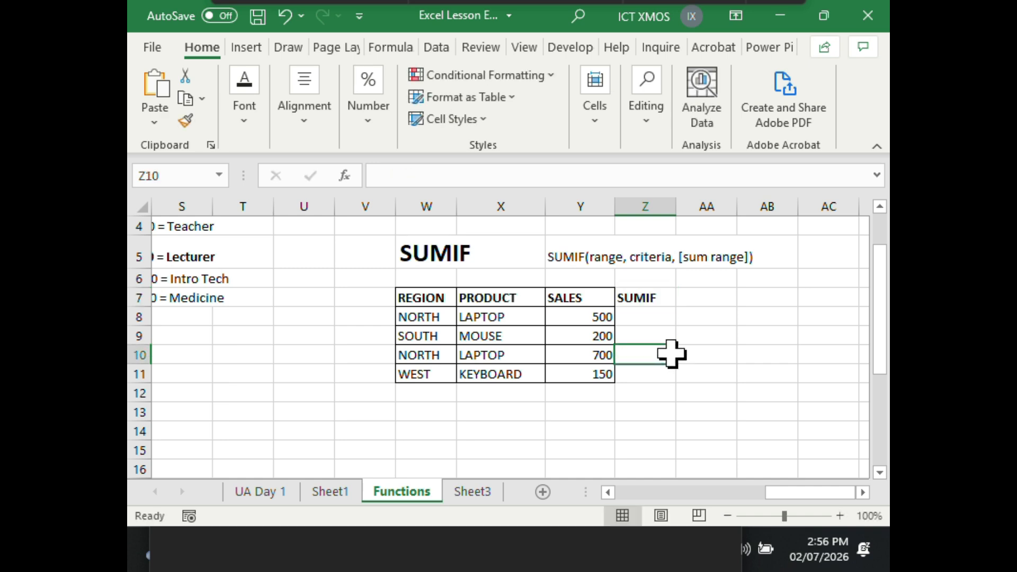
Make the SUMIF syntax note in Y5 bold
left_click(652, 296)
left_click(581, 257)
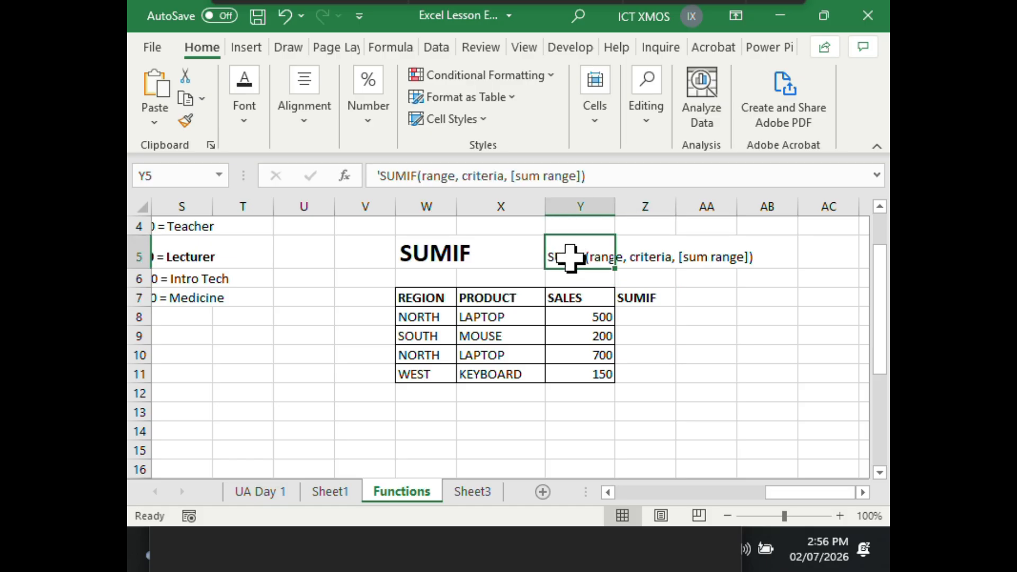
left_click(248, 135)
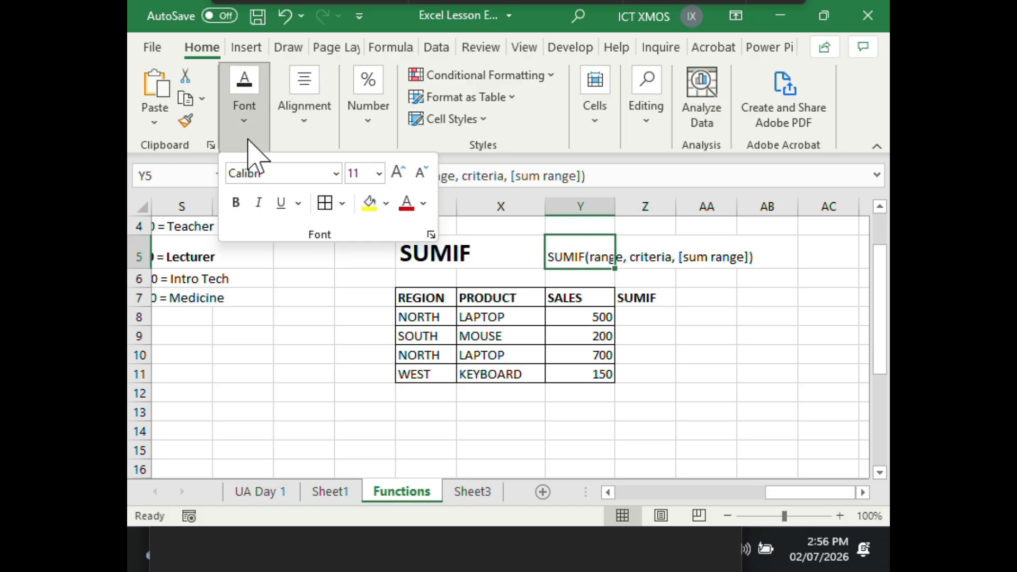
left_click(236, 202)
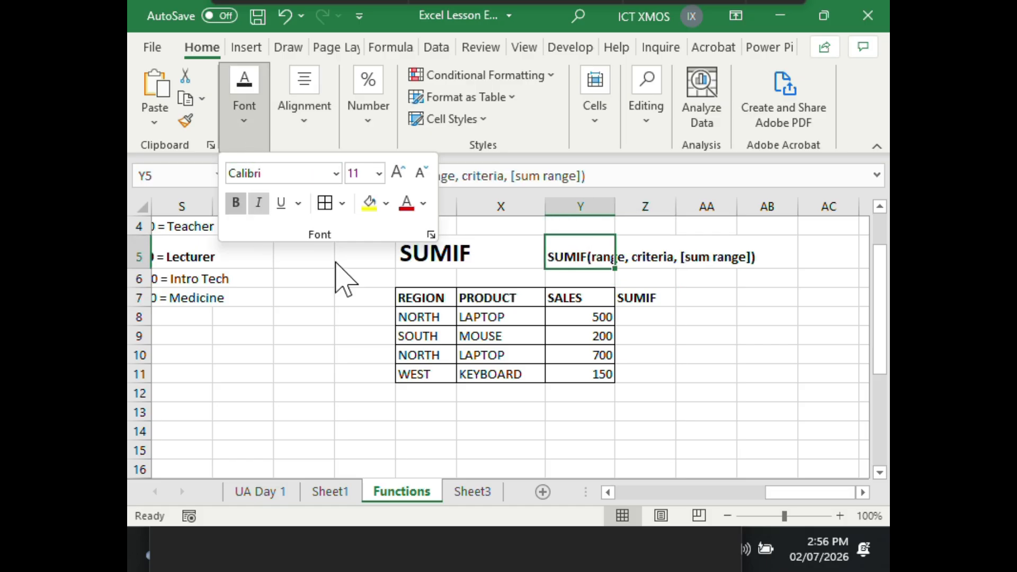
Add the column header SUMIFS in AA7, next to the SUMIF header
left_click(714, 297)
type("SUM")
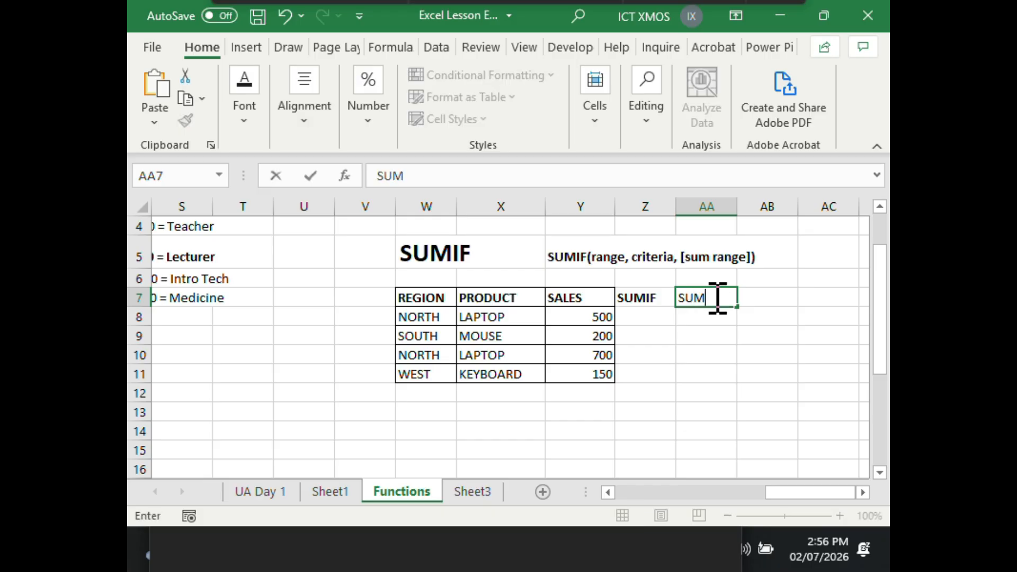
type("IFS")
left_click(749, 359)
Narrow the SALES column Y and the empty column V beside the sales table
left_click(657, 321)
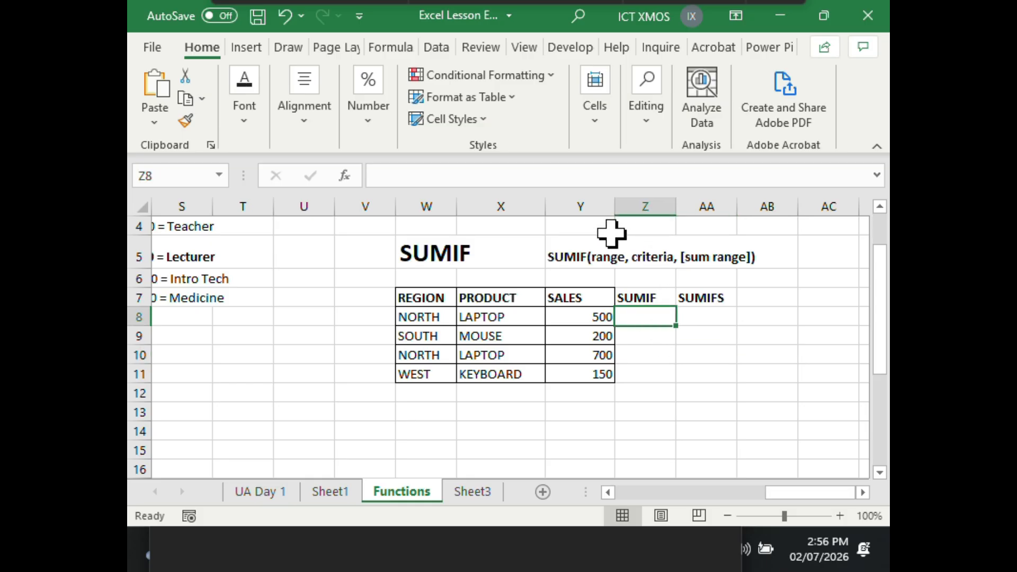
left_click_drag(615, 207, 583, 207)
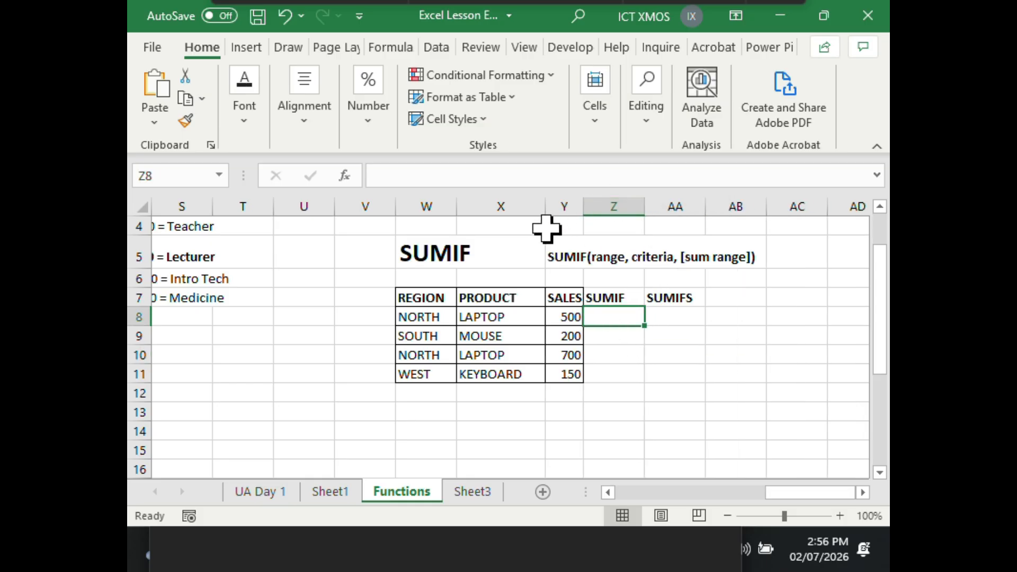
left_click_drag(396, 207, 365, 209)
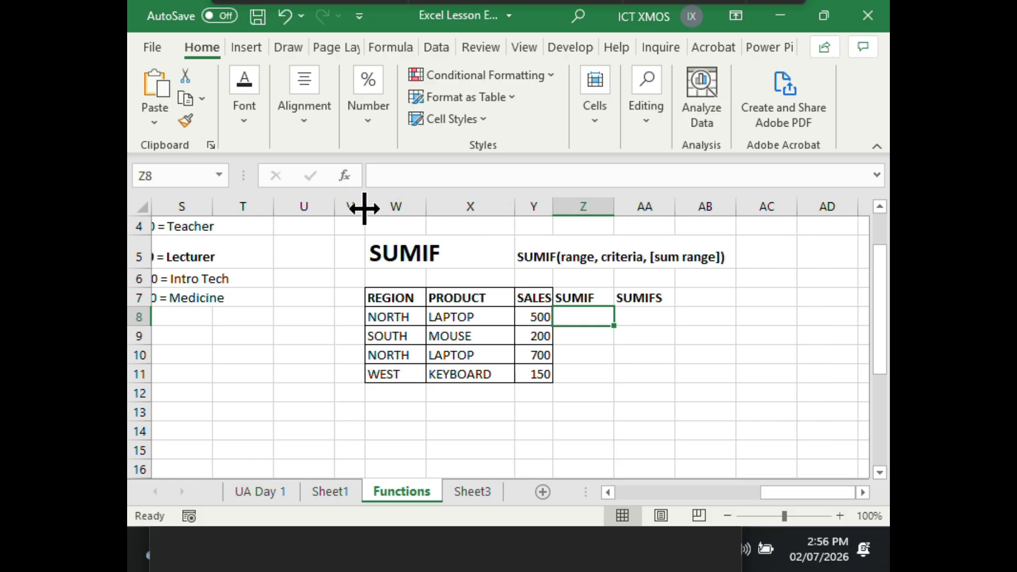
left_click(345, 298)
left_click(351, 318)
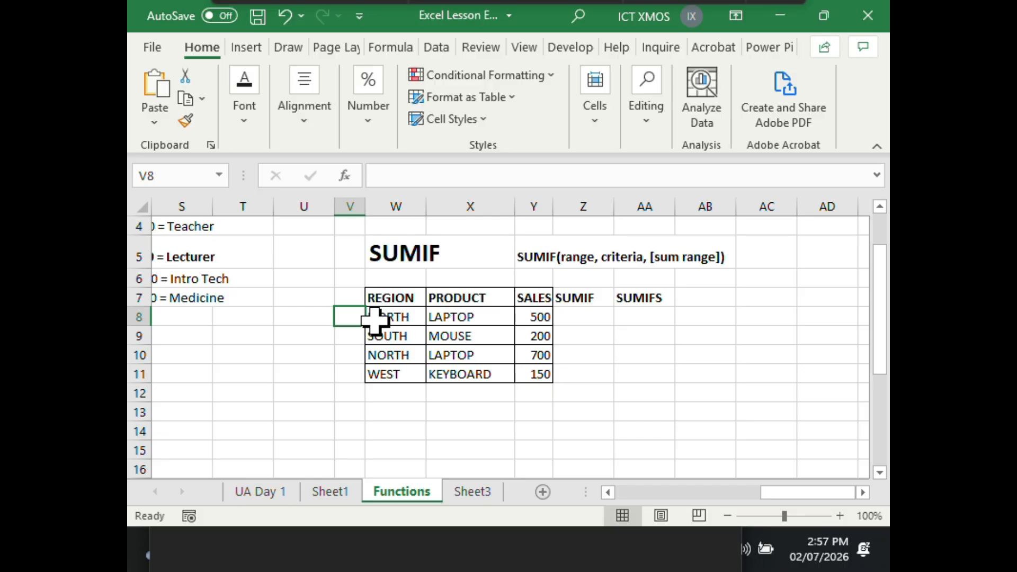
type("8")
left_click(352, 337)
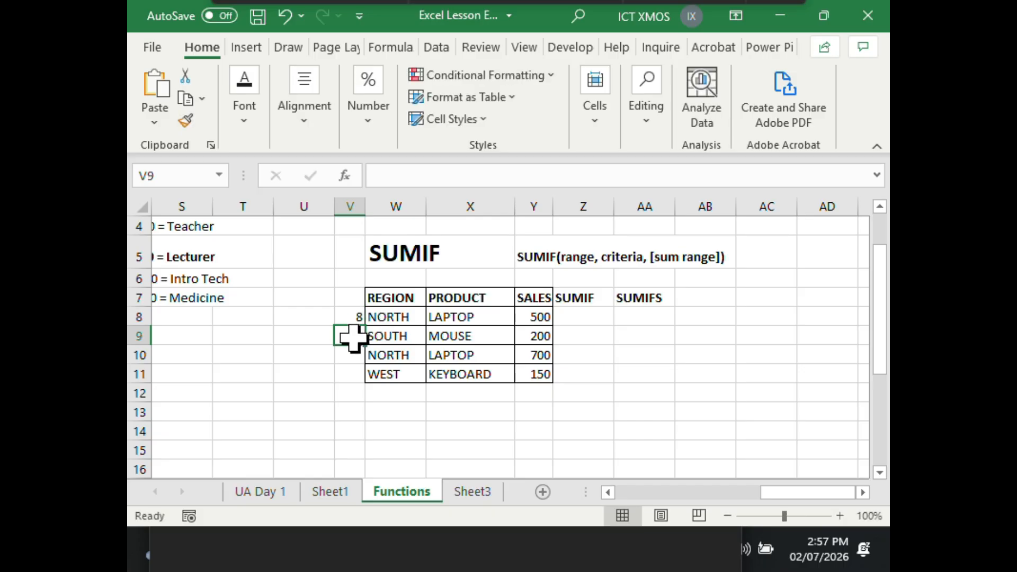
left_click(349, 318)
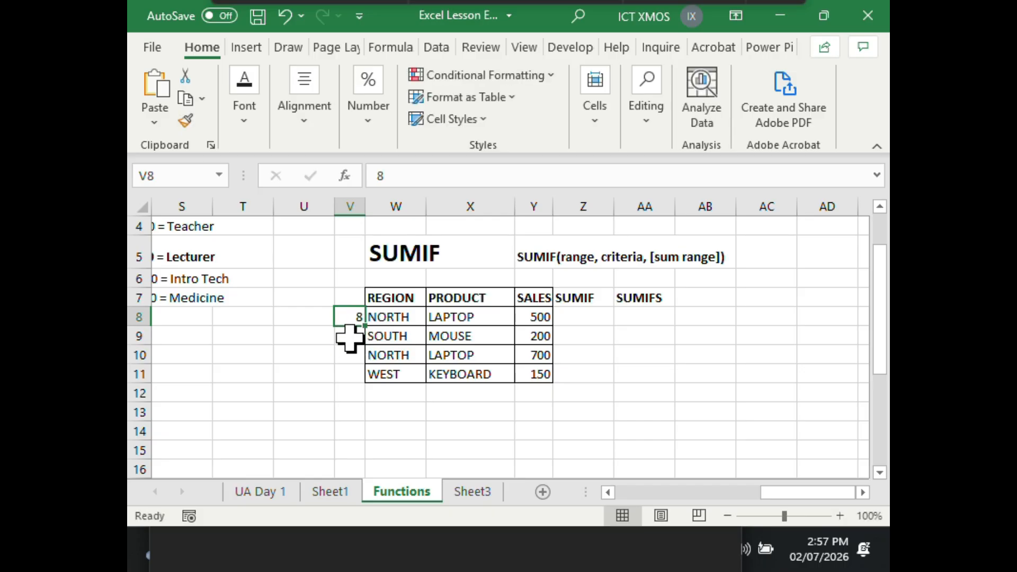
left_click(584, 355)
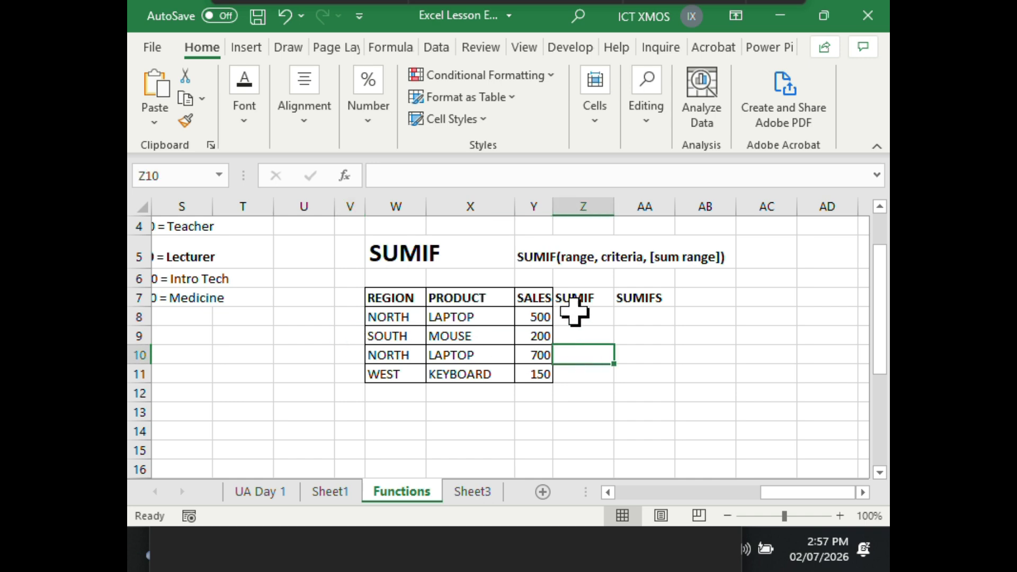
Widen the SALES column Y slightly, and review the SUMIF syntax note in Y5
left_click_drag(555, 208, 570, 208)
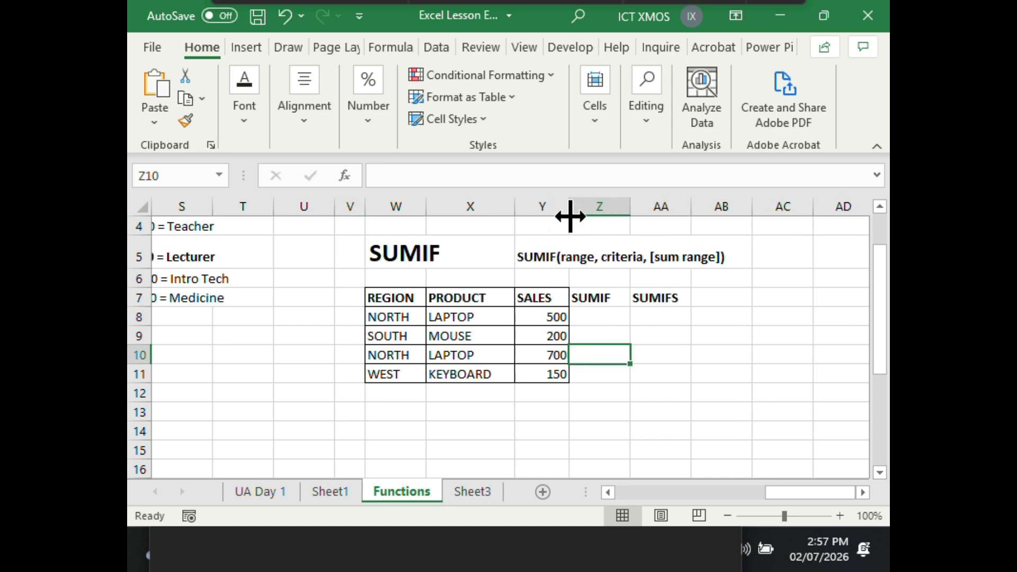
left_click(405, 259)
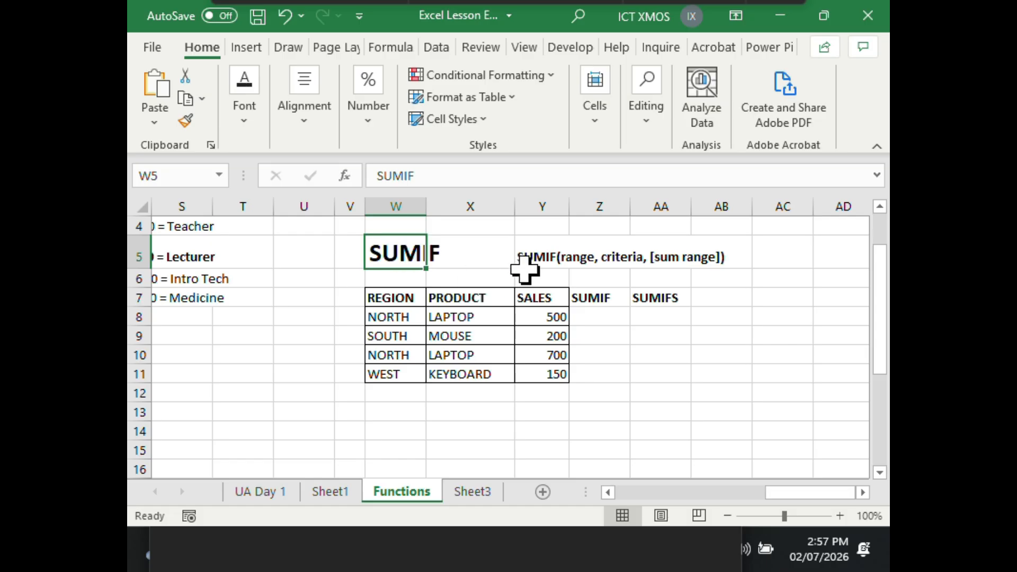
left_click(539, 260)
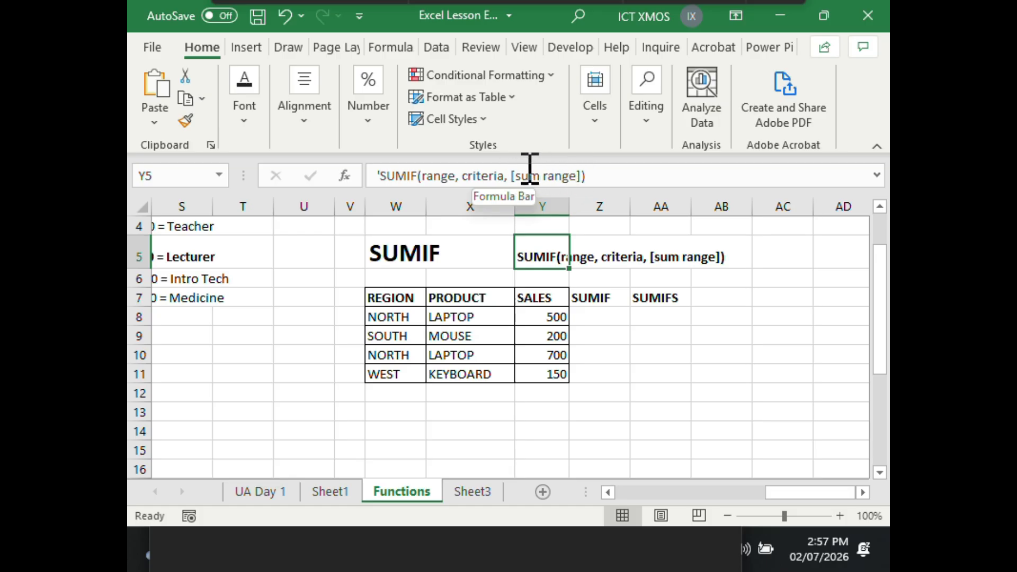
left_click(582, 176)
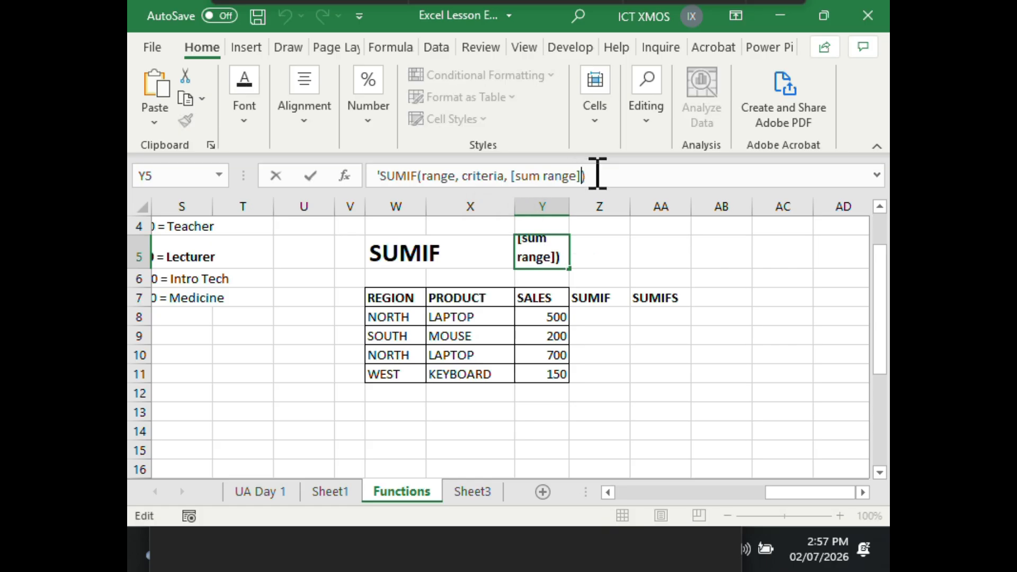
left_click(600, 334)
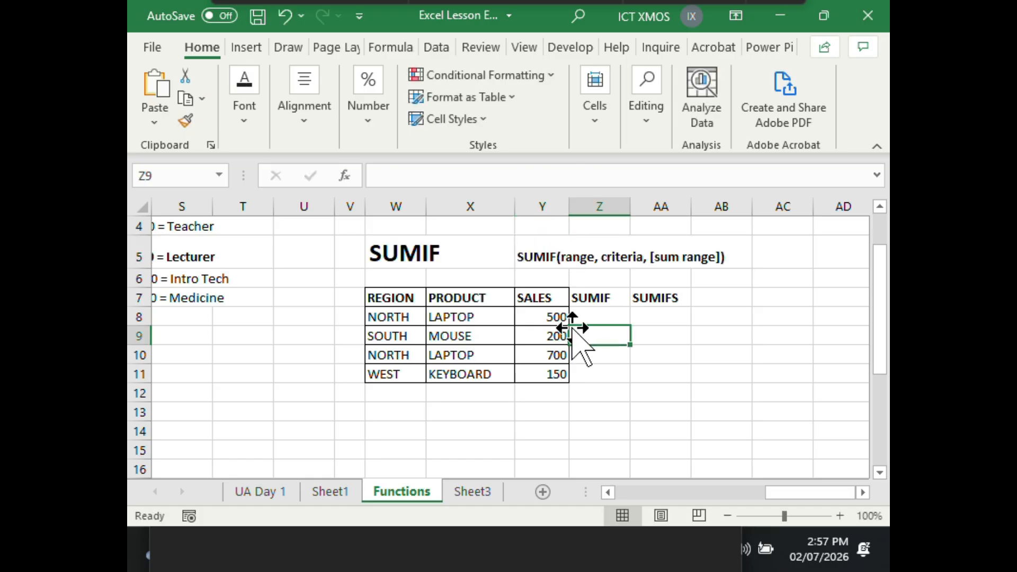
left_click(597, 312)
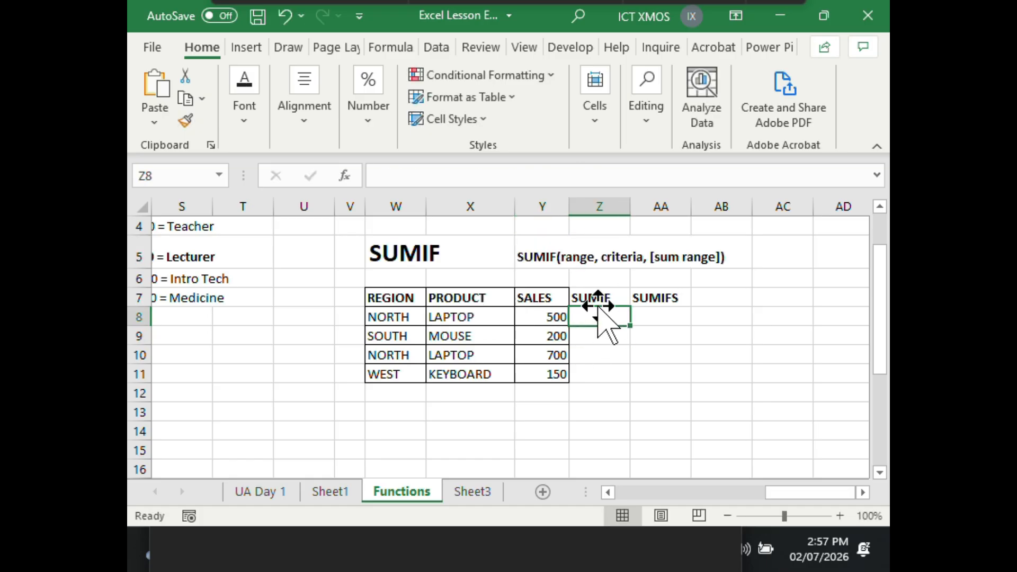
left_click(551, 258)
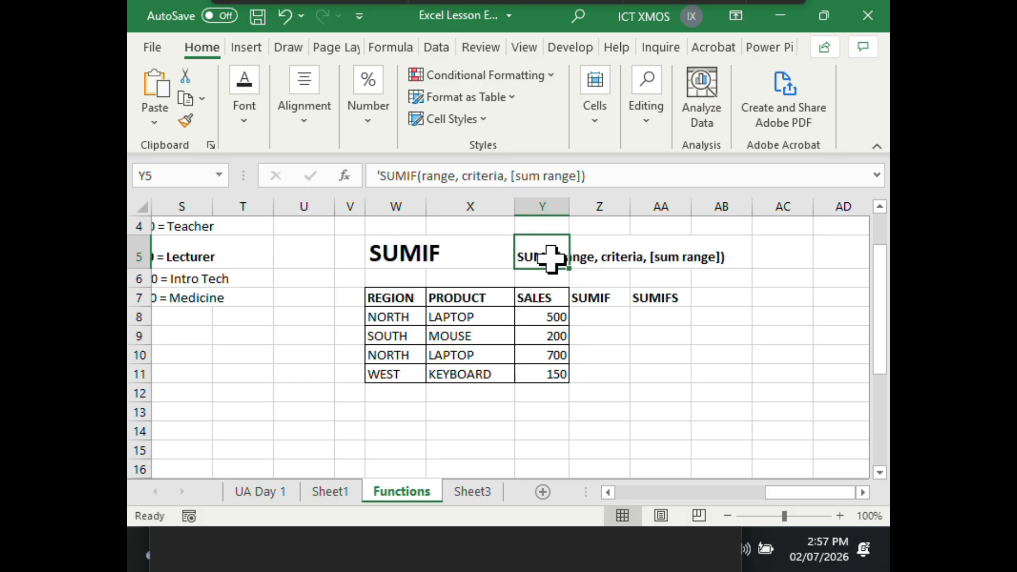
Examine the REGION range W8:W11 and the SALES range Y8:Y11 against the SUMIF syntax note
left_click(610, 316)
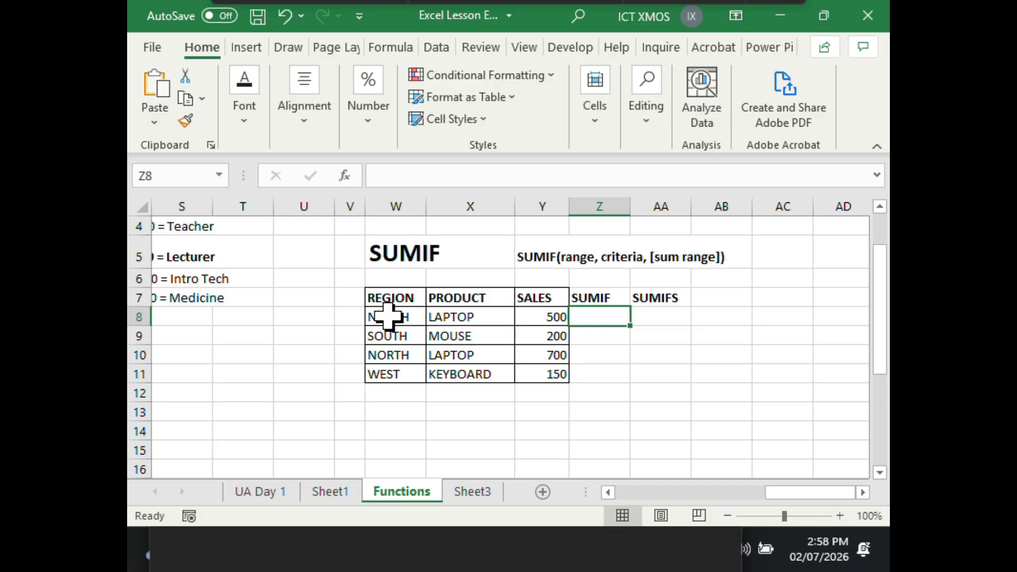
left_click_drag(390, 318, 390, 370)
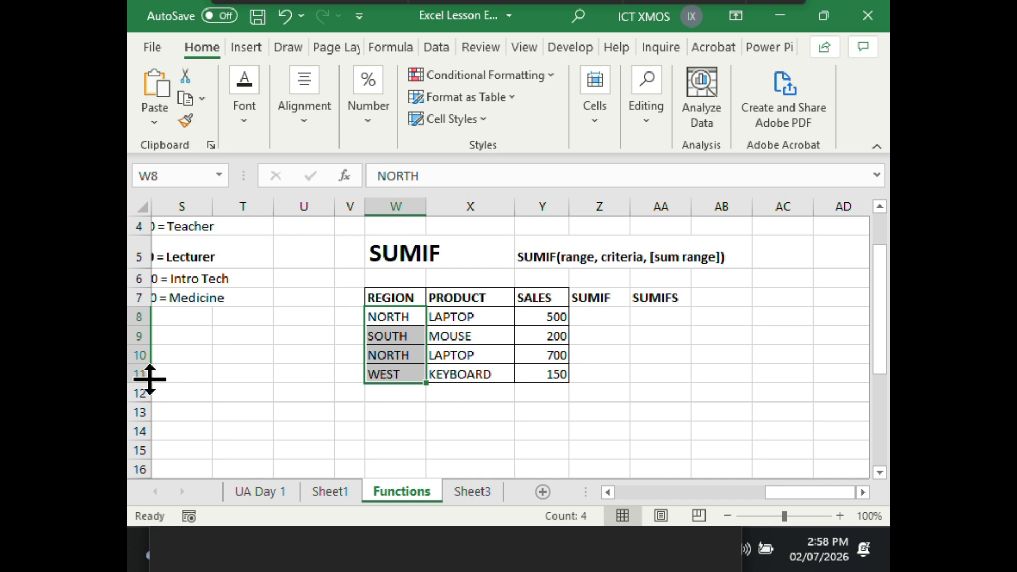
left_click(395, 370)
left_click(400, 315)
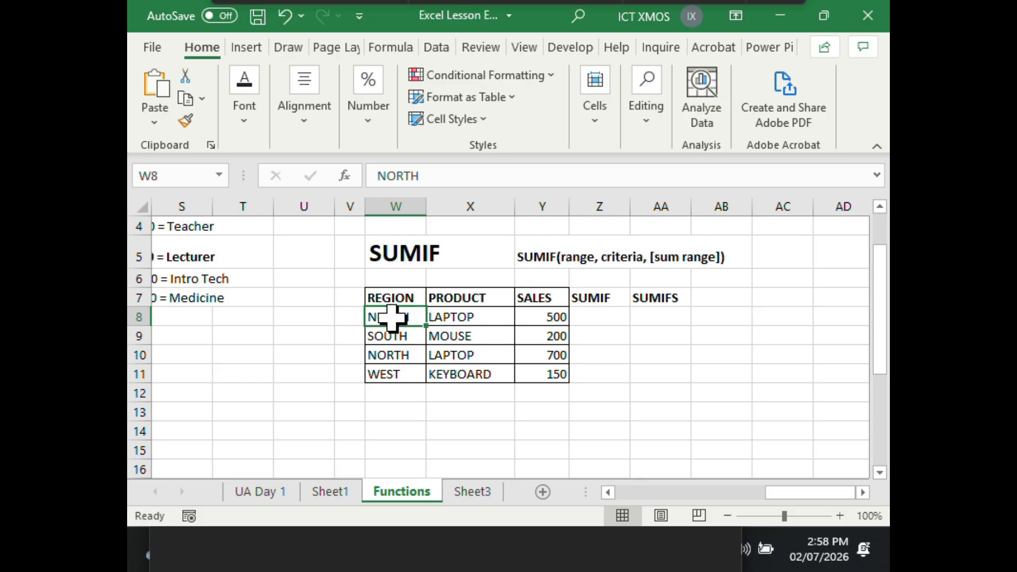
left_click_drag(545, 318, 535, 373)
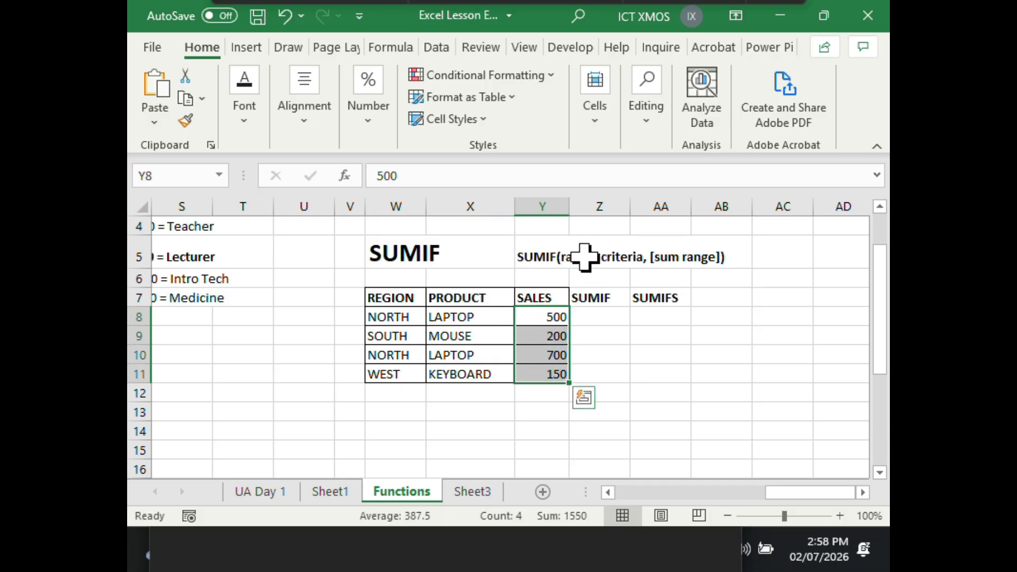
left_click(540, 354)
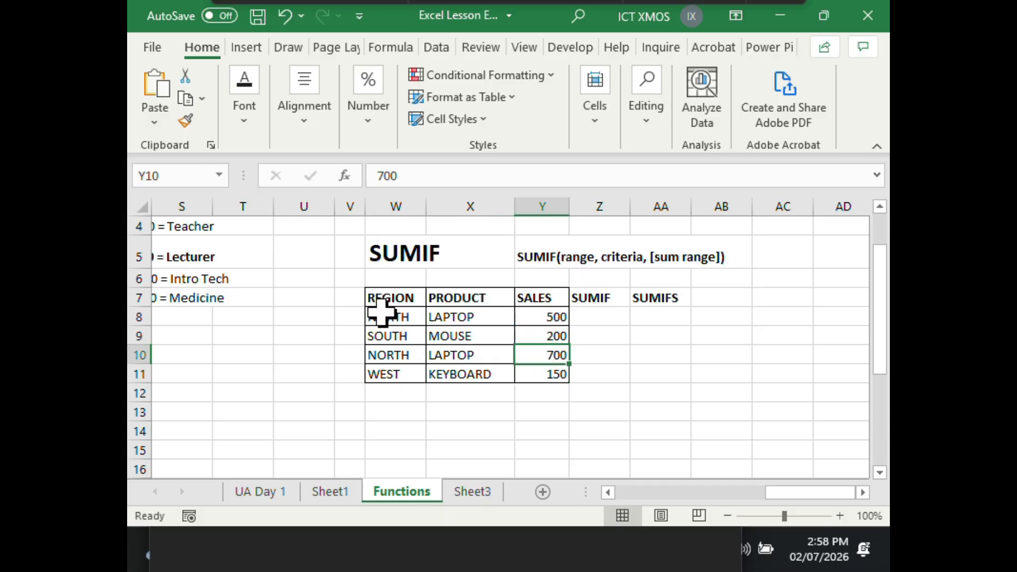
left_click_drag(382, 312, 378, 373)
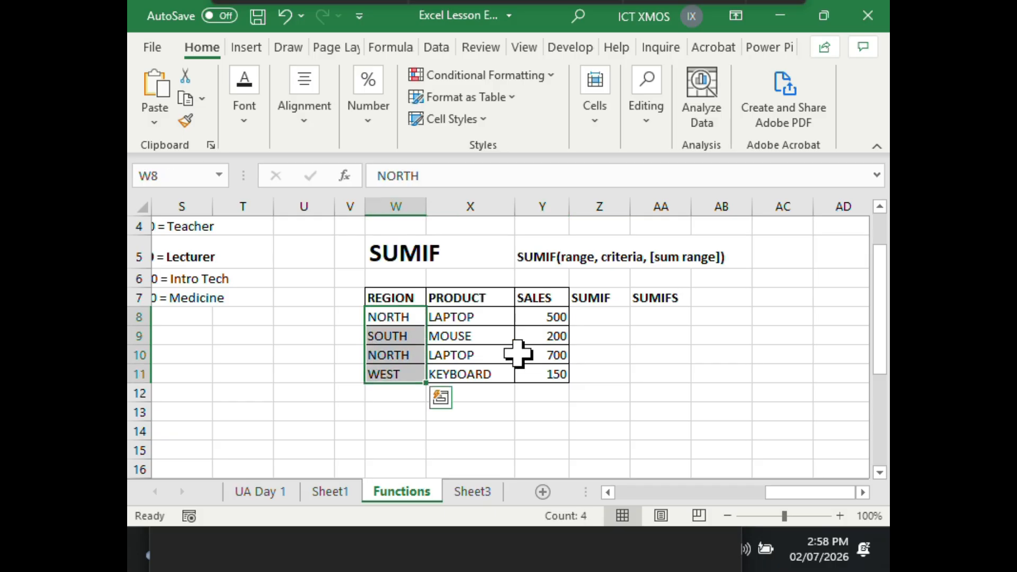
Enter the formula =SUMIF(Y8:Y11,"NORTH") in Z8 under the SUMIF header
left_click(605, 317)
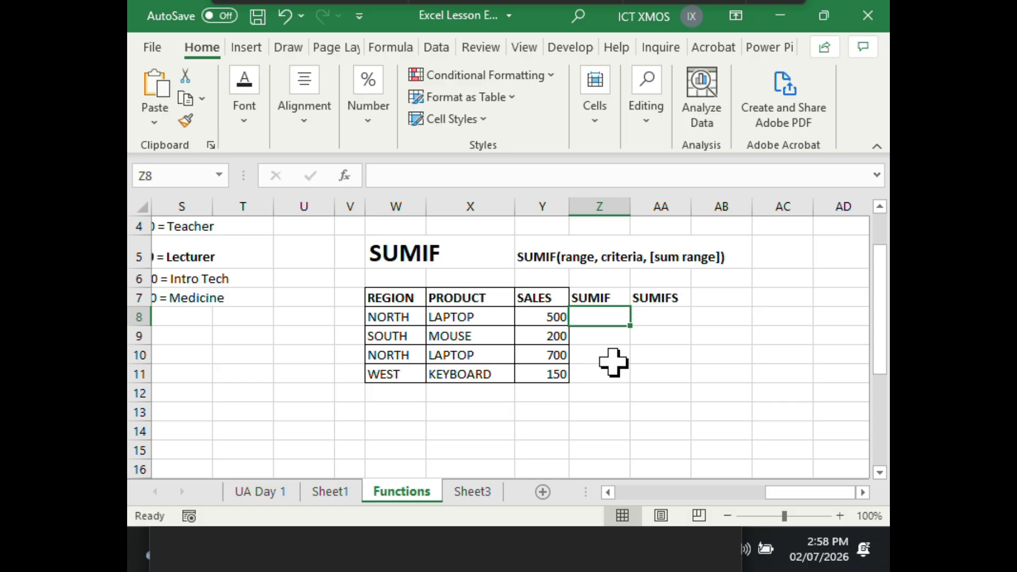
type("=")
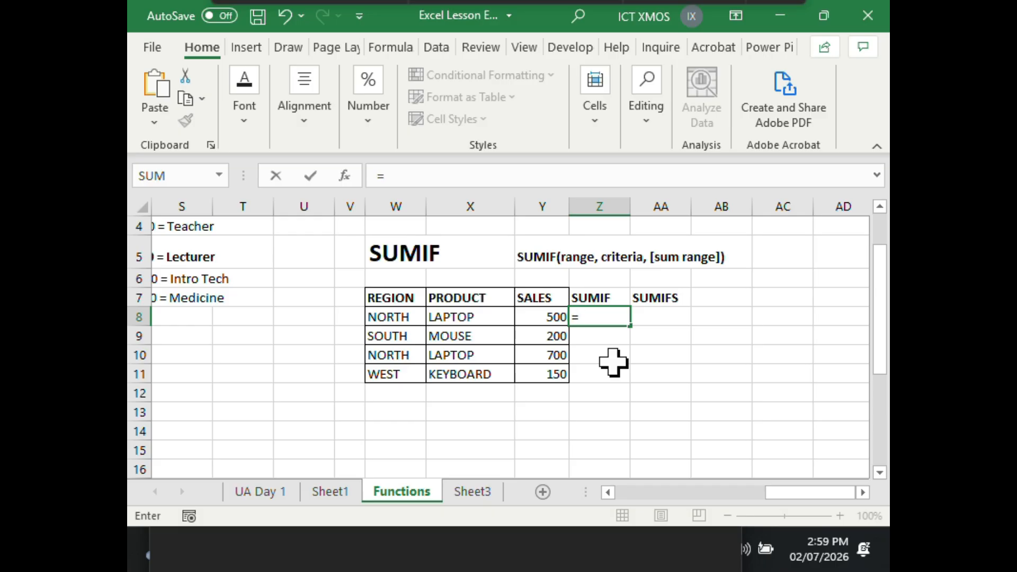
type("SUMIF(")
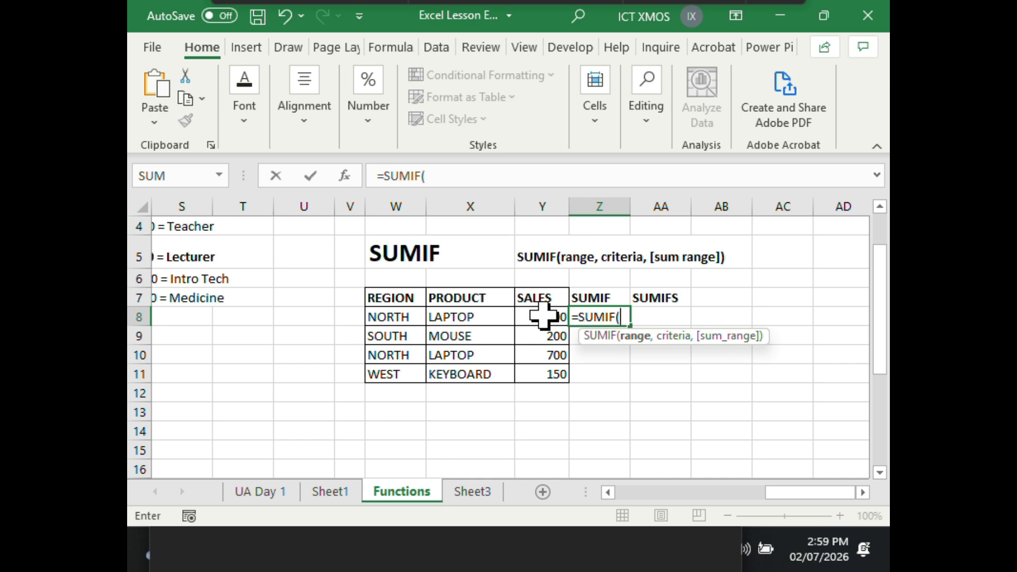
left_click_drag(542, 316, 540, 373)
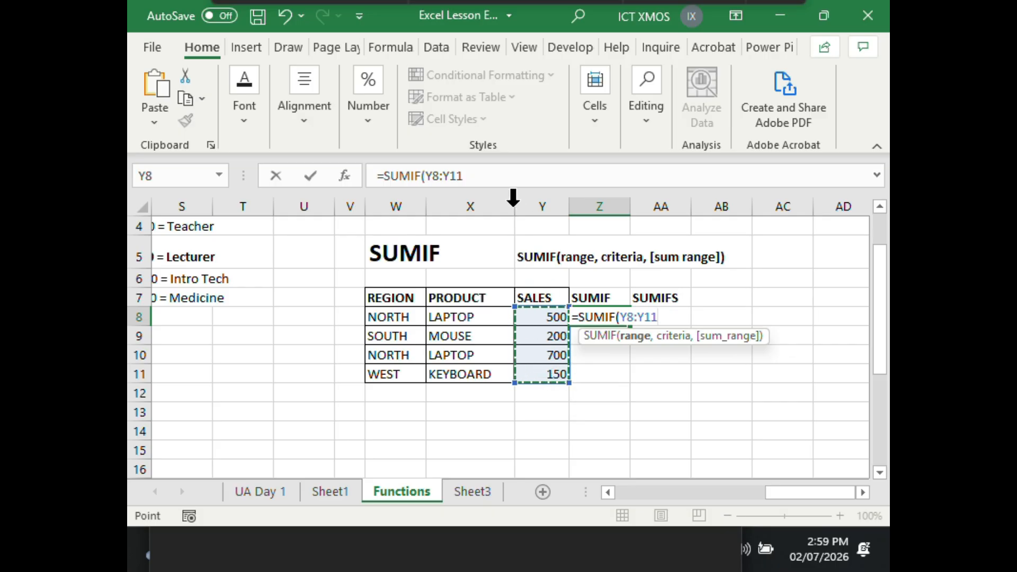
left_click(495, 180)
type(",")
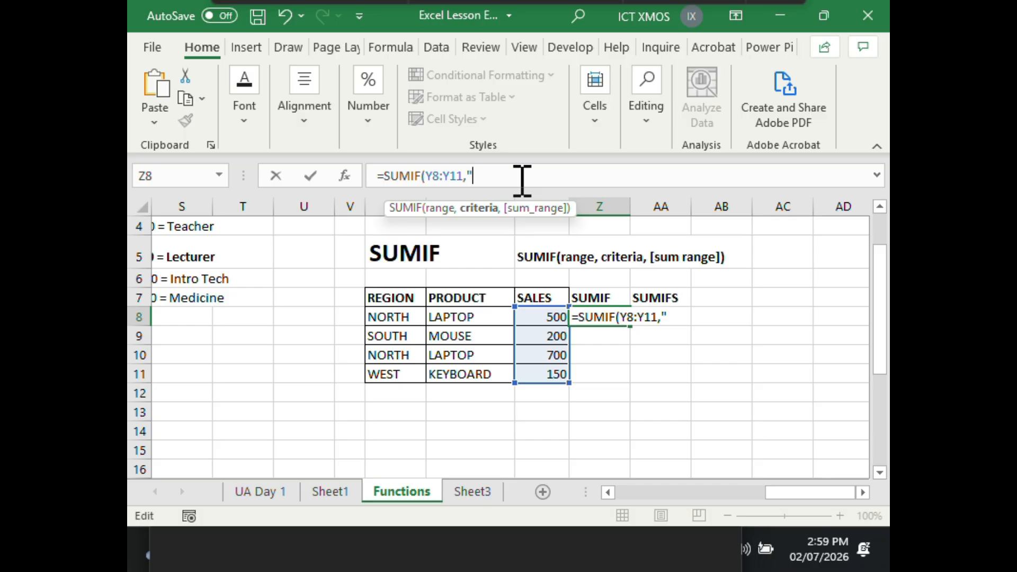
type("ORTH")
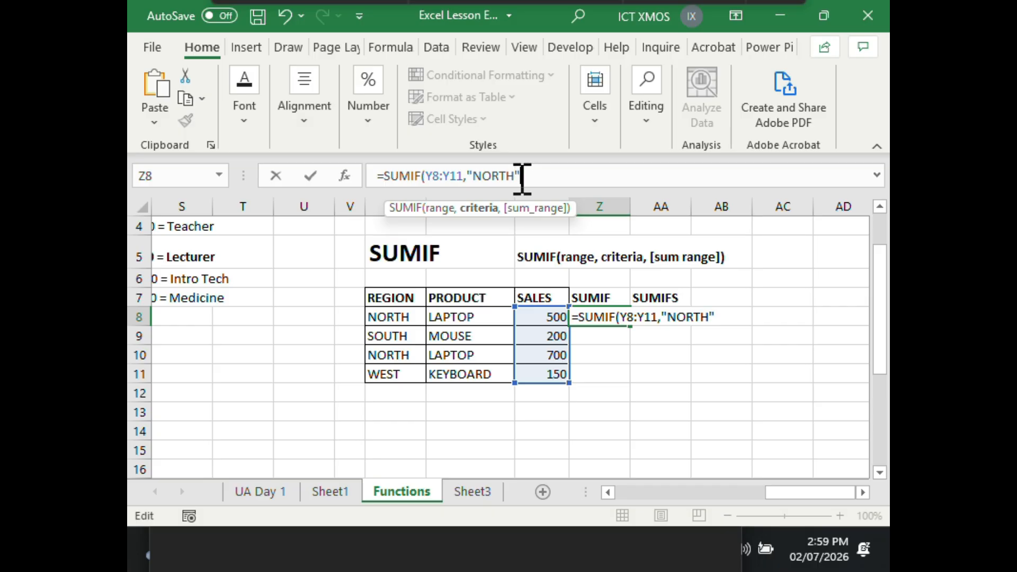
type(")")
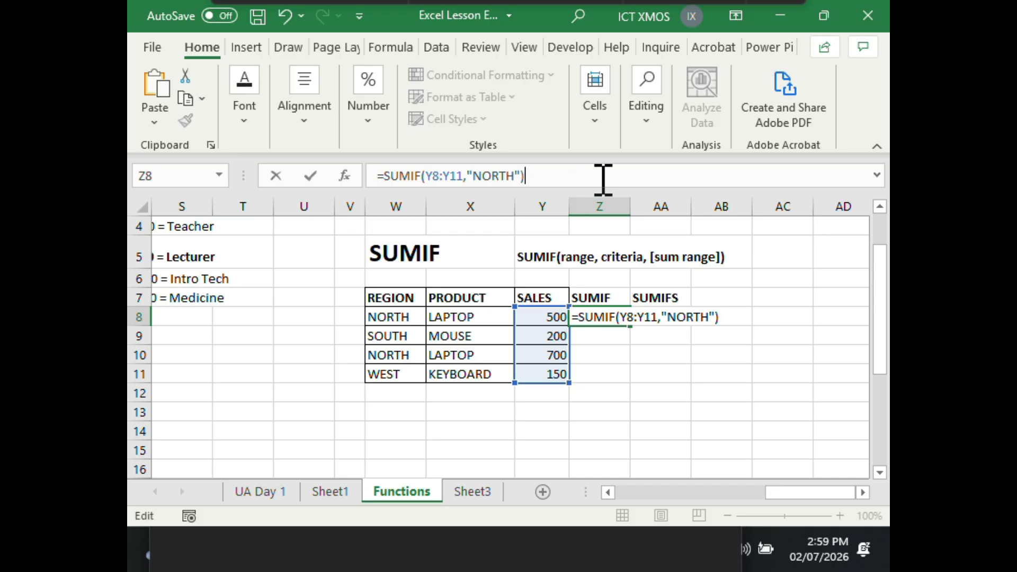
key("Return")
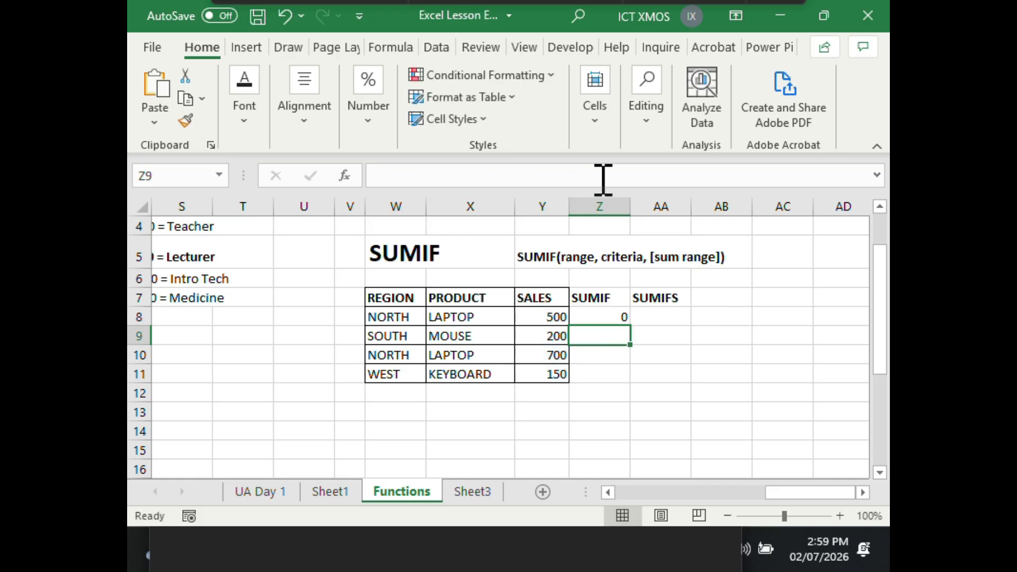
Add the REGION cells W8:W11 as the sum range of the SUMIF formula in Z8
left_click(610, 317)
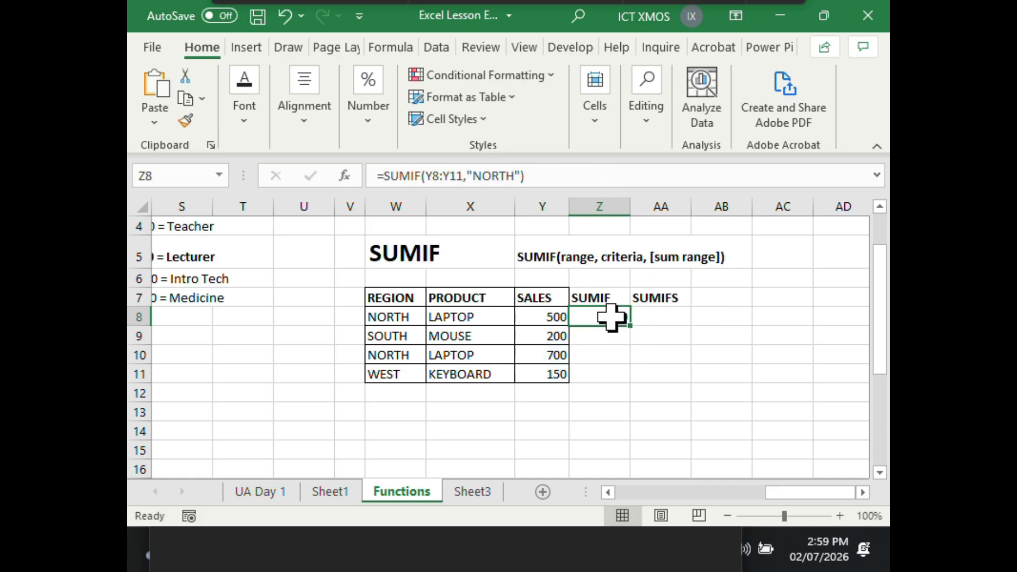
left_click(558, 177)
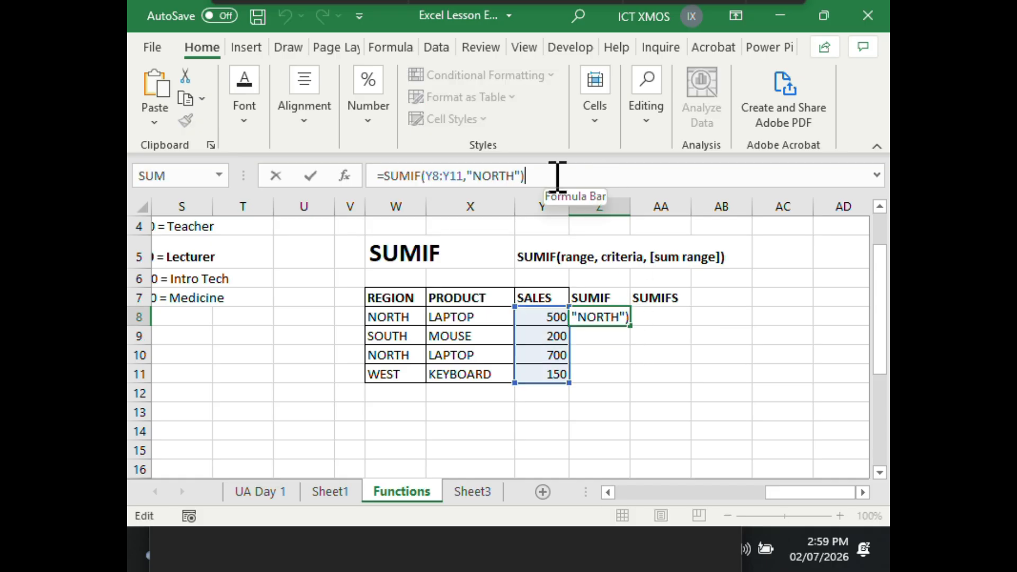
left_click(523, 177)
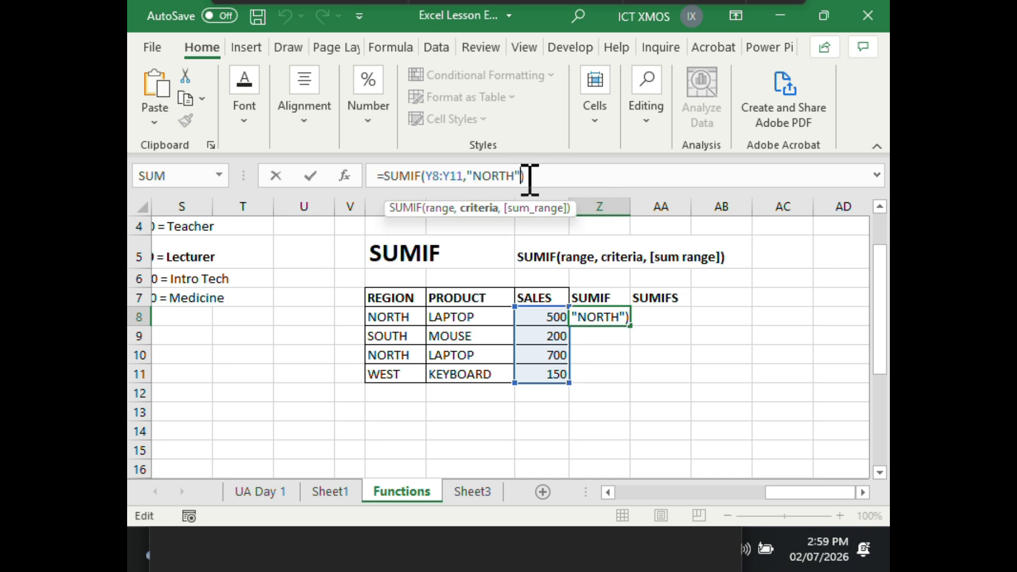
type(",")
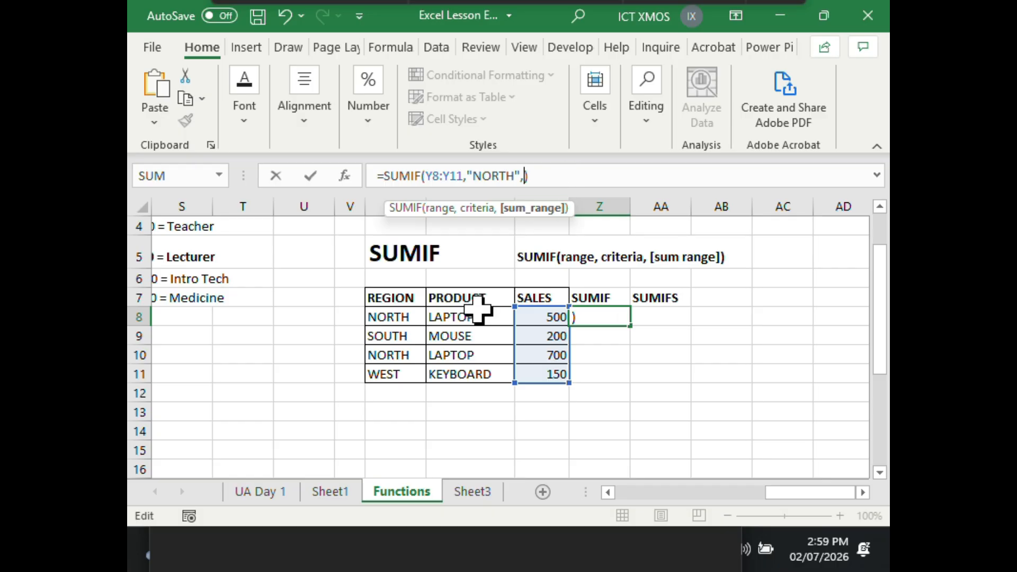
left_click_drag(400, 318, 392, 373)
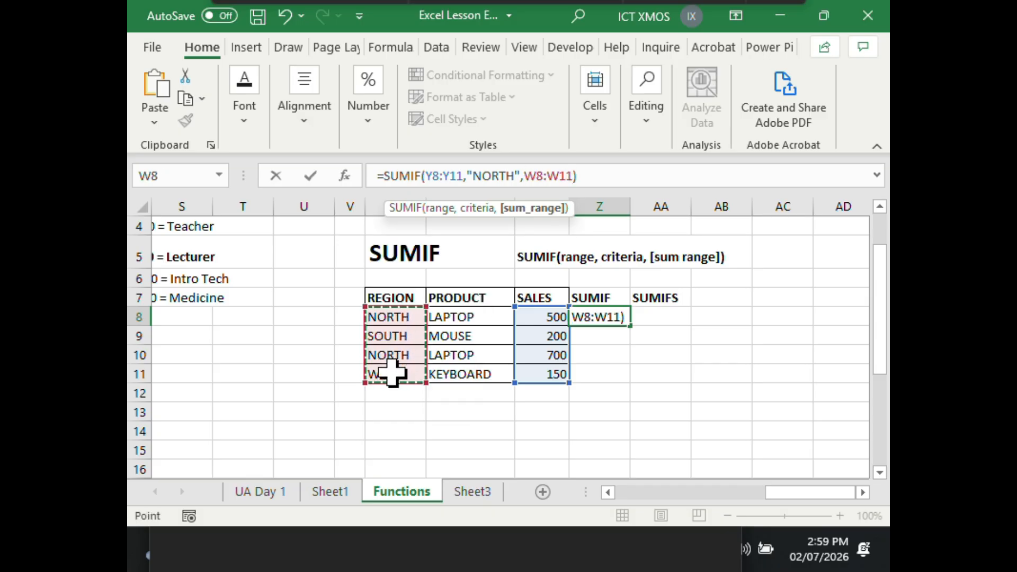
key("Return")
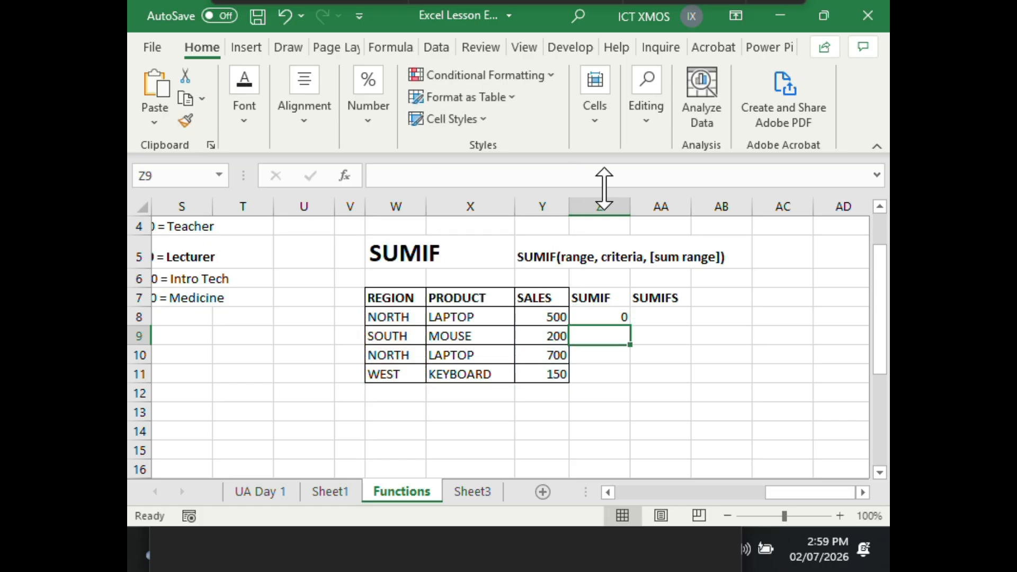
Change the SUMIF formula in Z8 to use W8:W11 as the range and Y8:Y11 as the sum range
left_click(594, 317)
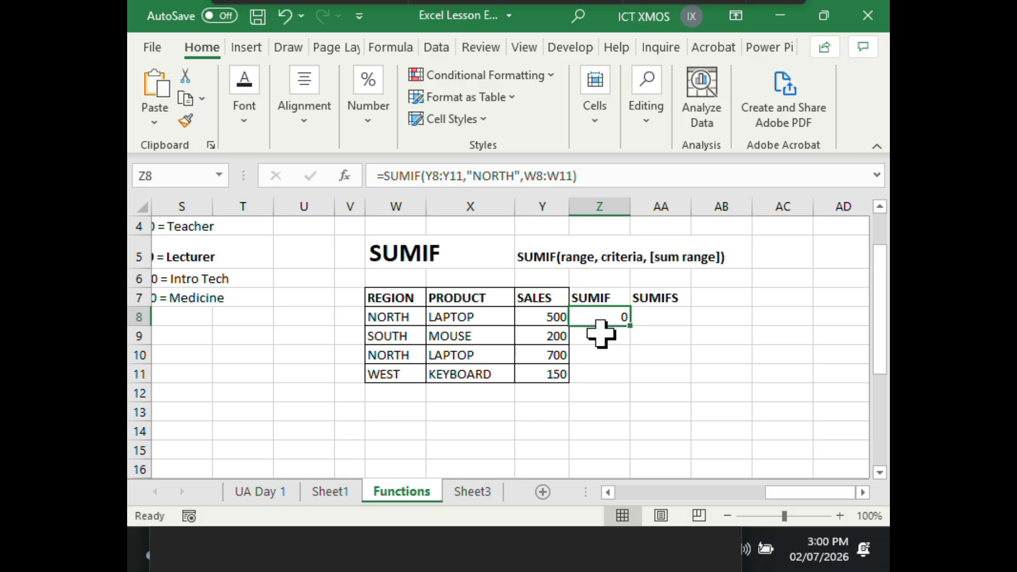
left_click(463, 176)
left_click_drag(463, 176, 430, 178)
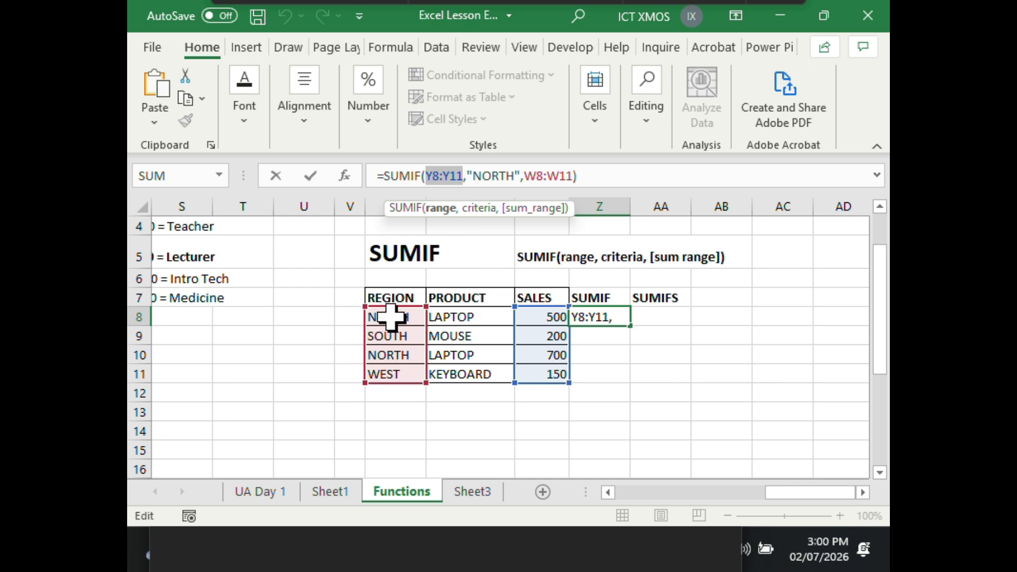
left_click_drag(391, 317, 383, 377)
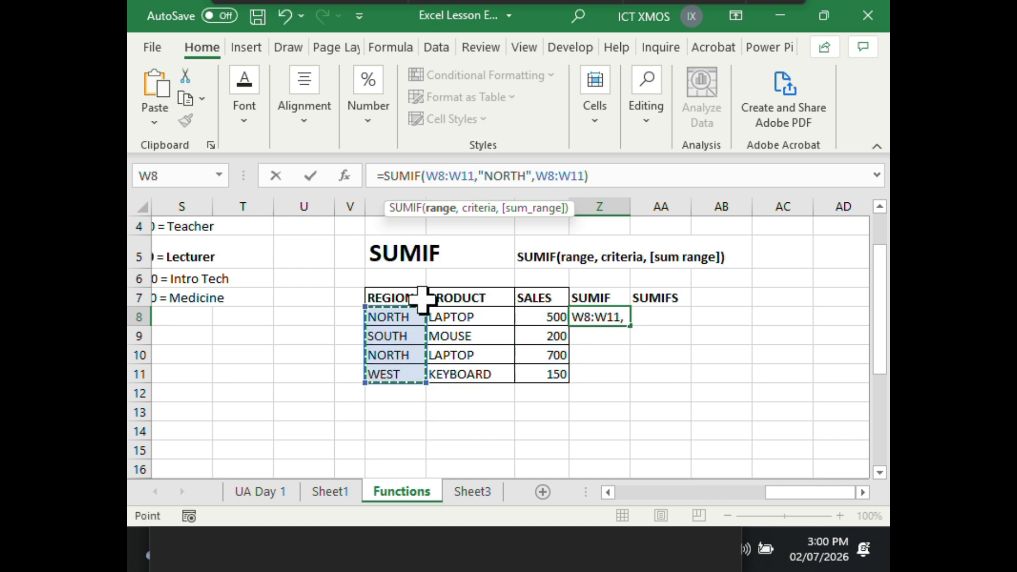
left_click_drag(540, 176, 581, 177)
left_click_drag(535, 317, 536, 371)
key("Return")
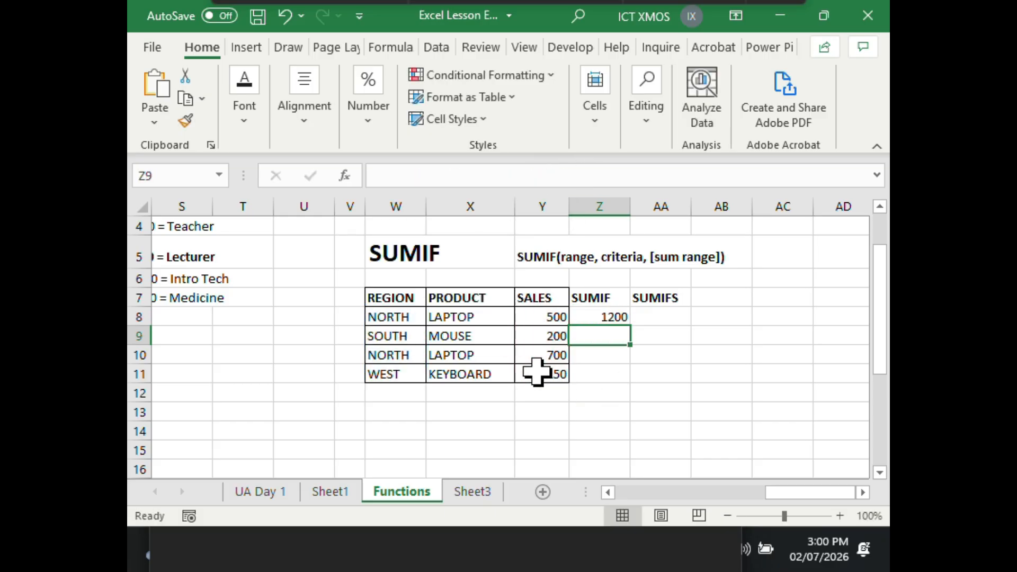
Examine the SUMIF formula in Z8 and how its range, criteria and sum range relate to the REGION and SALES columns
left_click(608, 318)
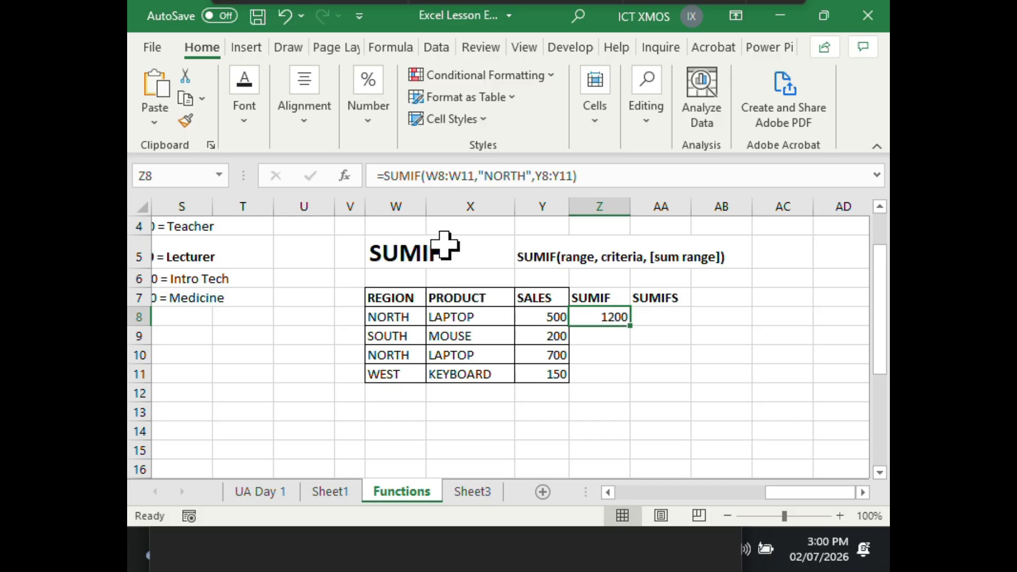
left_click_drag(412, 316, 405, 371)
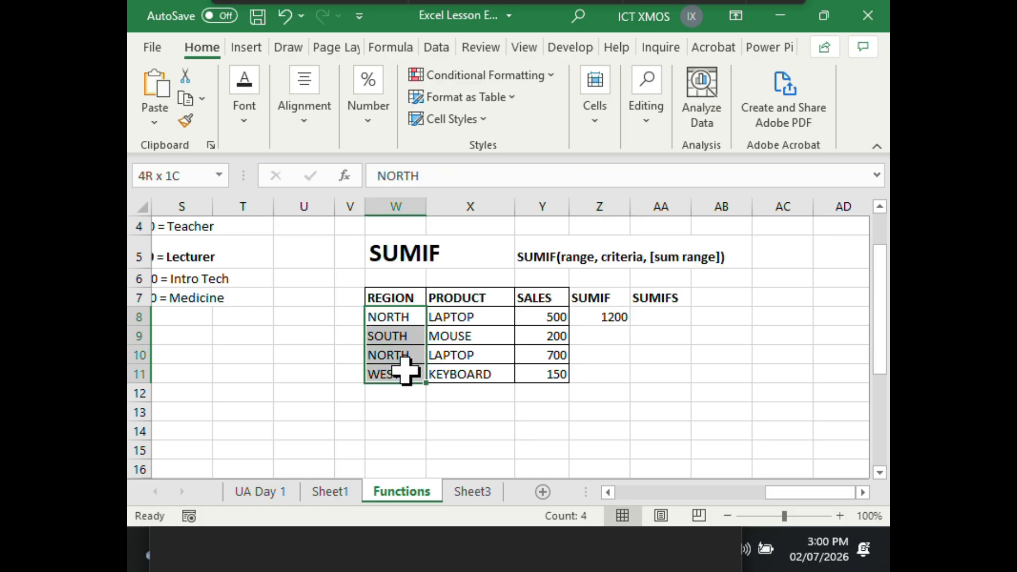
left_click(467, 319)
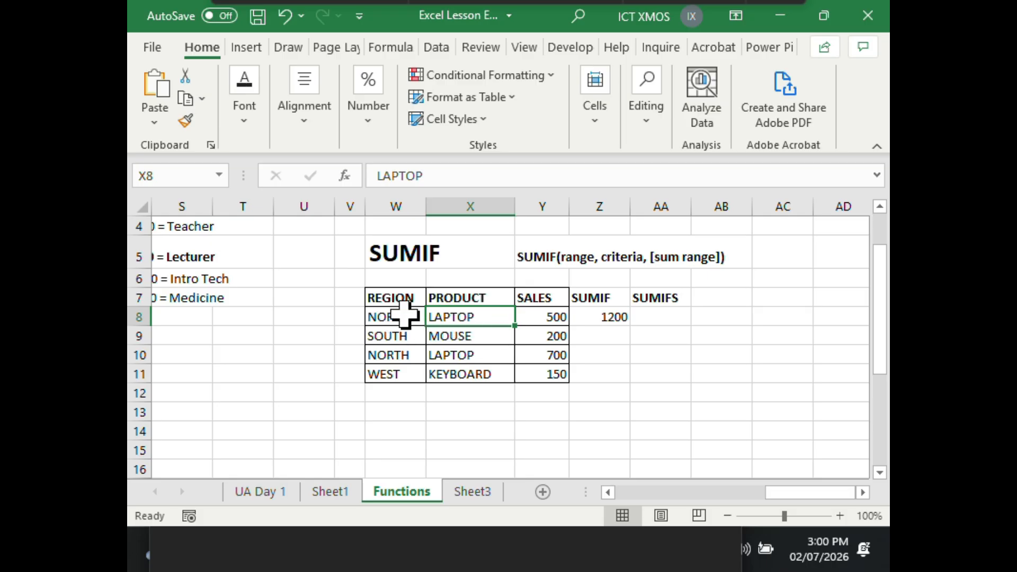
left_click_drag(405, 314, 397, 375)
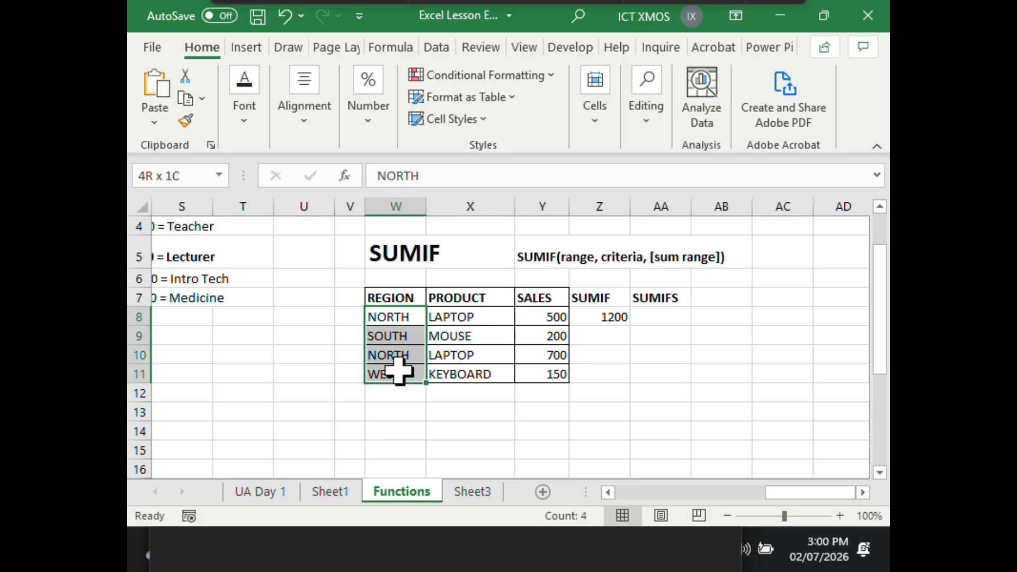
left_click(550, 316)
left_click_drag(549, 317, 550, 375)
left_click(616, 318)
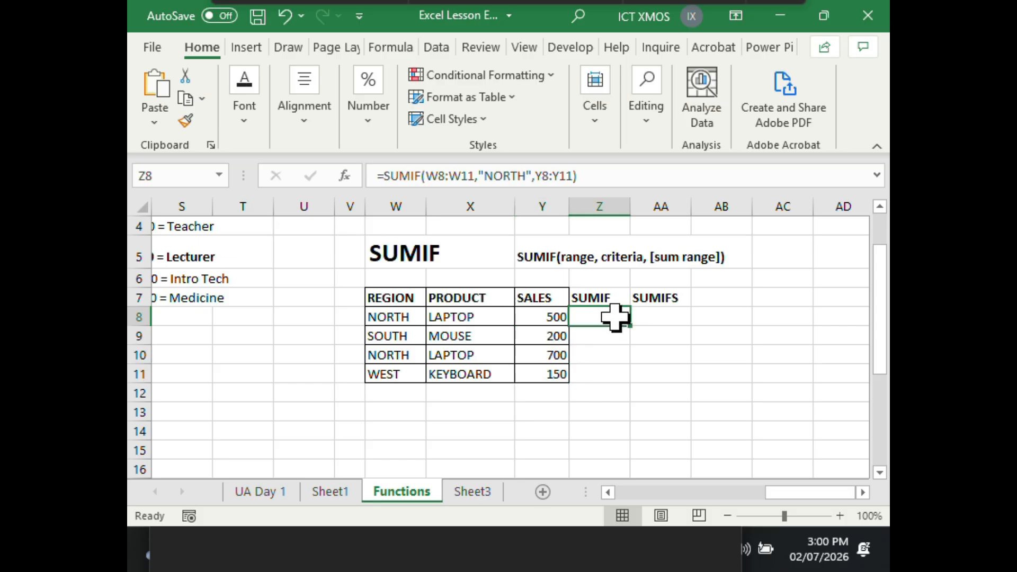
left_click(459, 177)
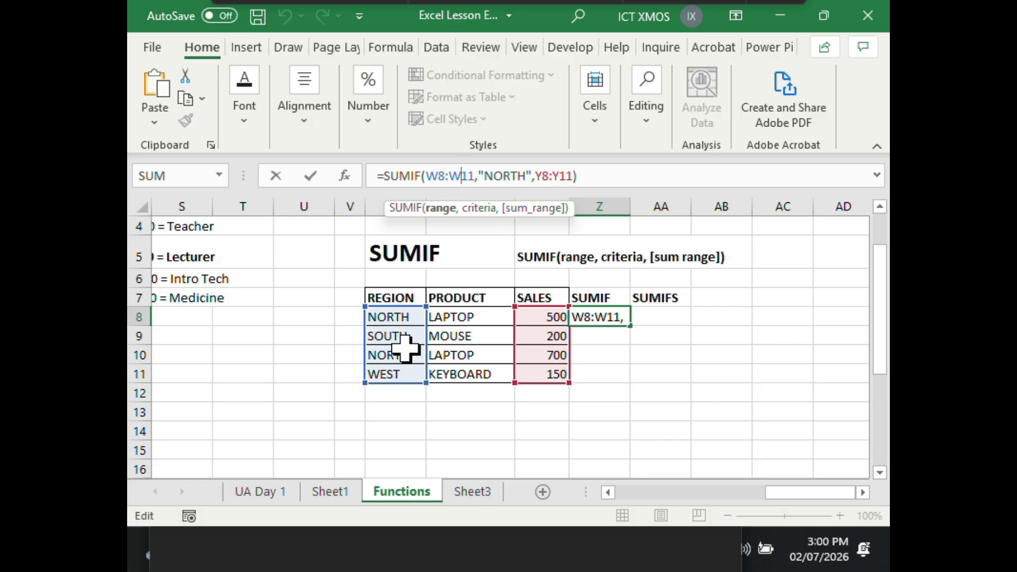
left_click(511, 174)
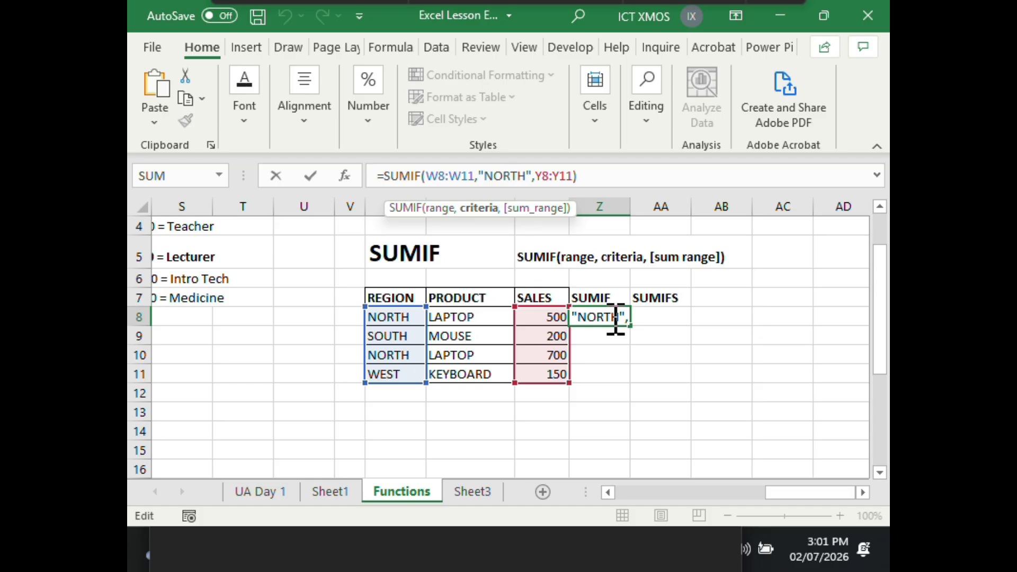
key("Return")
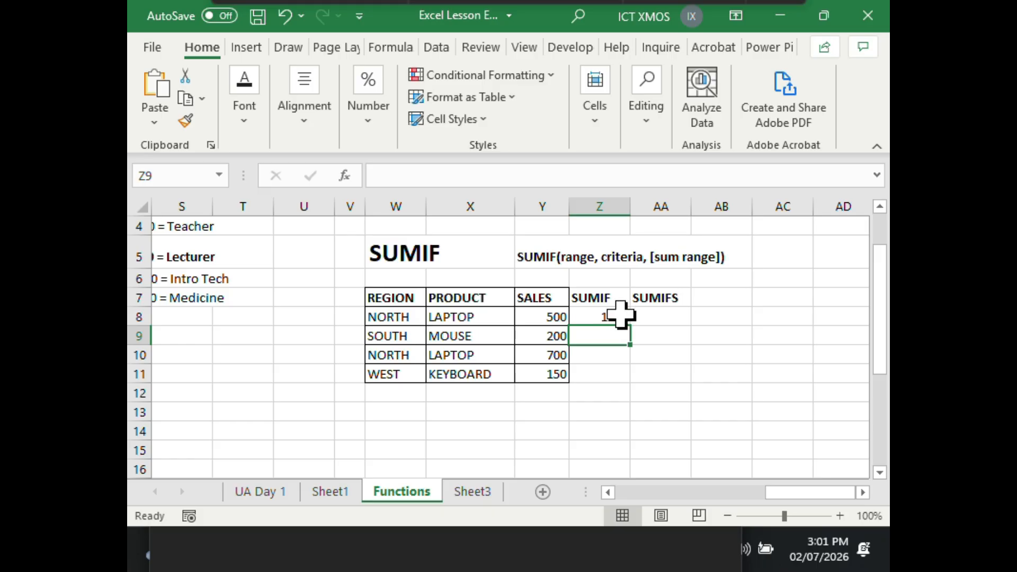
Remove the sum range Y8:Y11 from the SUMIF formula in Z8
left_click(615, 316)
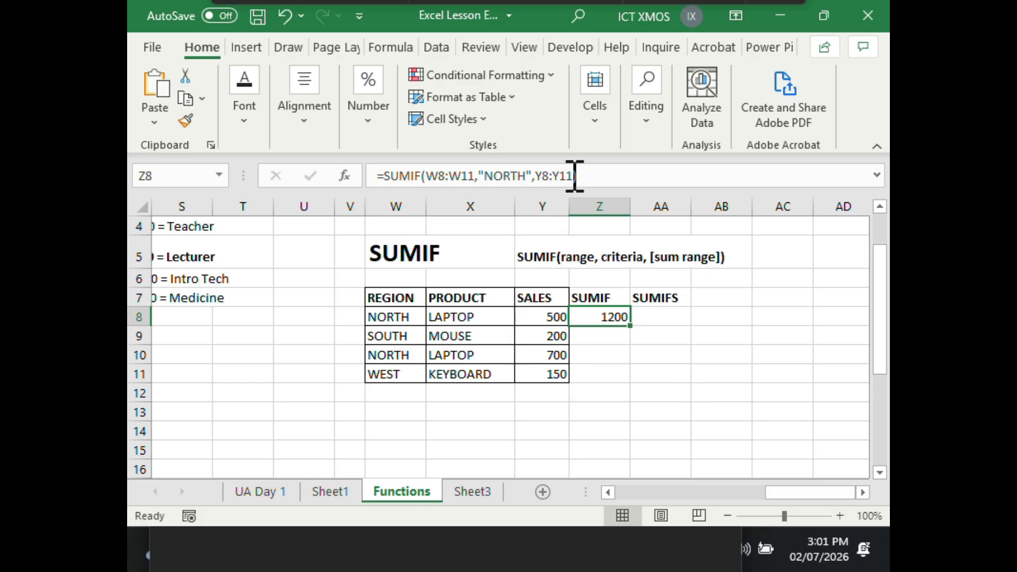
double_click(556, 176)
left_click_drag(557, 176, 532, 176)
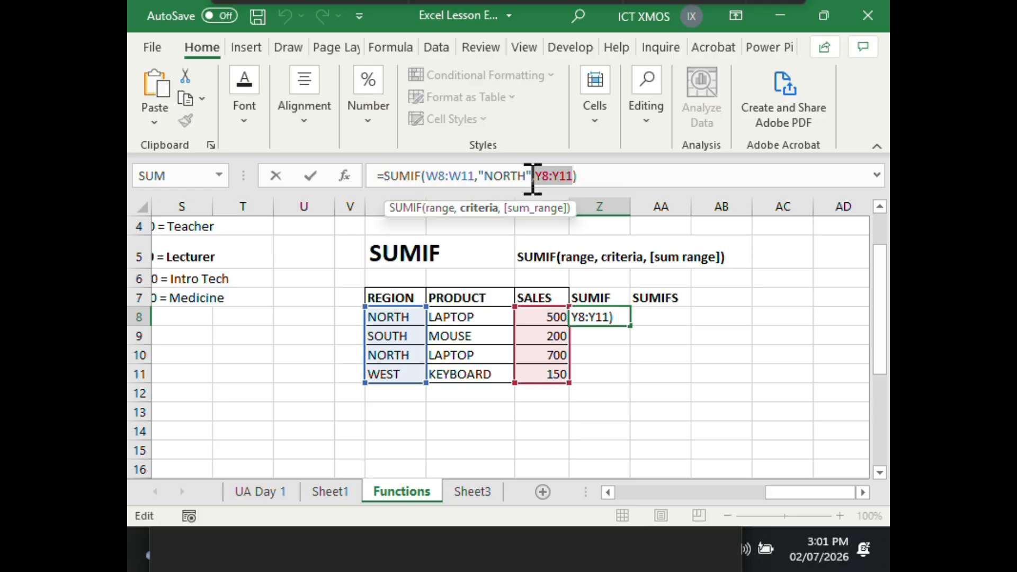
key("BackSpace")
key("Return")
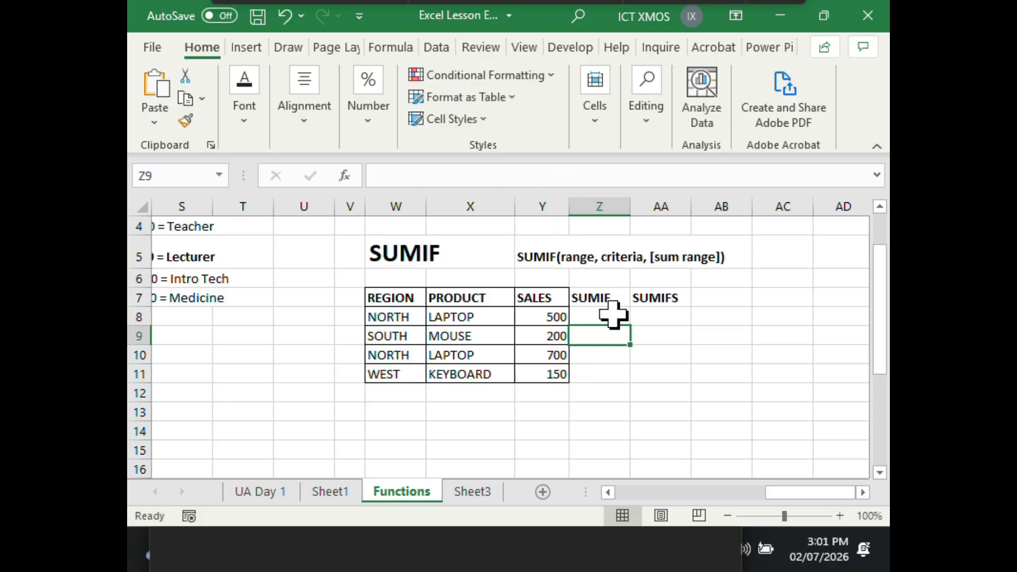
Undo the last change to Z8 to restore =SUMIF(W8:W11,"NORTH",Y8:Y11), and review the formula's ranges
left_click(612, 316)
key("ctrl+z")
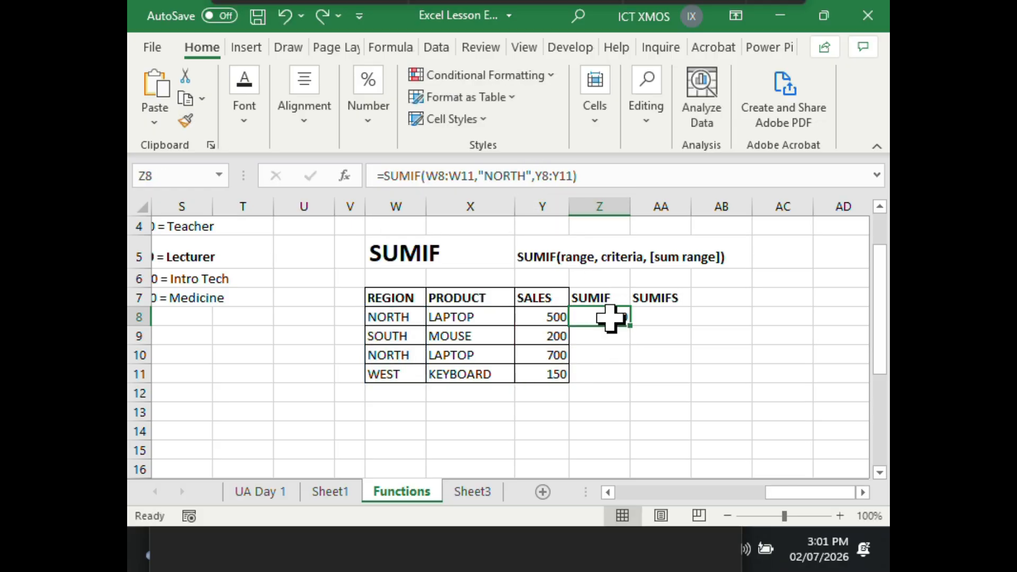
left_click(593, 178)
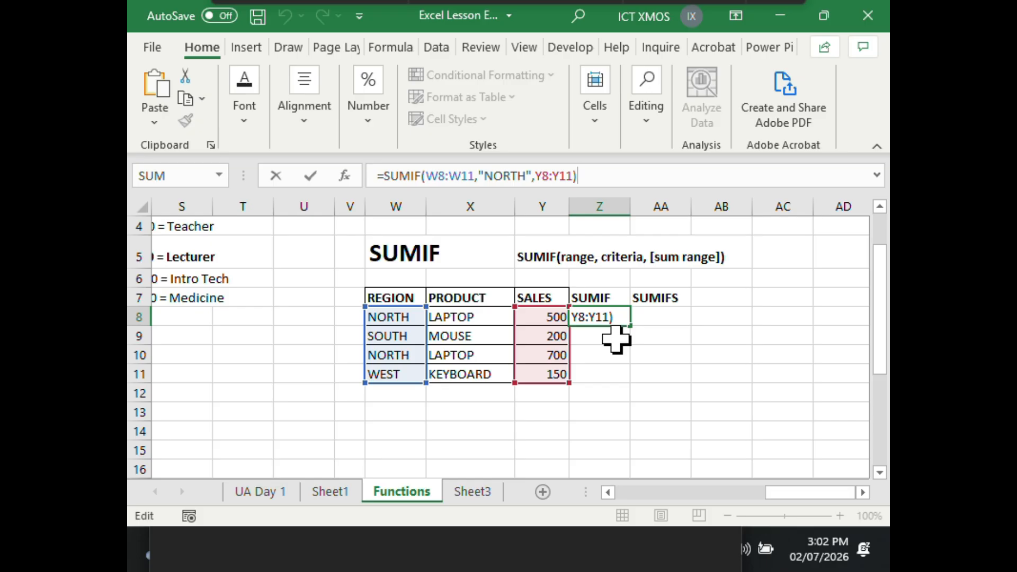
key("Return")
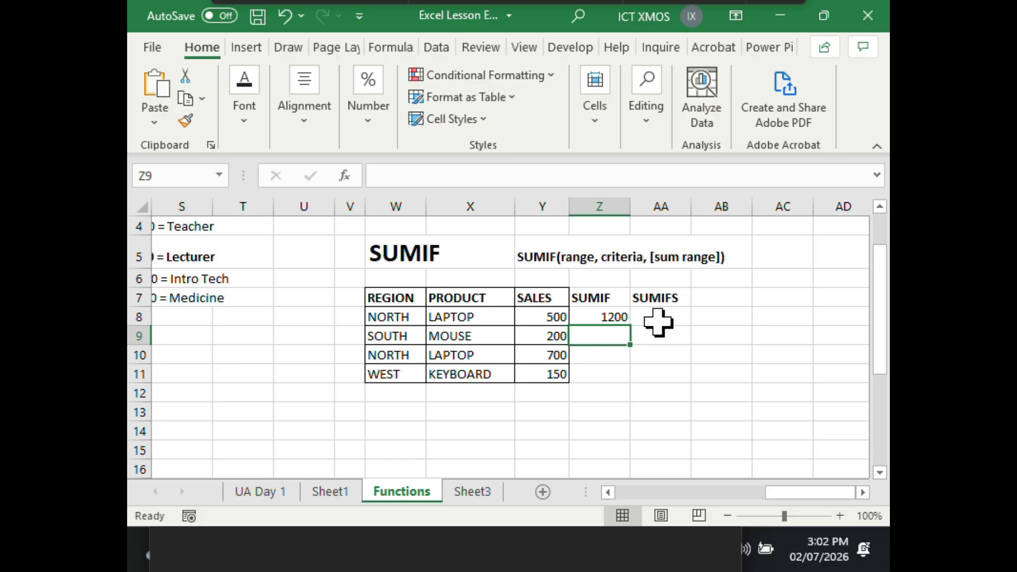
left_click(616, 316)
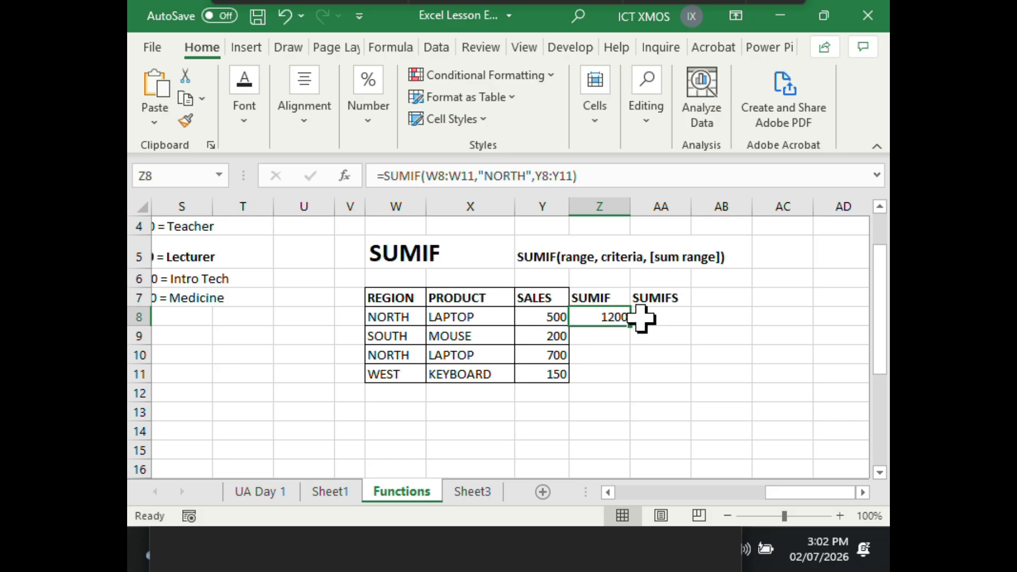
Enter the label NORTH in Z6 and move the SUMIFS heading from AA7 to AD7
left_click(608, 281)
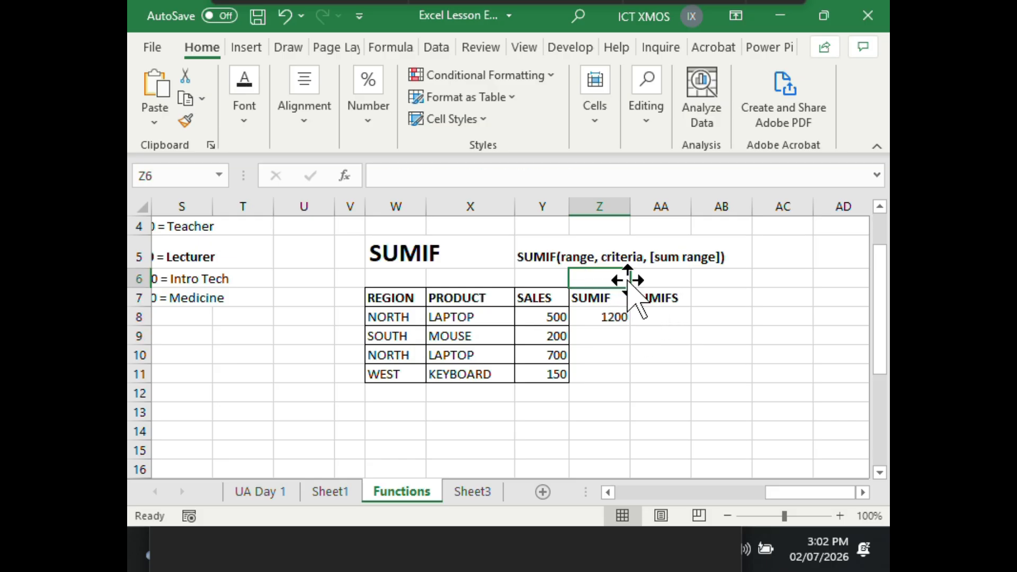
type("NORTH")
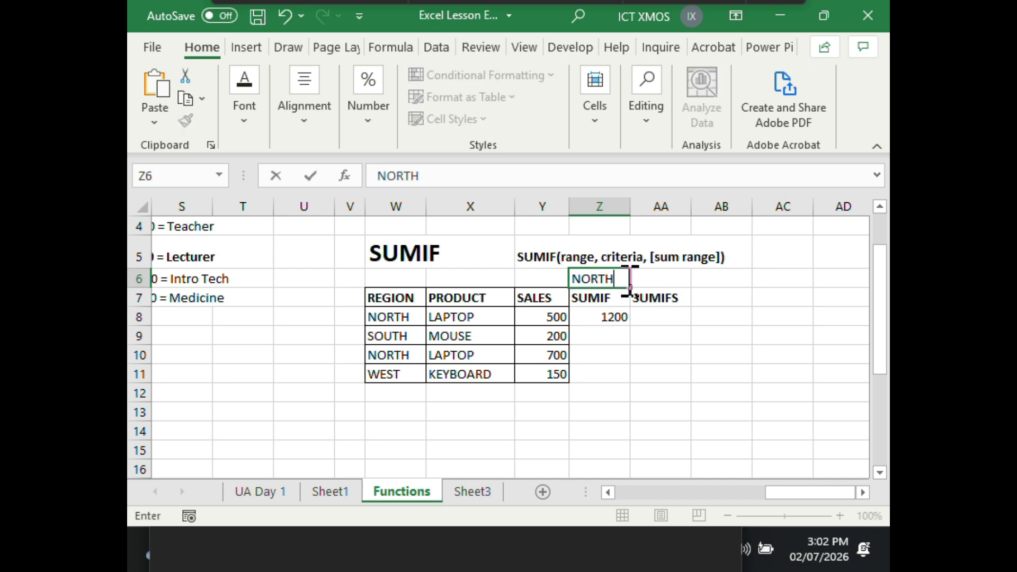
key("Return")
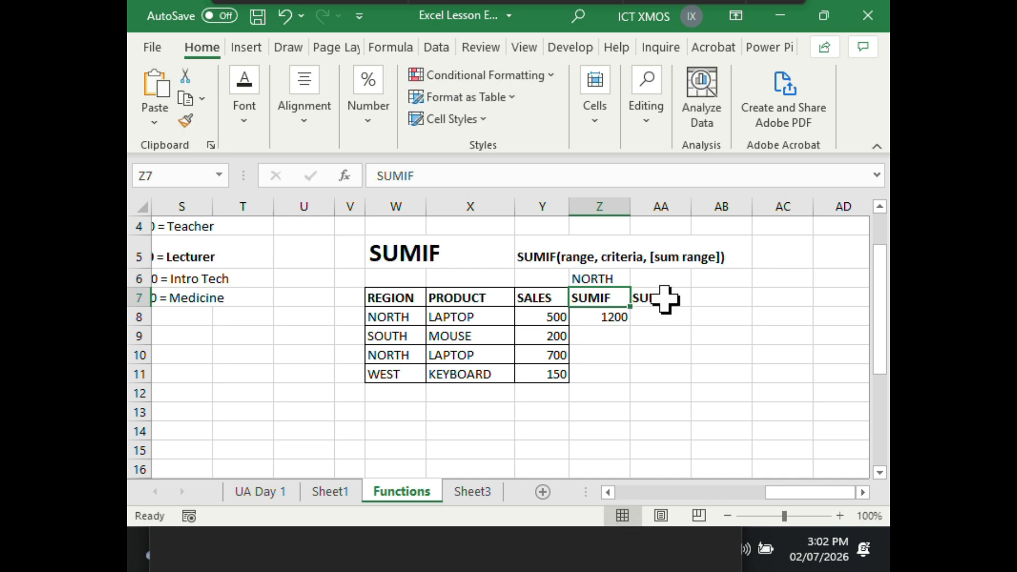
left_click(662, 300)
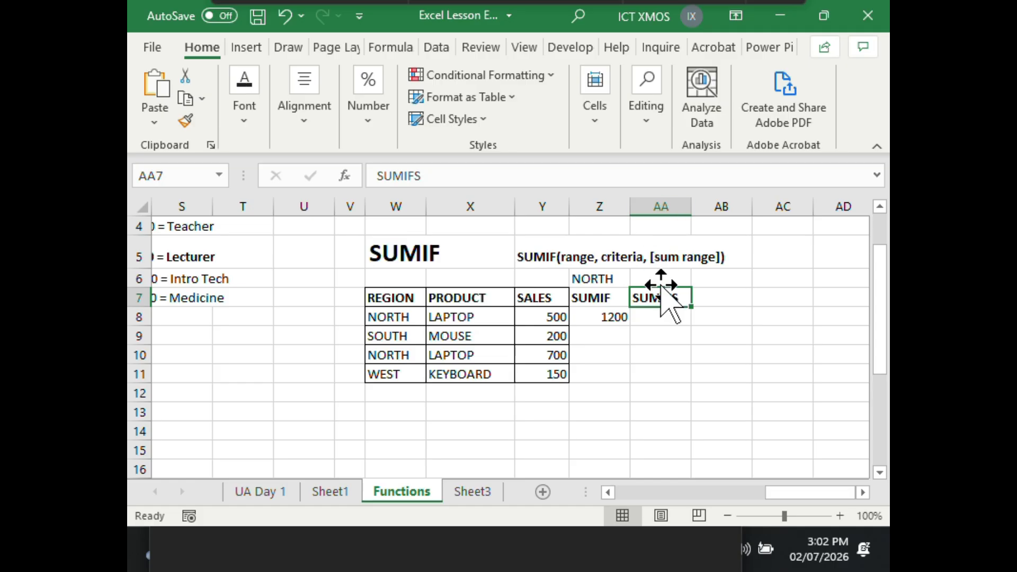
left_click_drag(662, 287, 837, 307)
Move the SUMIF formula from Z8 to Z9 and the NORTH label from Z6 to Z8
left_click(600, 278)
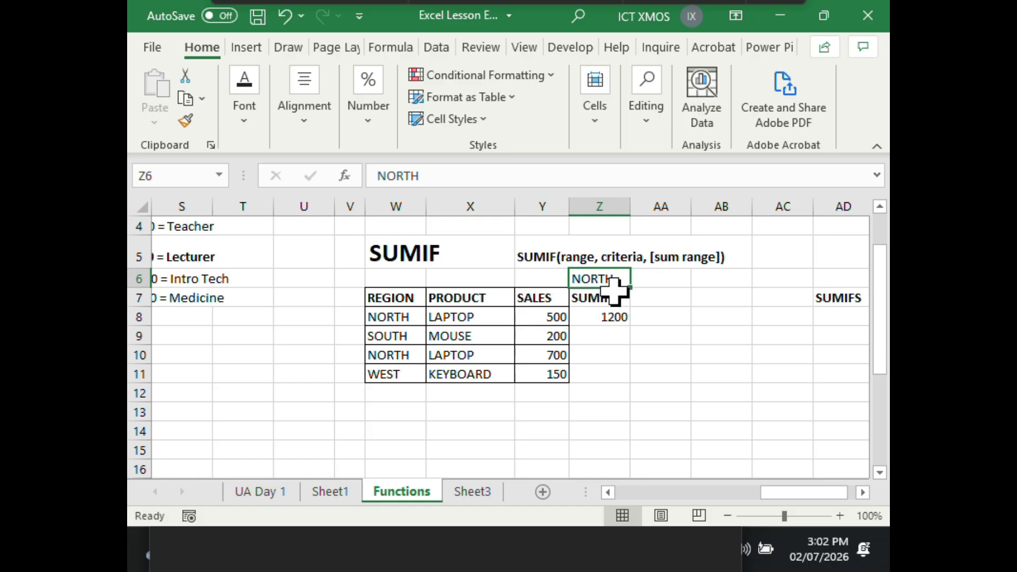
left_click(613, 318)
left_click_drag(616, 321, 625, 339)
left_click(608, 280)
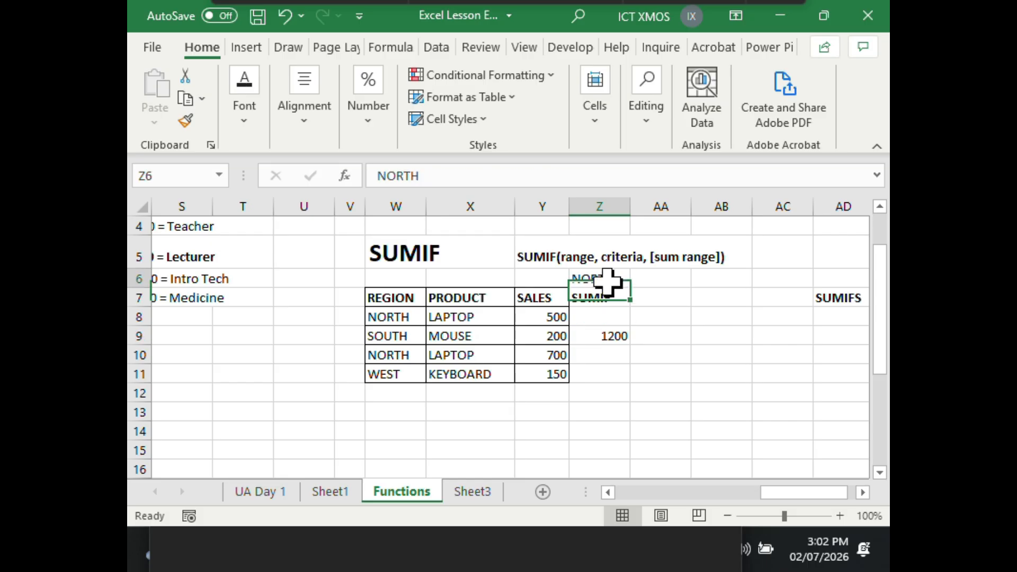
left_click_drag(604, 289, 612, 331)
left_click(659, 315)
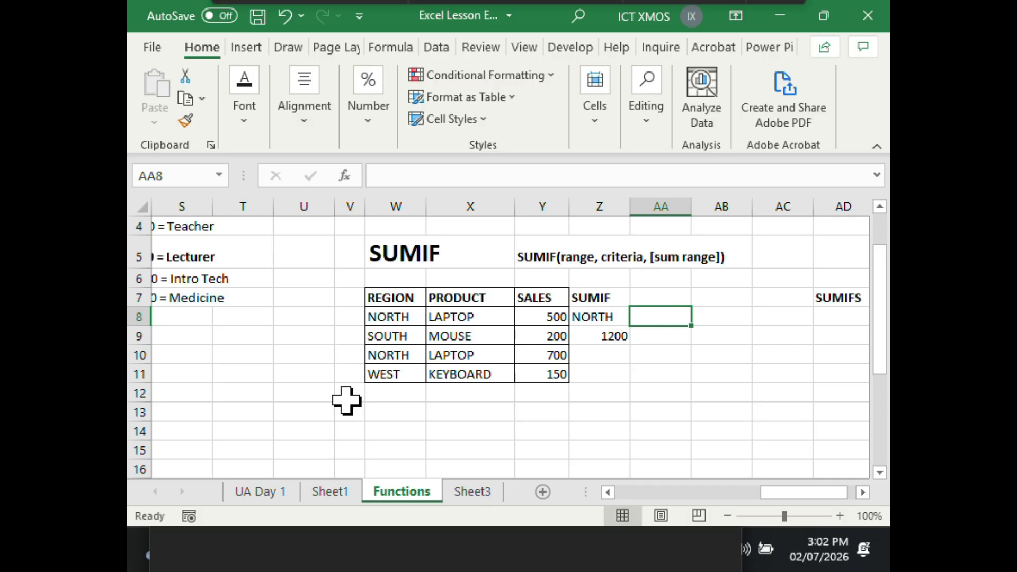
Add a sales record in row 12 with region SOUTH, product MIC and sales 3000
left_click(390, 393)
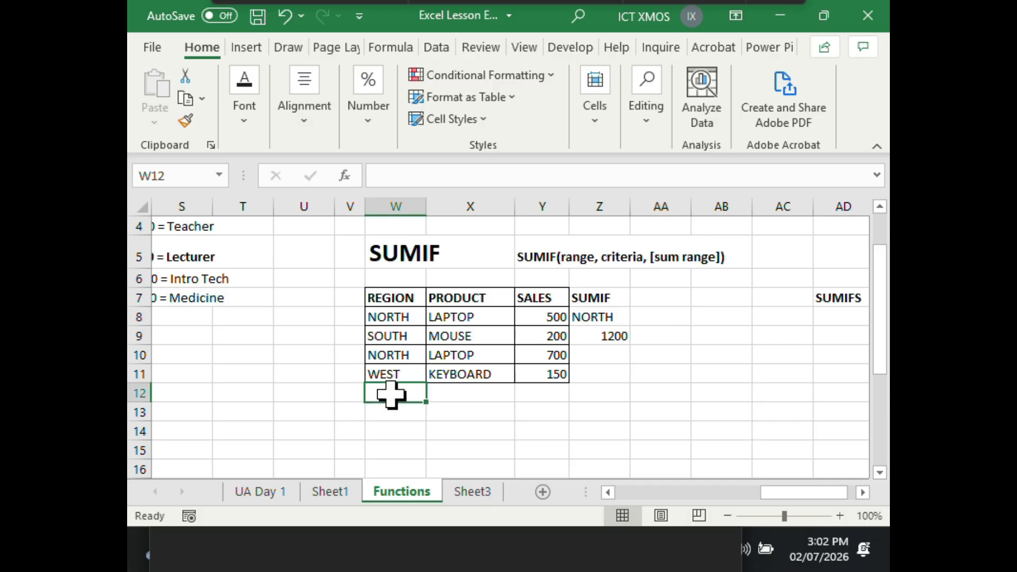
type("SOUTH")
key("Tab")
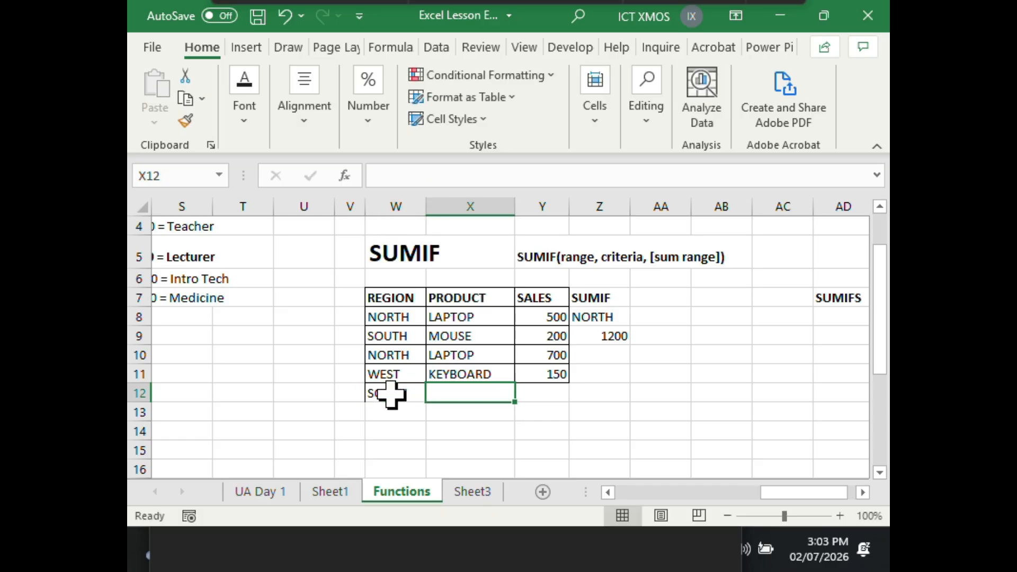
type("MIC")
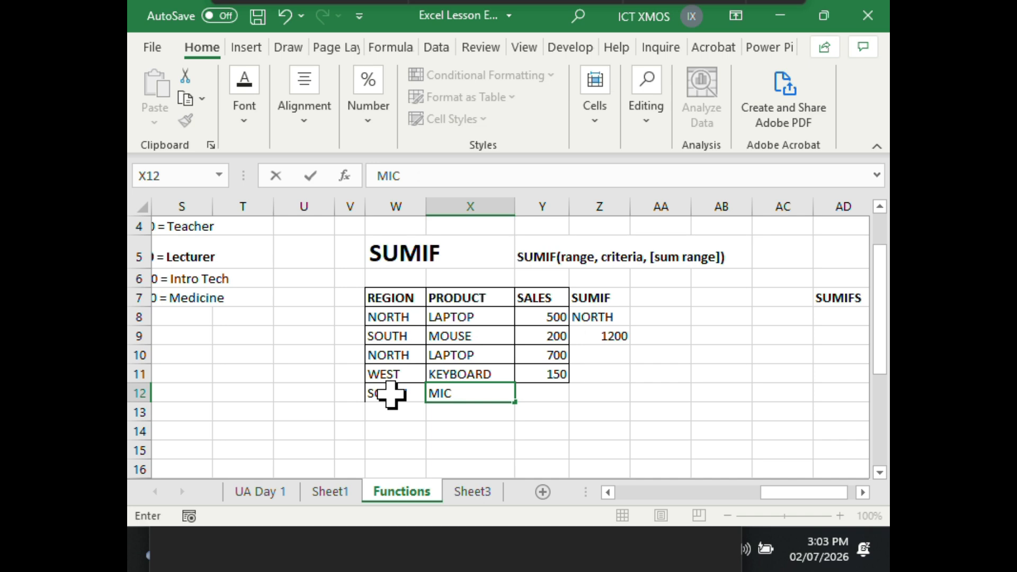
key("Tab")
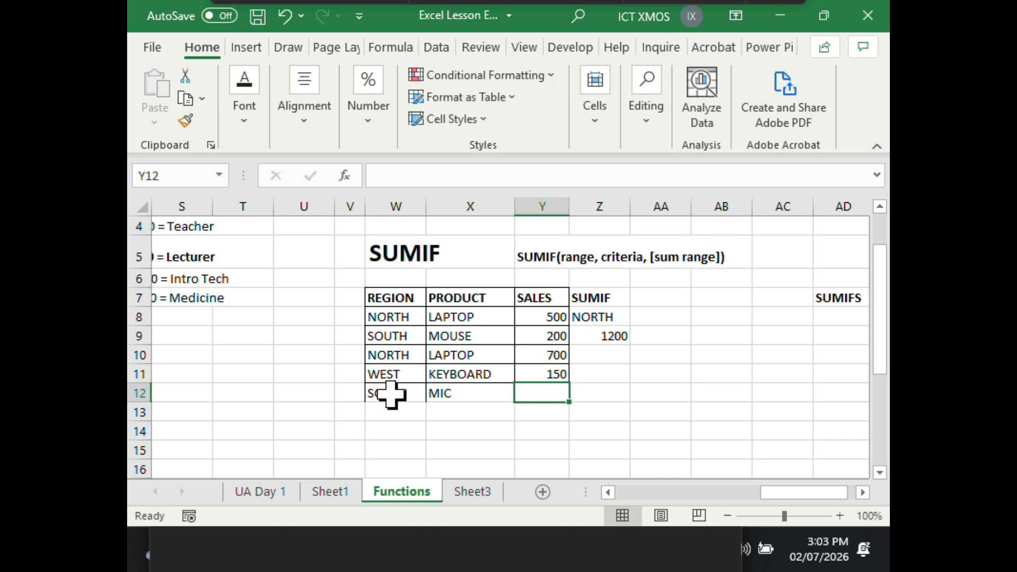
type("3000")
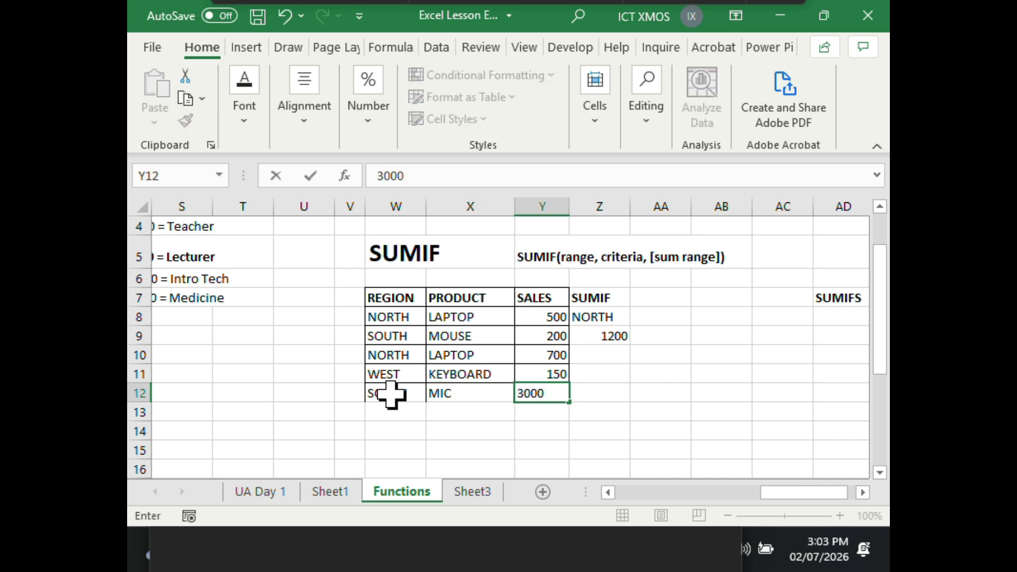
key("Return")
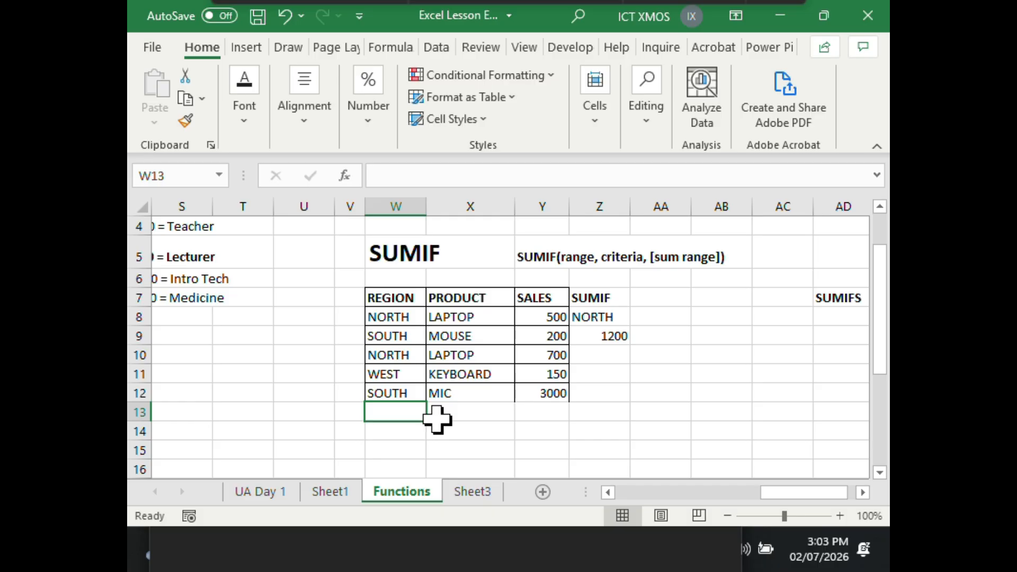
Add a sales record in row 13 with region SOUTH, product KEYPADS and sales 400
type("SOUTH")
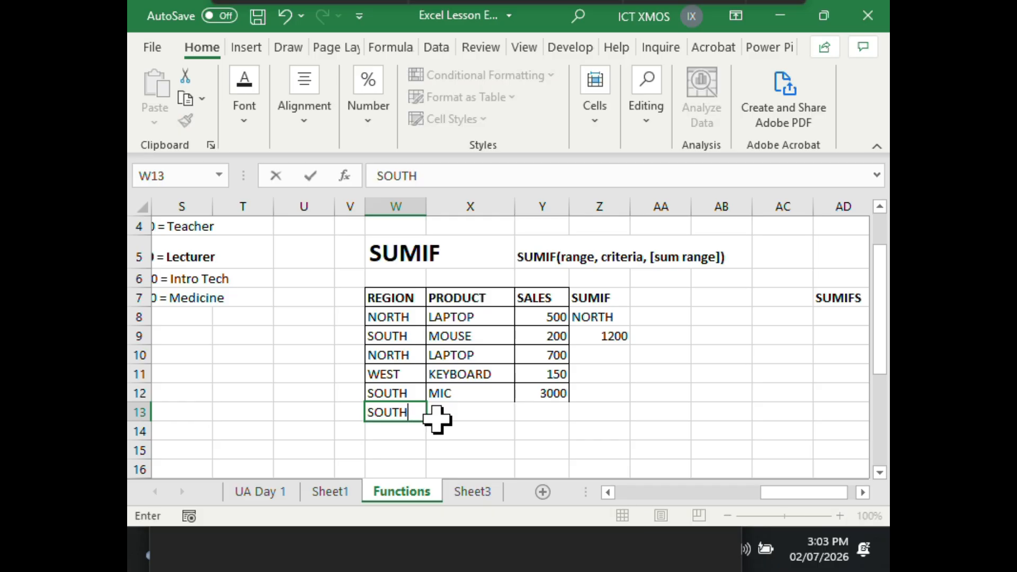
left_click(437, 419)
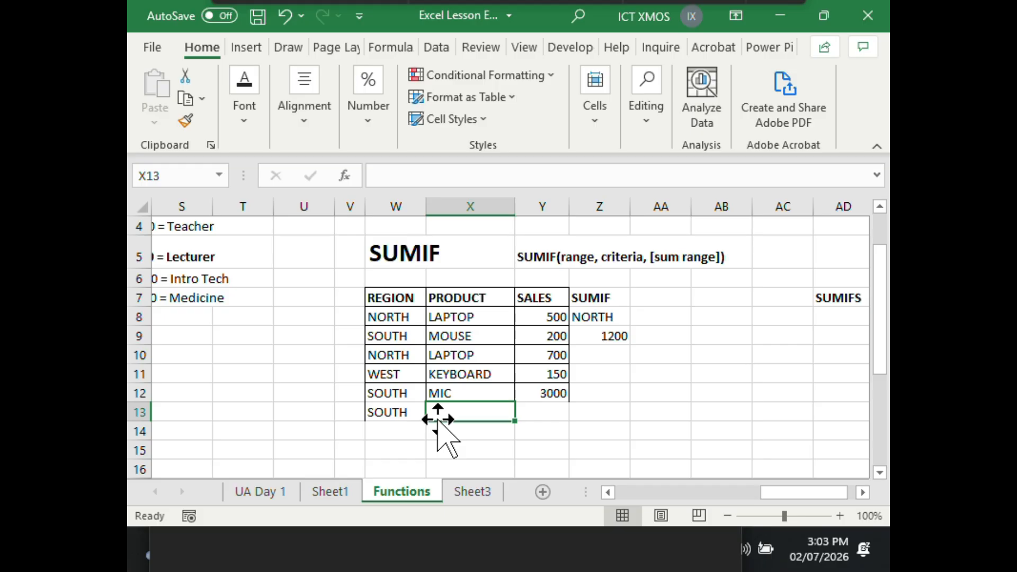
type("K")
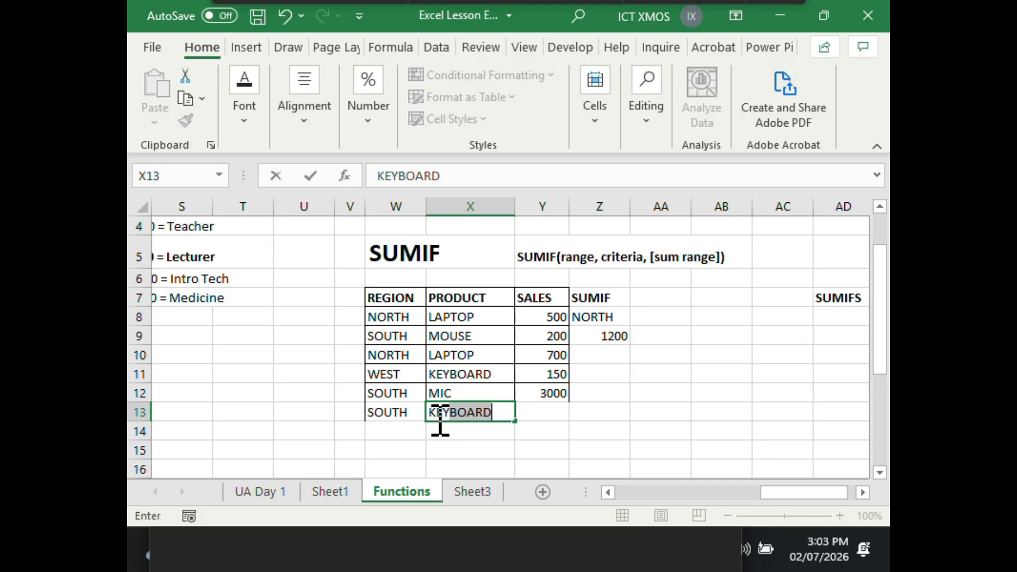
type("EYPADS")
key("Tab")
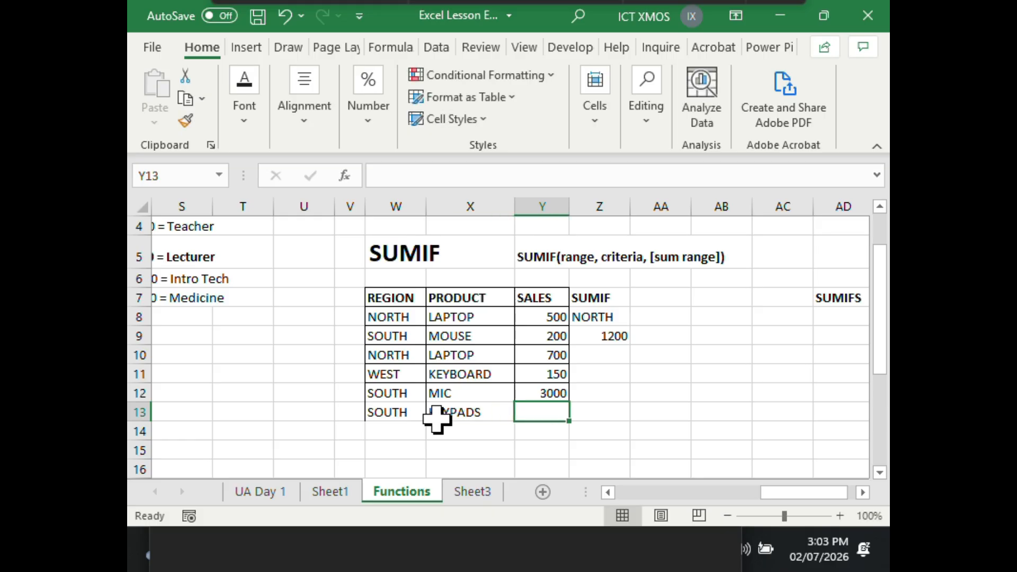
type("4")
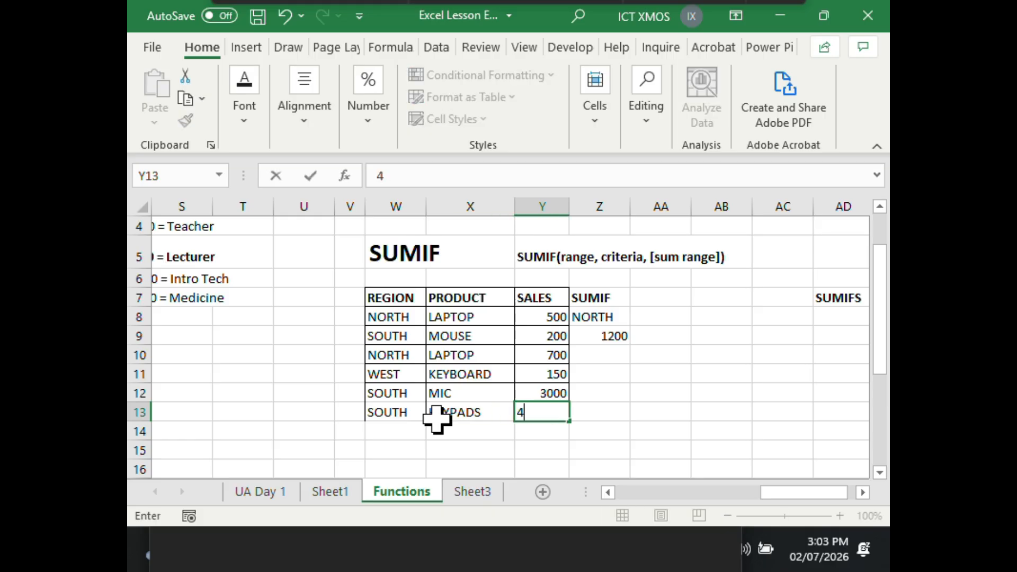
type("900")
key("Return")
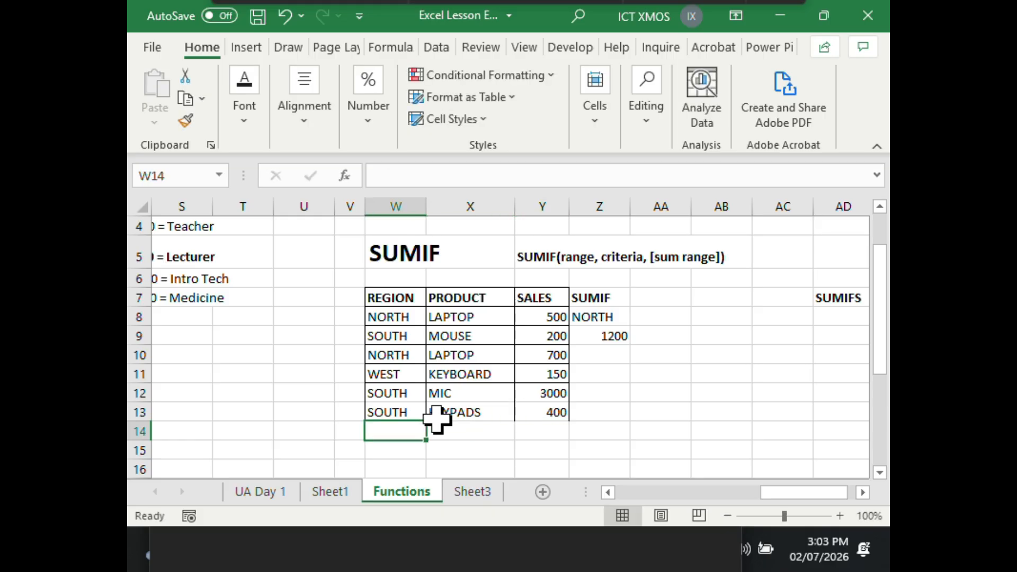
Add a sales record in row 14 with region WEST, product SCREEN and sales 1290
type("WEST")
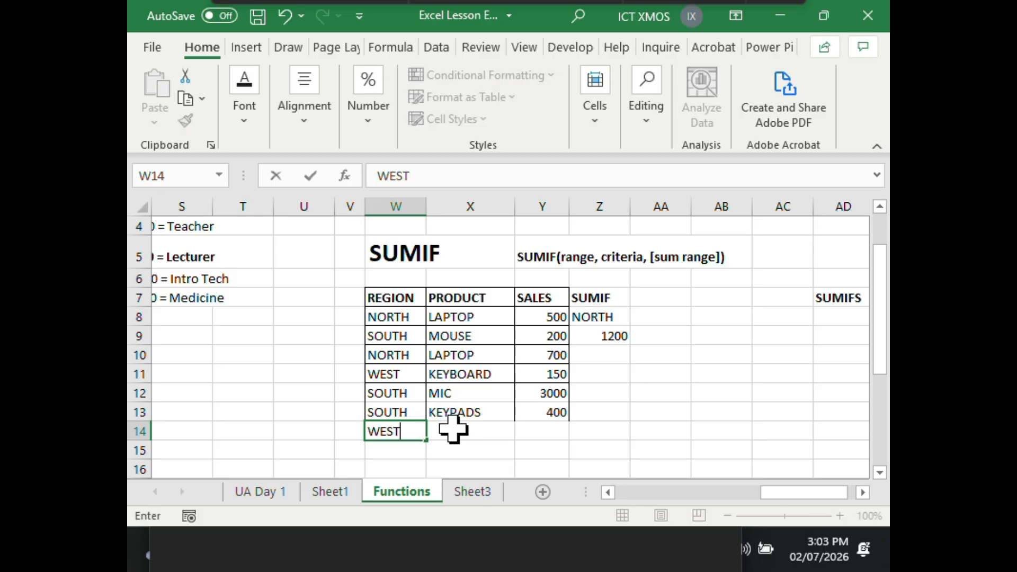
key("Tab")
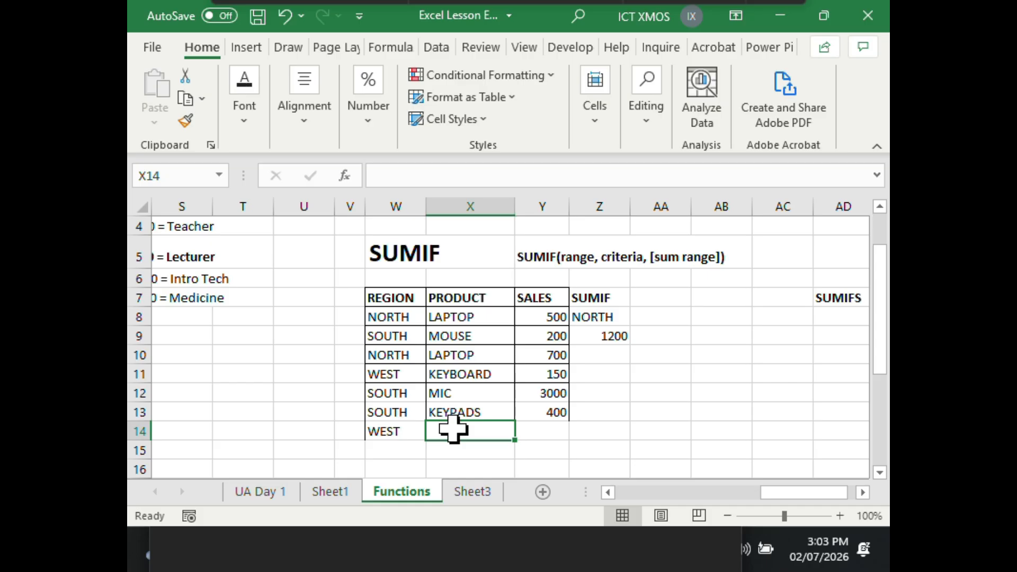
type("SCREENS")
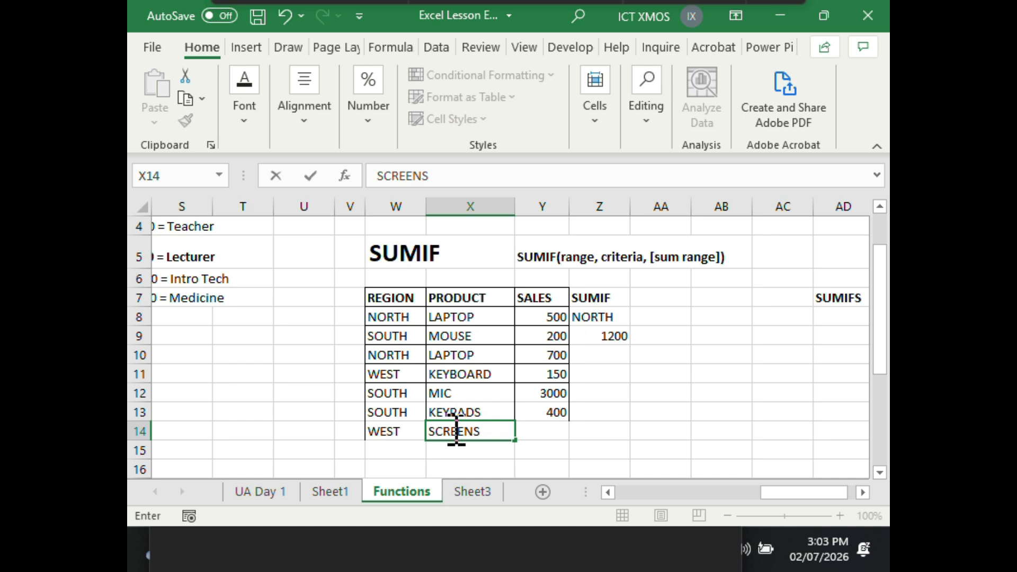
key("Tab")
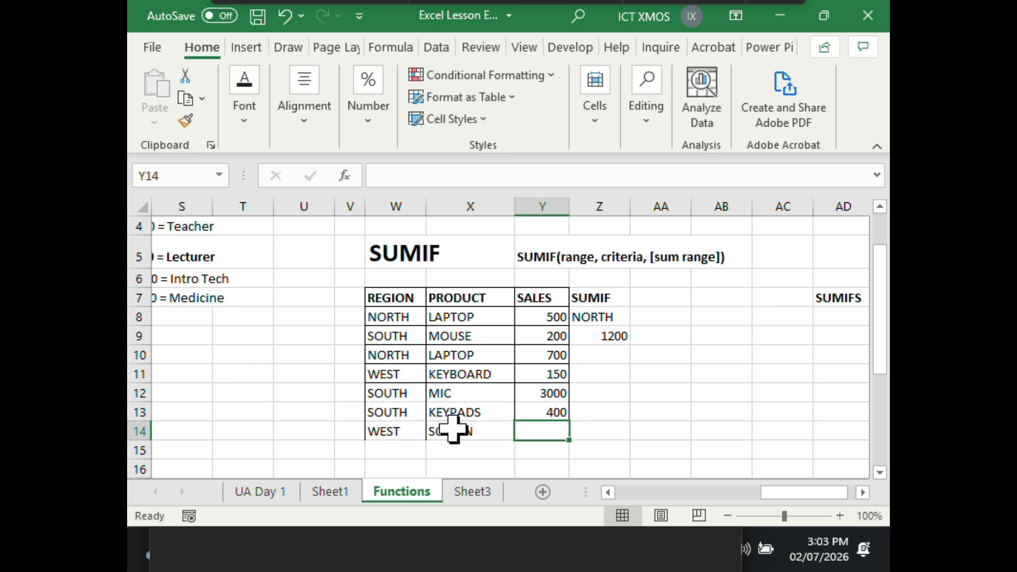
type("1290")
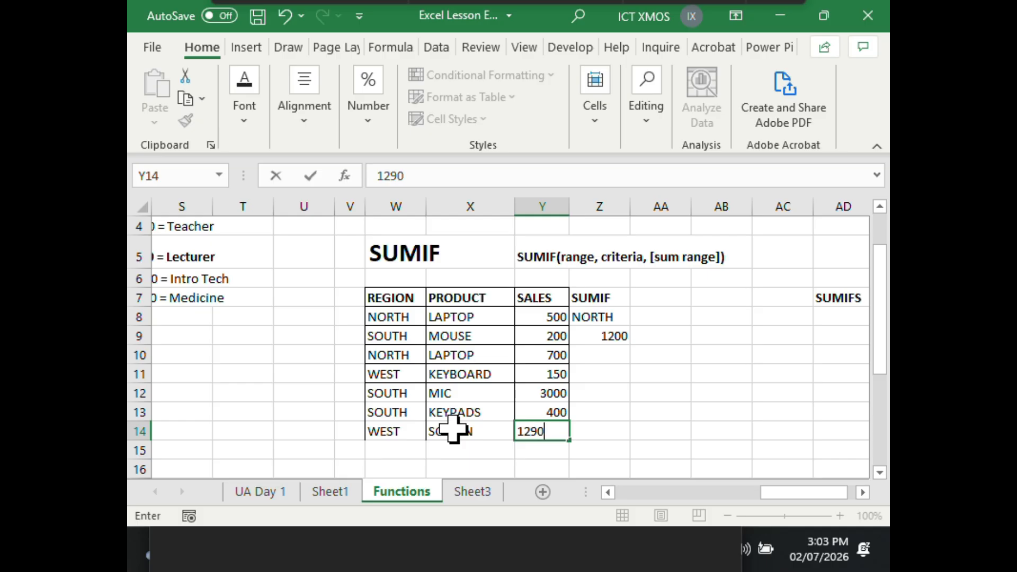
key("Return")
left_click(436, 426)
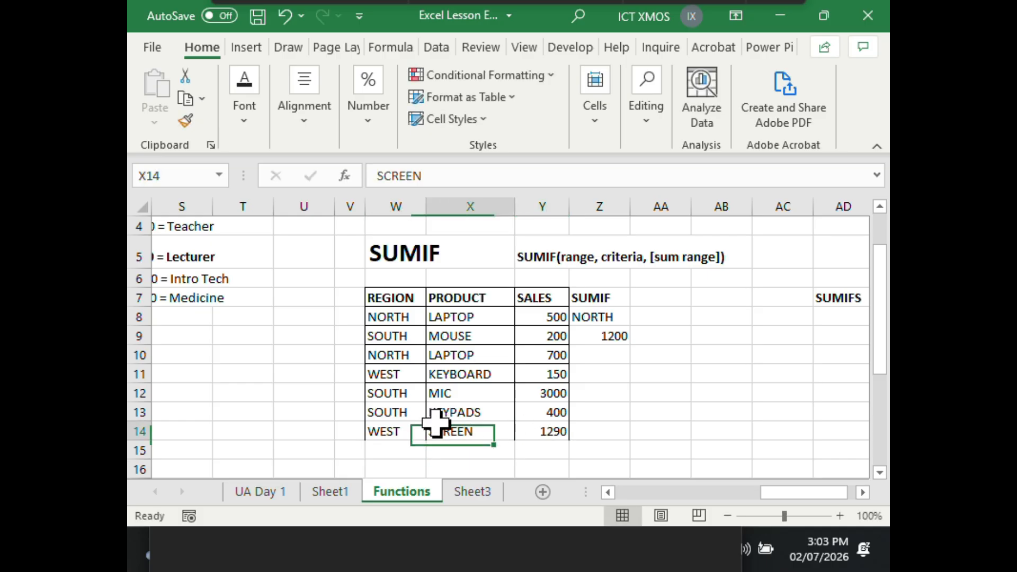
Enter the region labels SOUTH in AA8 and WESY in AB8 beside the NORTH label
left_click(660, 321)
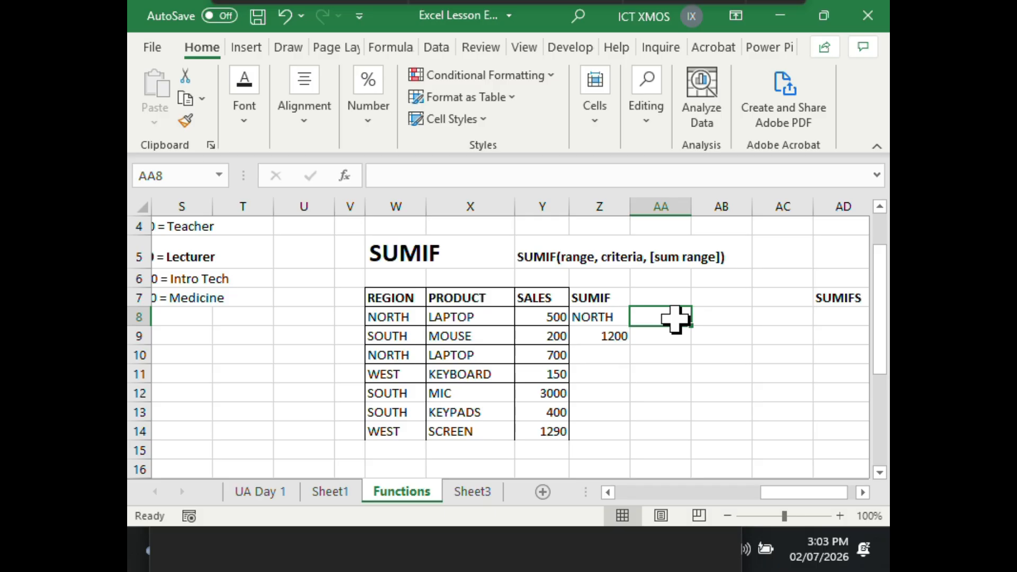
type("WO")
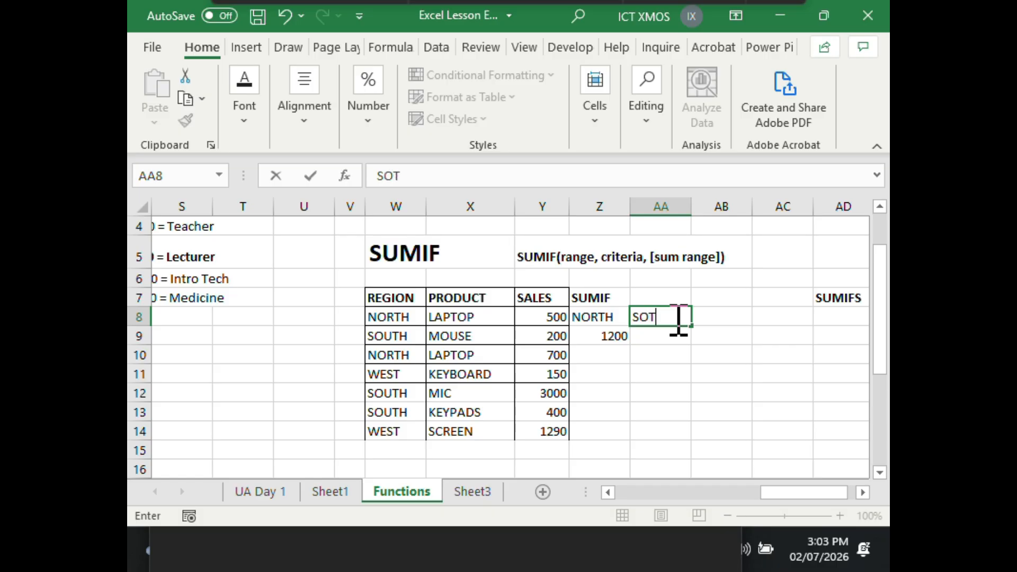
type("UTH")
key("Tab")
type("WE")
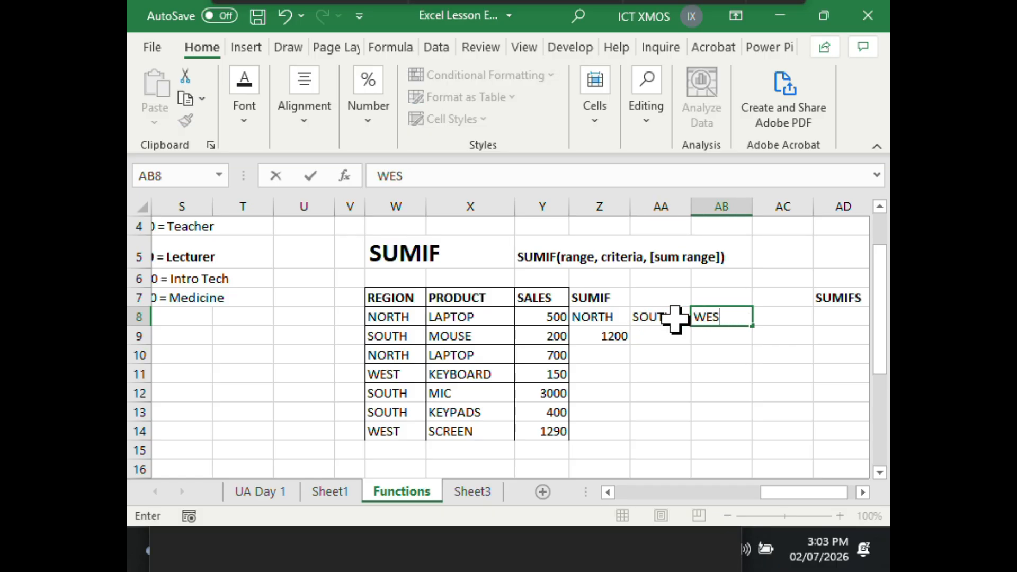
left_click(671, 354)
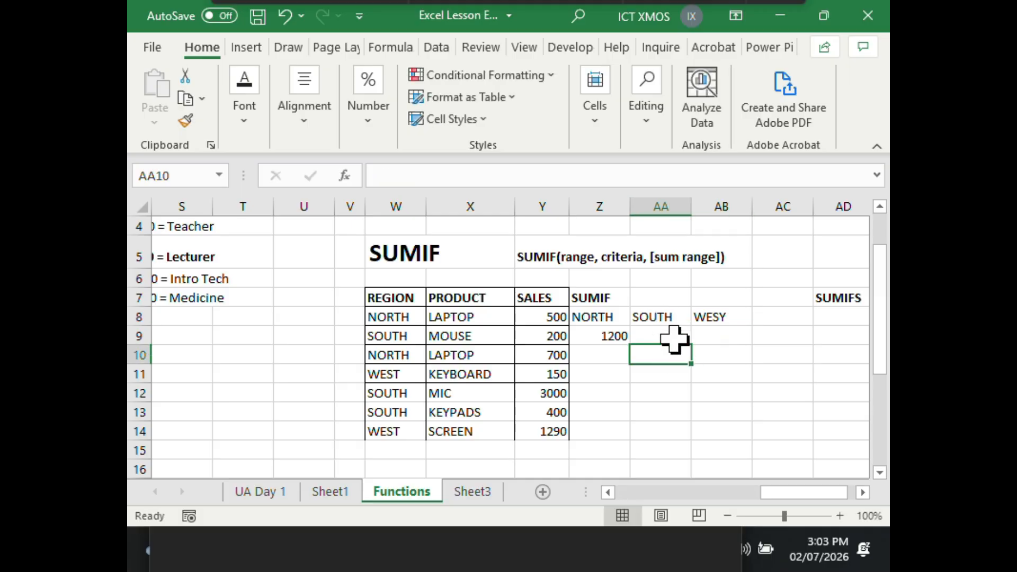
Extend the NORTH SUMIF formula in Z9 to cover regions W8:W14 and sales Y8:Y14
left_click(672, 333)
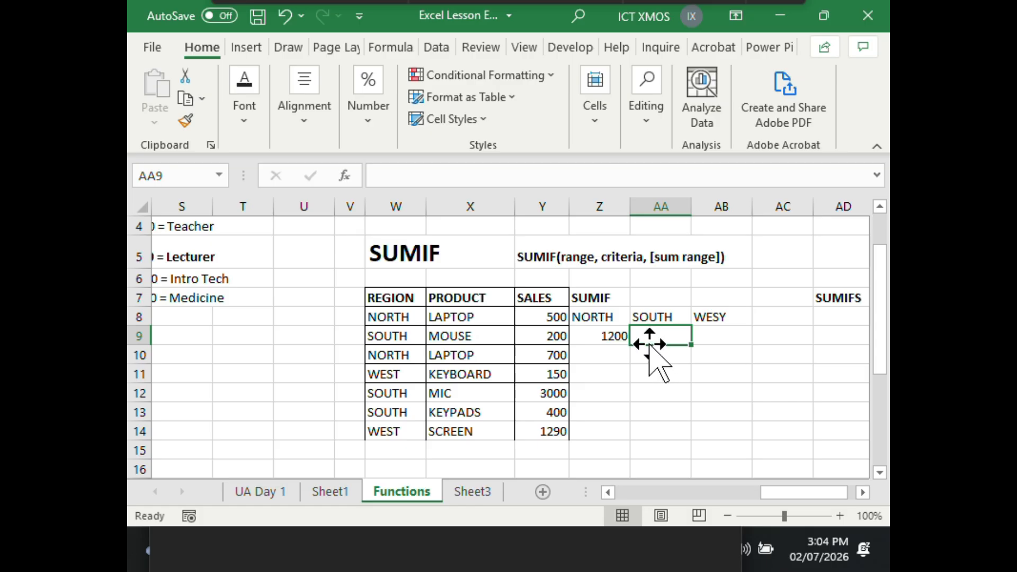
left_click(608, 336)
left_click_drag(635, 176, 372, 178)
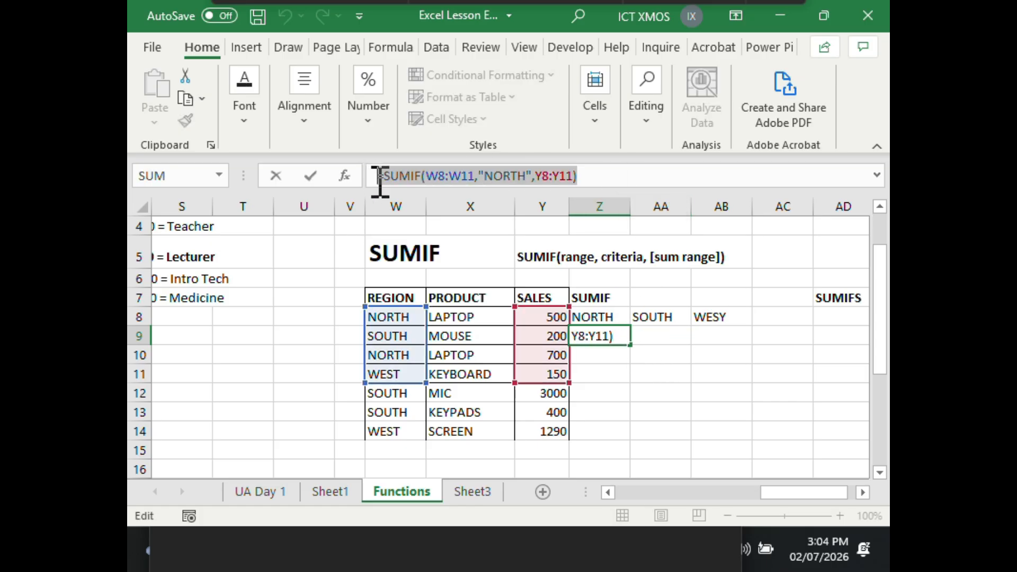
left_click(622, 182)
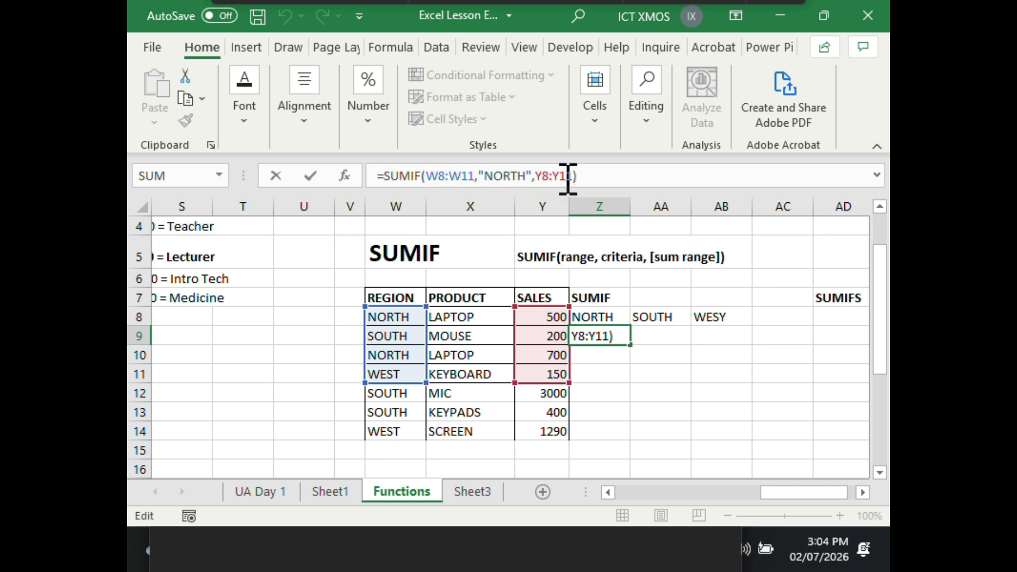
left_click_drag(475, 176, 427, 177)
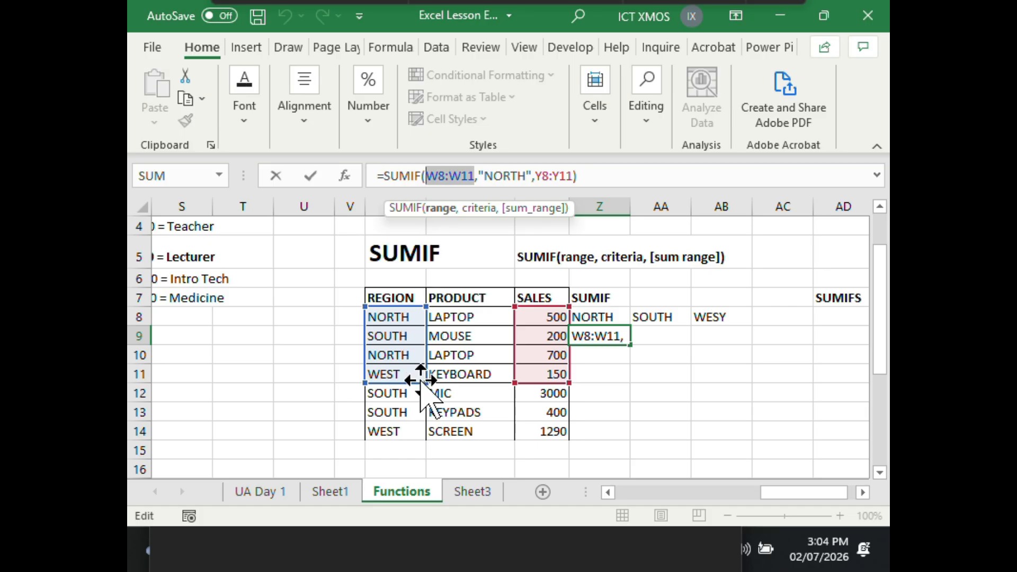
left_click_drag(426, 382, 420, 438)
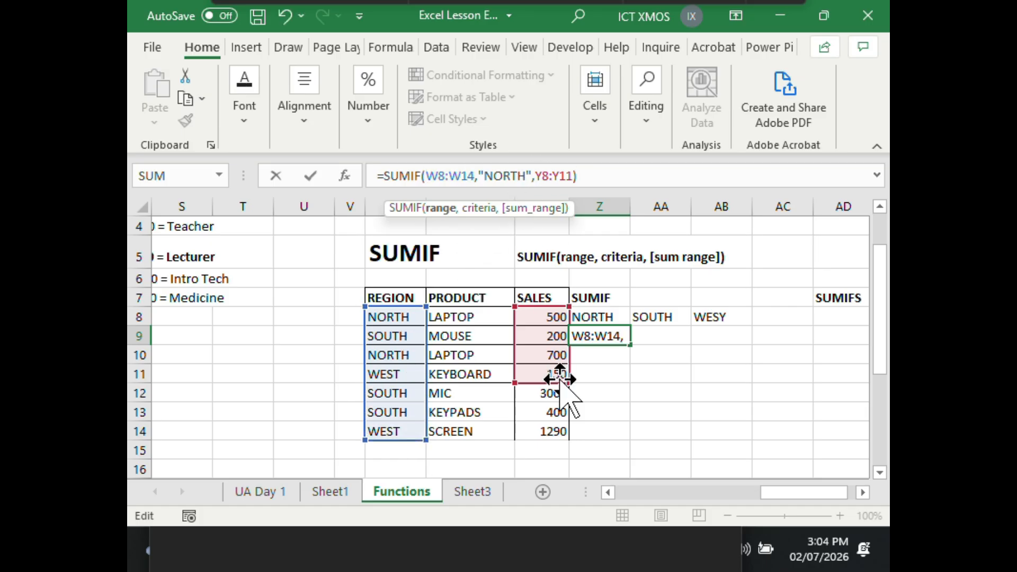
left_click_drag(567, 382, 565, 439)
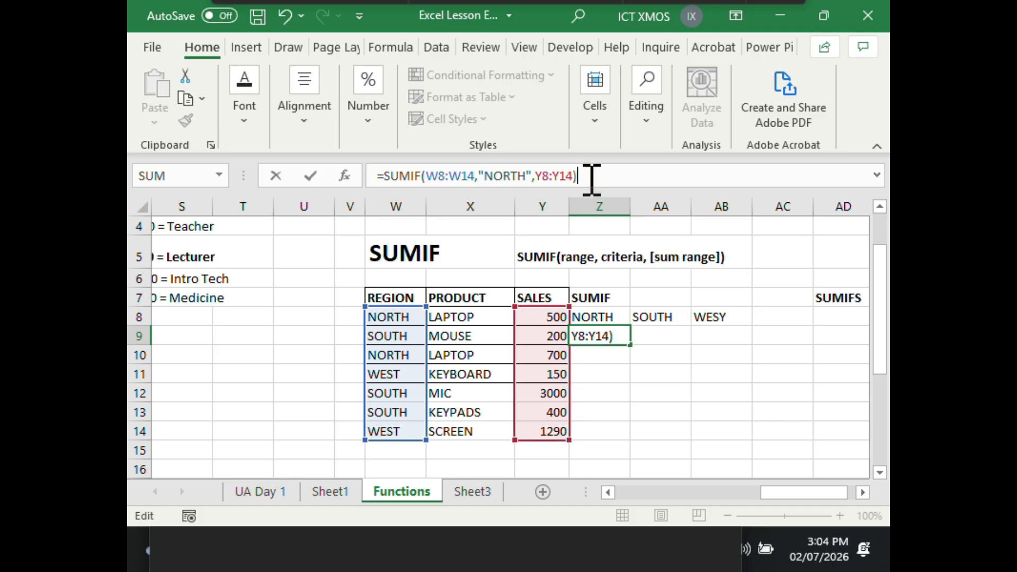
key("Return")
Copy the Z9 formula text into AA9 and change its criterion to SOUTH, giving =SUMIF(W8:W14,"SOUTH",Y8:Y14)
left_click(610, 338)
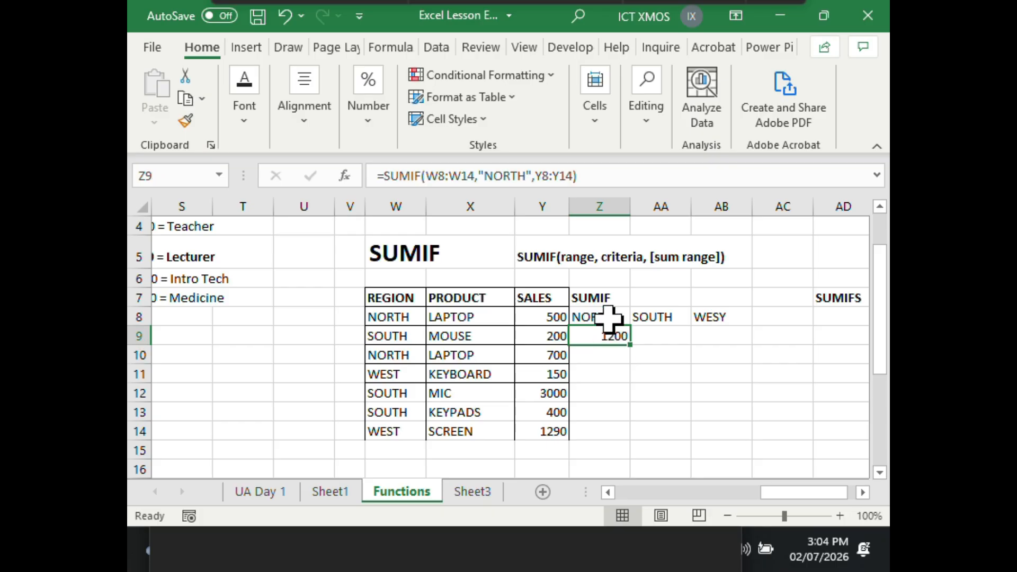
left_click_drag(590, 175, 374, 175)
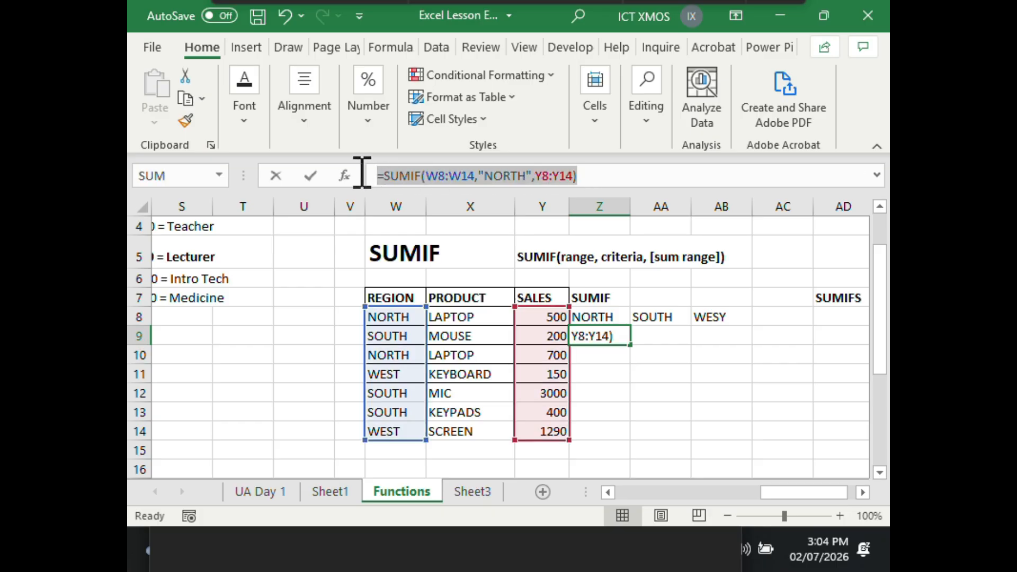
left_click_drag(363, 172, 361, 173)
key("ctrl+c")
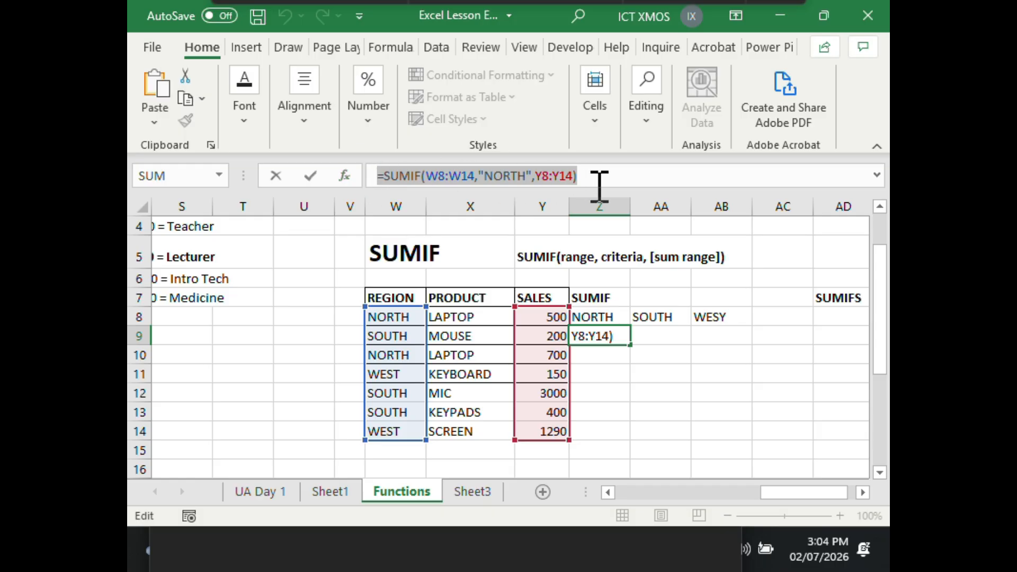
key("Escape")
left_click(662, 335)
left_click(584, 178)
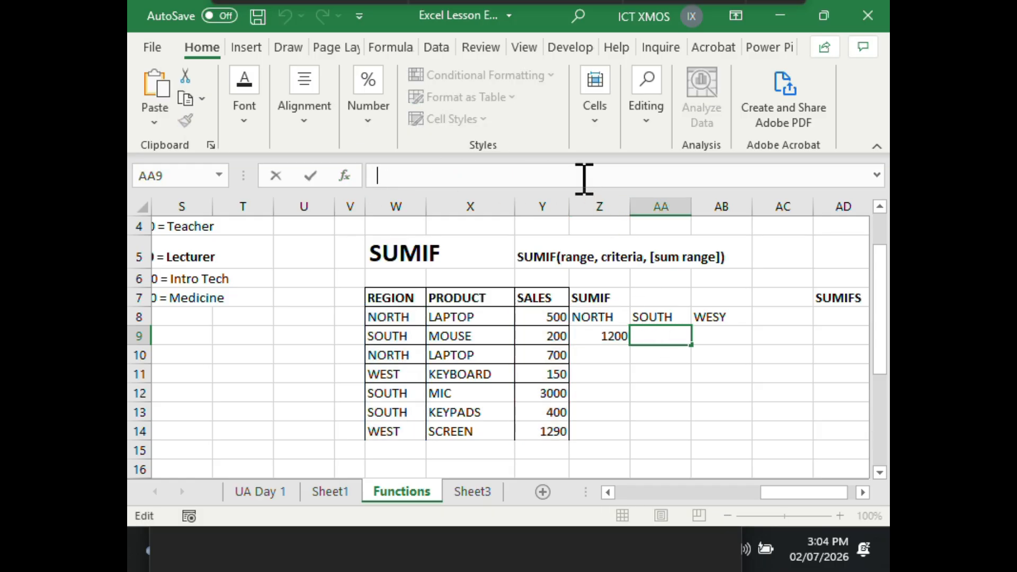
key("ctrl+v")
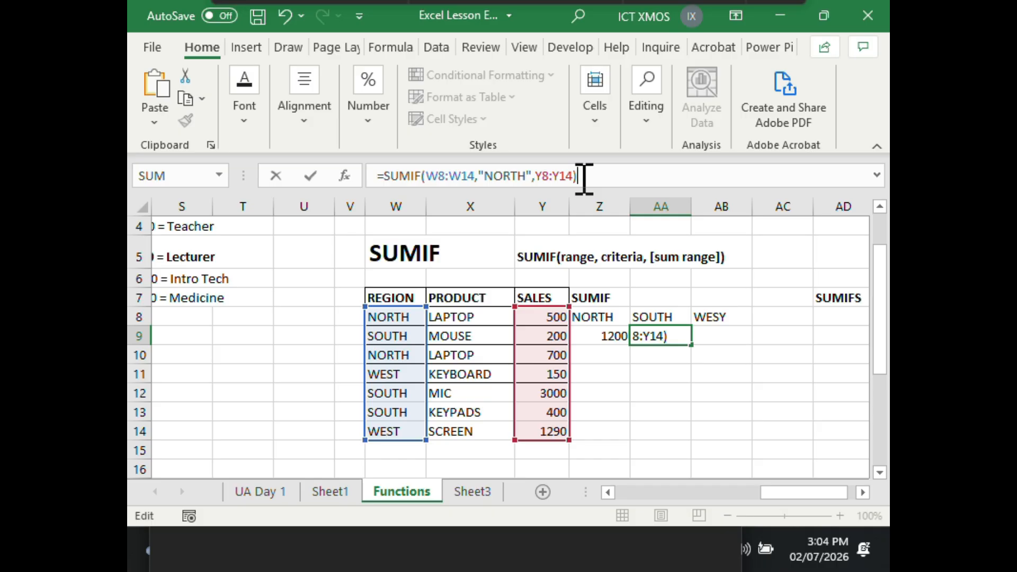
left_click_drag(513, 178, 492, 177)
type("SOU")
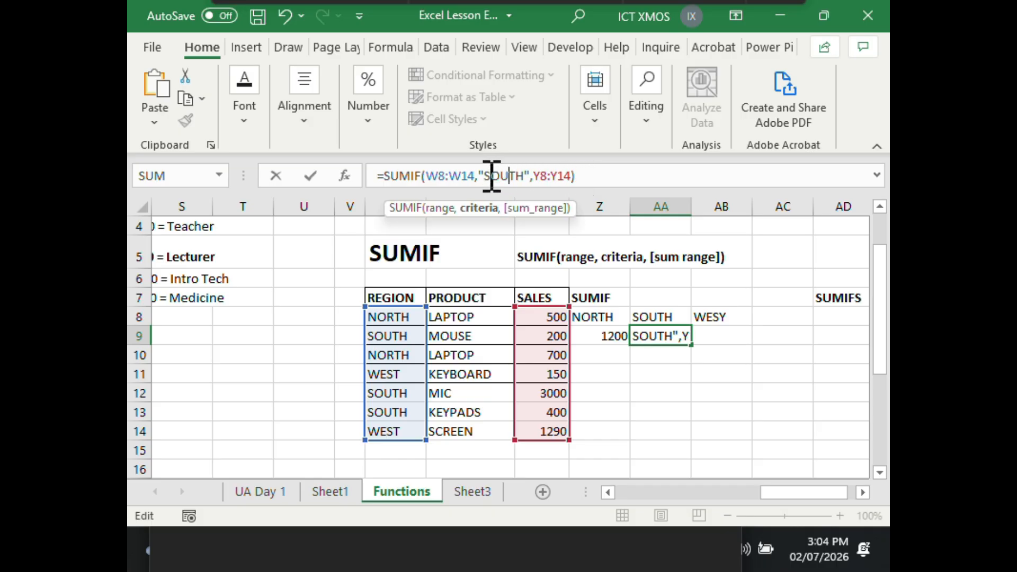
left_click(601, 176)
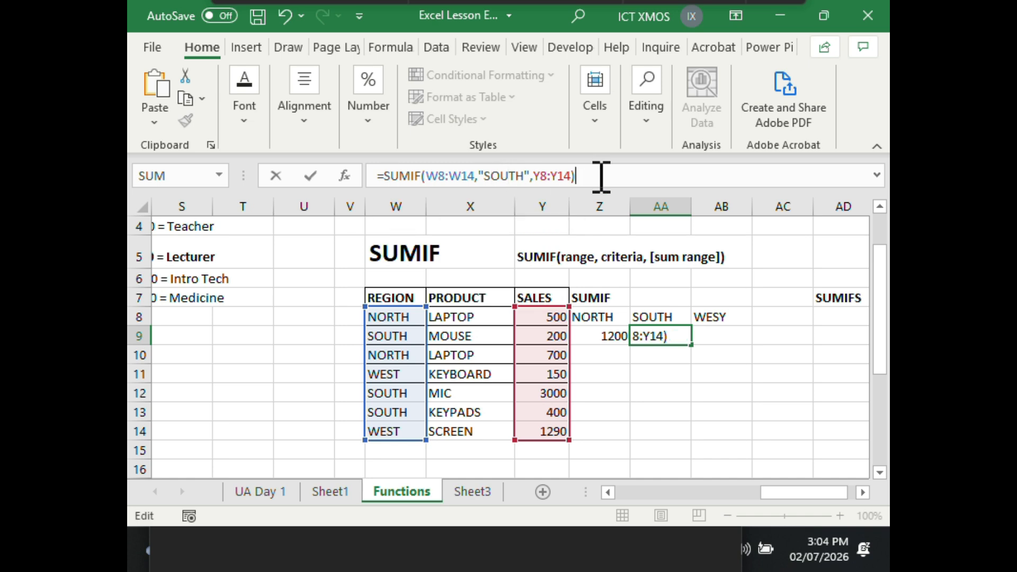
key("Return")
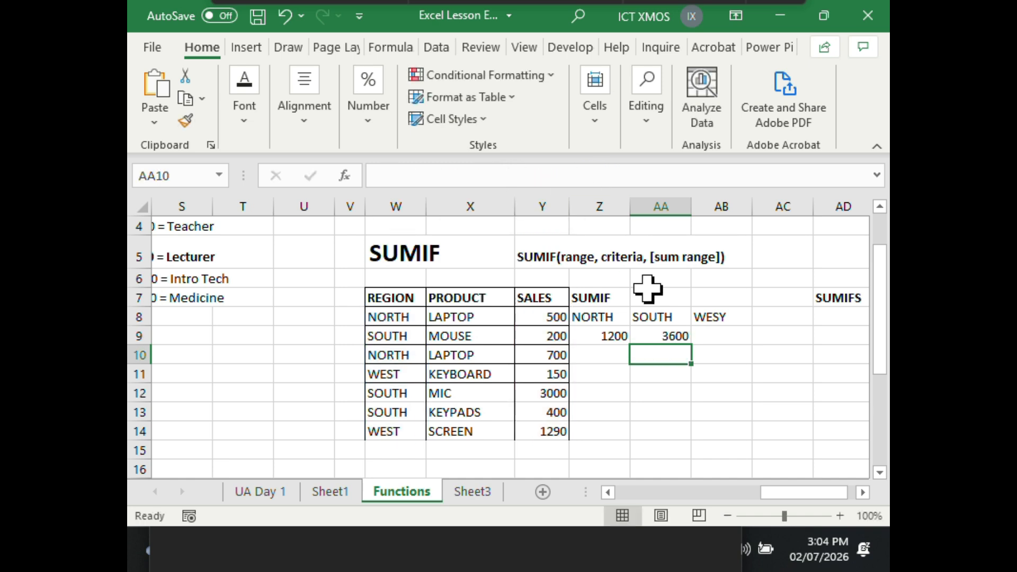
Check the SOUTH result in AA9 against the sum of the sales cells Y12, Y13 and Y9
left_click(673, 333)
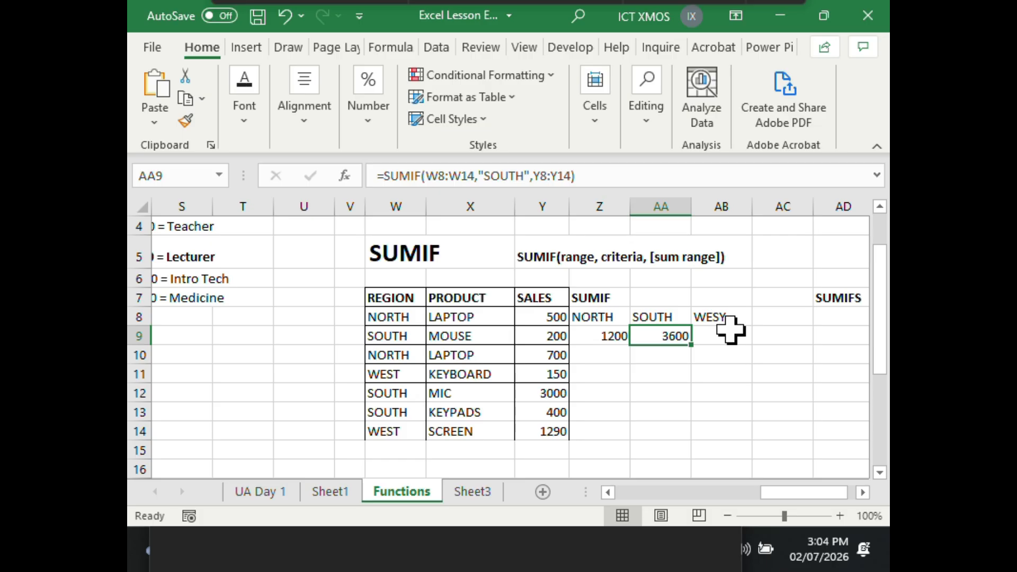
left_click(560, 409)
left_click_drag(556, 393, 556, 411)
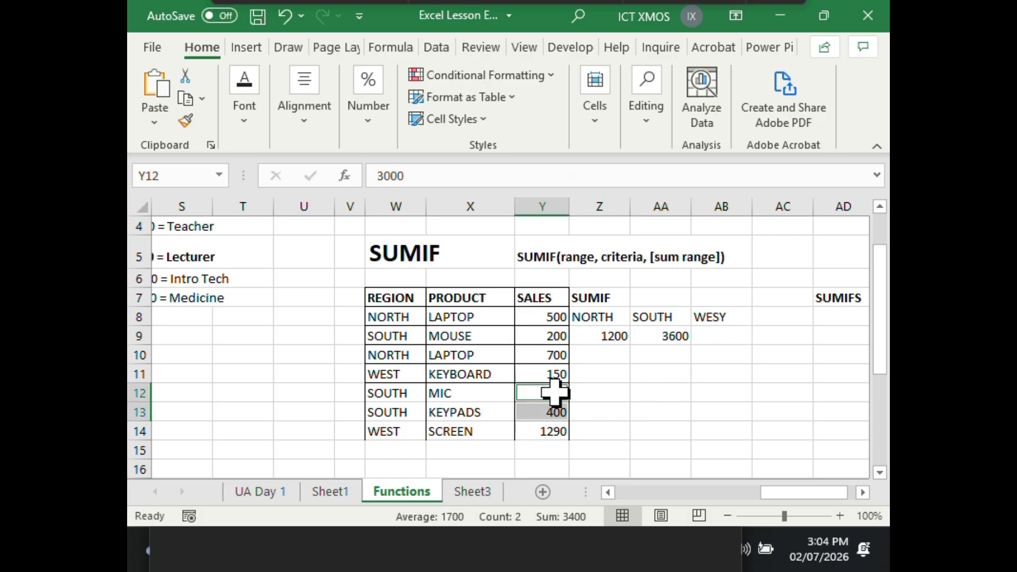
left_click(554, 334, "ctrl")
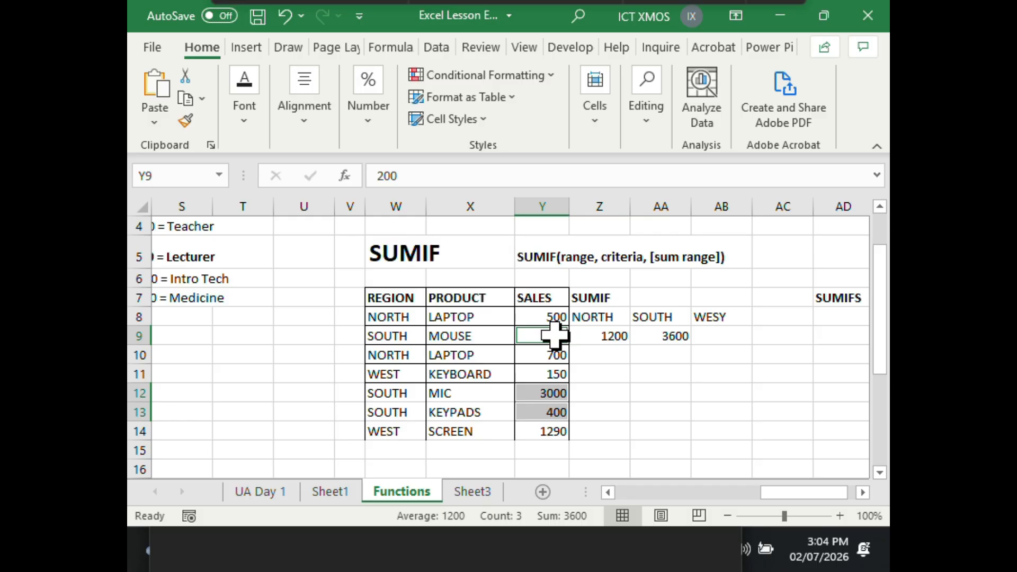
left_click(680, 370)
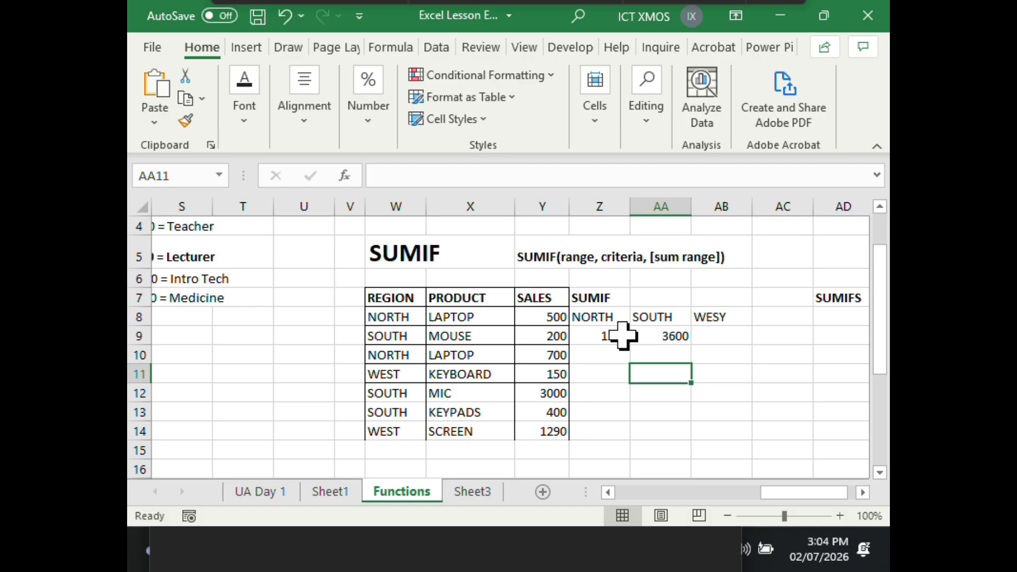
Make the region labels in Z8:AB8 bold
left_click(605, 319)
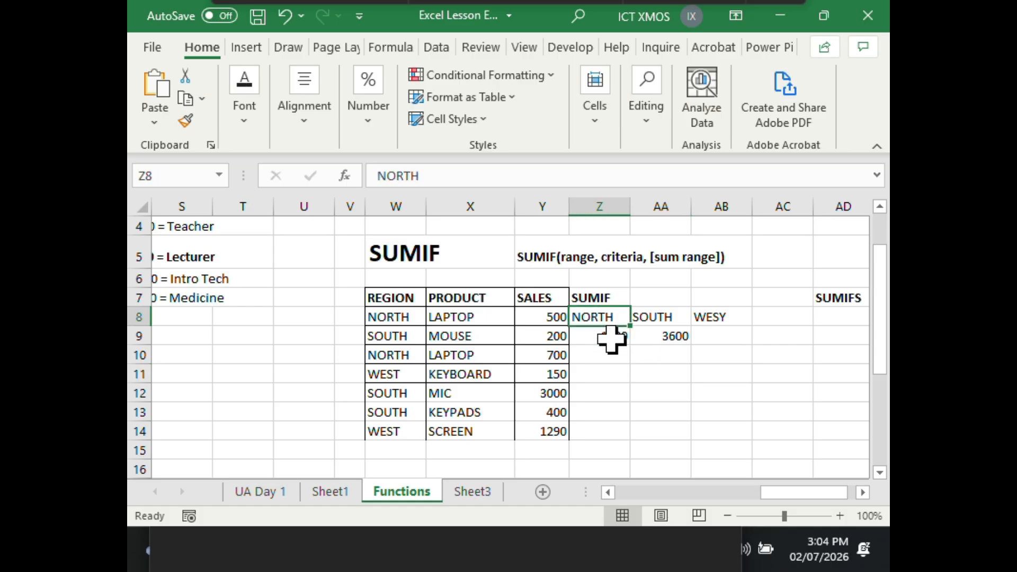
left_click(612, 340)
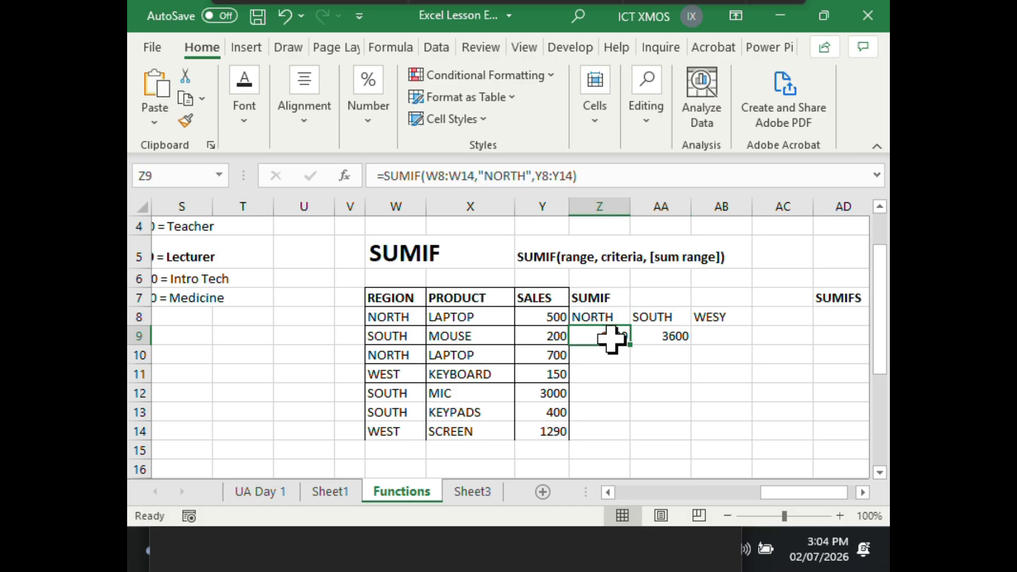
left_click(602, 295)
left_click_drag(602, 315, 694, 317)
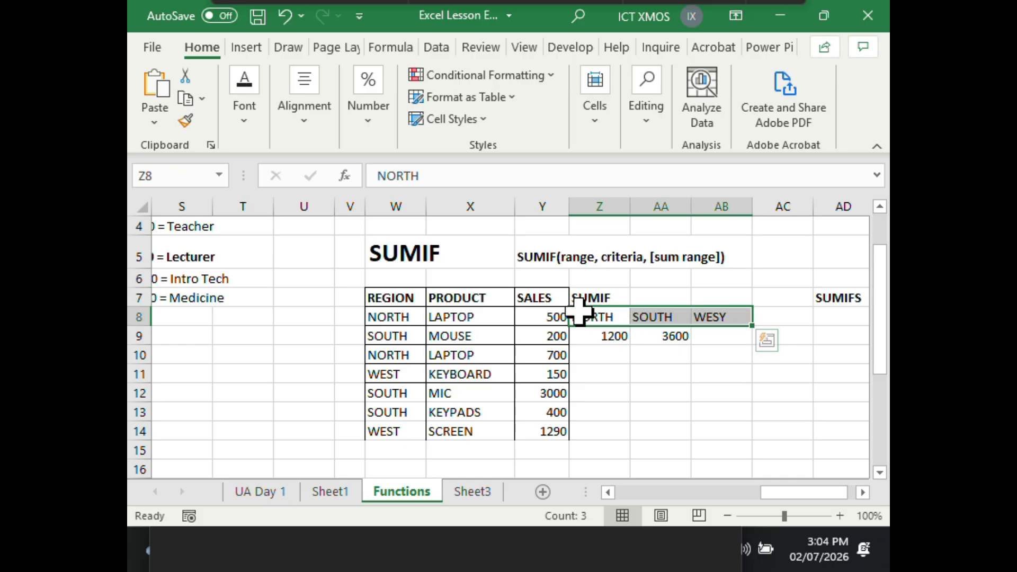
left_click(243, 144)
left_click(235, 203)
left_click(617, 348)
Compare the NORTH result with the sum of Y8 and Y10, and the SOUTH result with the sum of Y9, Y12 and Y13
left_click(600, 337)
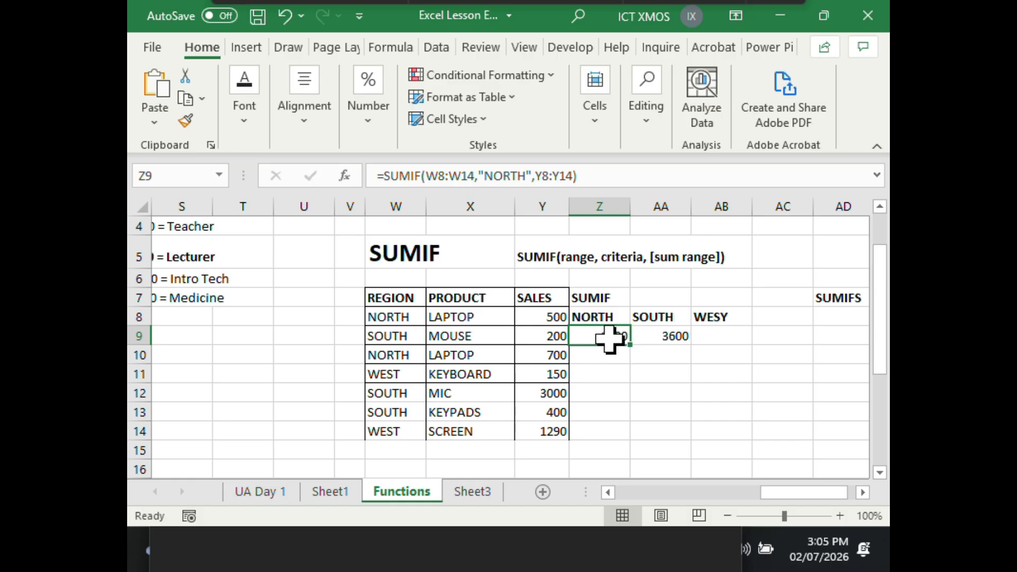
left_click(555, 317)
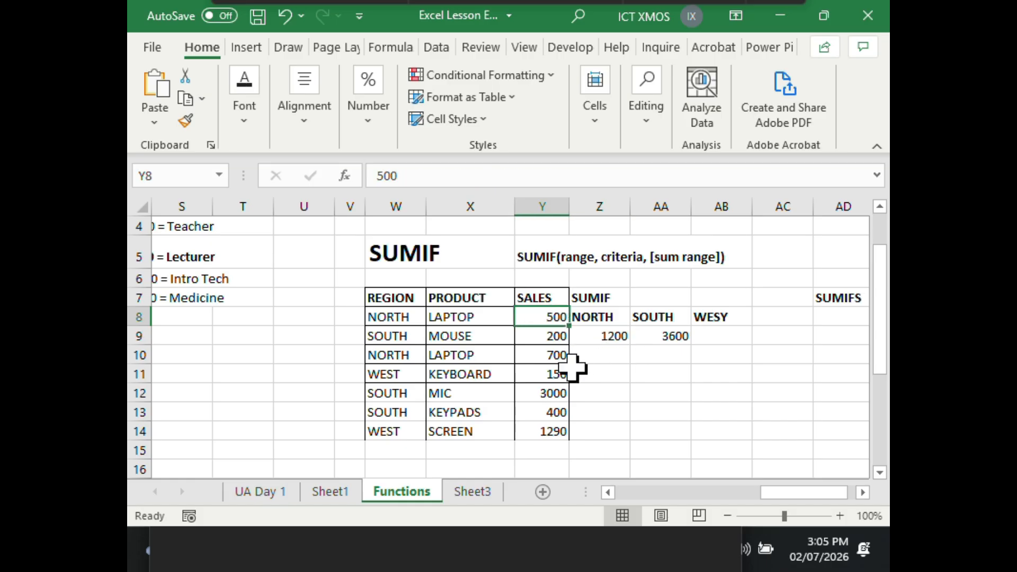
left_click(555, 355, "ctrl")
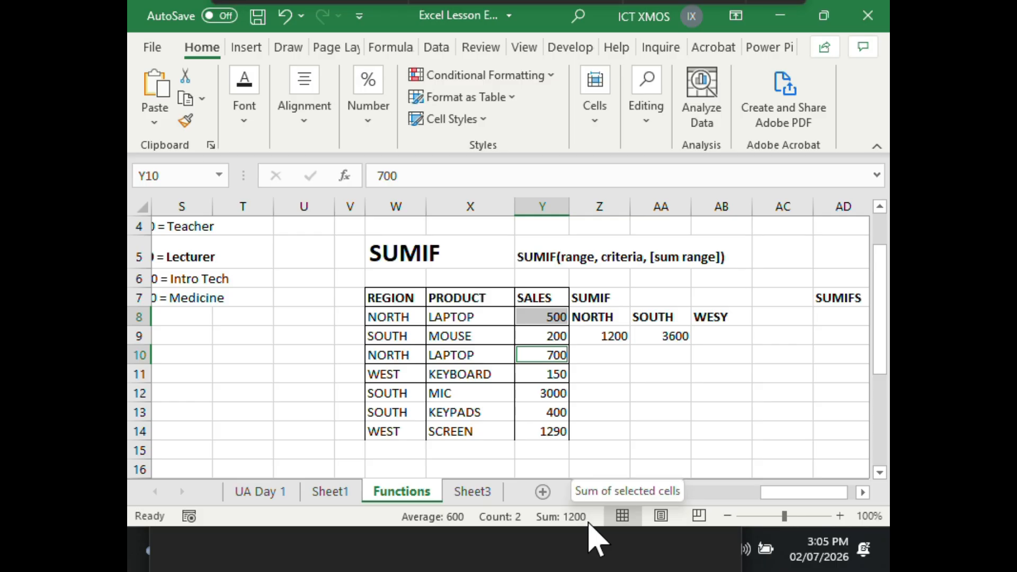
left_click(609, 342)
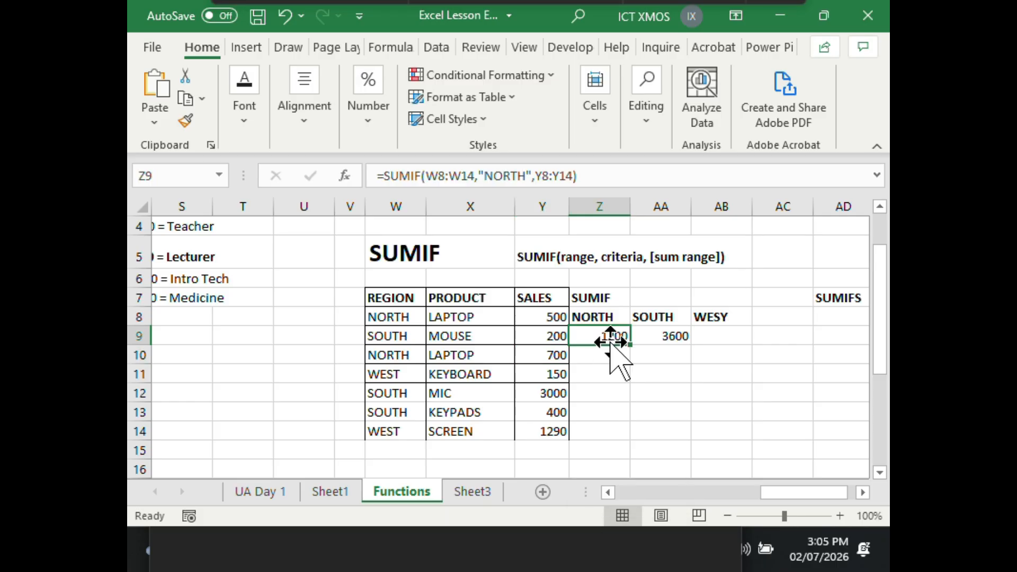
left_click(546, 334)
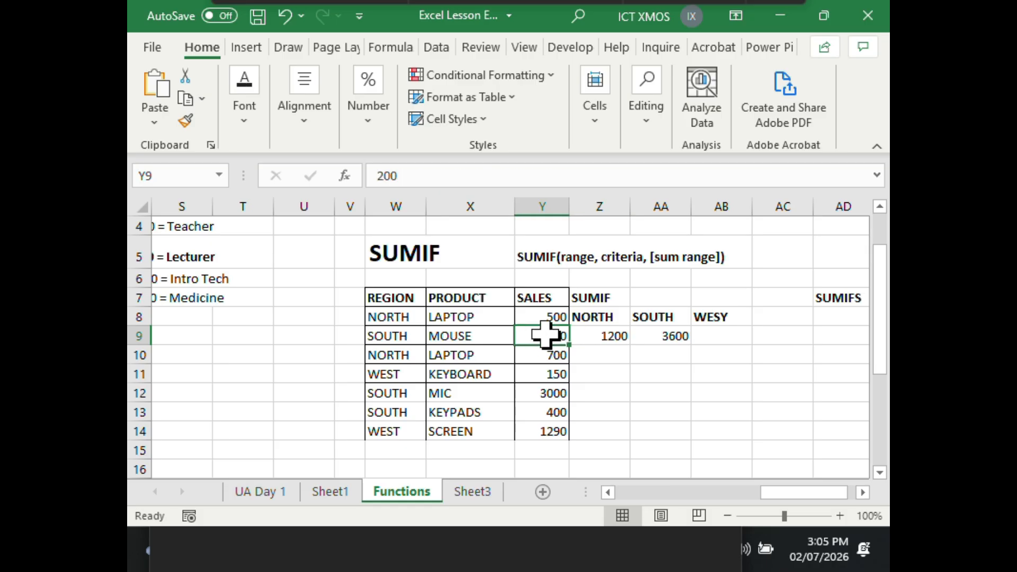
left_click(548, 393, "ctrl")
left_click(549, 412, "ctrl")
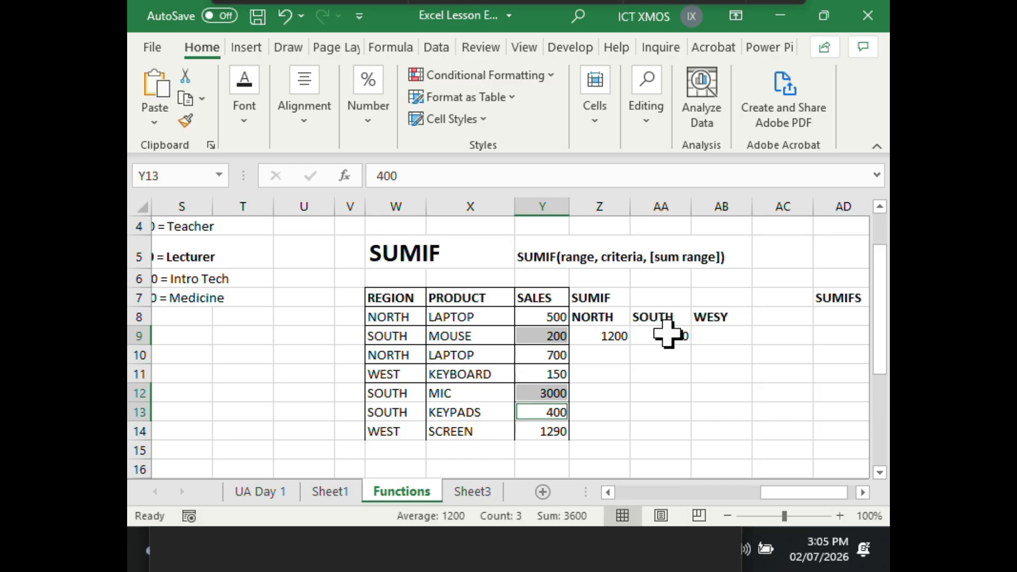
Correct the misspelled region label in AB8 to WEST
left_click(719, 333)
left_click(713, 318)
left_click_drag(405, 180, 464, 178)
type("T")
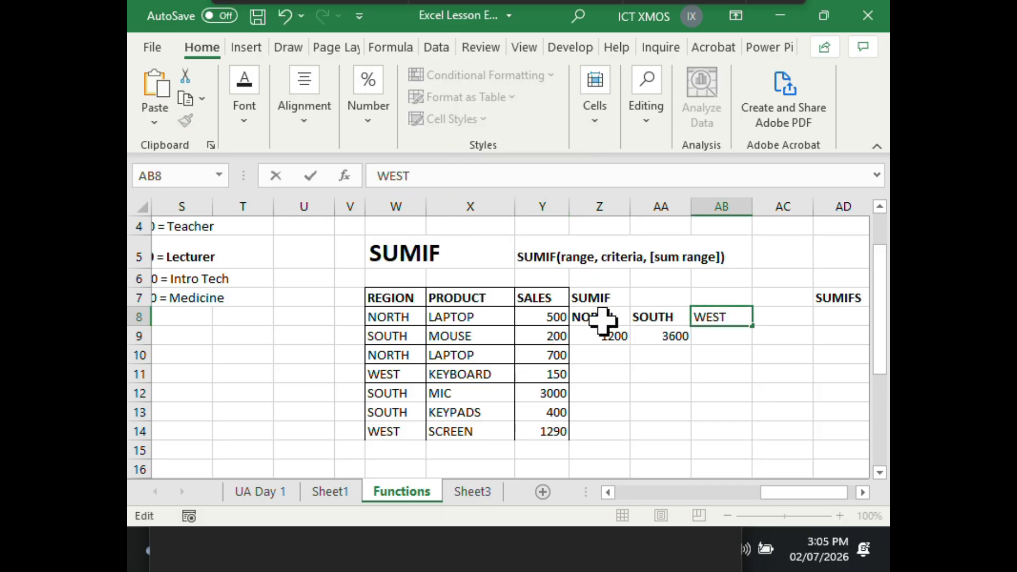
left_click(723, 335)
Copy the SOUTH SUMIF formula text from AA9 into AB9
left_click(678, 336)
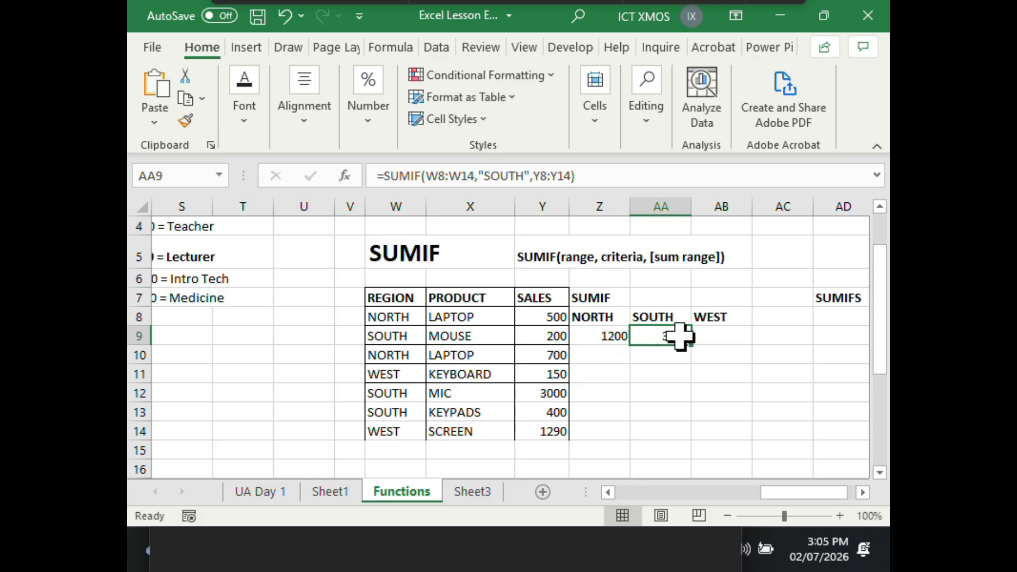
left_click_drag(606, 177, 362, 173)
key("ctrl+c")
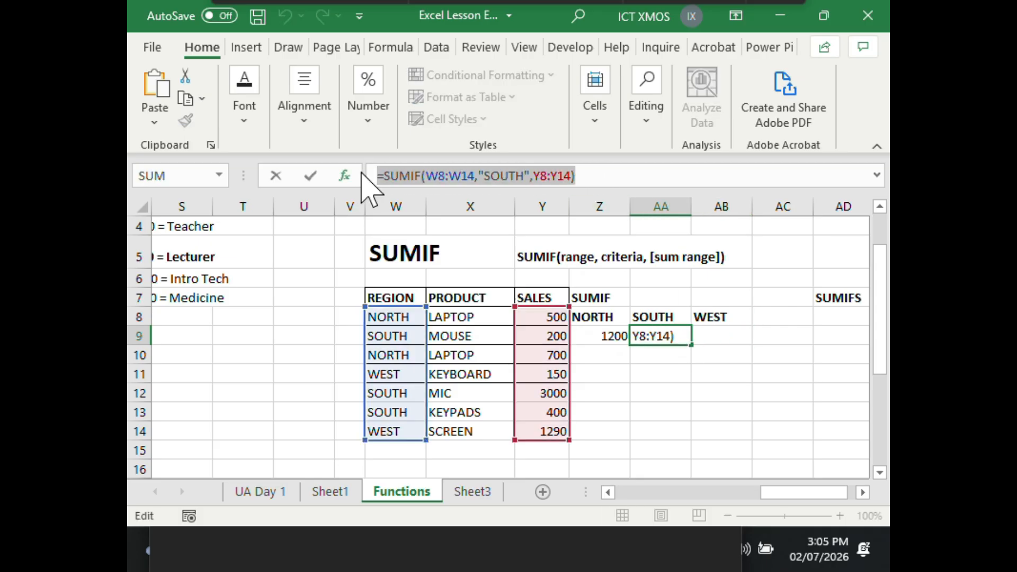
key("Escape")
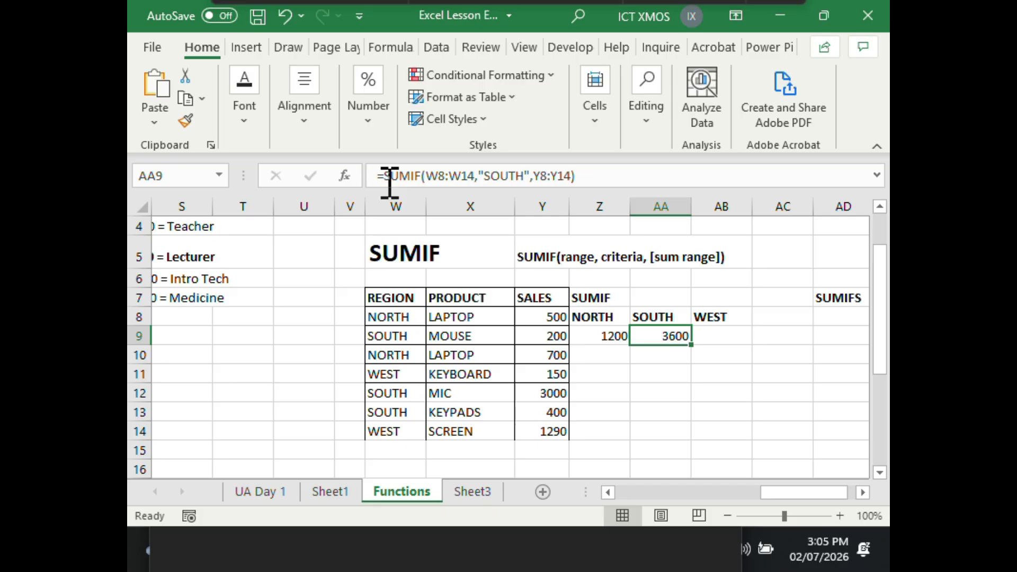
left_click(717, 341)
left_click(484, 174)
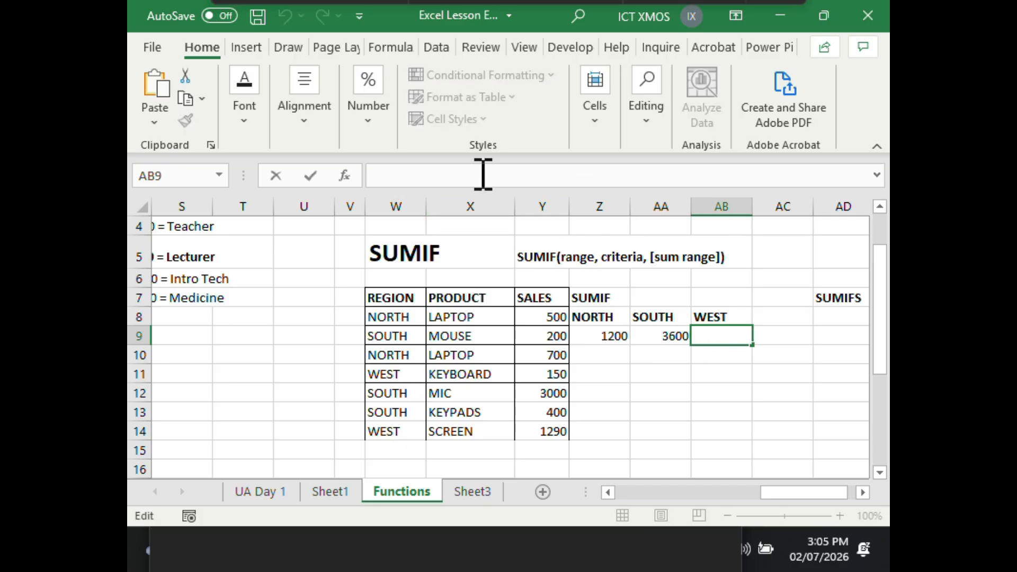
key("ctrl+v")
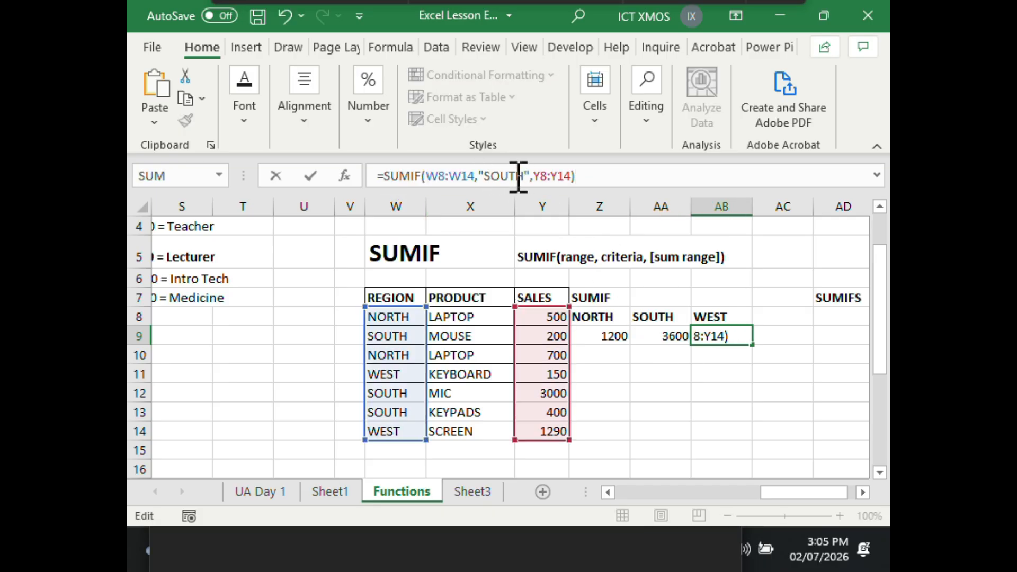
Change the criterion of the SUMIF formula in AB9 to "WEST", keeping ranges W8:W14 and Y8:Y14
left_click_drag(522, 176, 488, 180)
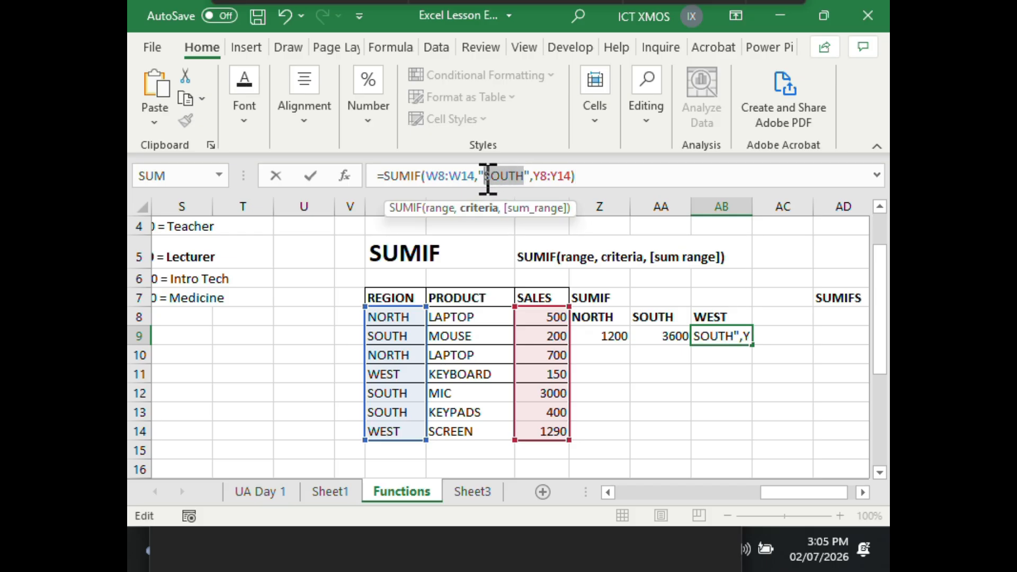
type("WEST")
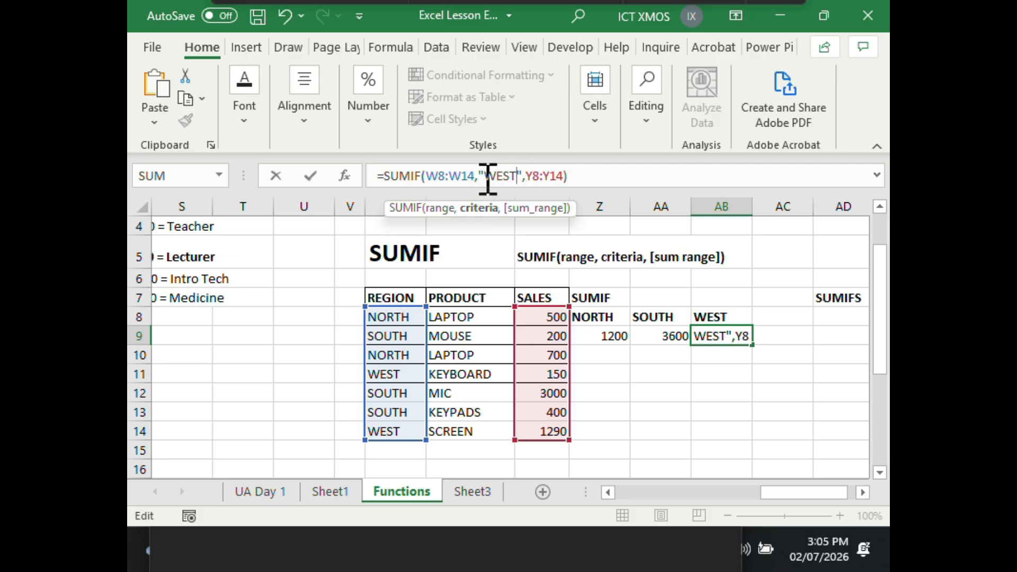
left_click(618, 174)
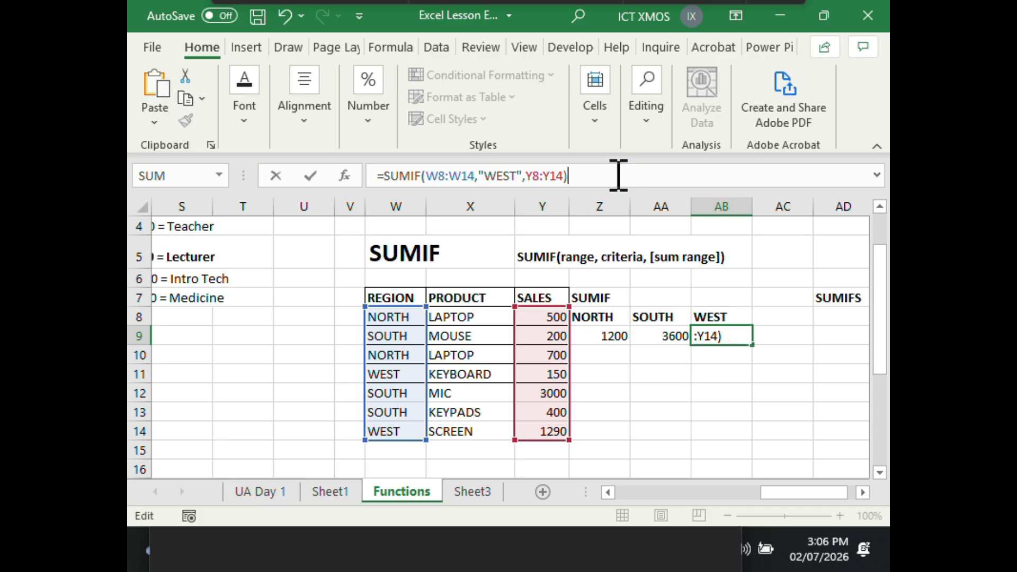
key("Return")
left_click(722, 371)
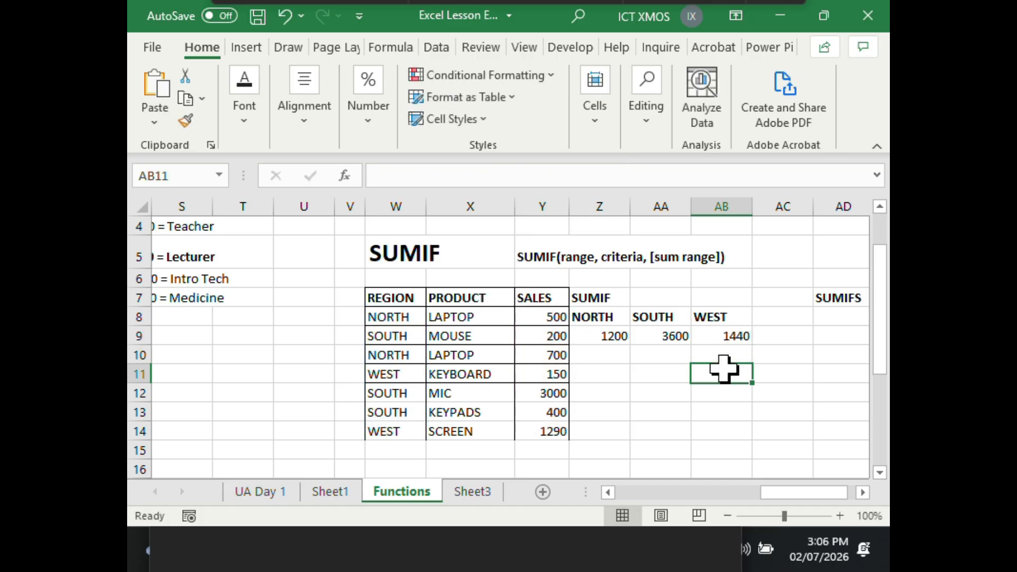
Check the WEST result in AB9 against the sum of the sales cells Y14 and Y11
left_click(545, 427)
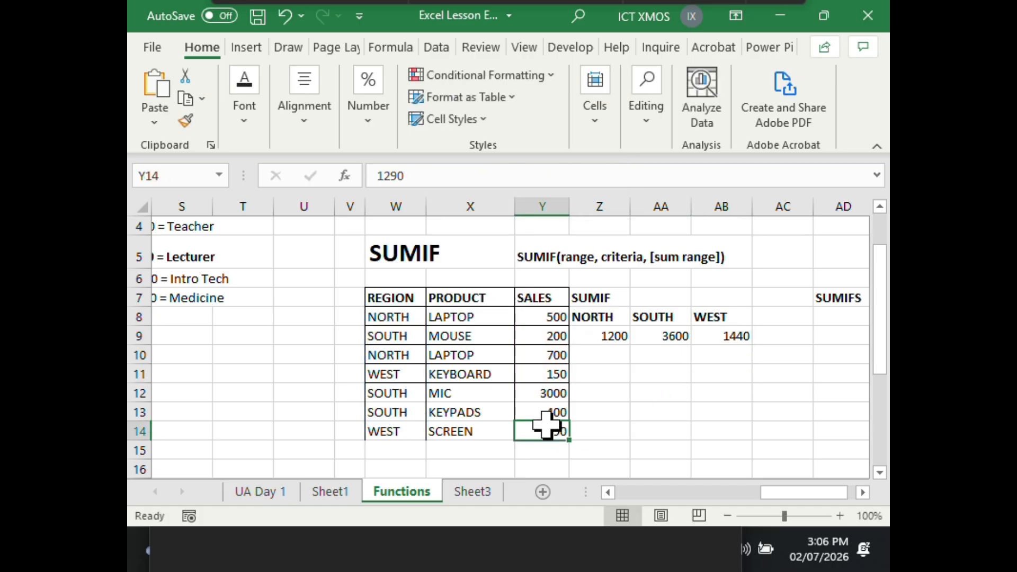
left_click(551, 374, "ctrl")
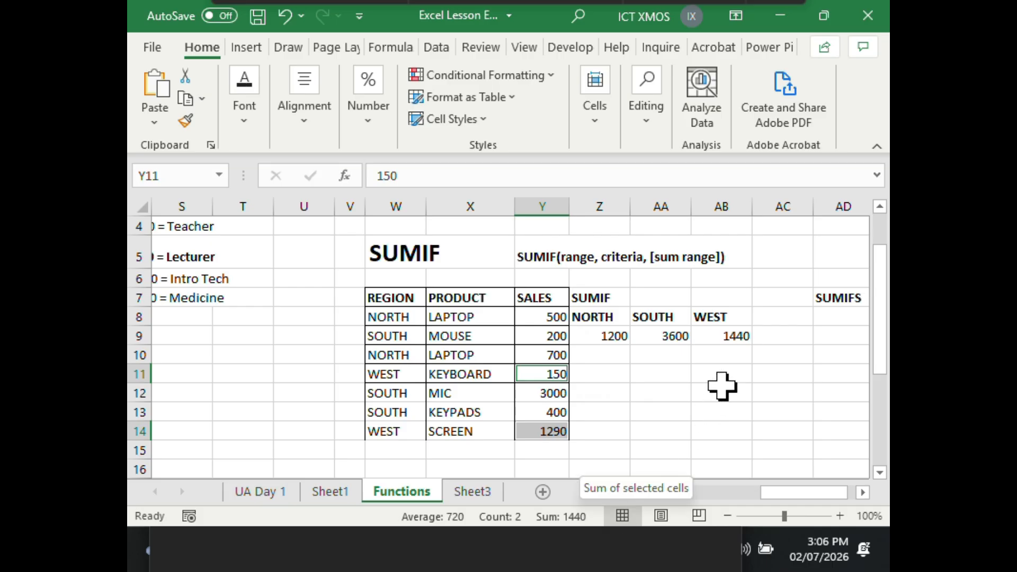
left_click(726, 356)
left_click(722, 335)
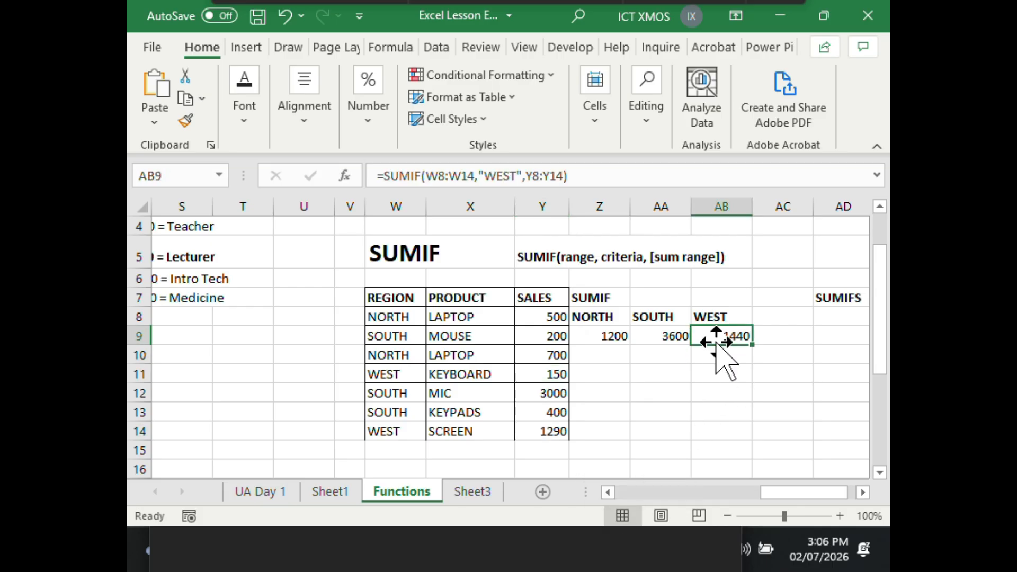
Review and compare the SUMIF formulas for NORTH, SOUTH and WEST in Z9, AA9 and AB9
left_click(611, 336)
left_click(683, 337)
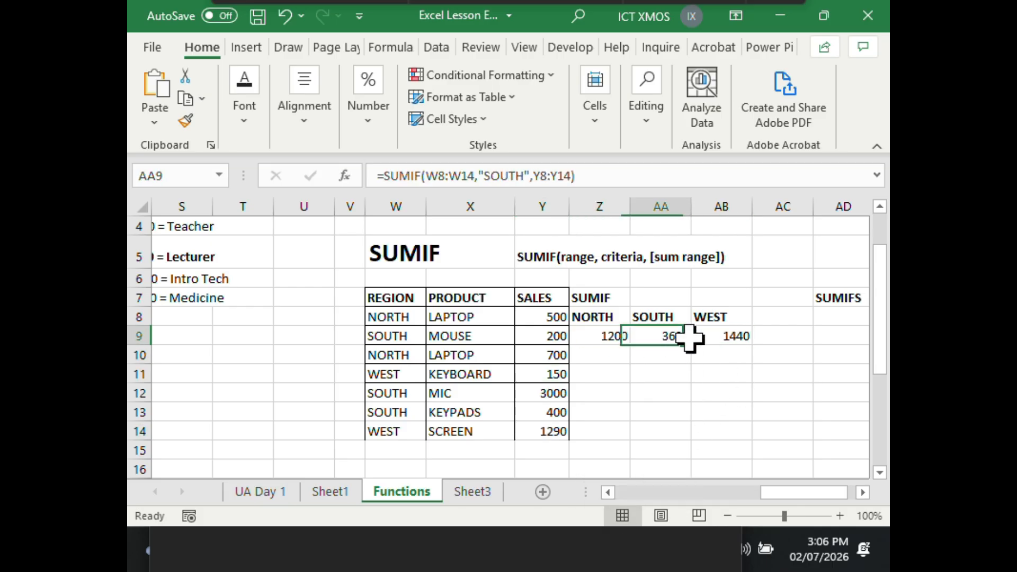
left_click(722, 335)
left_click(617, 335)
left_click(655, 333)
left_click(709, 335)
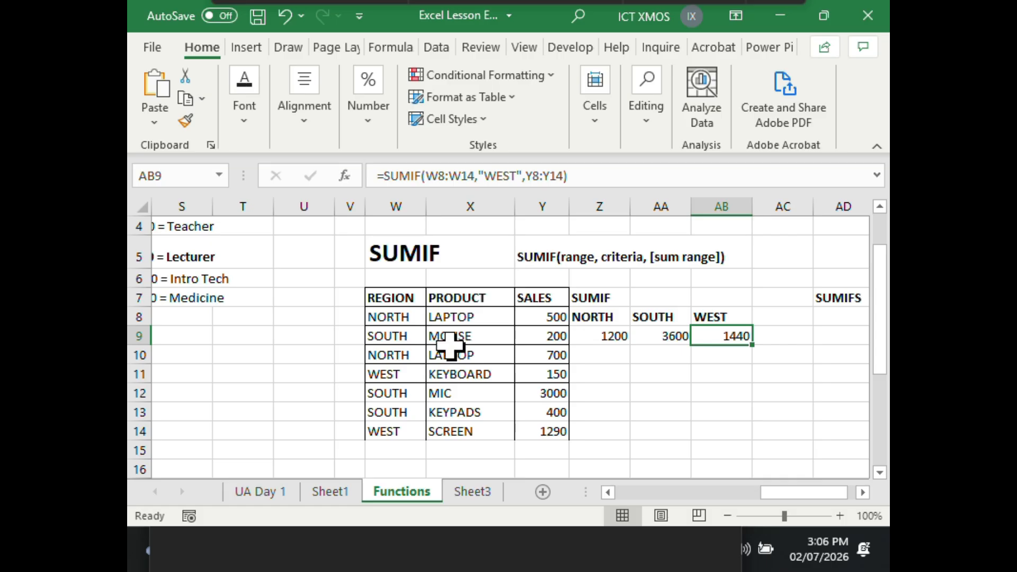
left_click(673, 395)
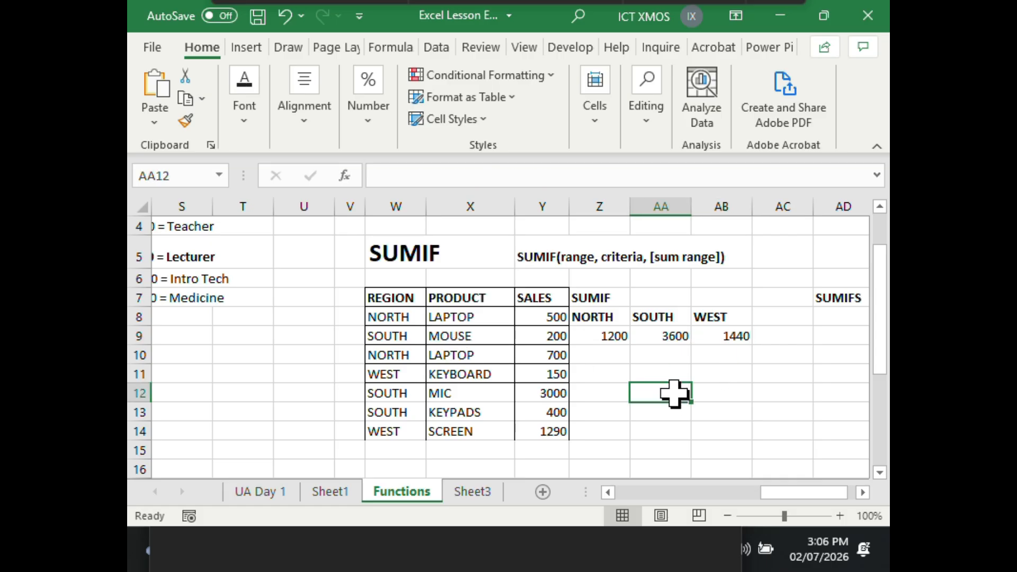
left_click(604, 336)
left_click(655, 334)
left_click(717, 335)
left_click(716, 412)
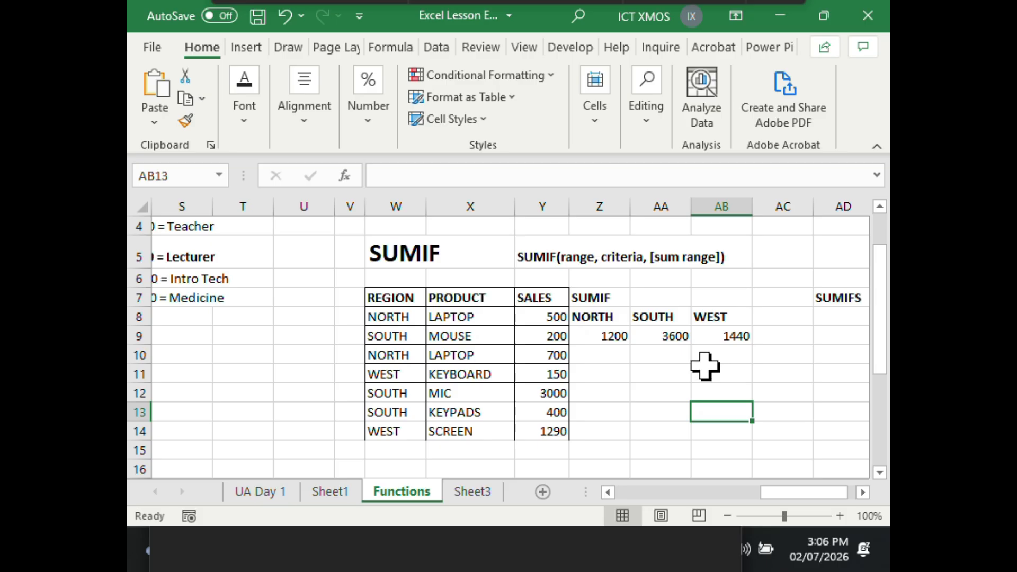
left_click(605, 337)
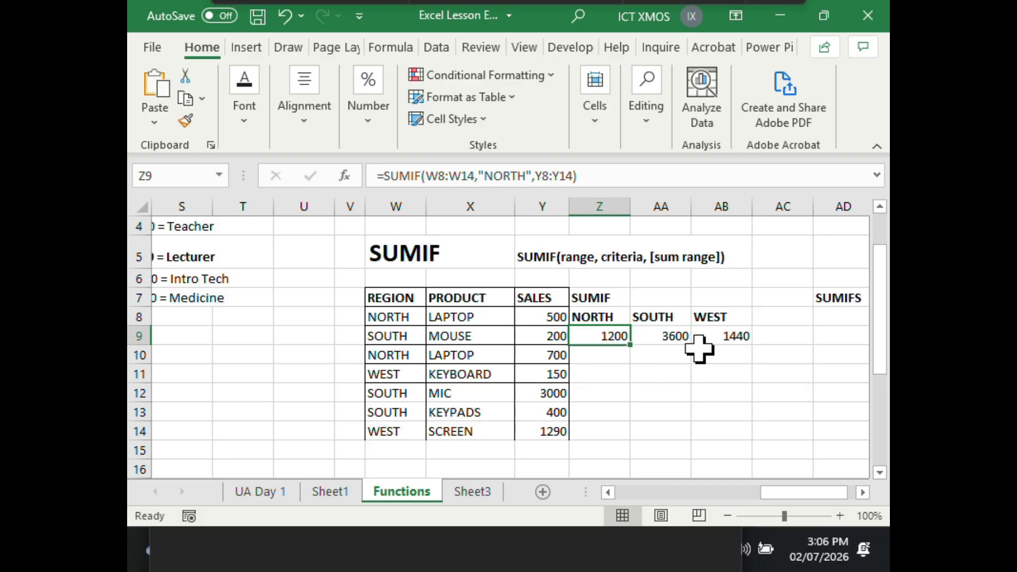
left_click(676, 334)
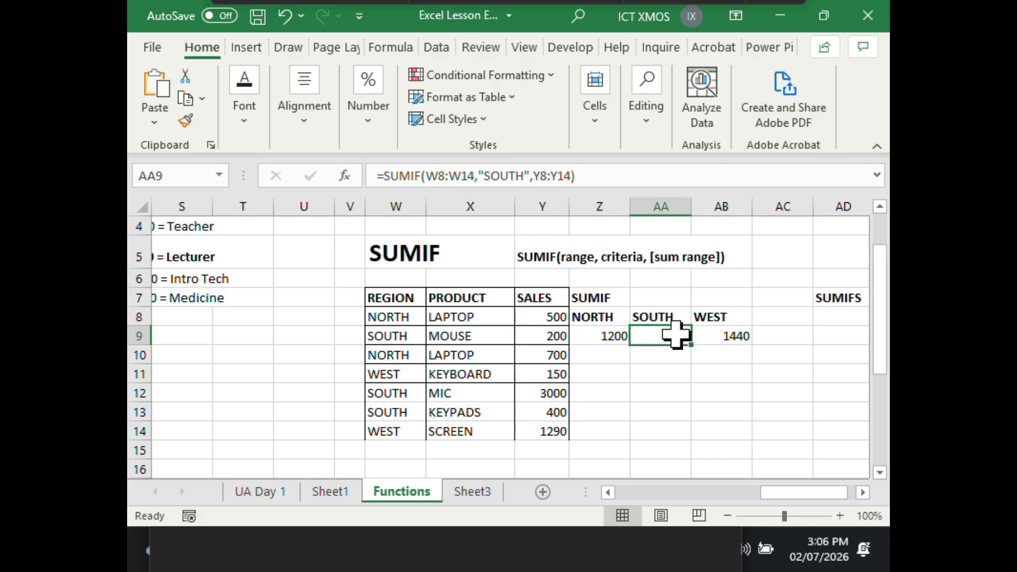
left_click(736, 334)
left_click(669, 335)
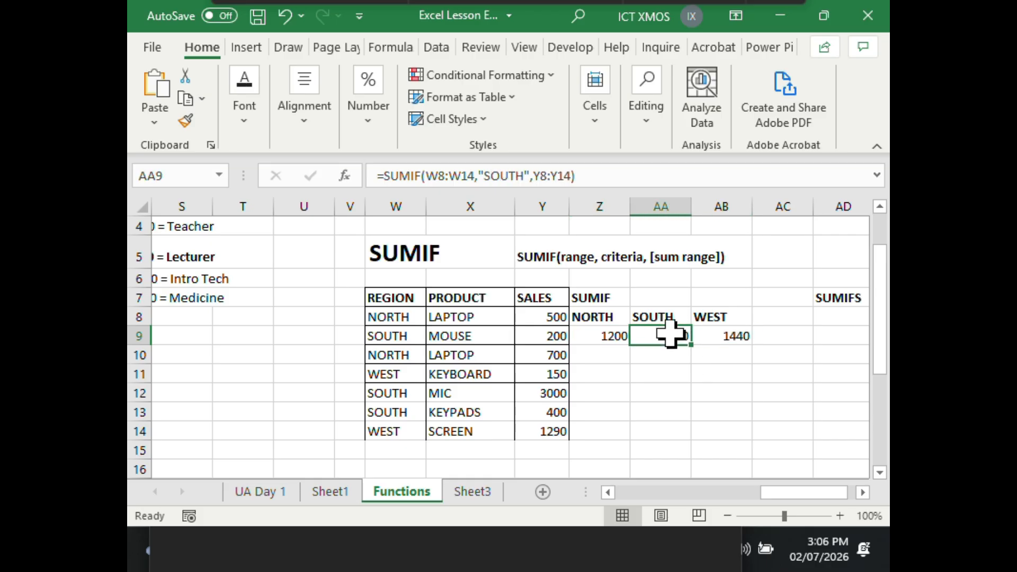
left_click(618, 335)
left_click(669, 335)
left_click(697, 335)
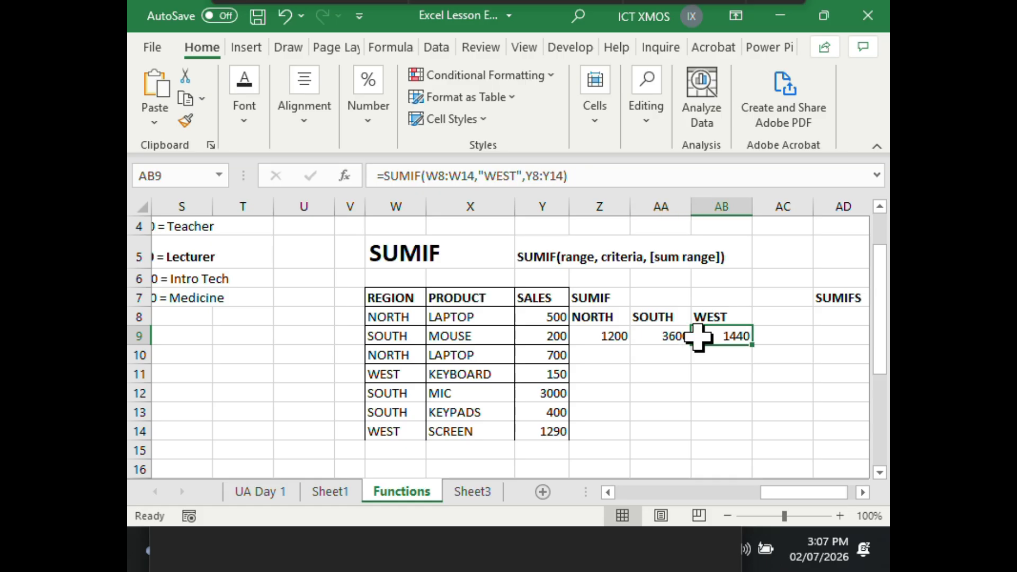
left_click(665, 335)
left_click(624, 336)
left_click(673, 336)
left_click(719, 336)
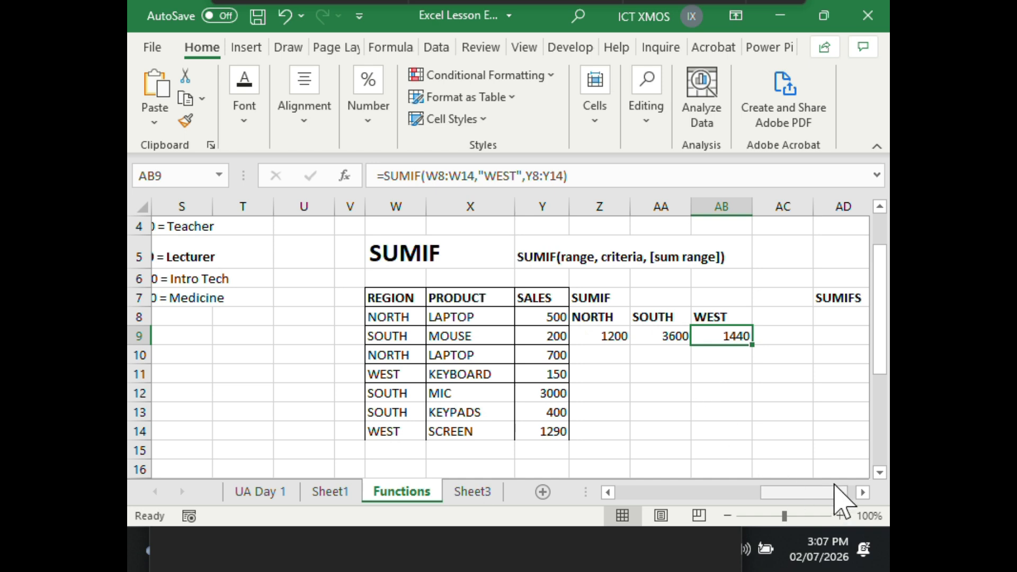
Narrow the empty column AC and enter the heading PRODUCT in Z11
left_click_drag(813, 209, 780, 211)
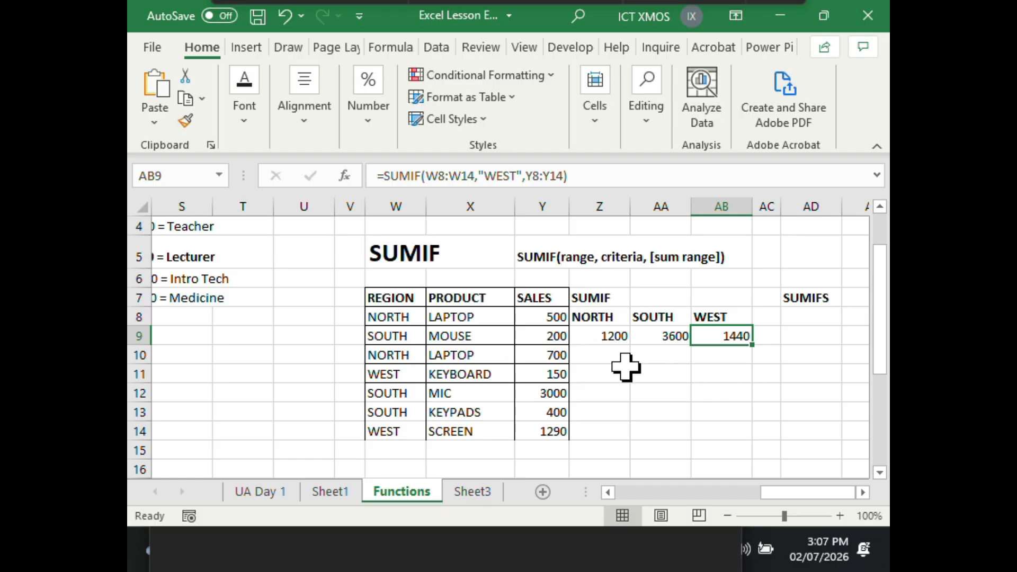
left_click(603, 369)
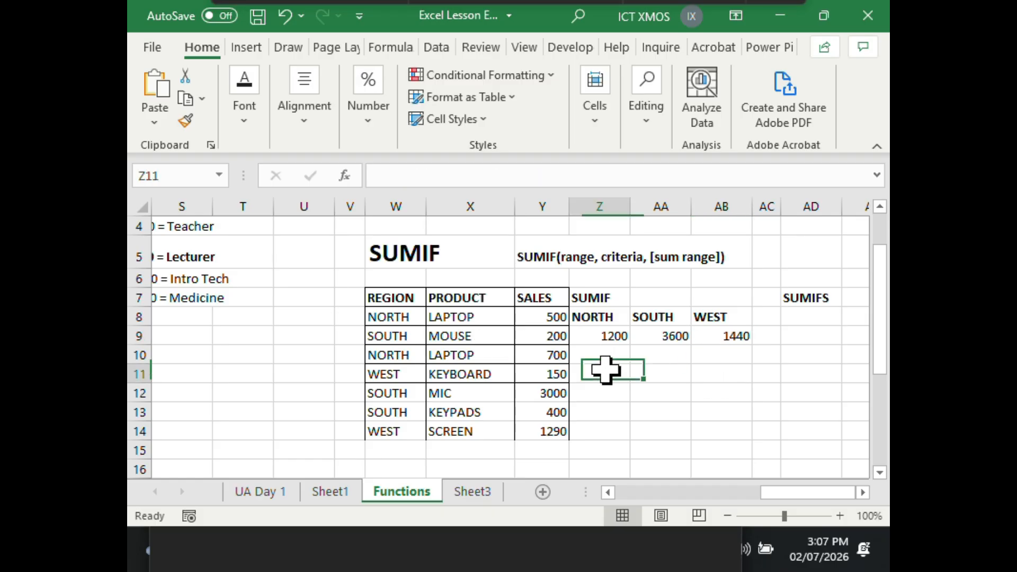
type("PR")
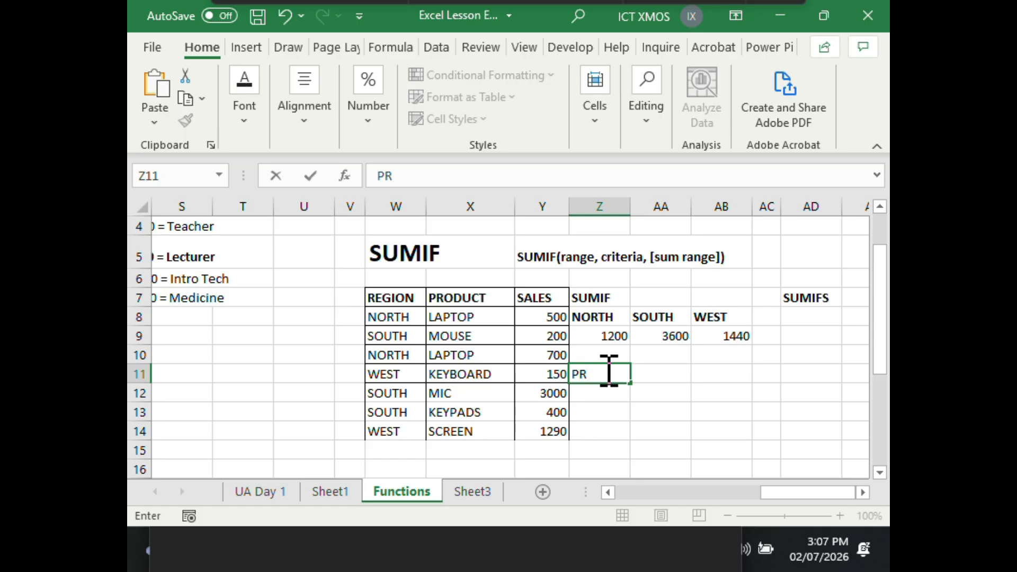
type("ODUC")
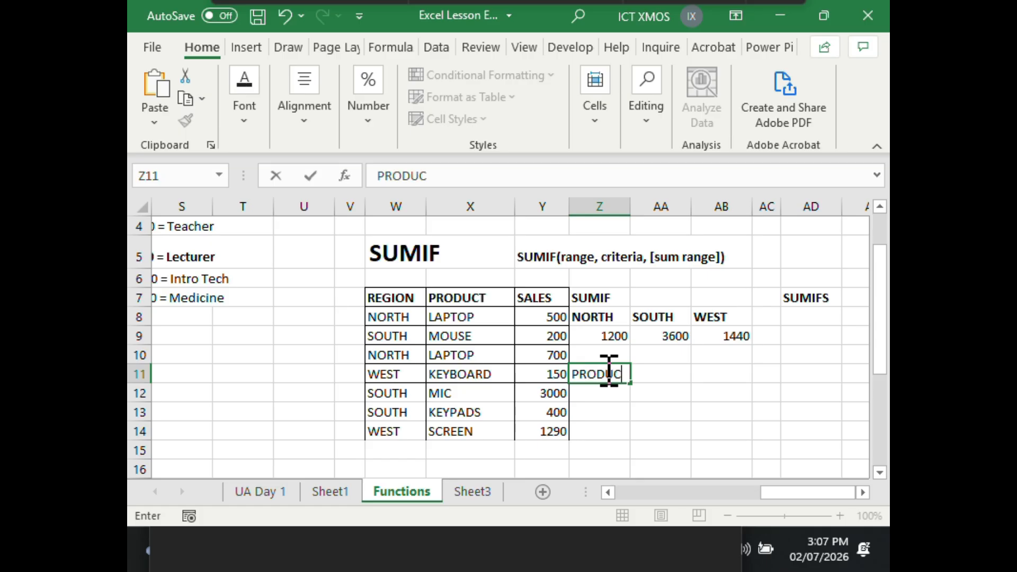
type("T")
key("Return")
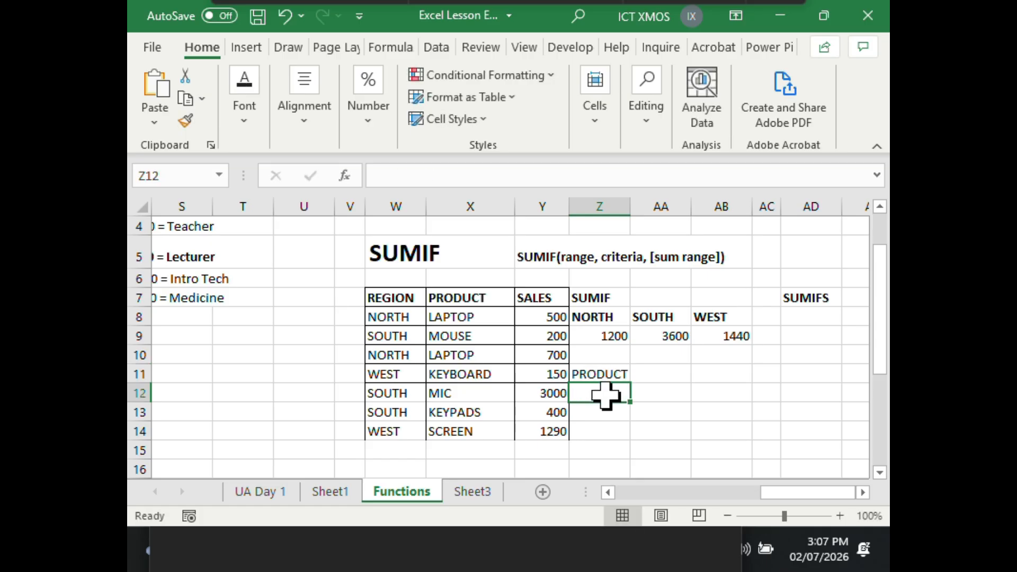
left_click_drag(595, 318, 718, 320)
key("ctrl+c")
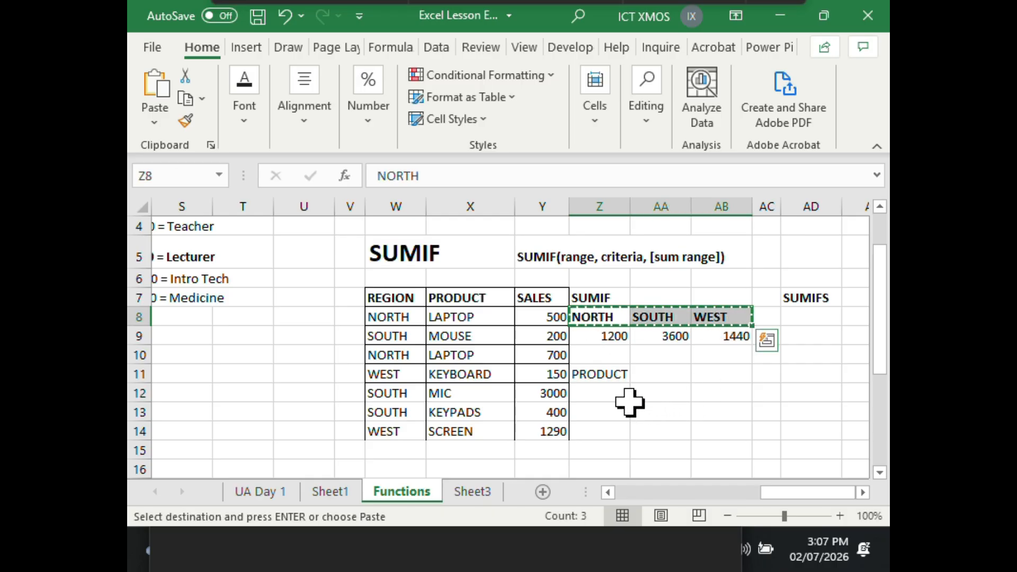
left_click(616, 392)
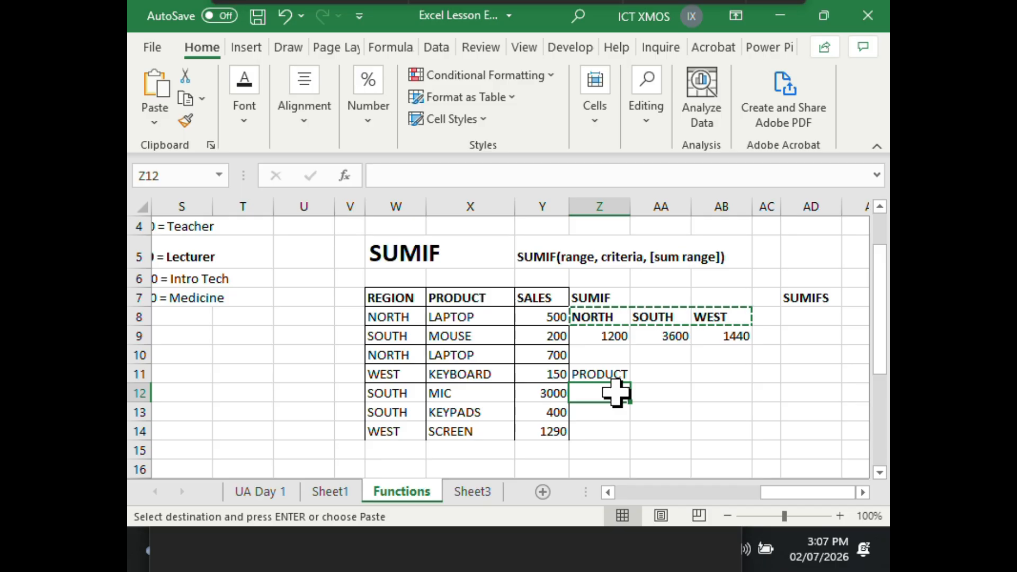
key("Escape")
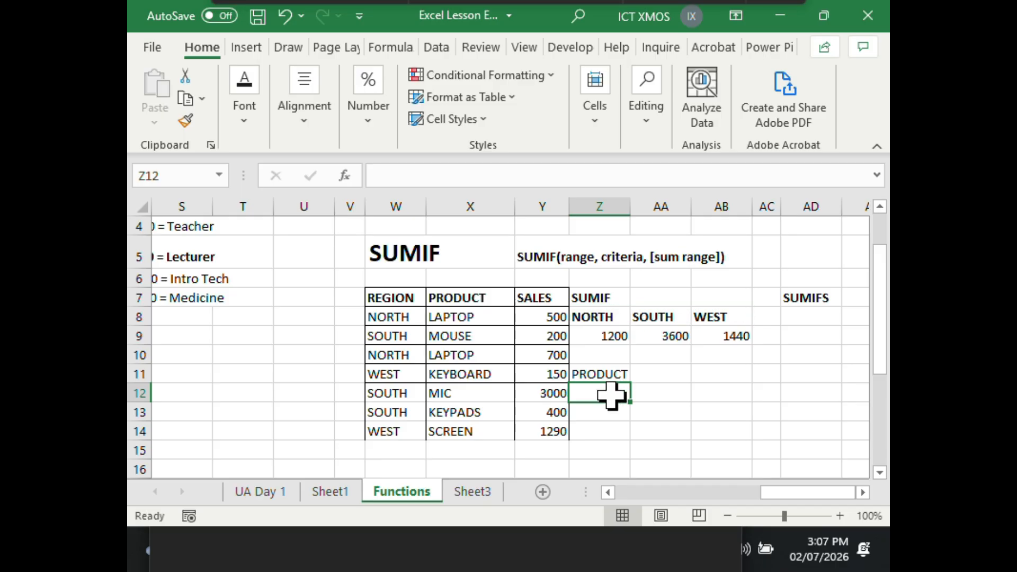
Enter the product labels LAPTOP, MOUSE and KEYBOARD in Z12, AA12 and AB12
type("LAPTOP")
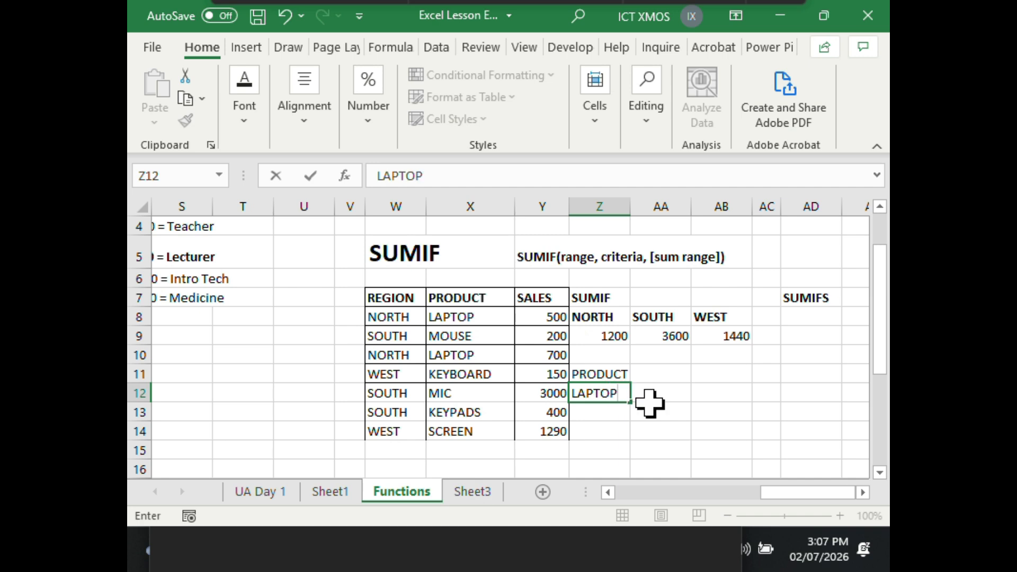
left_click(661, 387)
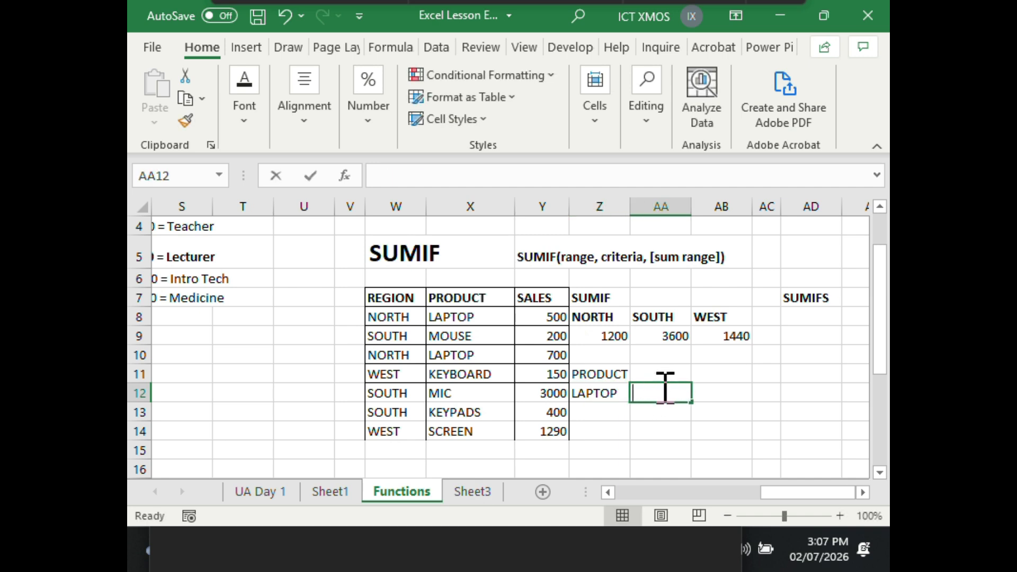
type("MOUSE")
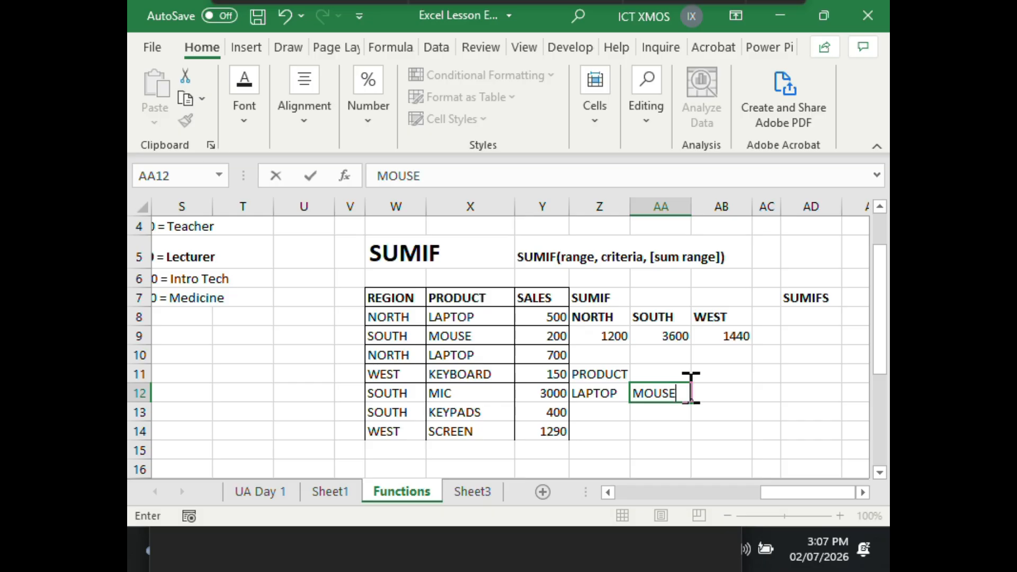
left_click(740, 392)
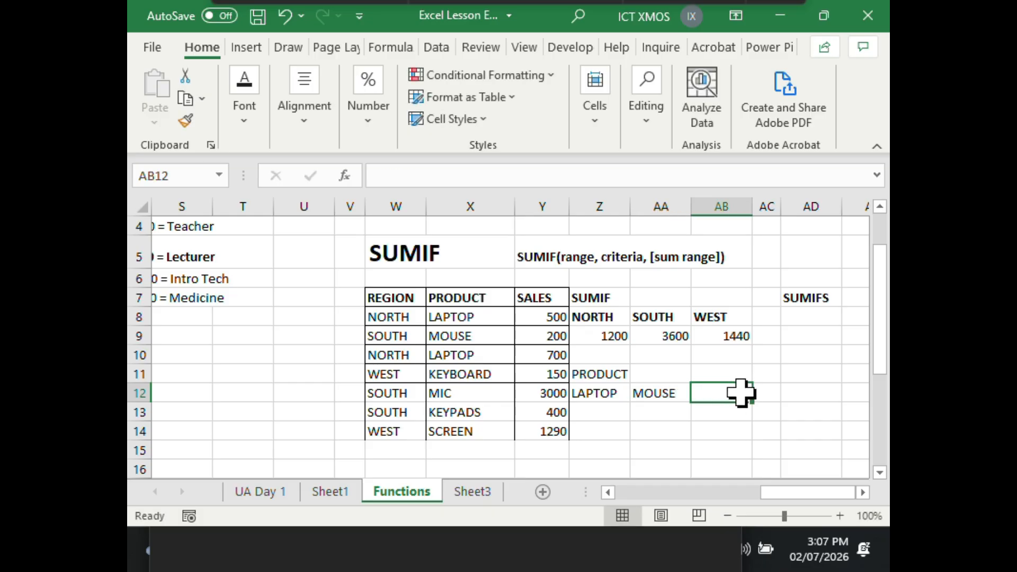
type("KEYBOARD")
left_click(732, 426)
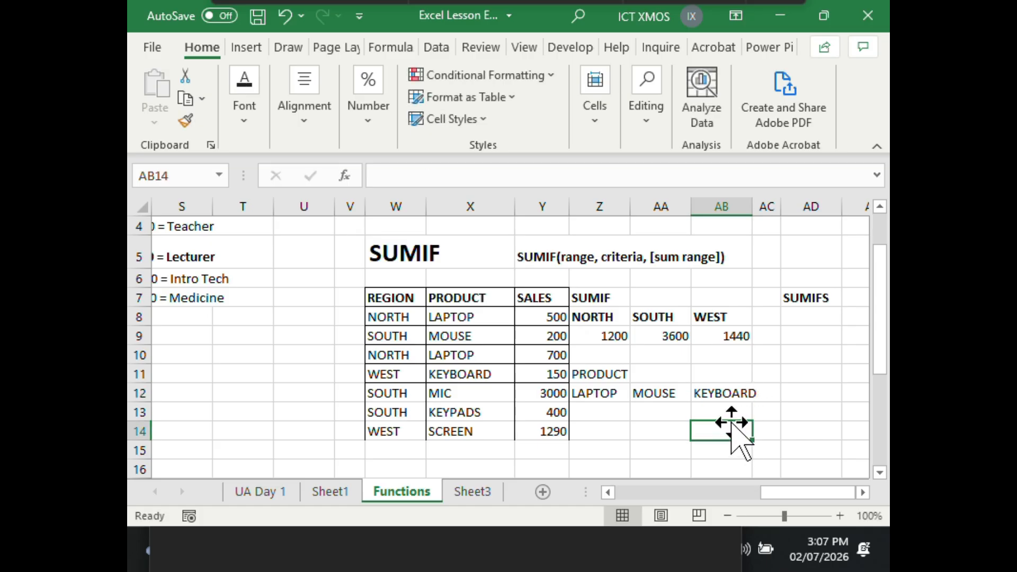
left_click(609, 411)
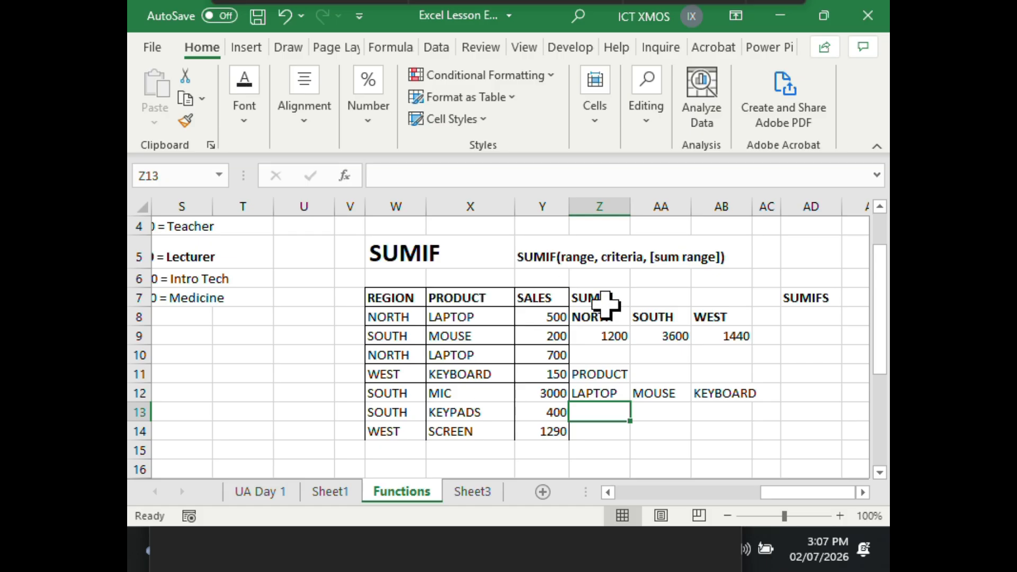
Enter =SUMIF(X8:X14,"LAPTOP",Y8:Y14) in Z13 to total the laptop sales
left_click(608, 335)
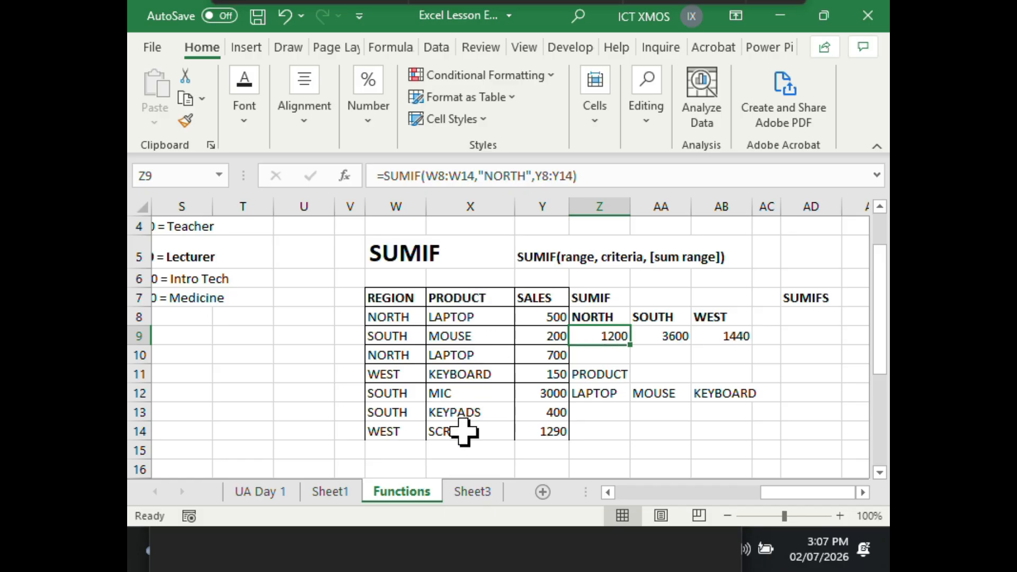
left_click(610, 412)
type("=")
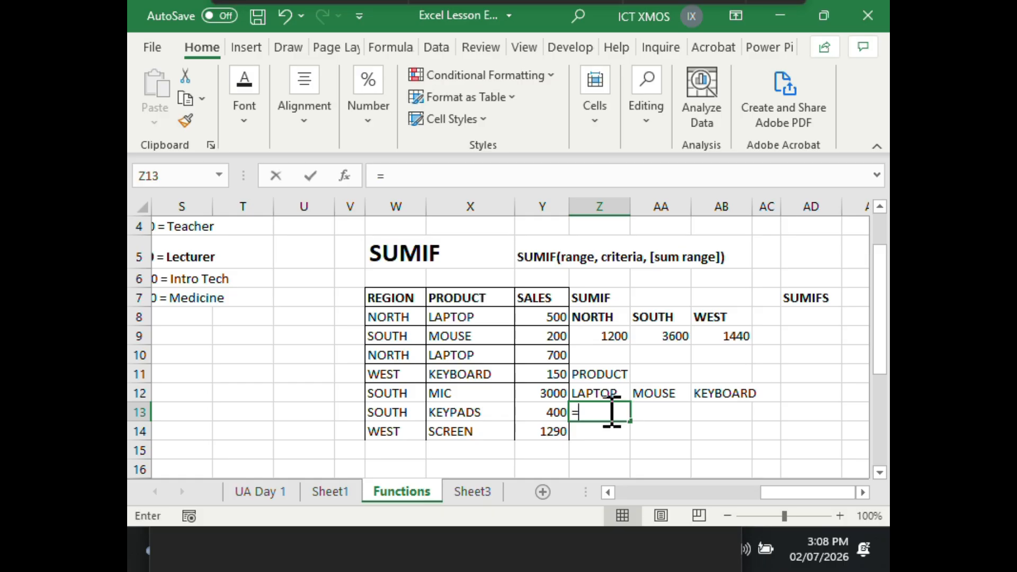
type("SU")
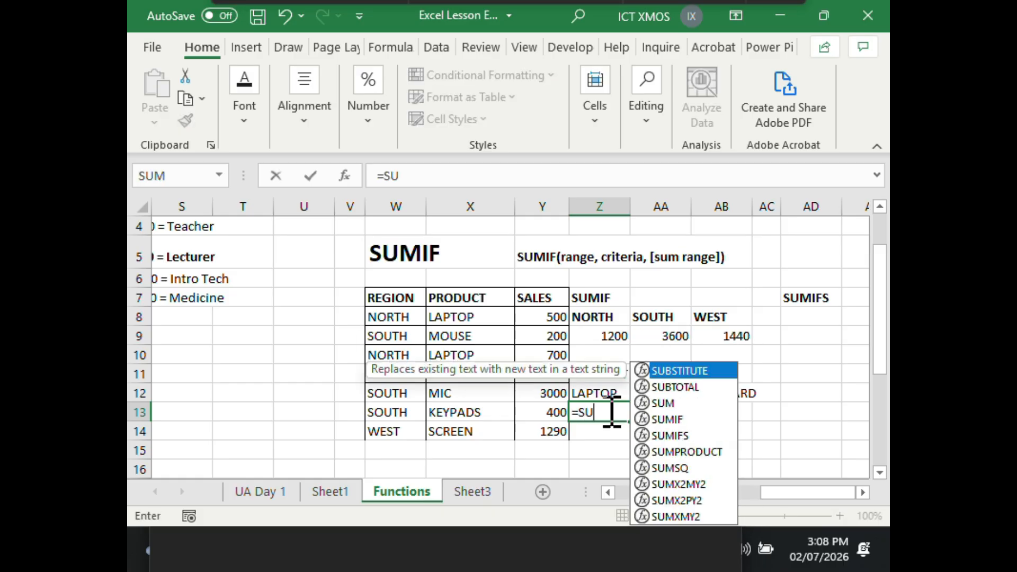
type("MIF(")
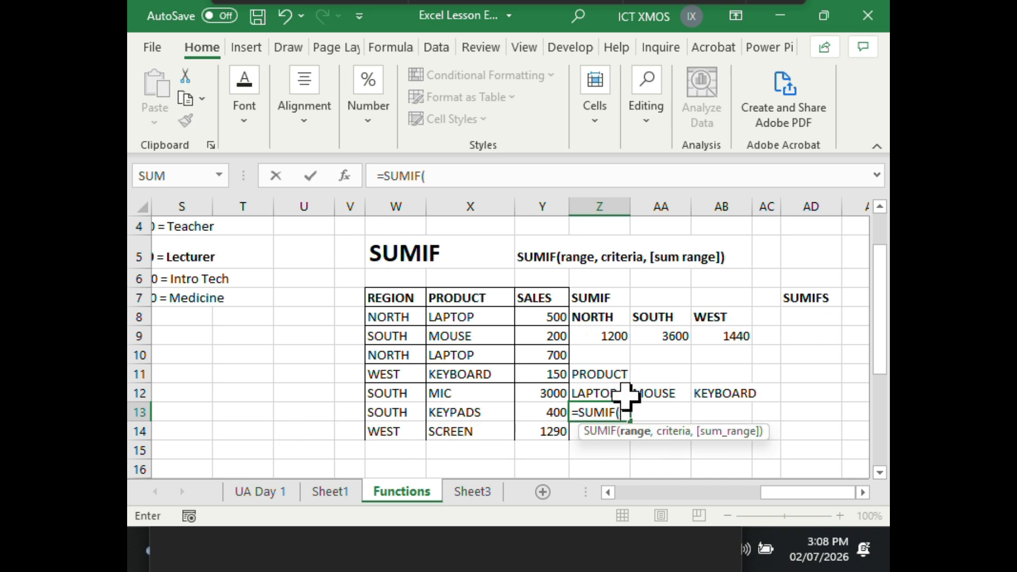
left_click(465, 317)
left_click_drag(465, 317, 466, 430)
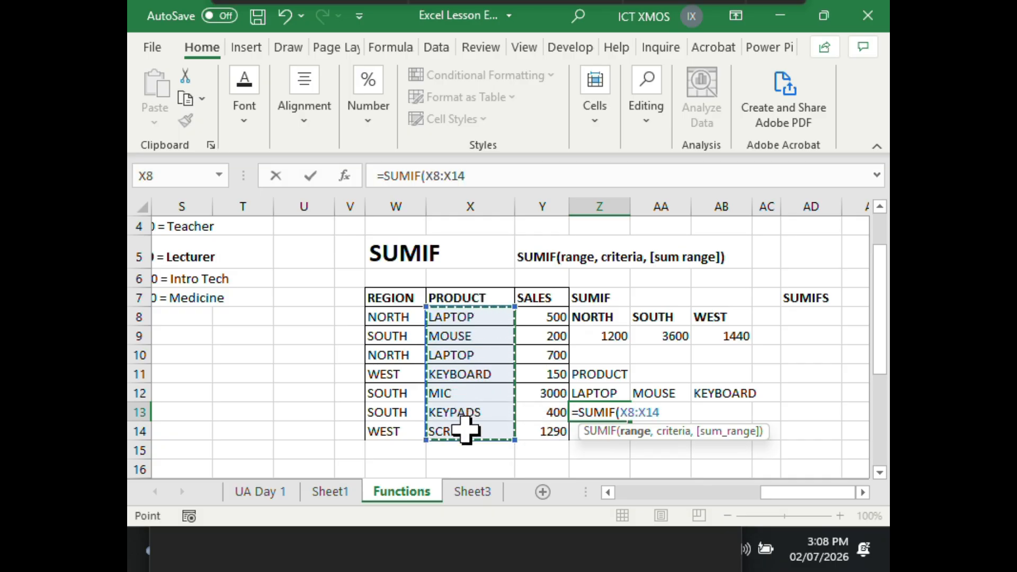
left_click(485, 185)
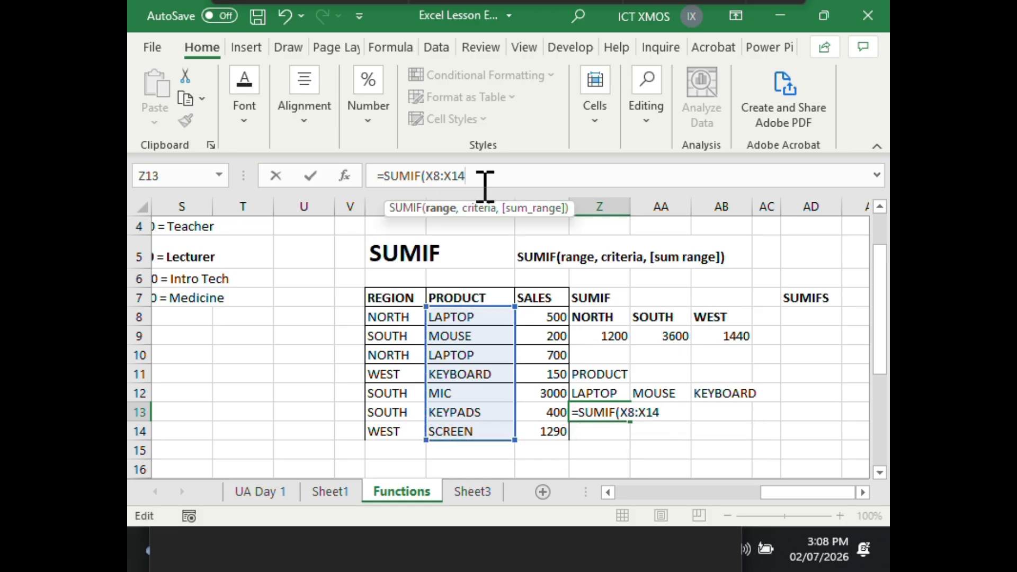
type(",")
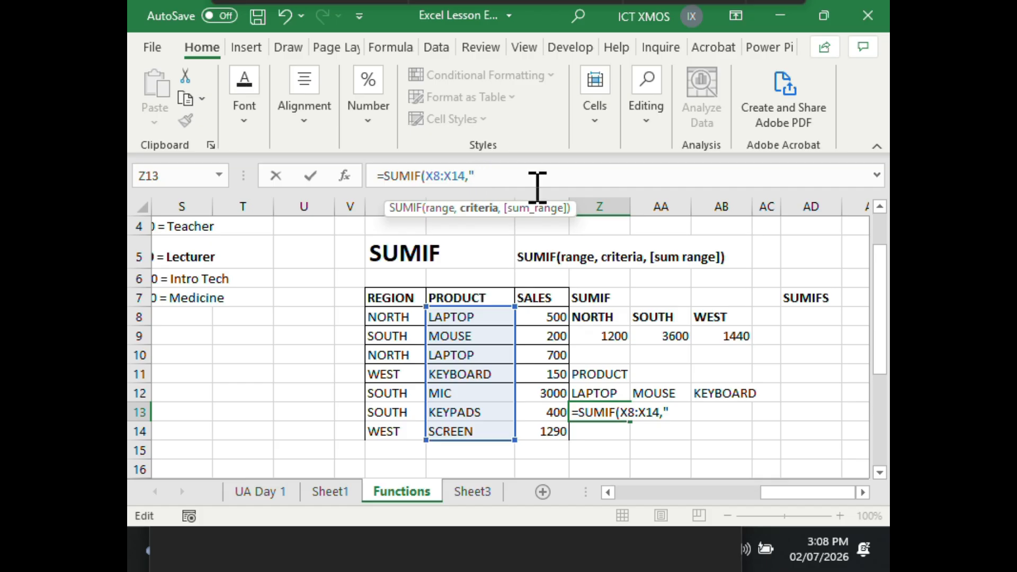
type("LAPTOP")
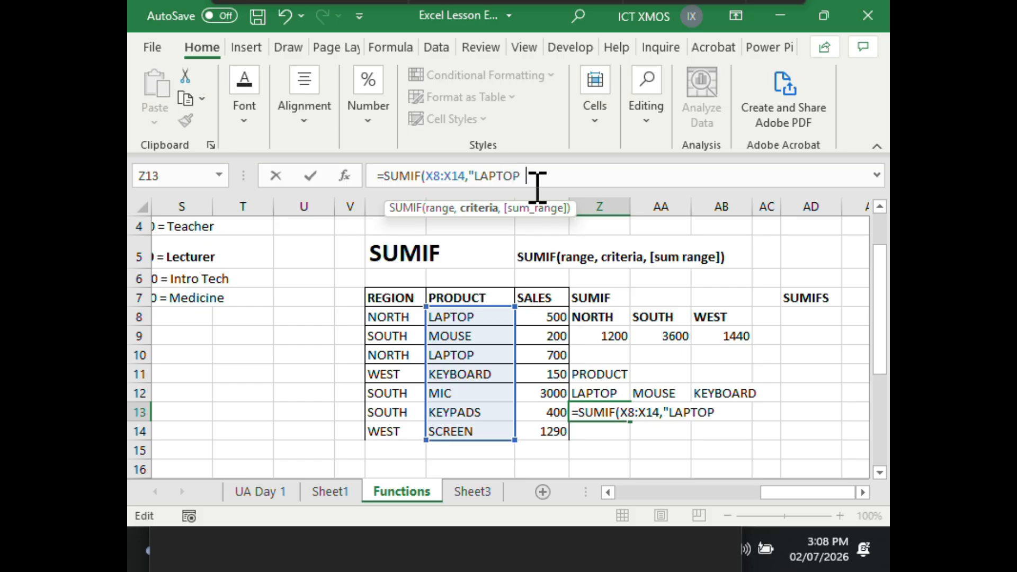
type("\",")
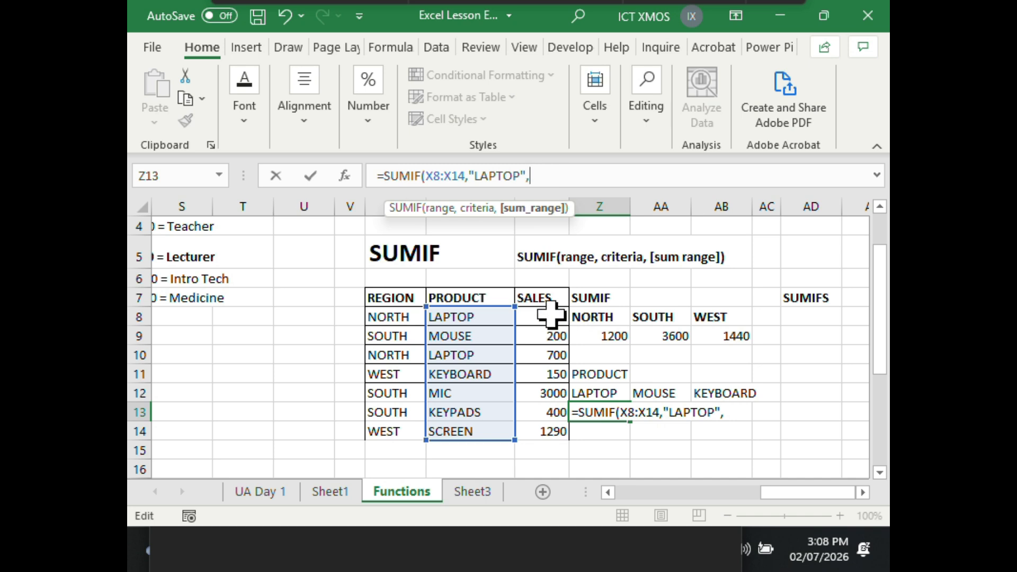
left_click_drag(551, 313, 555, 432)
type(")")
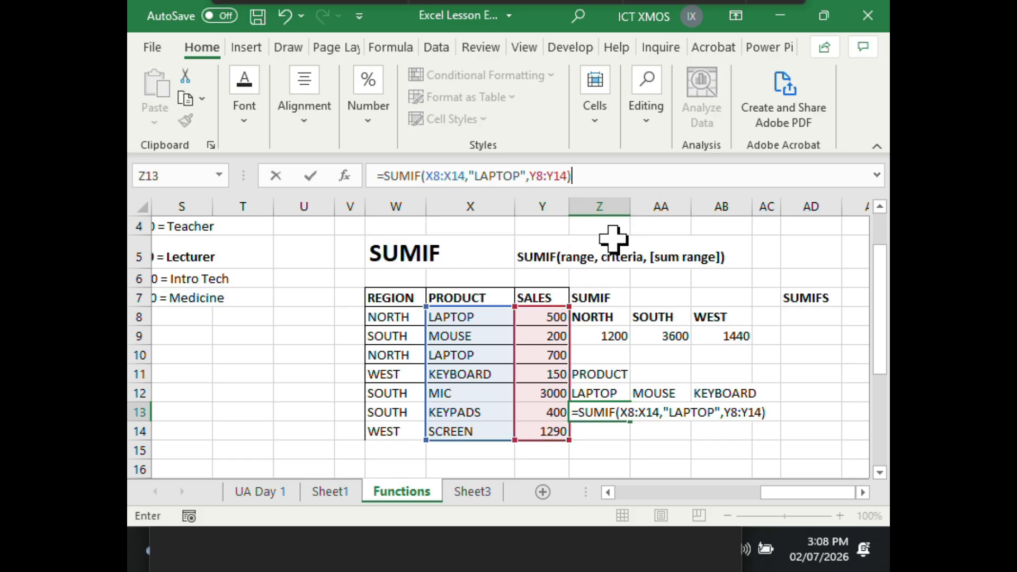
key("Return")
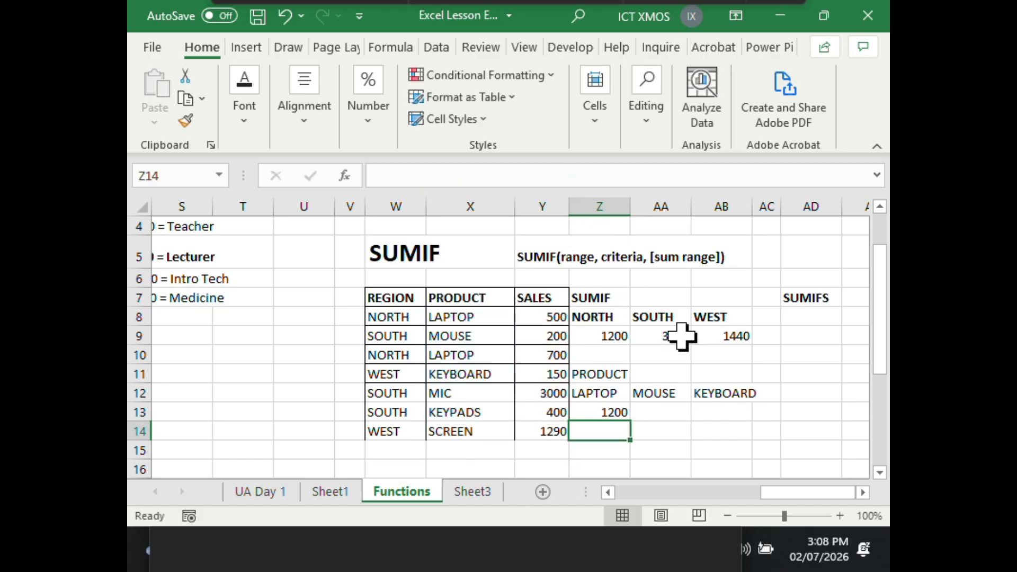
Copy the full text of the LAPTOP SUMIF formula from Z13, leaving that cell as it is
left_click(713, 411)
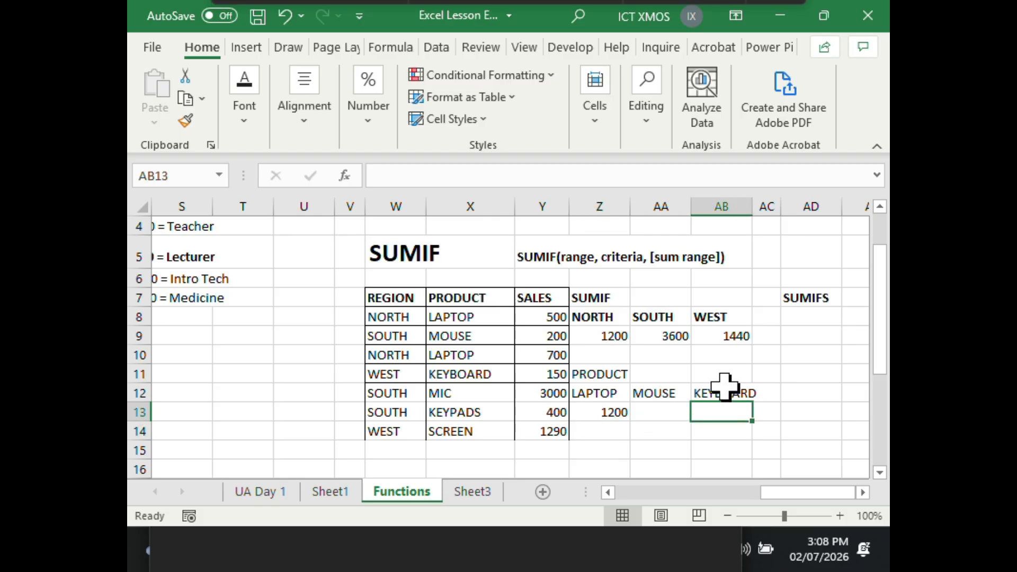
left_click(609, 413)
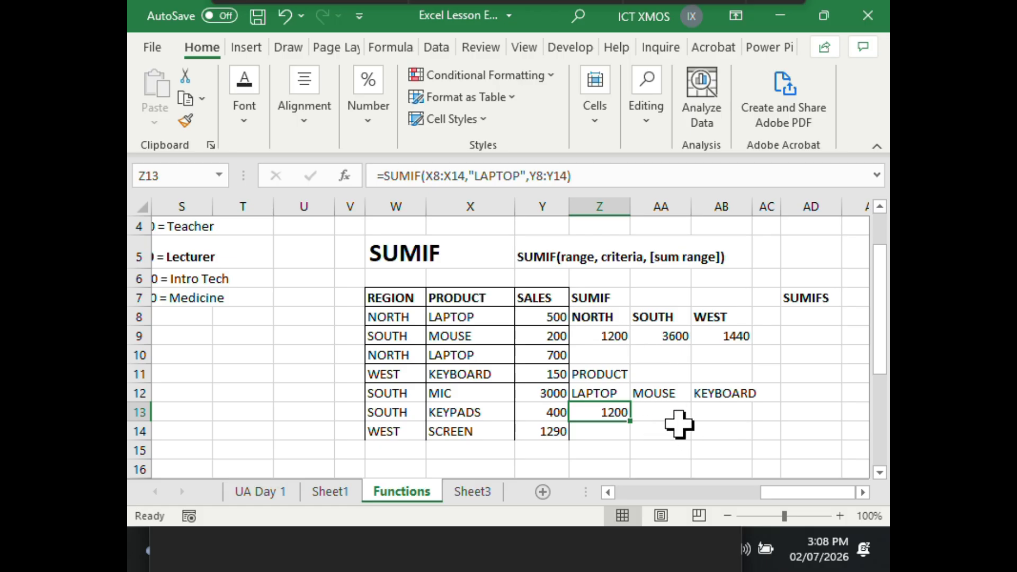
left_click(670, 408)
left_click(618, 411)
left_click(585, 175)
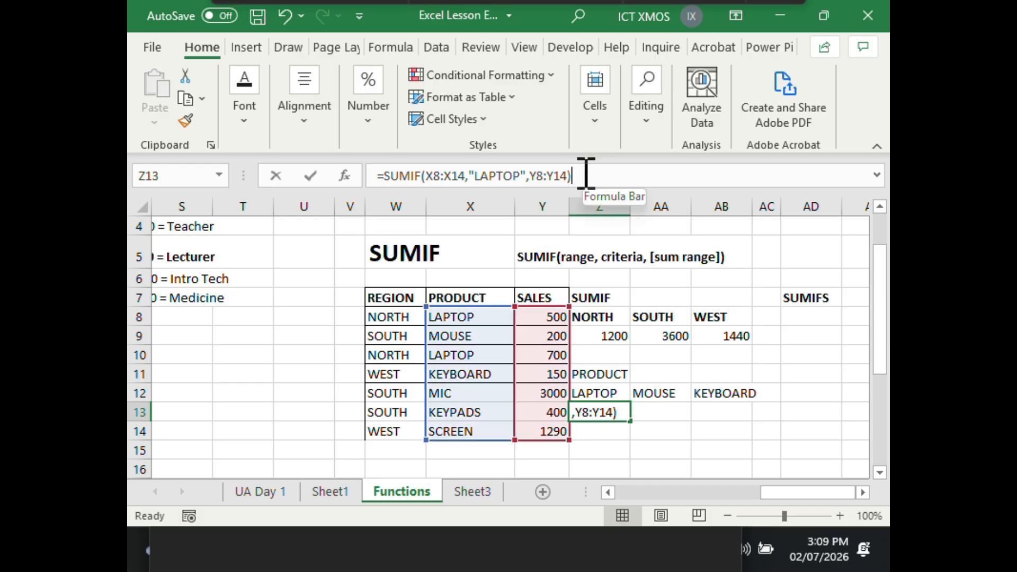
left_click_drag(586, 175, 345, 176)
key("ctrl+c")
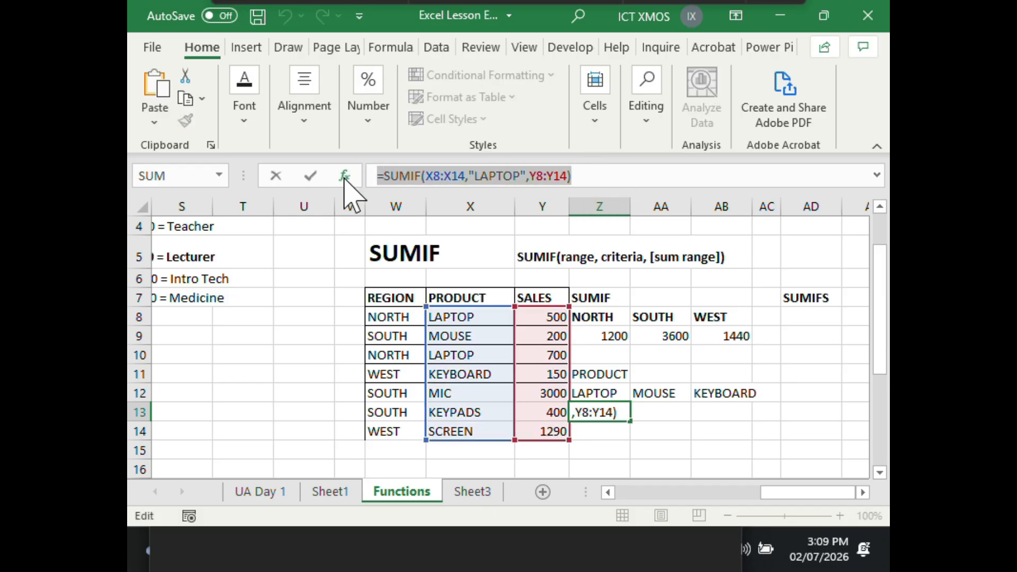
key("Escape")
Paste the copied SUMIF formula into AA13 and replace its criterion with "MOUSE"
left_click(660, 408)
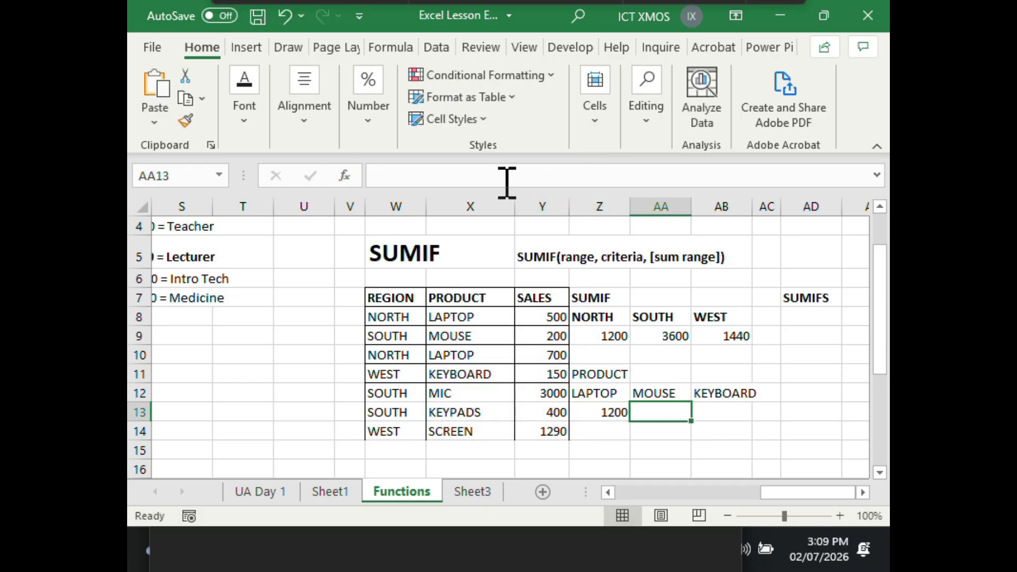
left_click(505, 180)
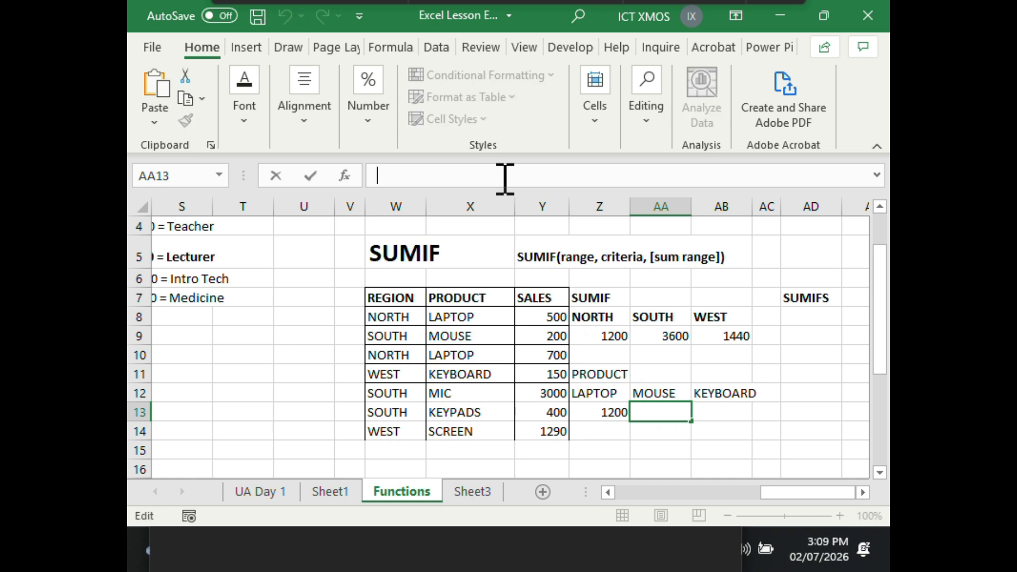
key("ctrl+v")
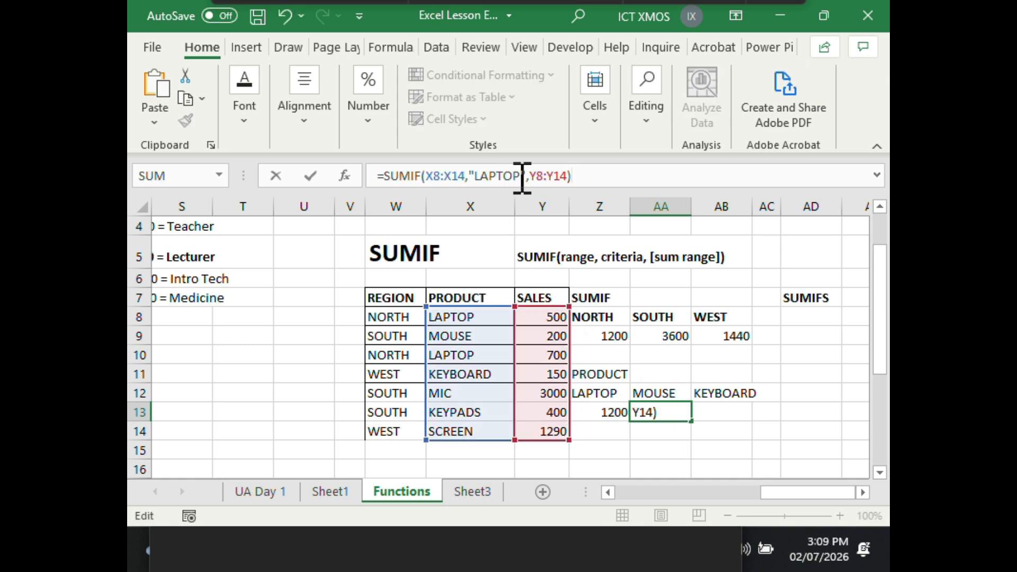
left_click_drag(523, 178, 479, 176)
type("MOUSE")
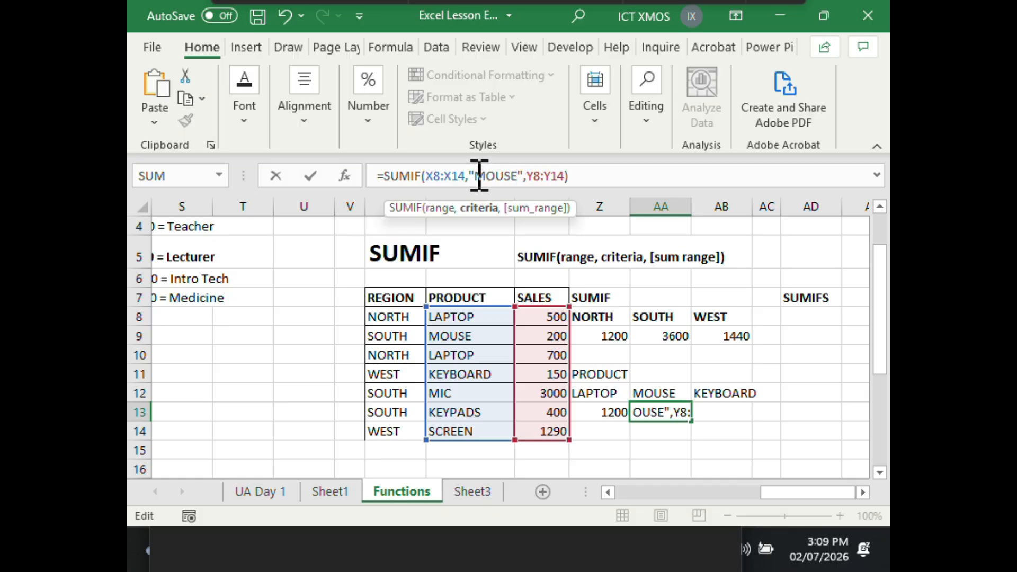
left_click(597, 171)
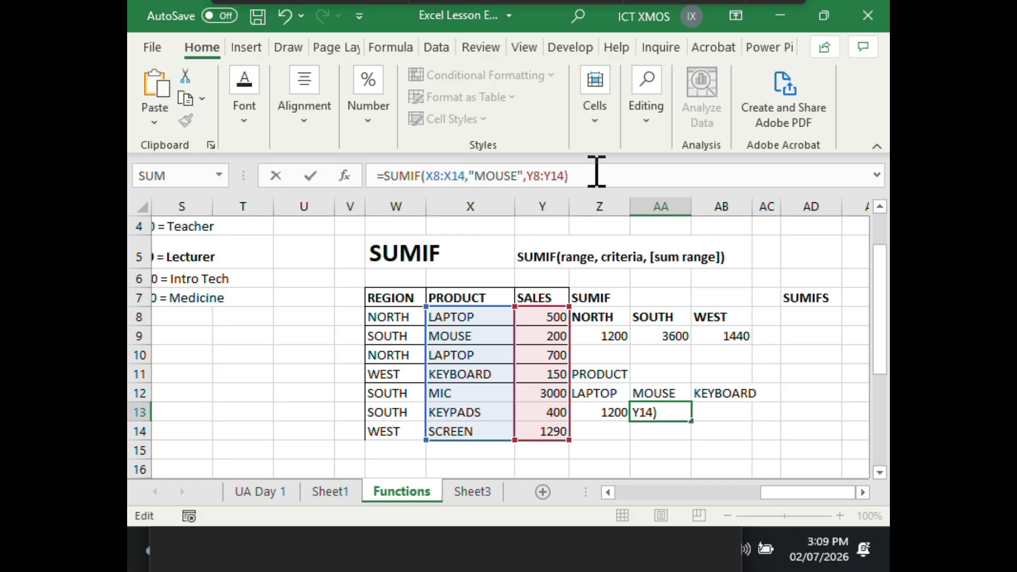
key("Return")
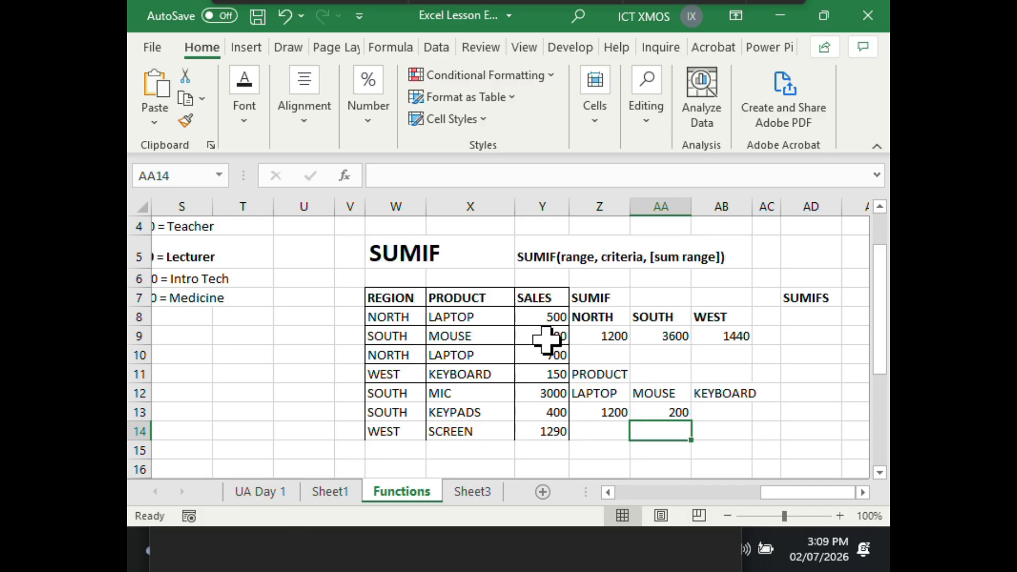
Paste the copied SUMIF formula into AB13 and replace its criterion with "KEYBOARD"
left_click(731, 411)
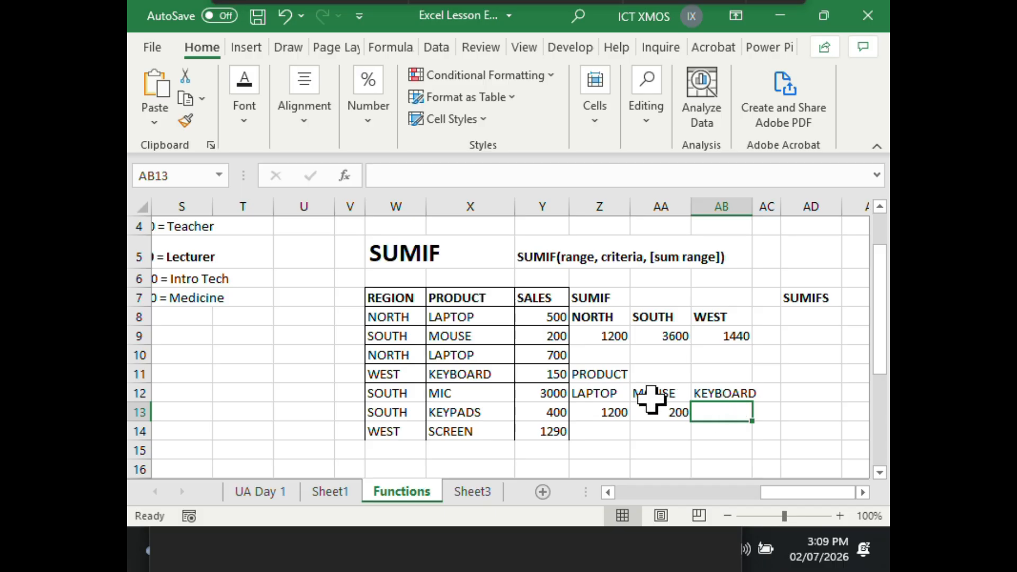
left_click(498, 177)
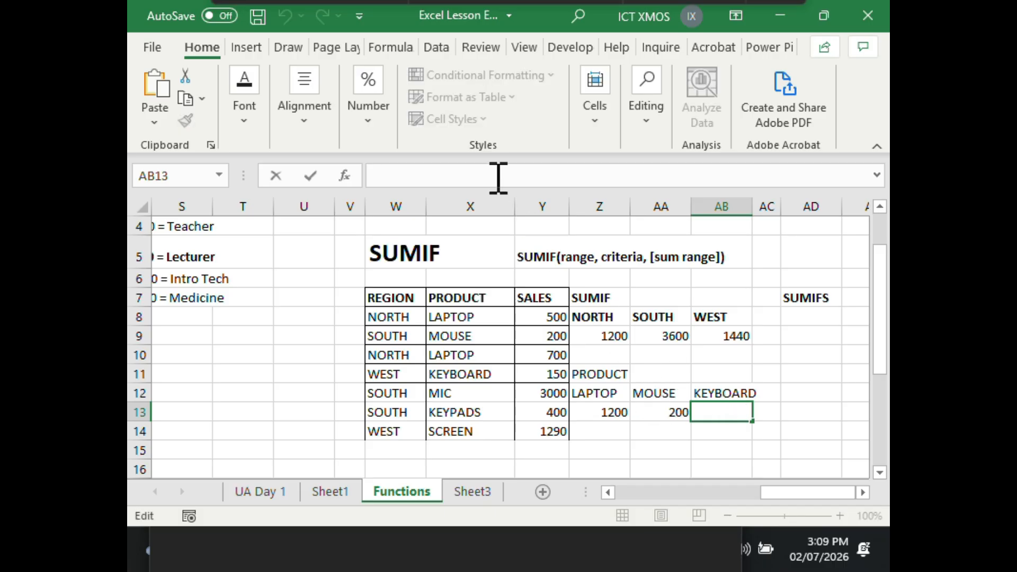
type("=SUMIF(X8:X14,\"LAPTOP\",Y8:Y14)")
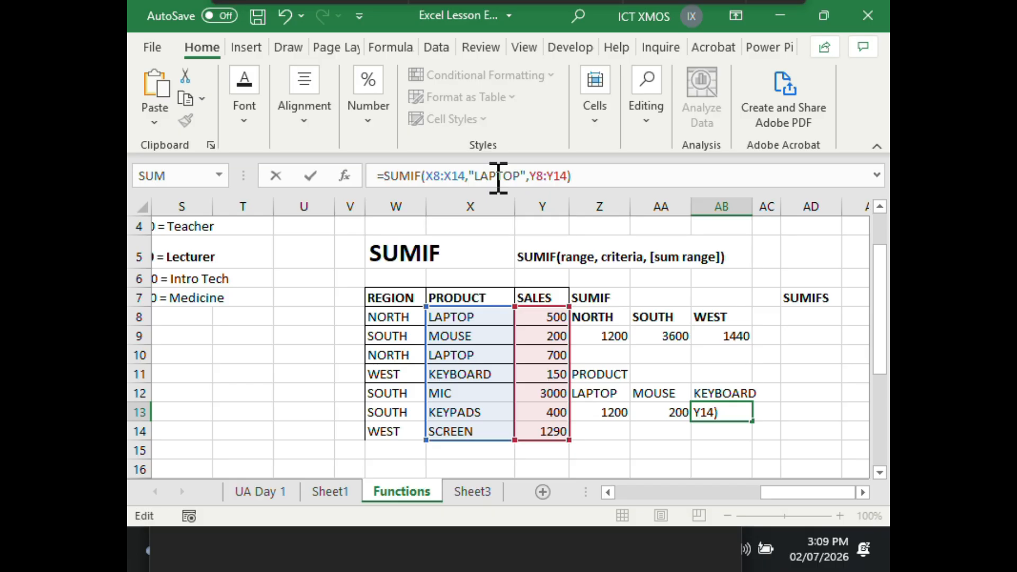
left_click_drag(521, 177, 477, 178)
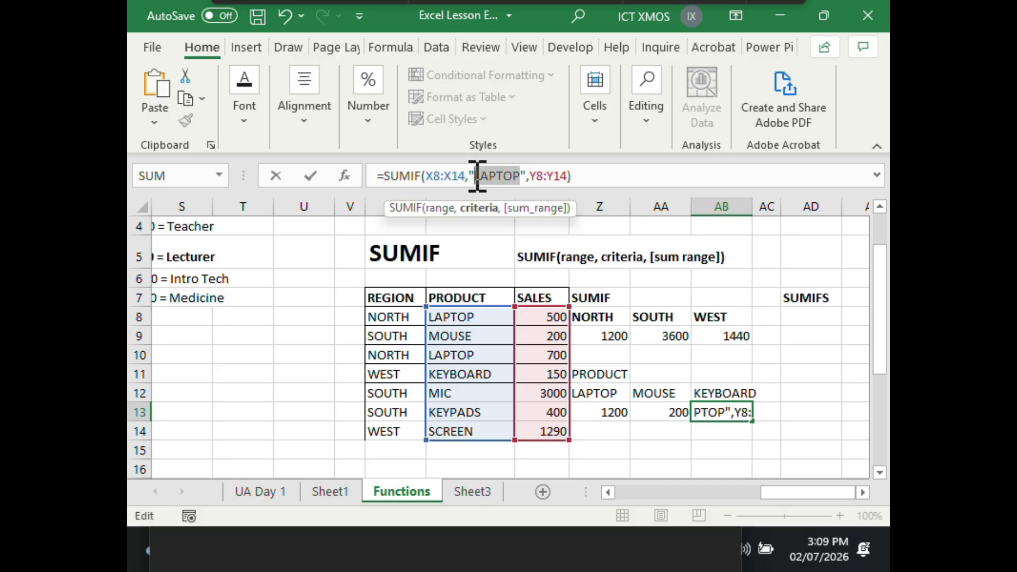
type("KEYBOARD")
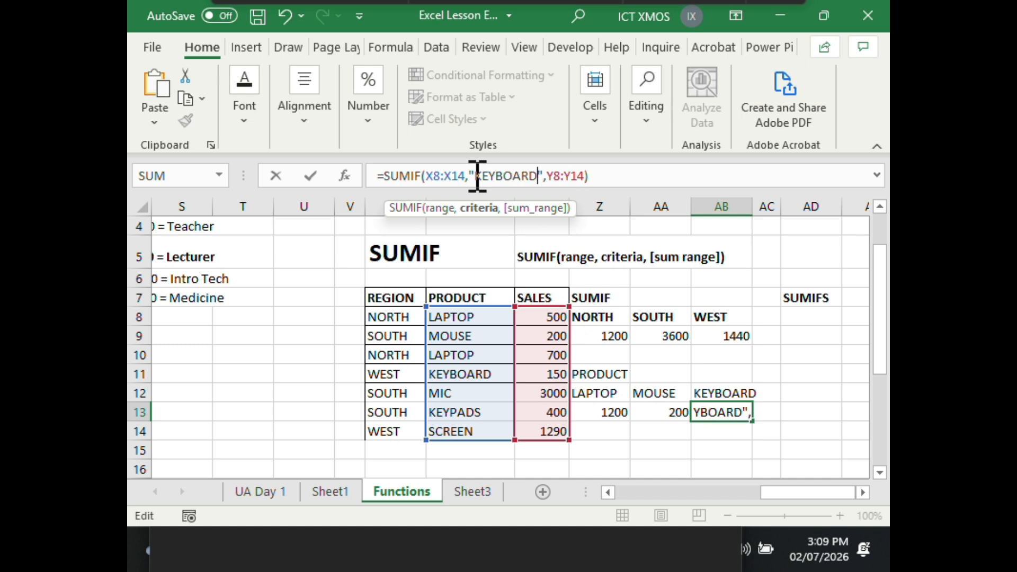
left_click(629, 177)
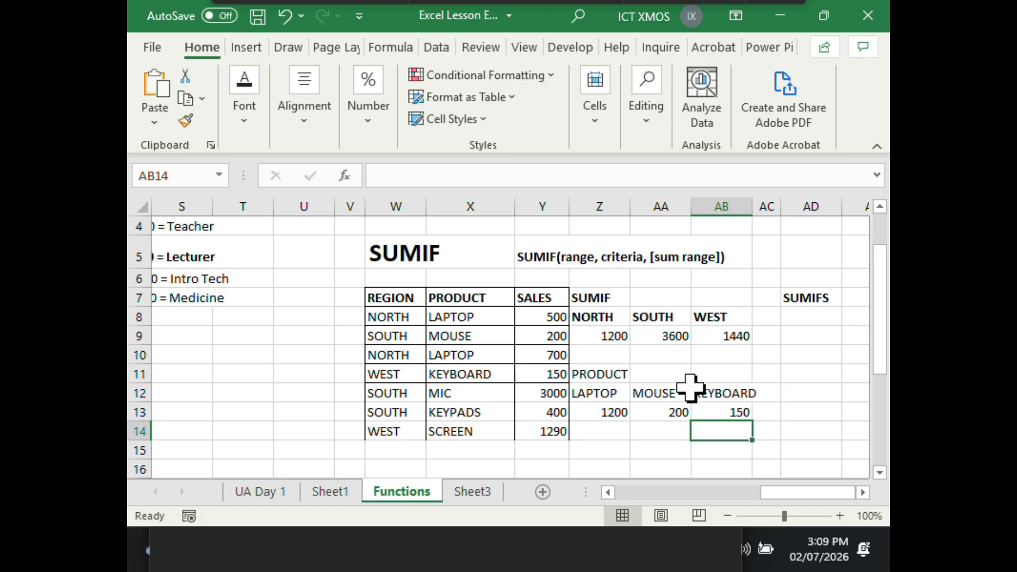
Change the criterion of the SUMIF formula in AB13 to lowercase "keyboard" to test case sensitivity
left_click(716, 411)
left_click_drag(538, 176, 480, 180)
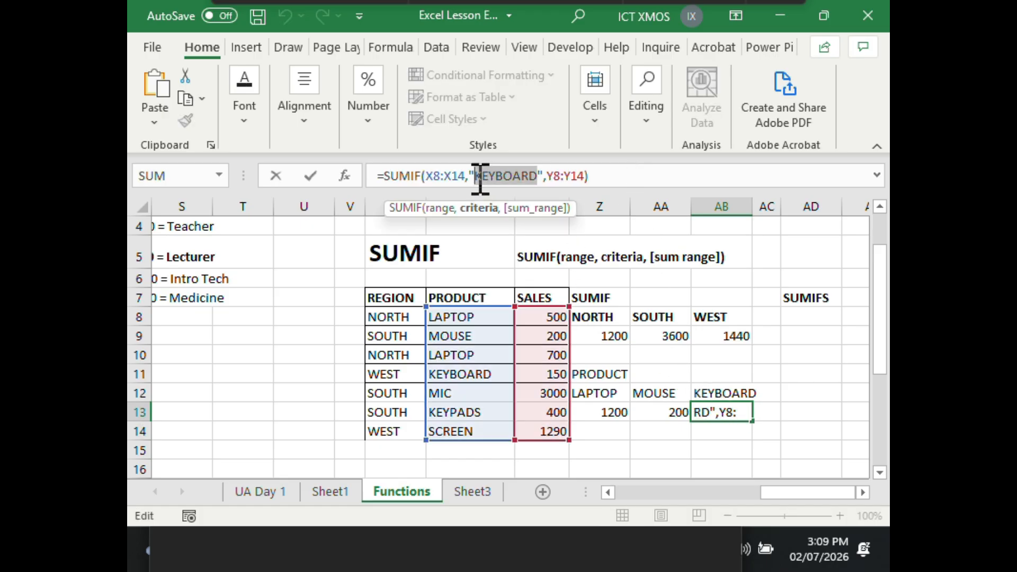
type("keyboard")
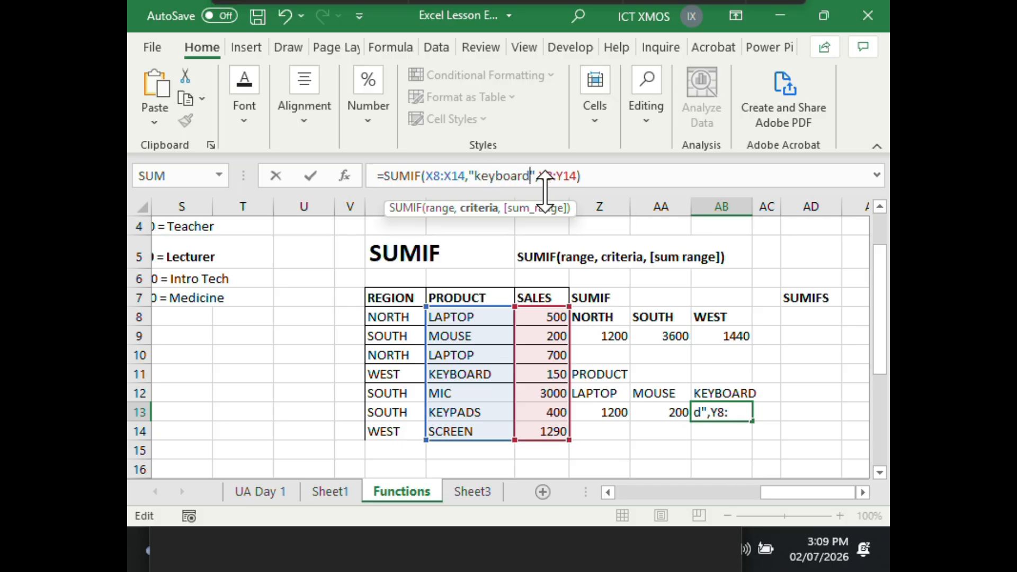
left_click(613, 177)
key("Return")
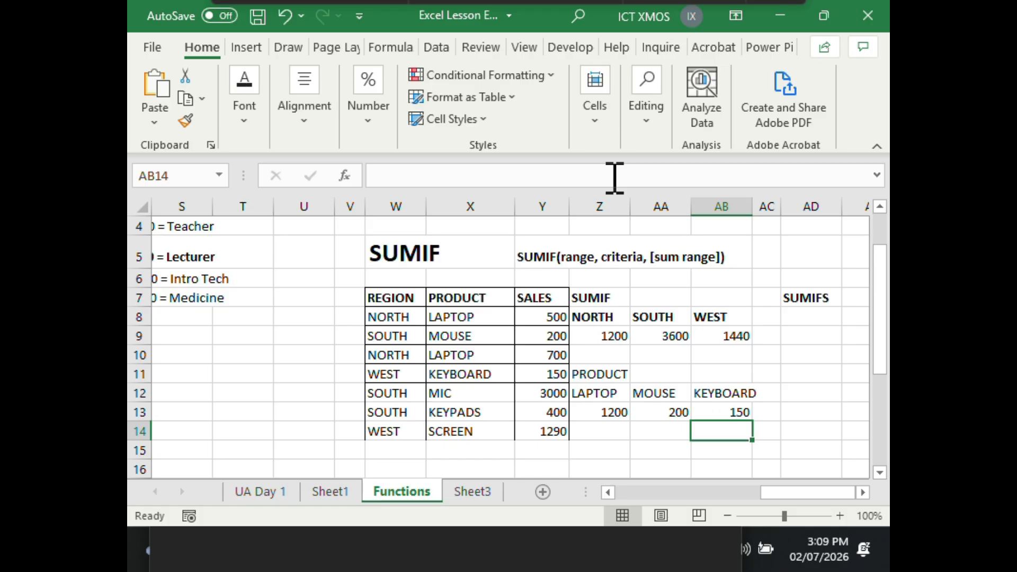
Review the keyboard formula in AB13 and the NORTH formula in Z9 against the first region cell W8
left_click(731, 412)
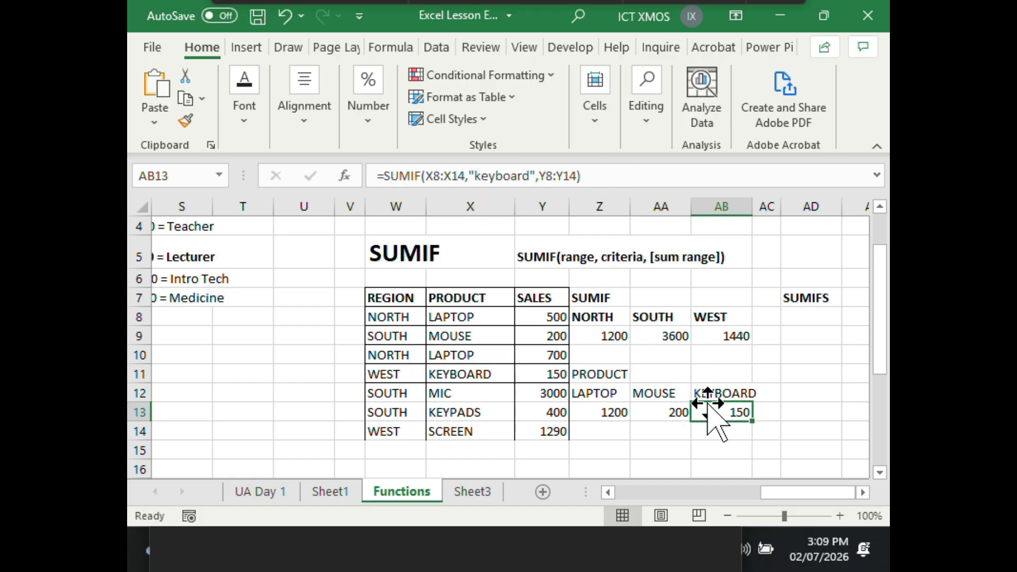
left_click(714, 432)
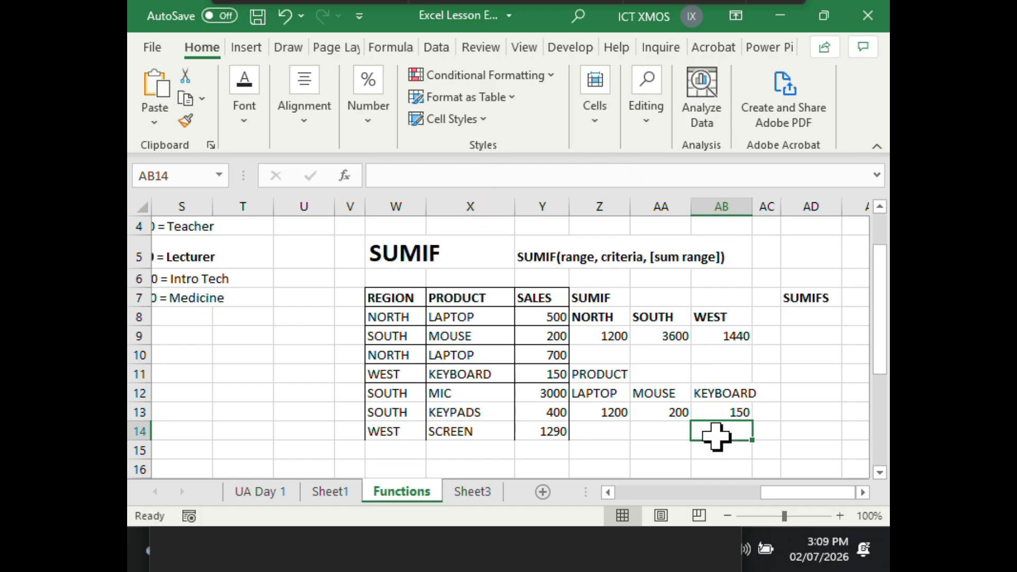
left_click(741, 412)
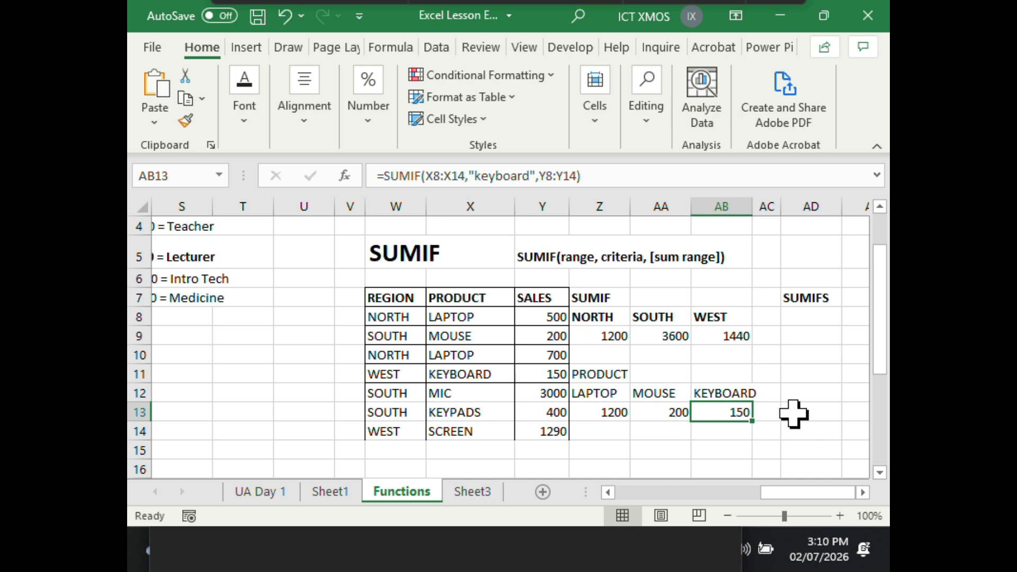
left_click(603, 335)
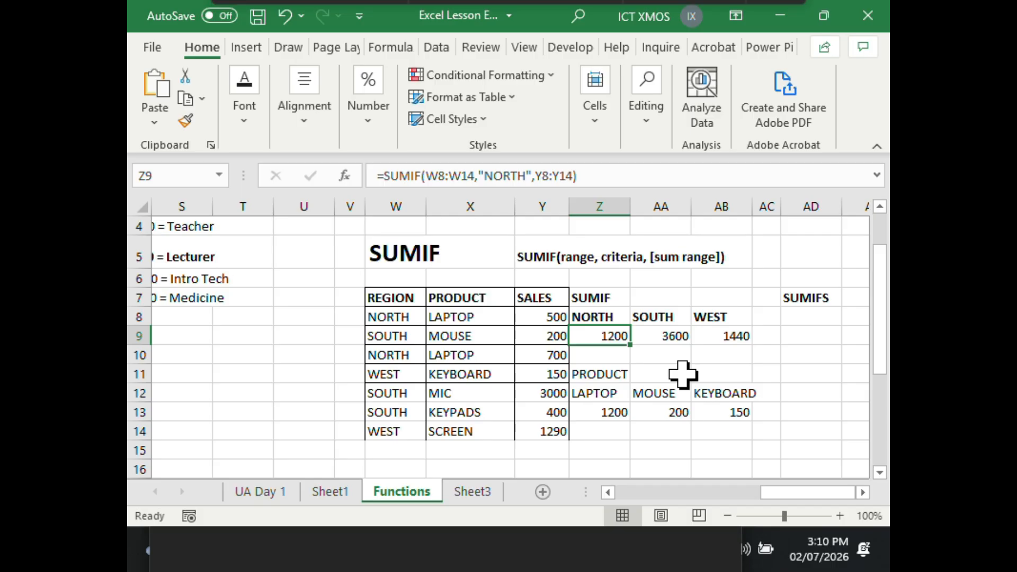
left_click(396, 315)
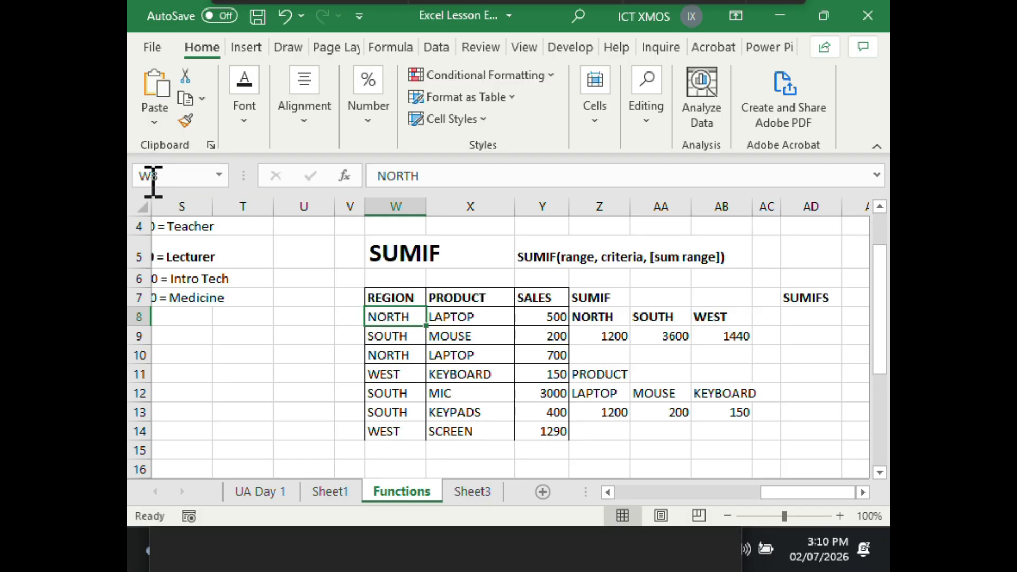
Examine the REGION column W7:W14, then review the SUMIF formulas in Z9, AA9 and AB13 and the ranges the SOUTH formula uses
left_click_drag(395, 320, 396, 432)
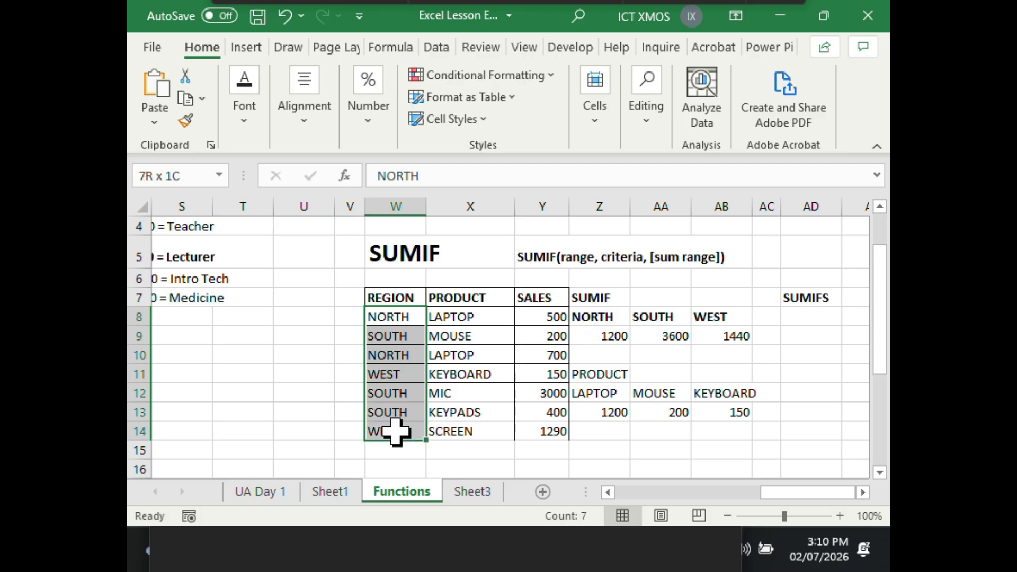
left_click(394, 315)
left_click_drag(395, 315, 391, 435)
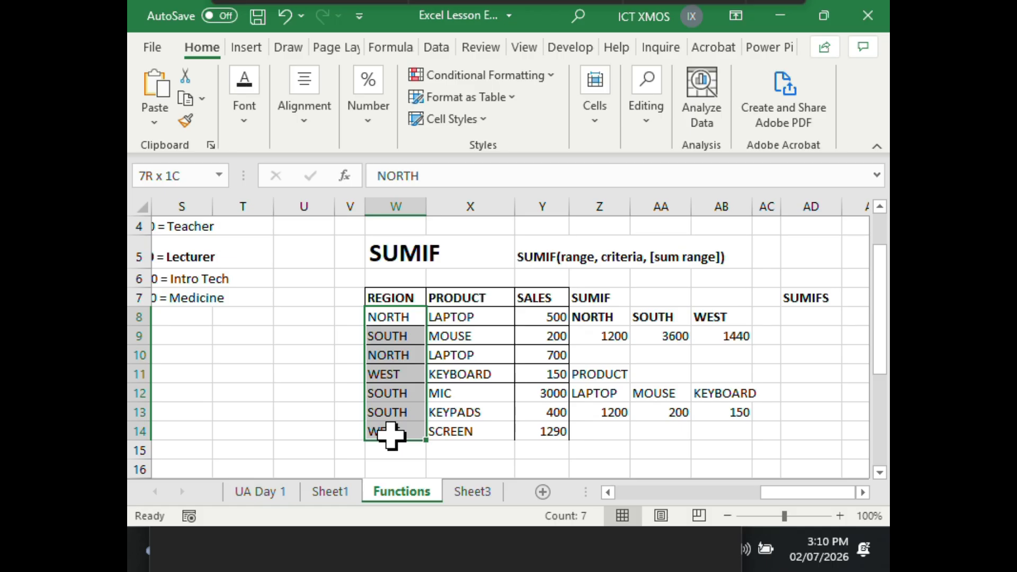
left_click(393, 413)
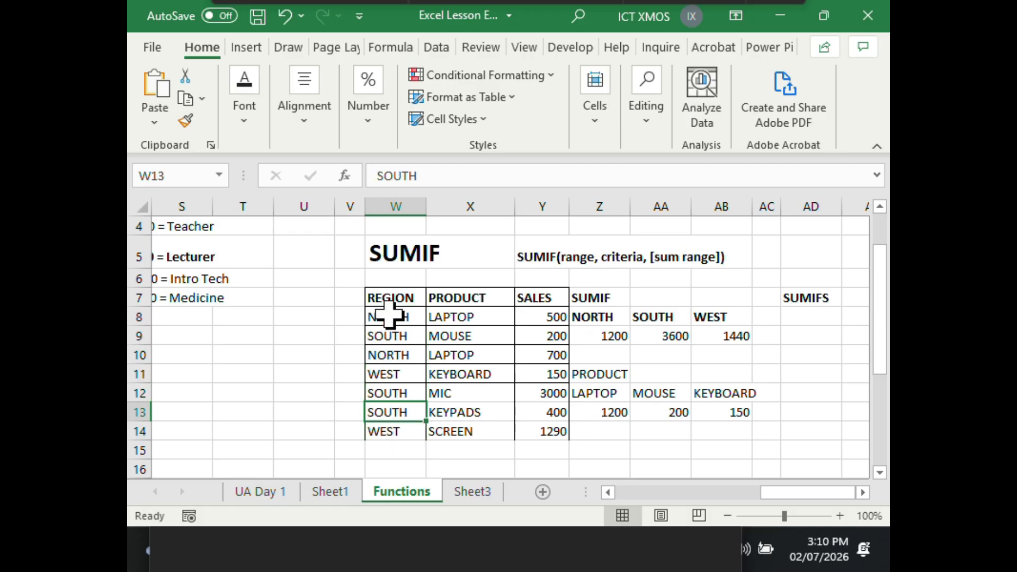
left_click_drag(391, 317, 383, 430)
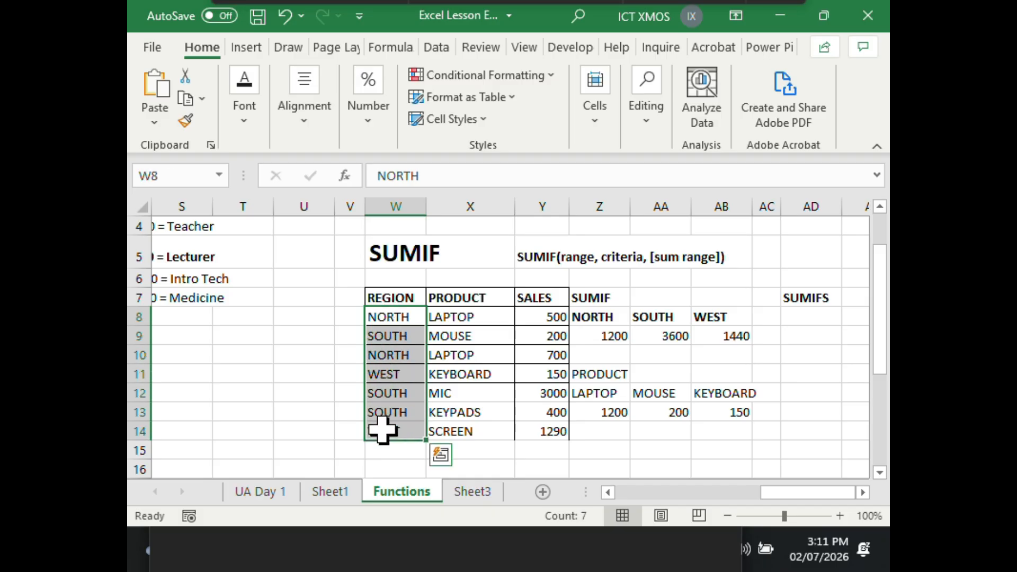
left_click(398, 314)
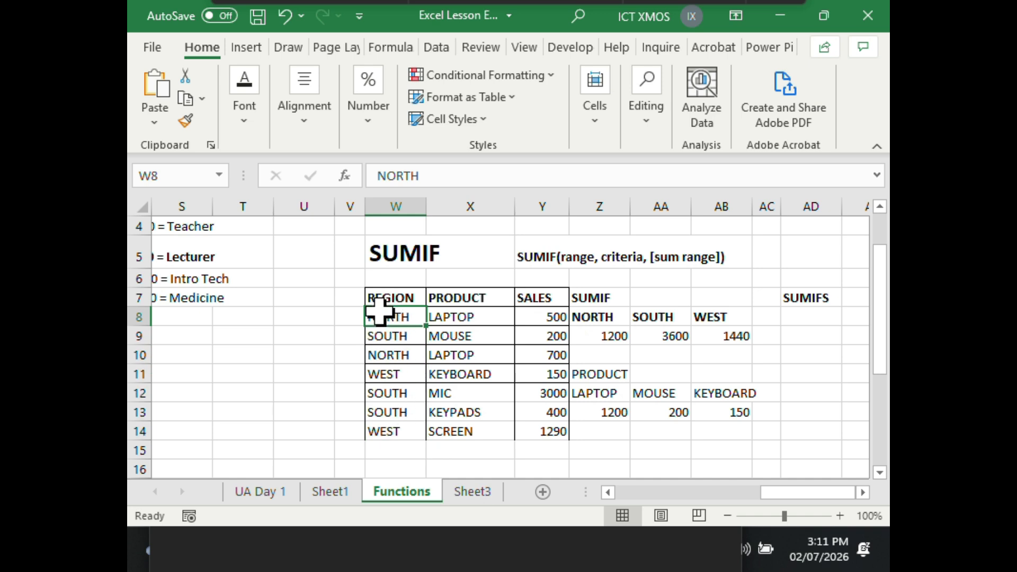
mouse_move(396, 295)
left_mouse_down()
mouse_move(397, 320)
mouse_move(393, 298)
left_mouse_up()
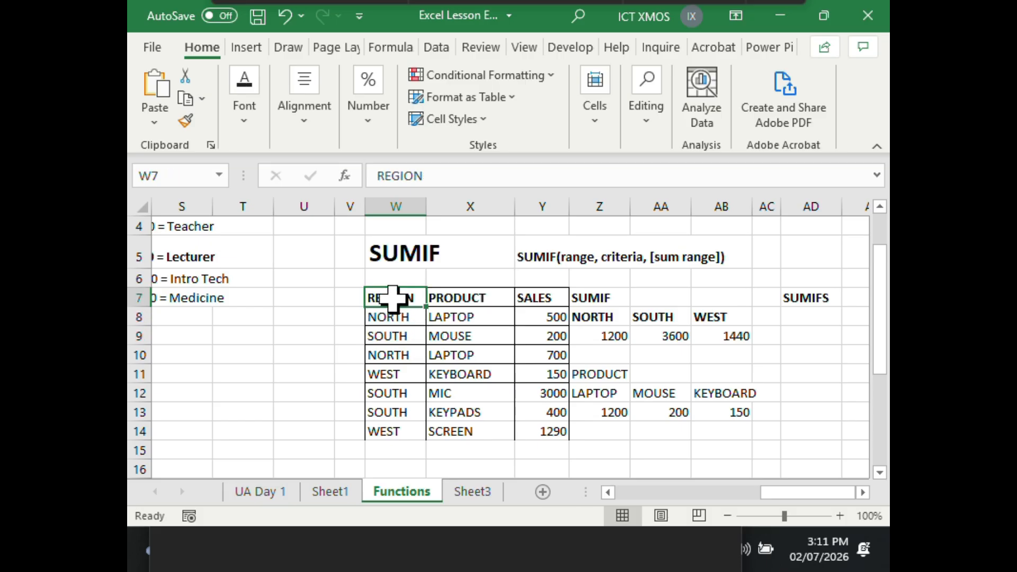
left_click(397, 318)
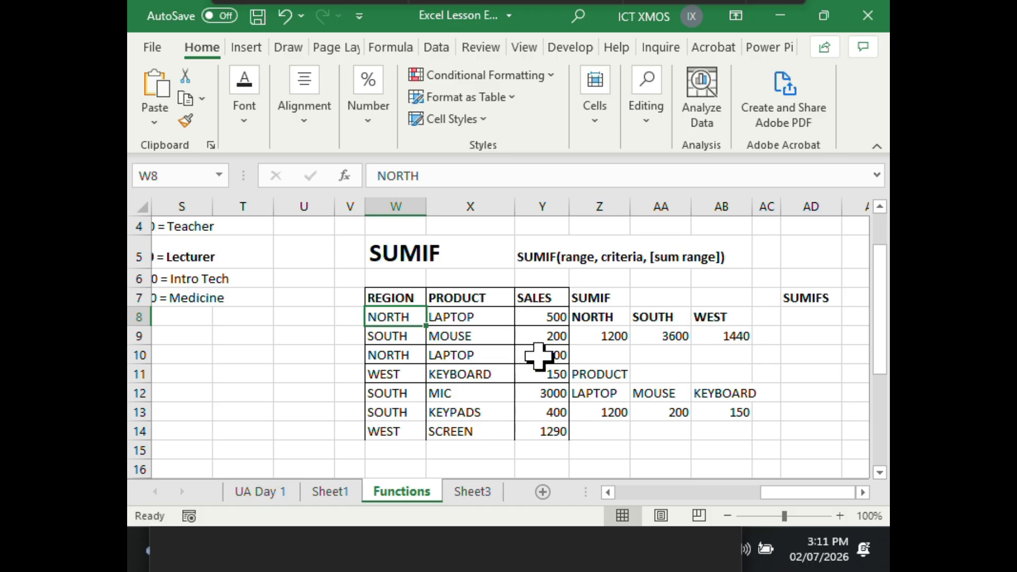
left_click(613, 336)
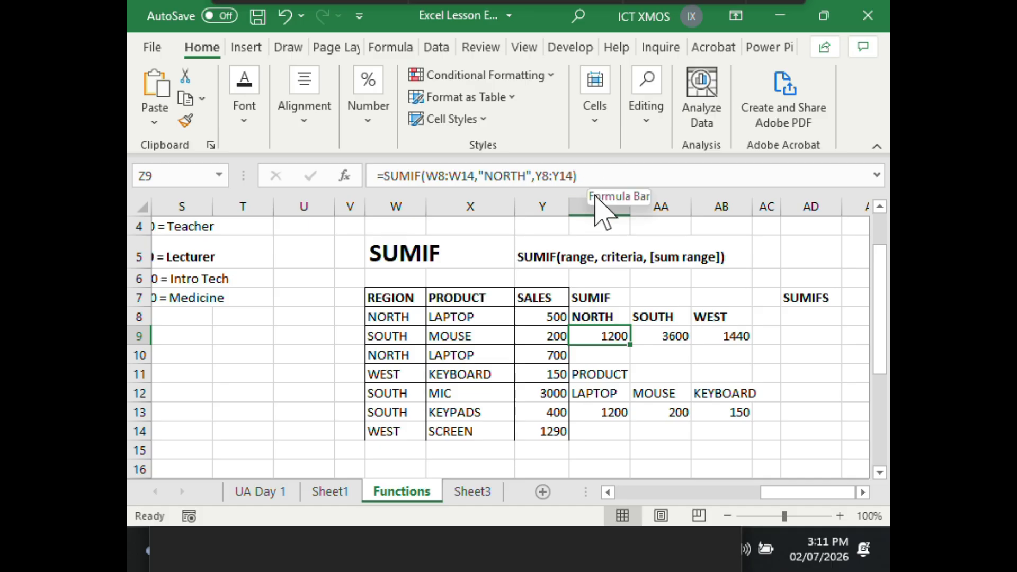
left_click(673, 339)
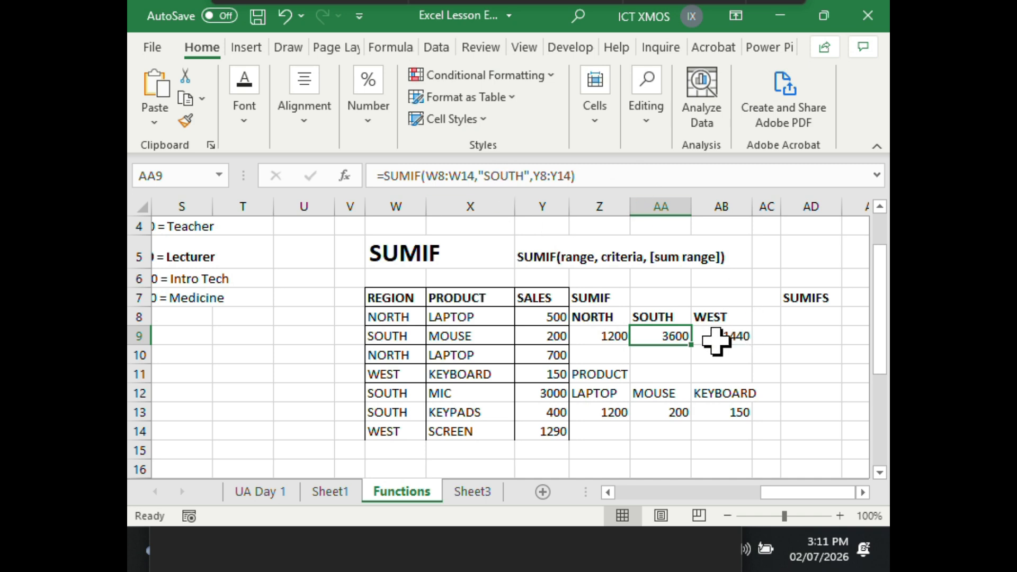
left_click(587, 176)
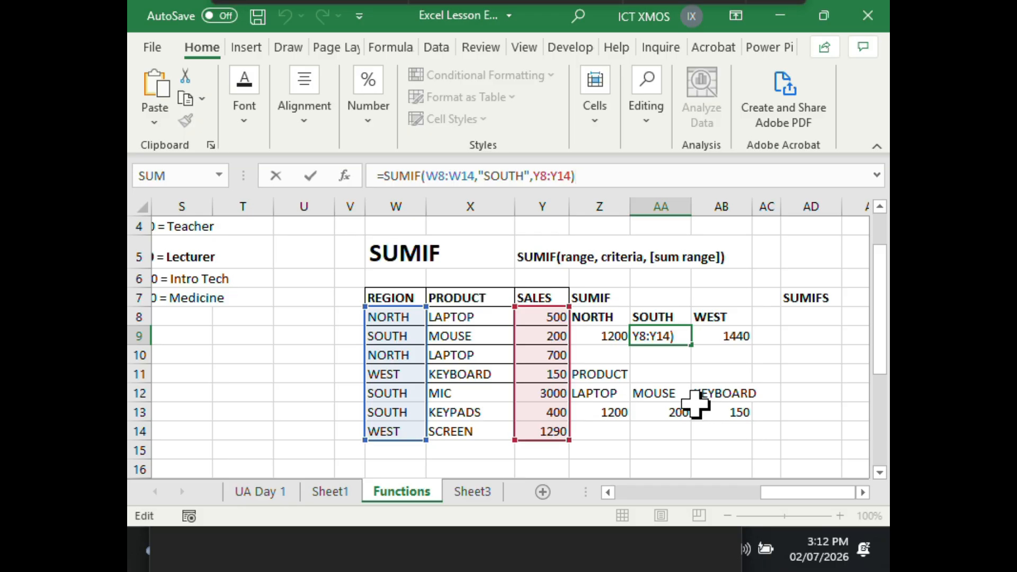
left_click(721, 422)
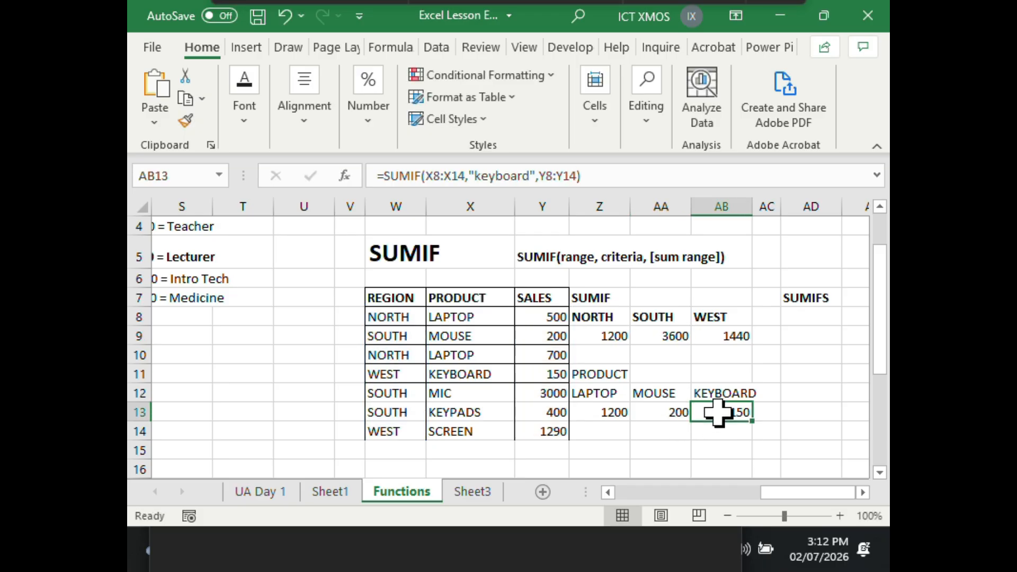
Start a syntax note in AD5, above the SUMIFS heading, with the text "SUMIFS("
left_click(864, 492)
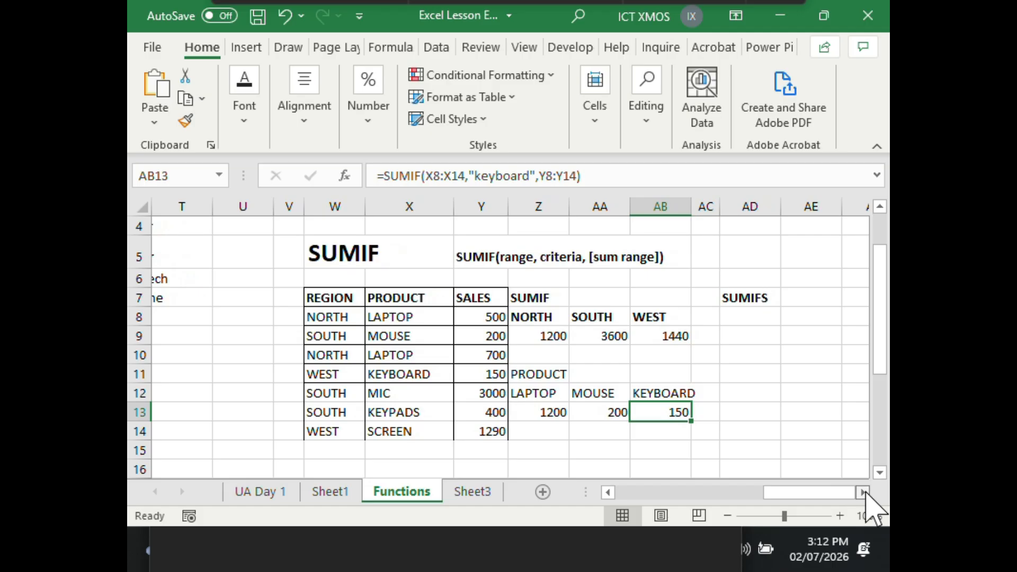
left_click(863, 492)
left_click_drag(850, 492, 823, 488)
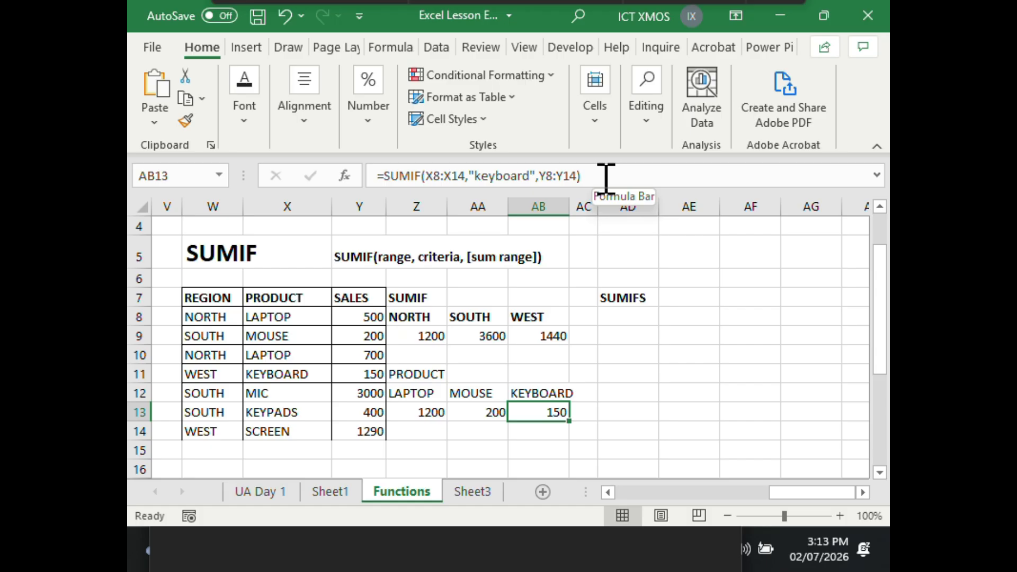
left_click(623, 333)
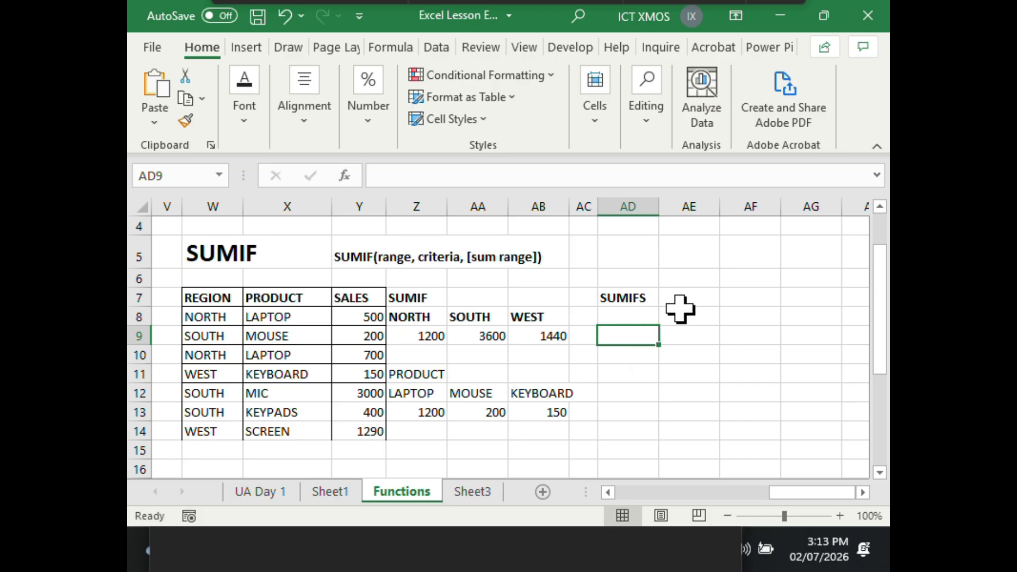
left_click(638, 316)
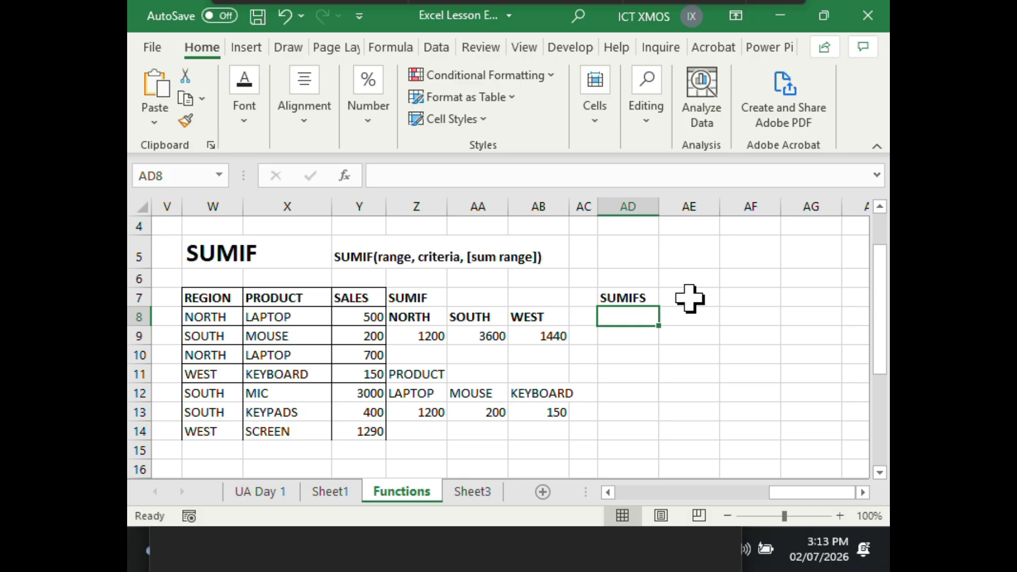
left_click(628, 255)
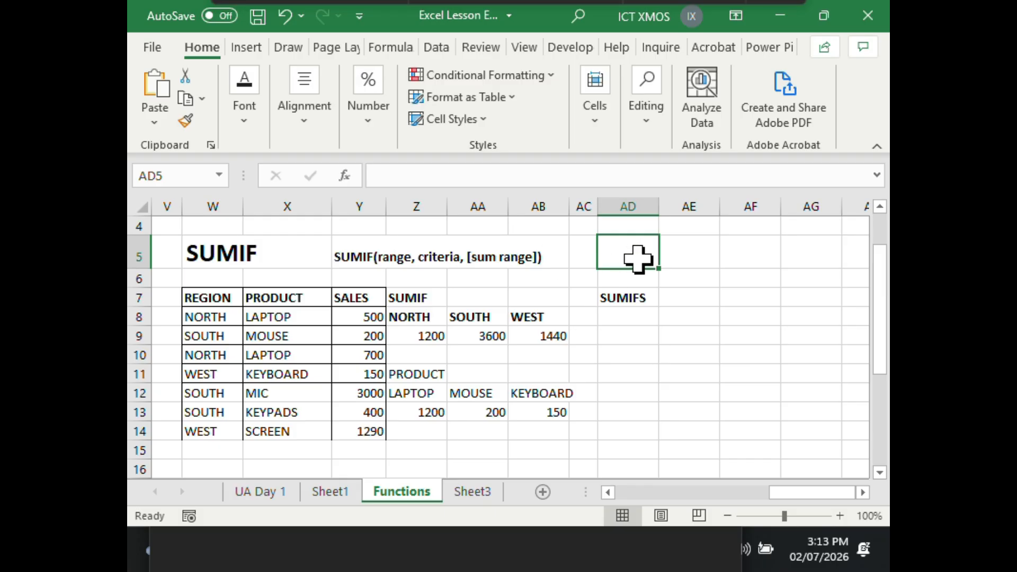
type("sum")
key("BackSpace")
key("BackSpace")
key("BackSpace")
type("SUM")
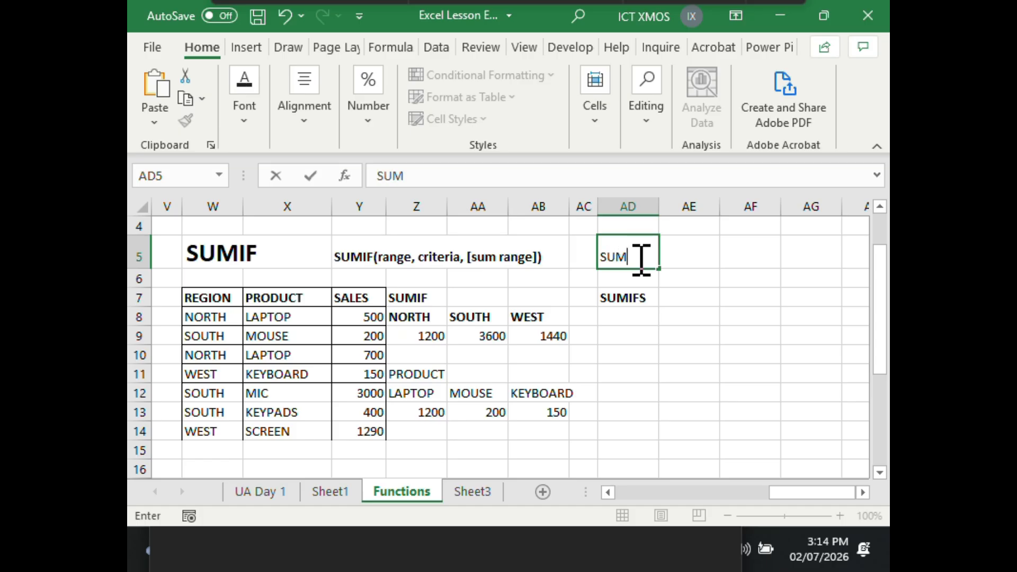
type("IFS(")
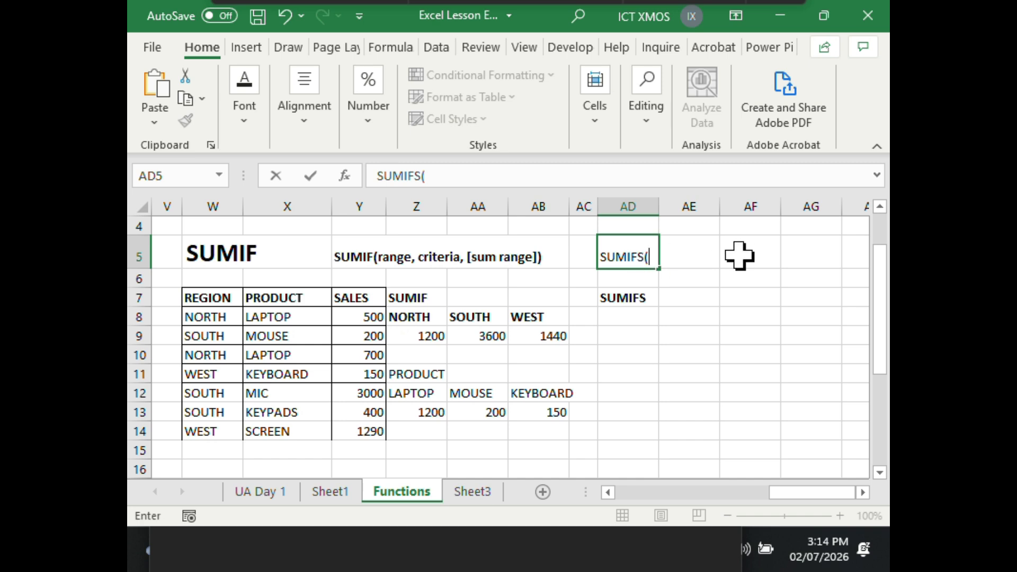
left_click(730, 299)
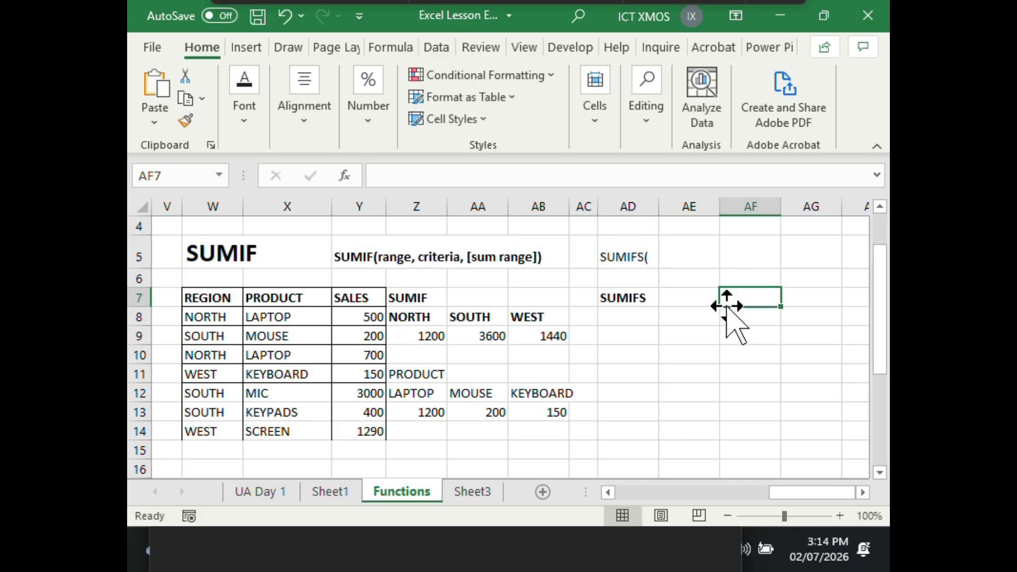
Compare the criteria and sum ranges referenced by the LAPTOP formula in Z13 and the NORTH formula in Z9
left_click(413, 392)
left_click(415, 412)
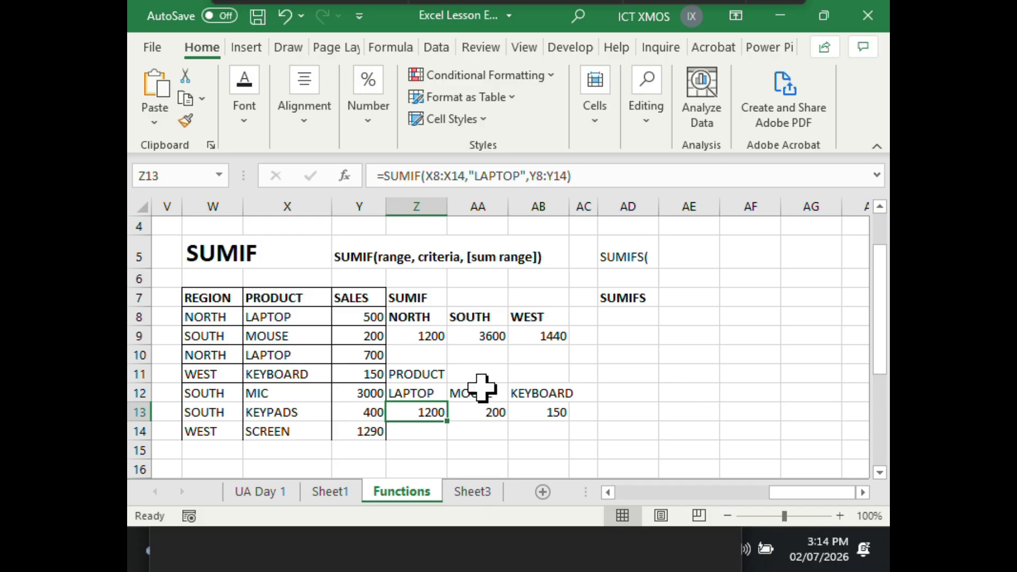
left_click(596, 177)
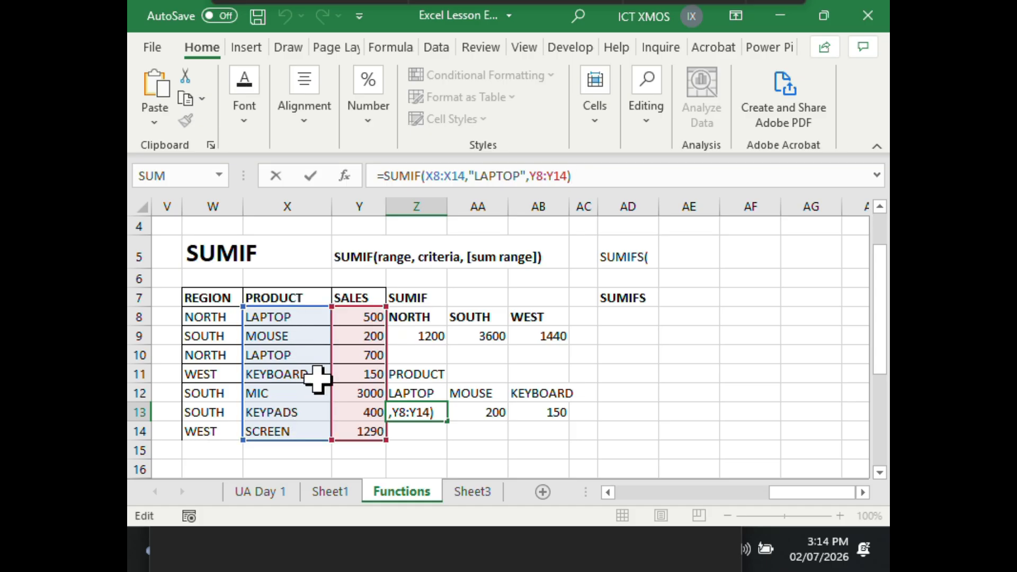
left_click(419, 335)
left_click(596, 177)
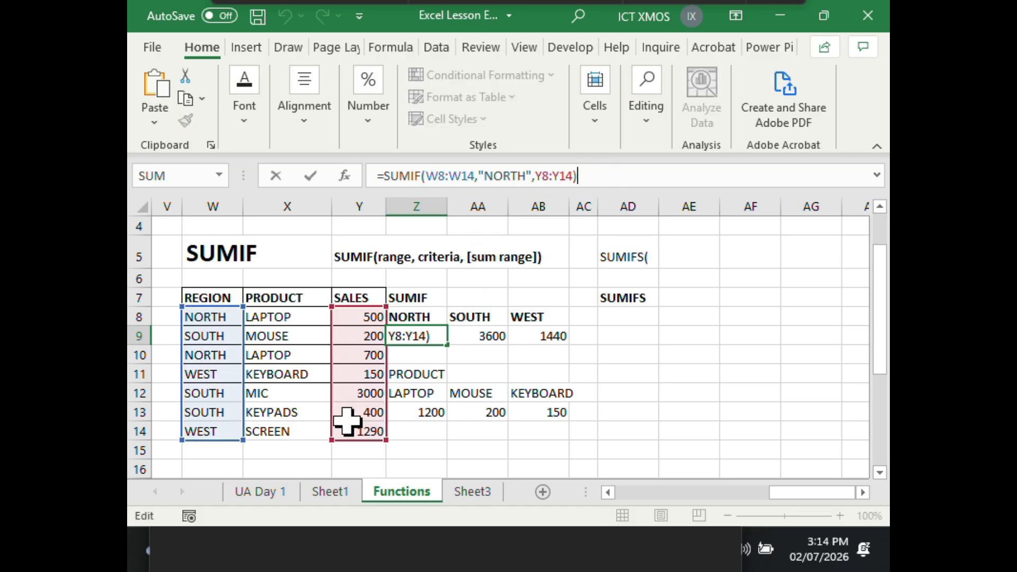
left_click(421, 411)
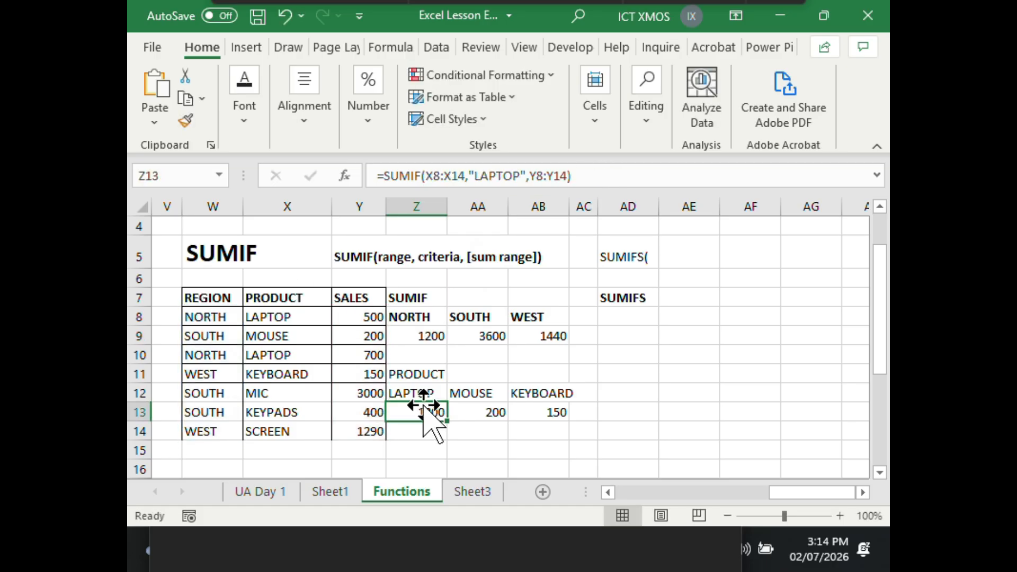
left_click(590, 177)
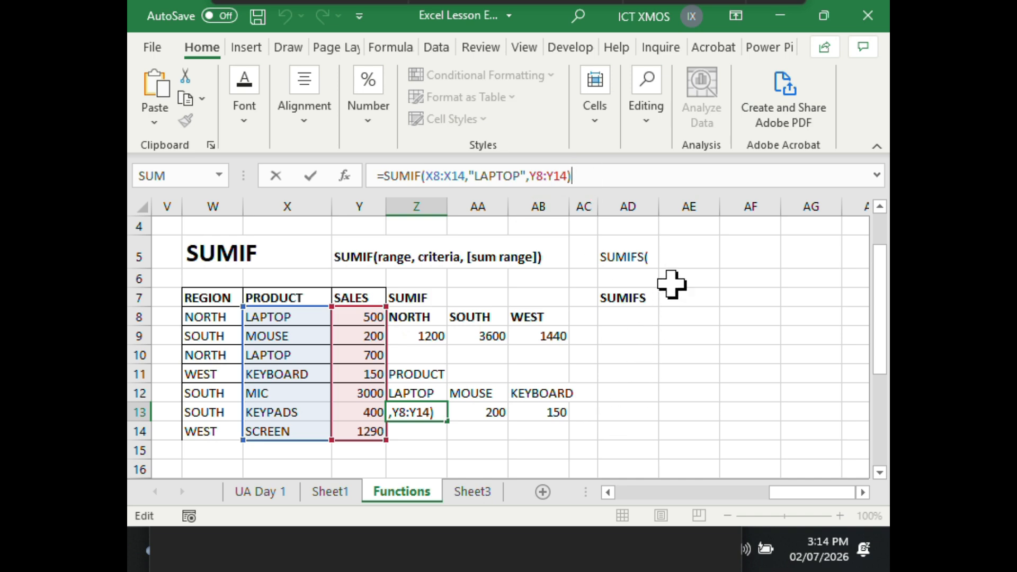
Extend the syntax note in AD5 with "sum_range" as the first argument
left_click(618, 255)
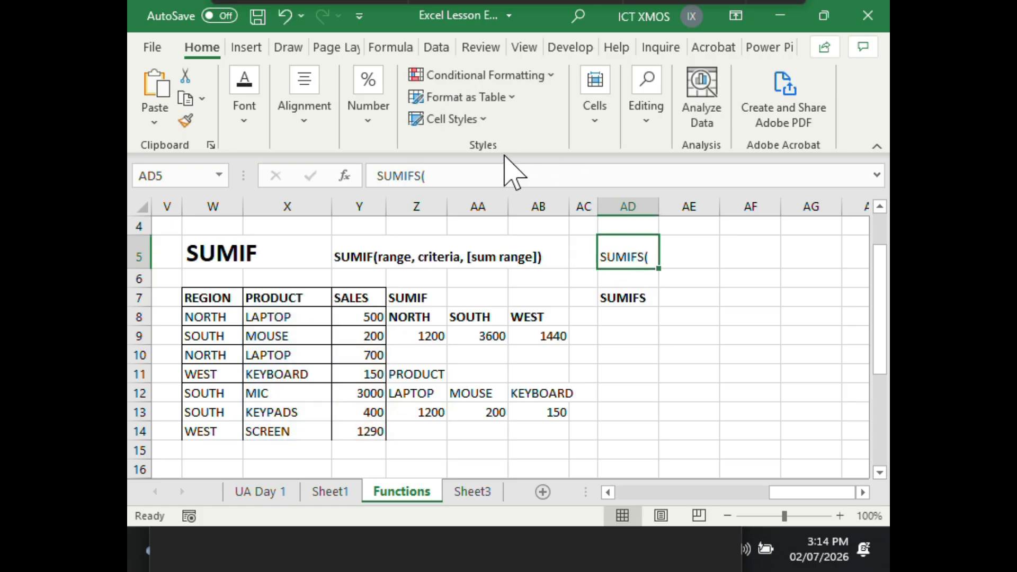
left_click(496, 174)
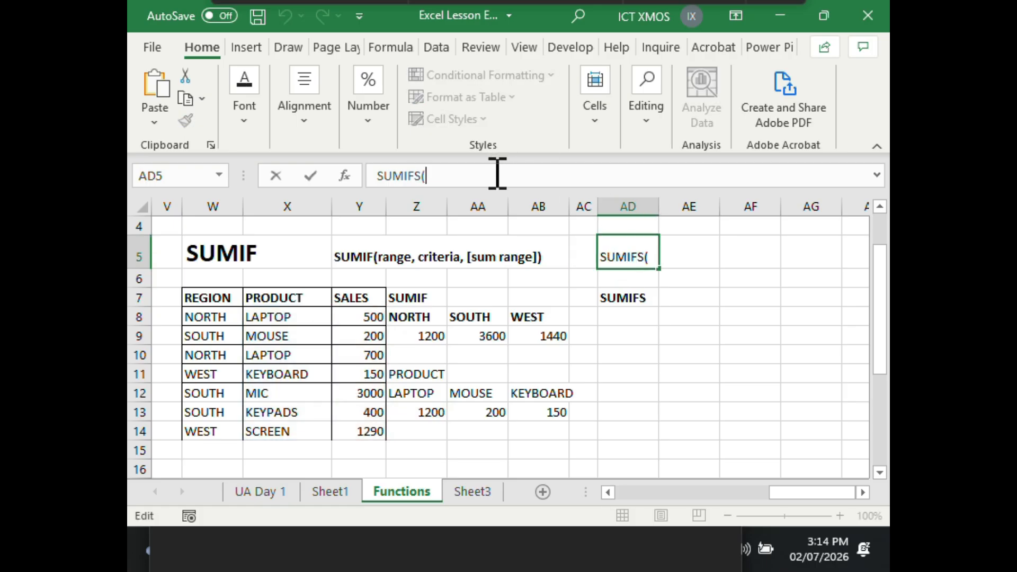
type("SUM")
key("BackSpace")
key("BackSpace")
key("BackSpace")
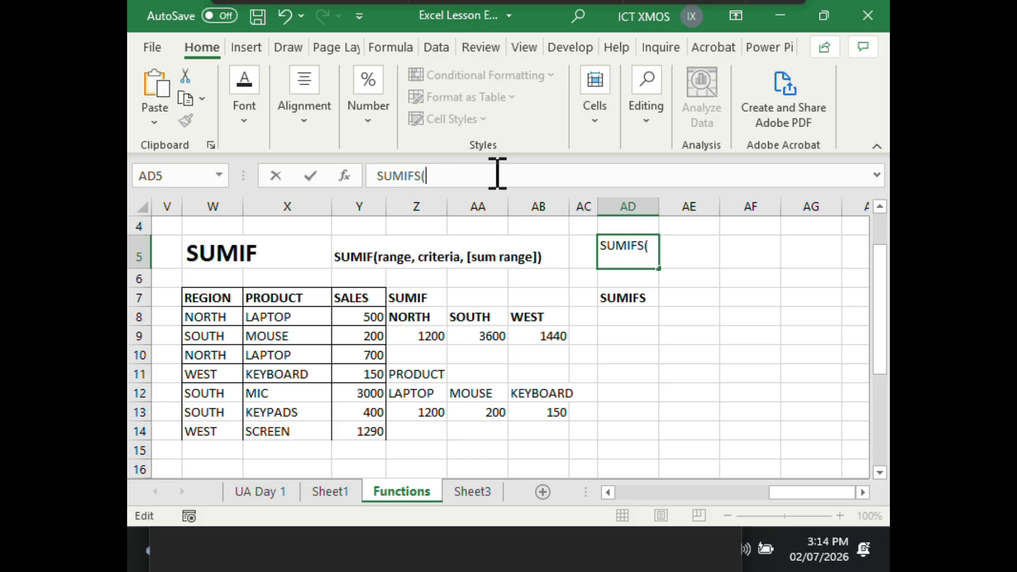
type("sum")
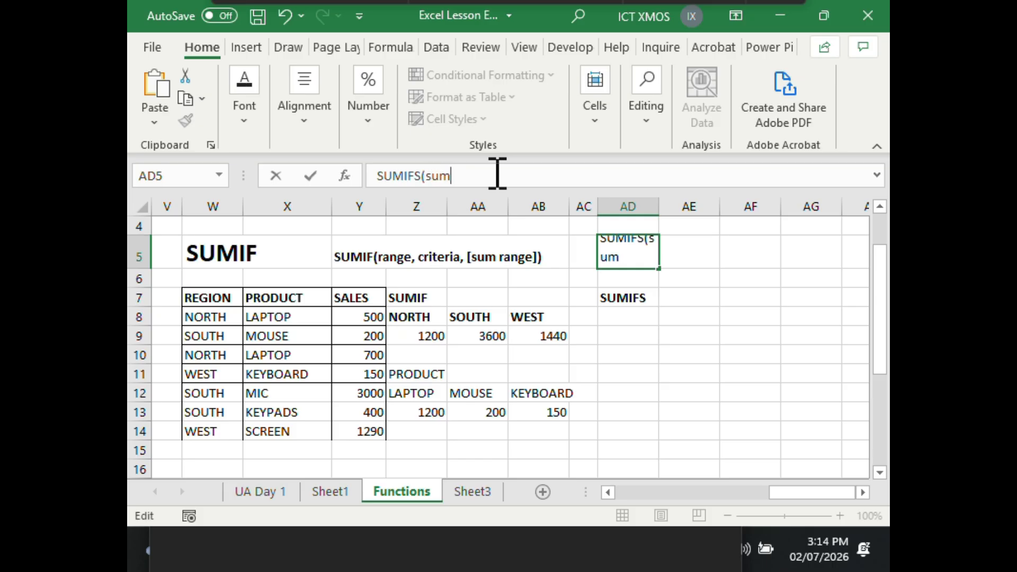
type("_range")
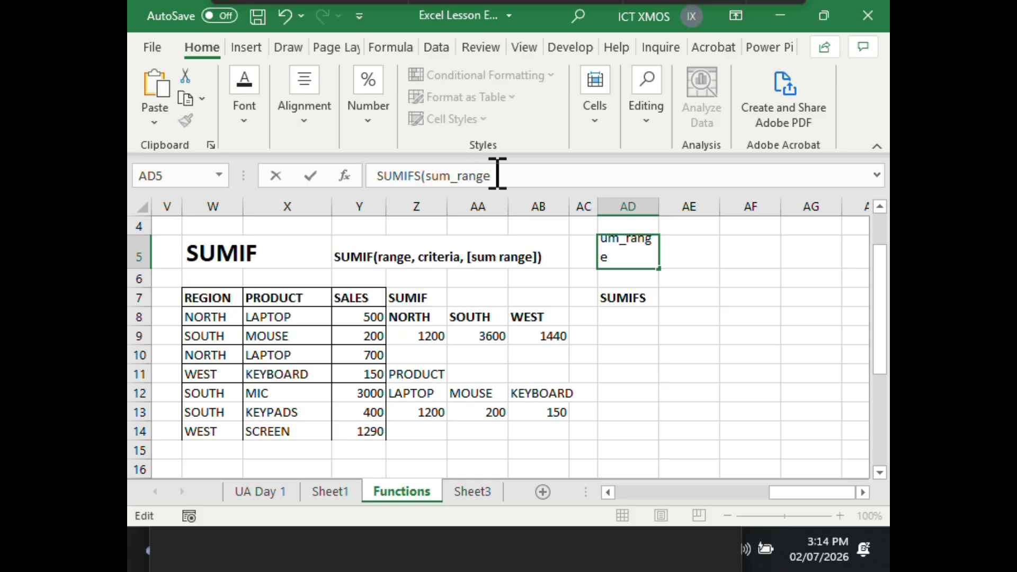
Append "),criteria_range1," to the SUMIFS syntax note in AD5
type("),criteria")
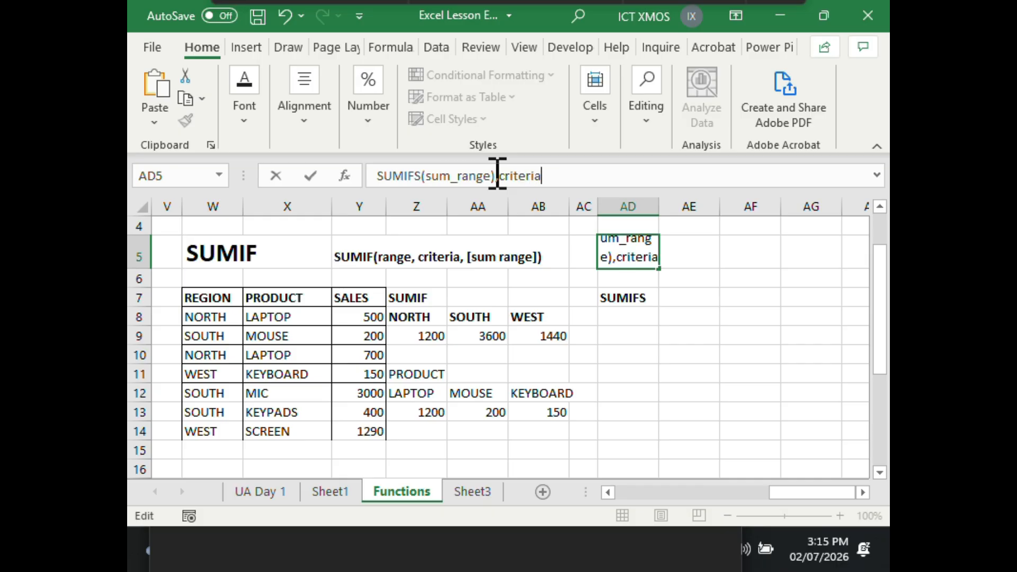
type("_rage")
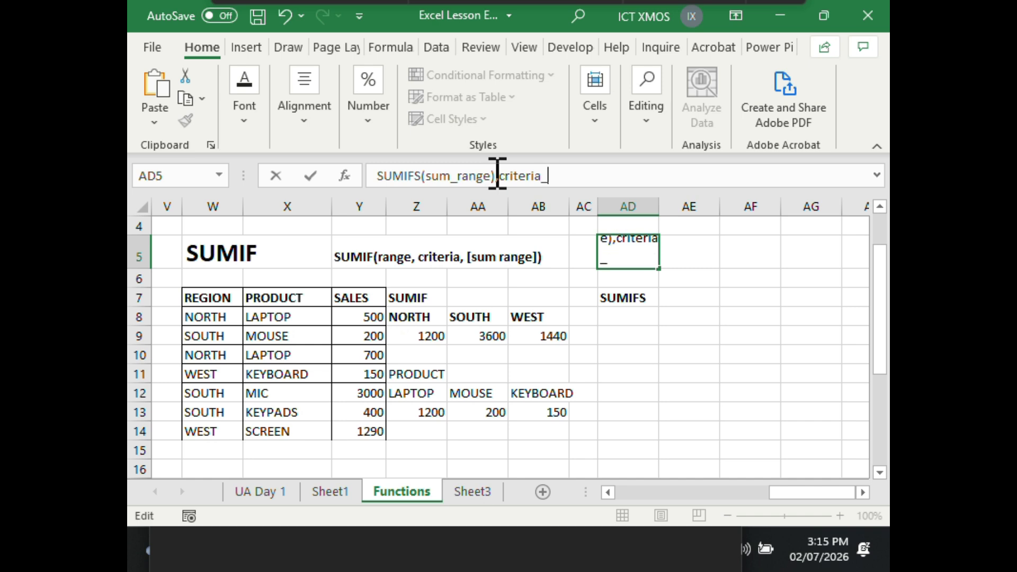
key("BackSpace")
key("BackSpace")
type("nge1,")
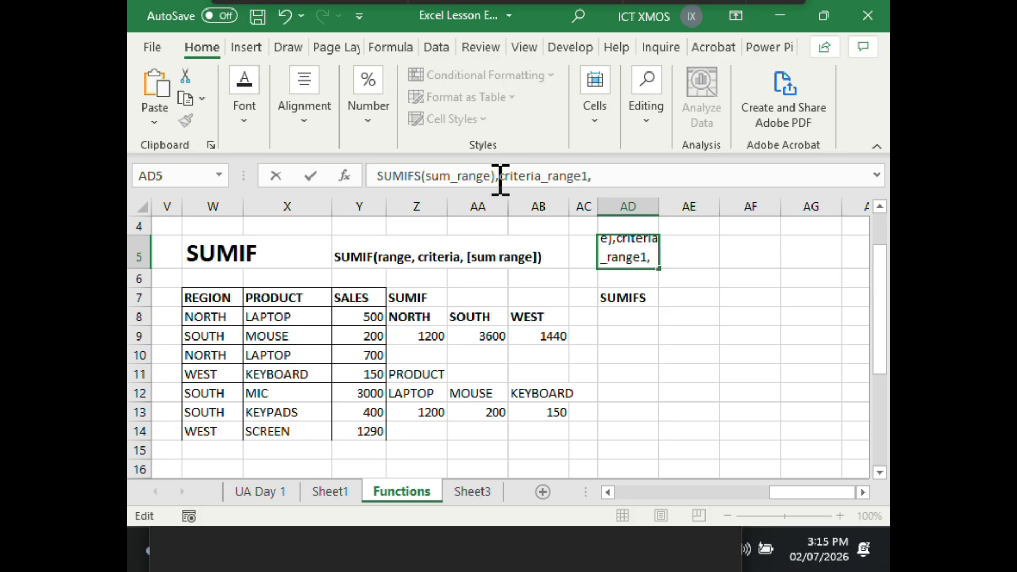
Copy the "criteria_range1," text in the AD5 SUMIFS syntax note to its end and change the copy to "criteria_range2"
left_click_drag(610, 177, 496, 175)
key("ctrl+c")
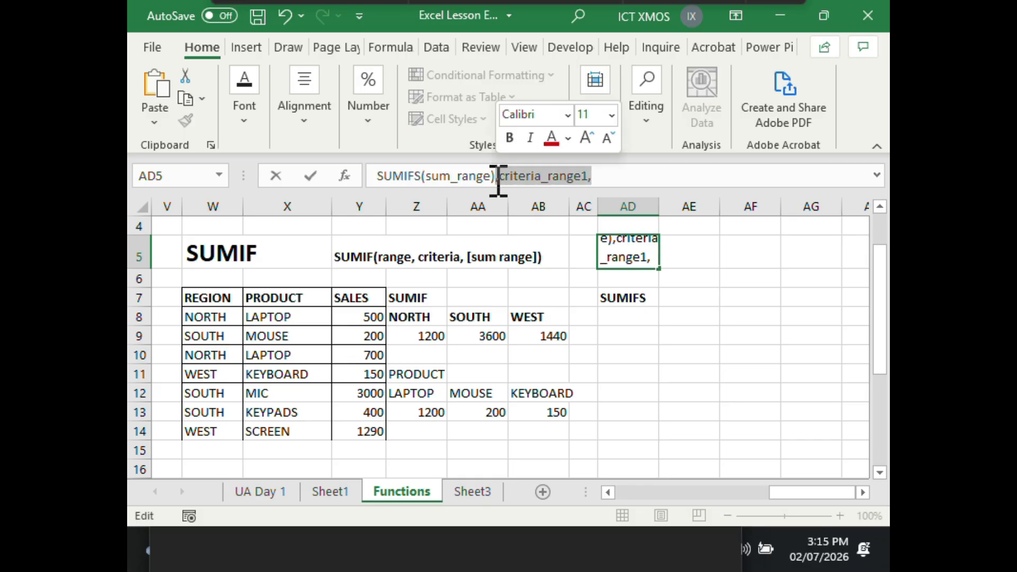
left_click(613, 180)
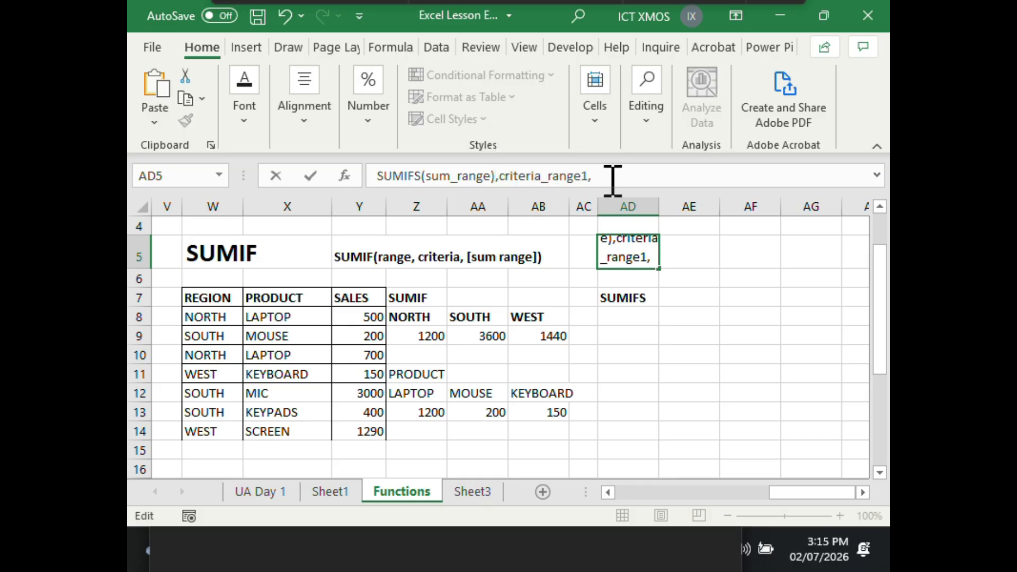
key("ctrl+v")
key("BackSpace")
key("BackSpace")
type("s")
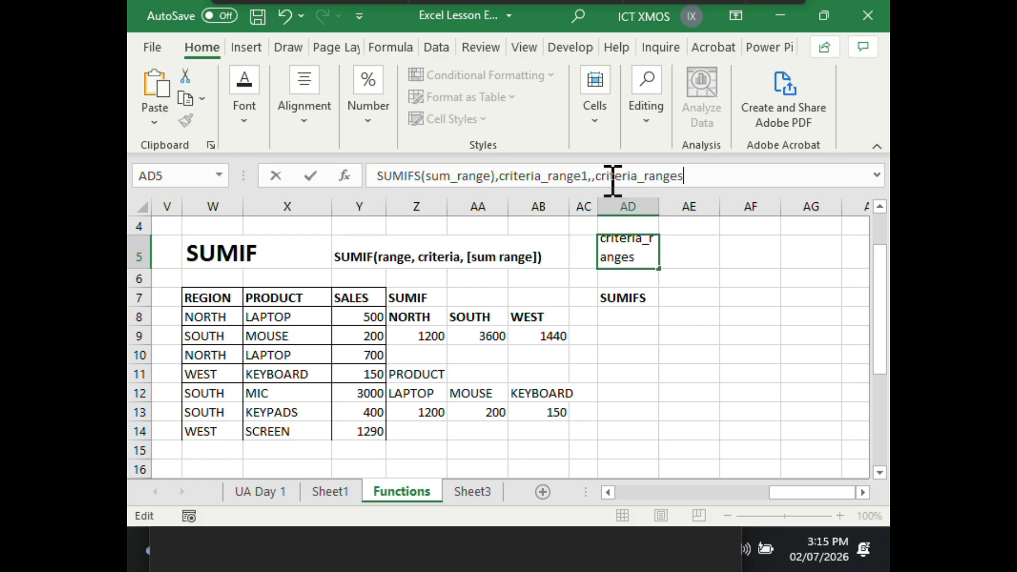
key("BackSpace")
type("2")
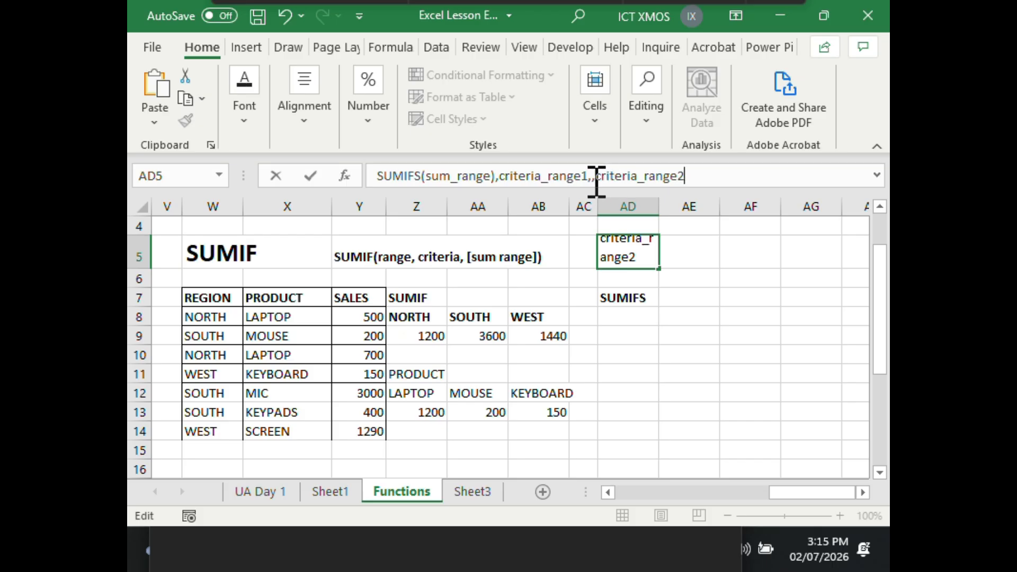
Insert the argument "criteria1" between criteria_range1 and criteria_range2 in the AD5 syntax note
left_click(592, 180)
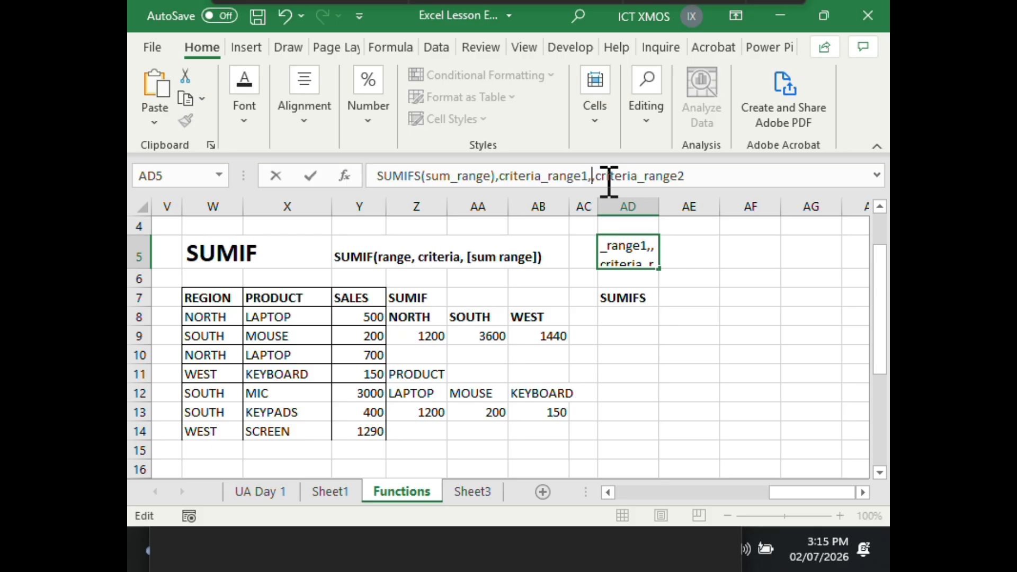
type("criteria")
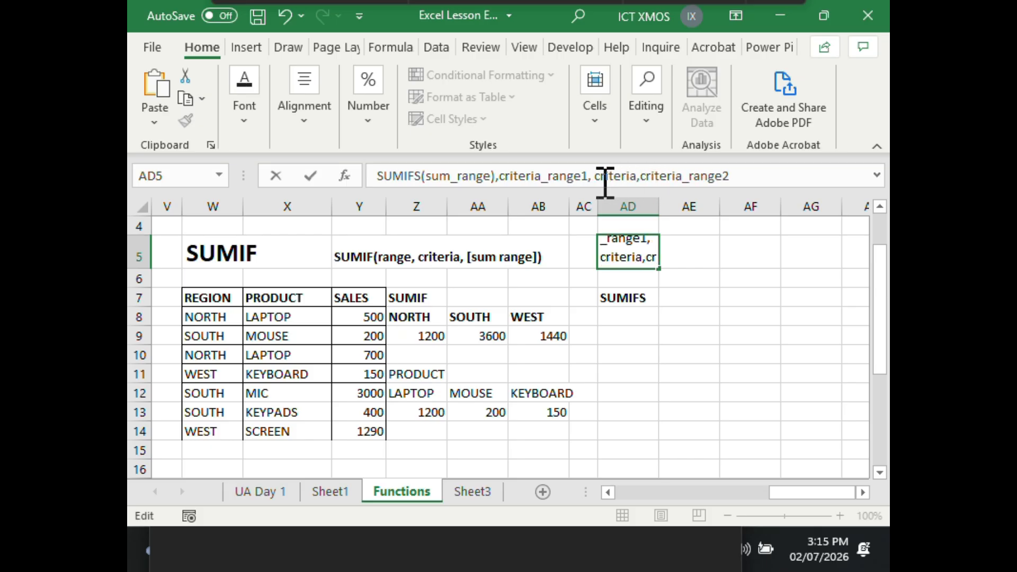
left_click(598, 181)
key("BackSpace")
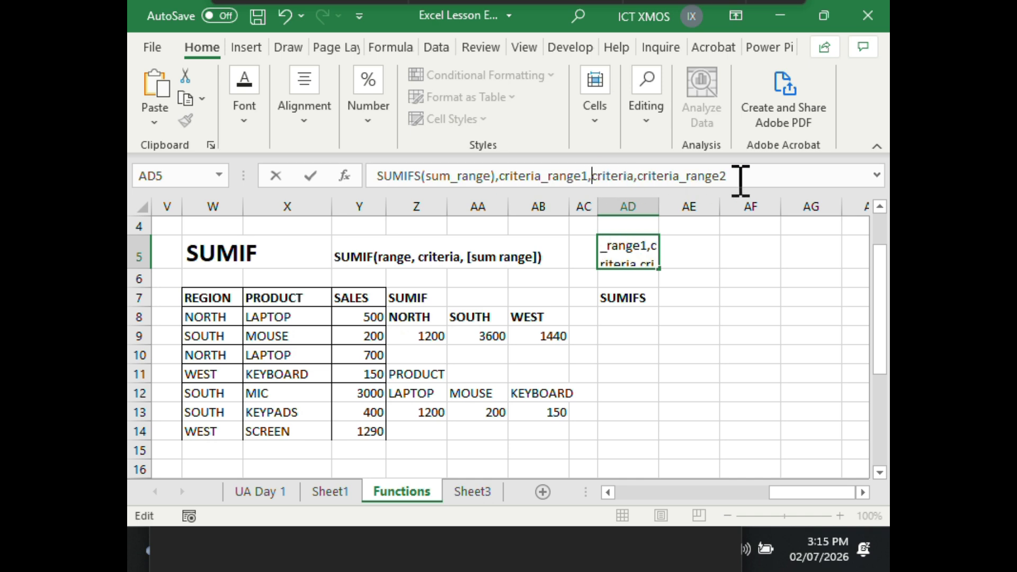
left_click(639, 179)
left_click(635, 178)
type("1")
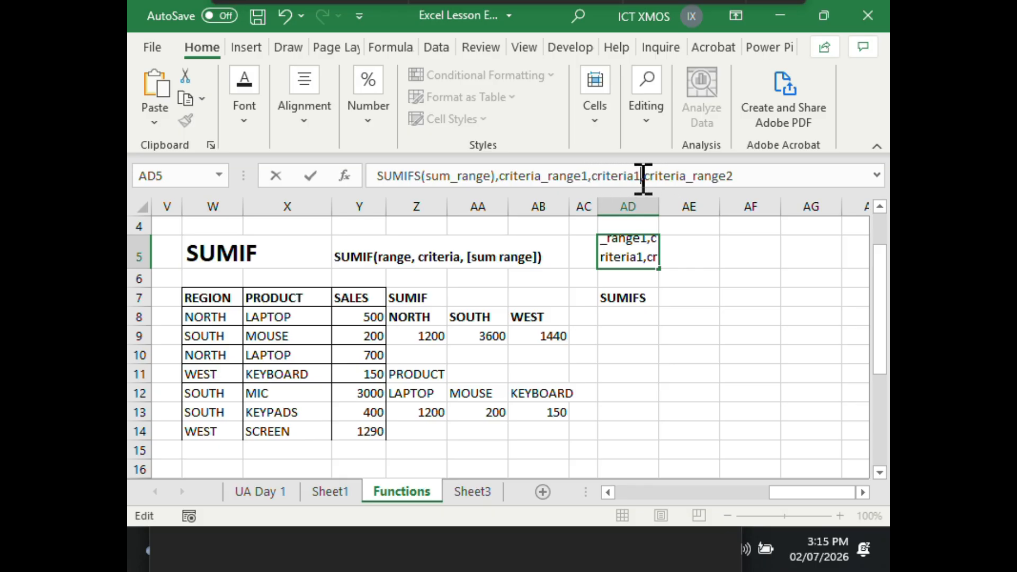
Finish the SUMIFS syntax note in AD5 by adding ",criteria2 etc)" after criteria_range2, reusing the criteria1 text
left_click_drag(641, 177, 599, 177)
key("ctrl+c")
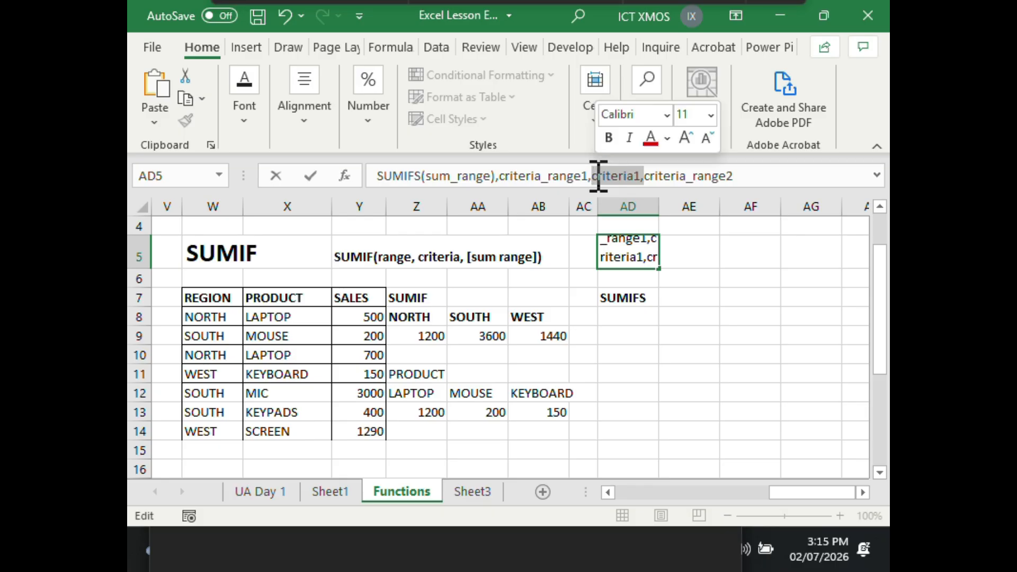
left_click(766, 176)
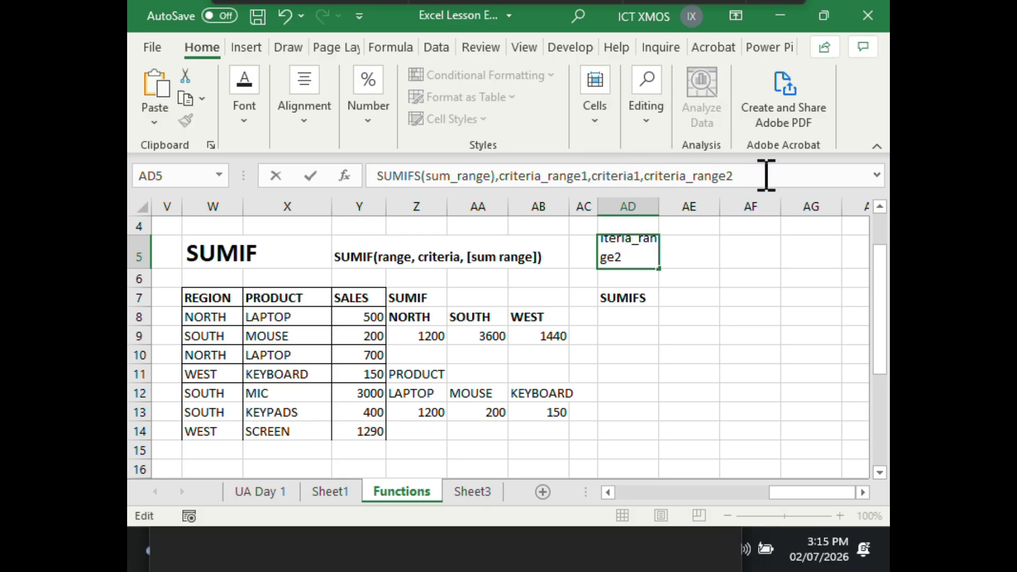
key("ctrl+v")
left_click(734, 177)
type(",")
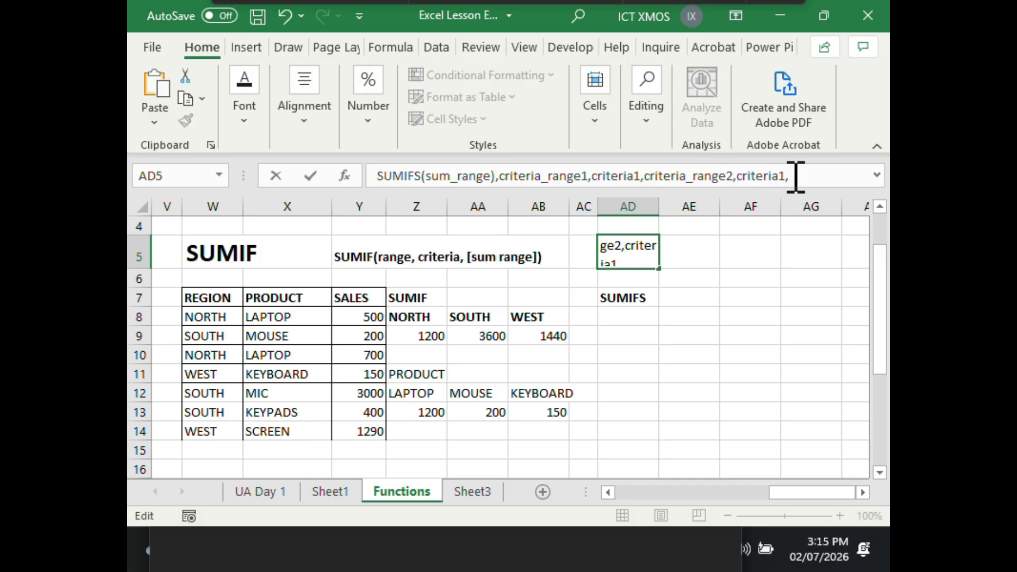
key("BackSpace")
key("BackSpace")
type("2 etc")
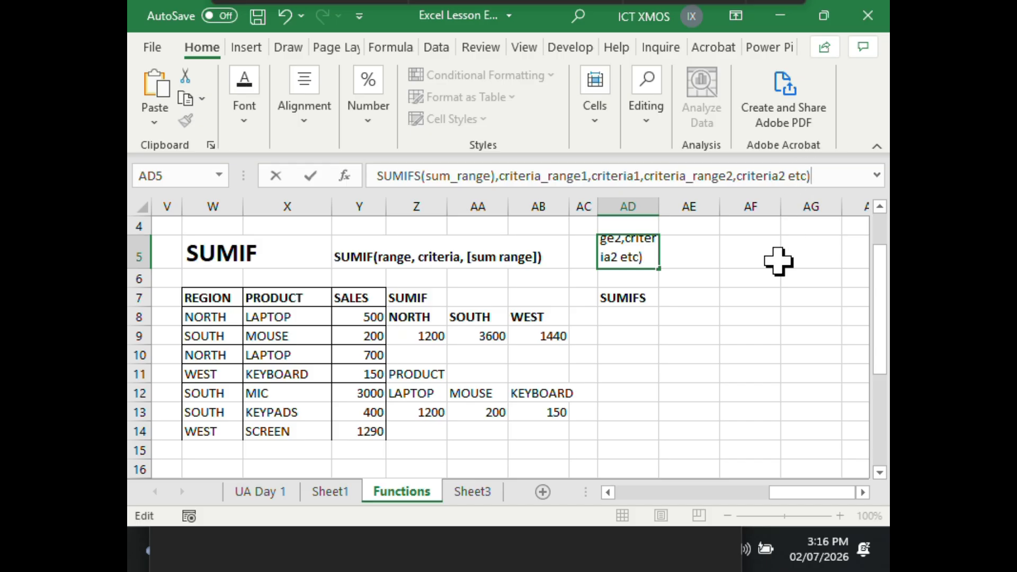
left_click(750, 335)
Make the SUMIFS syntax note in AD5 bold
left_click(636, 265)
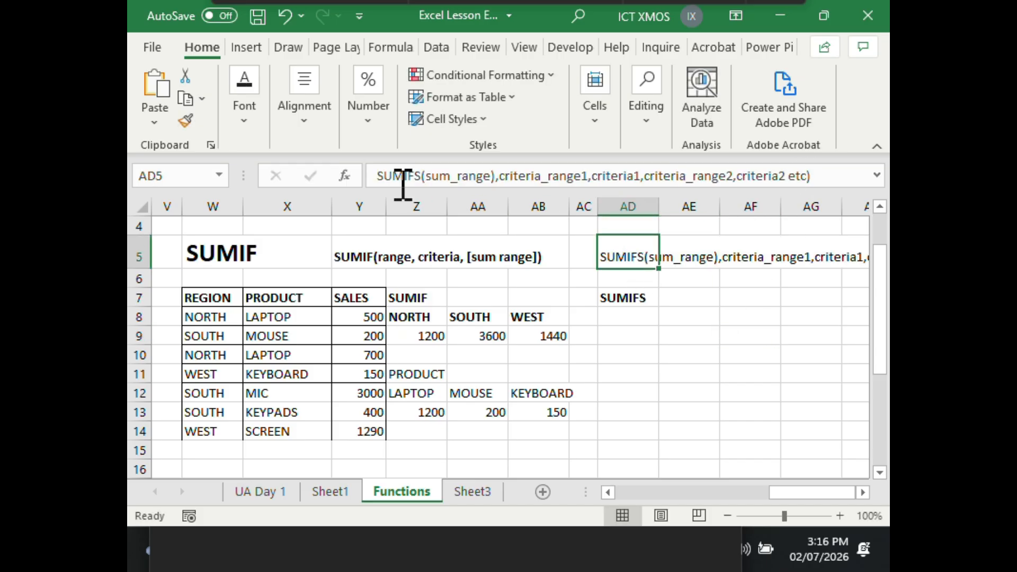
left_click(243, 121)
left_click(235, 203)
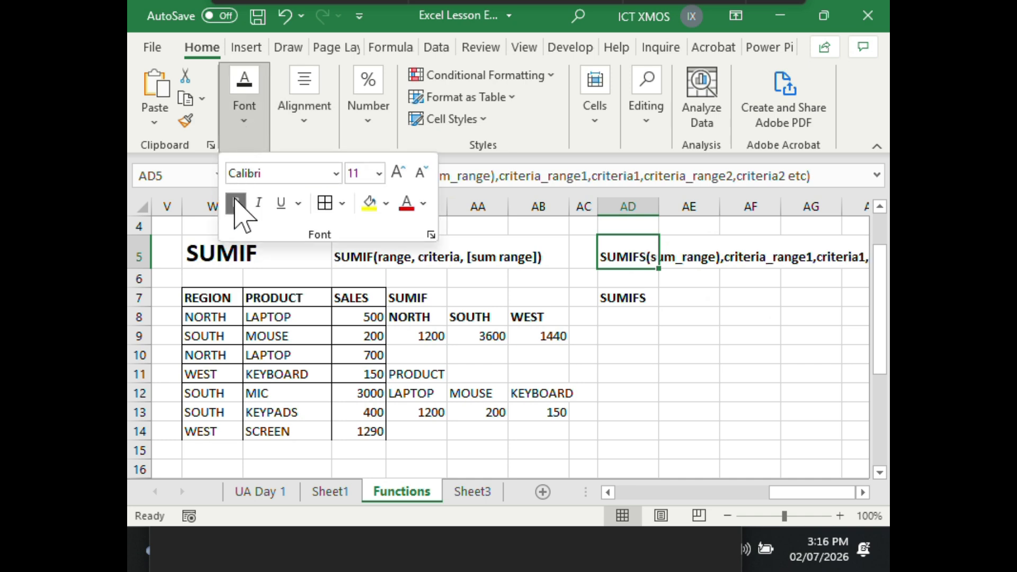
left_click(636, 259)
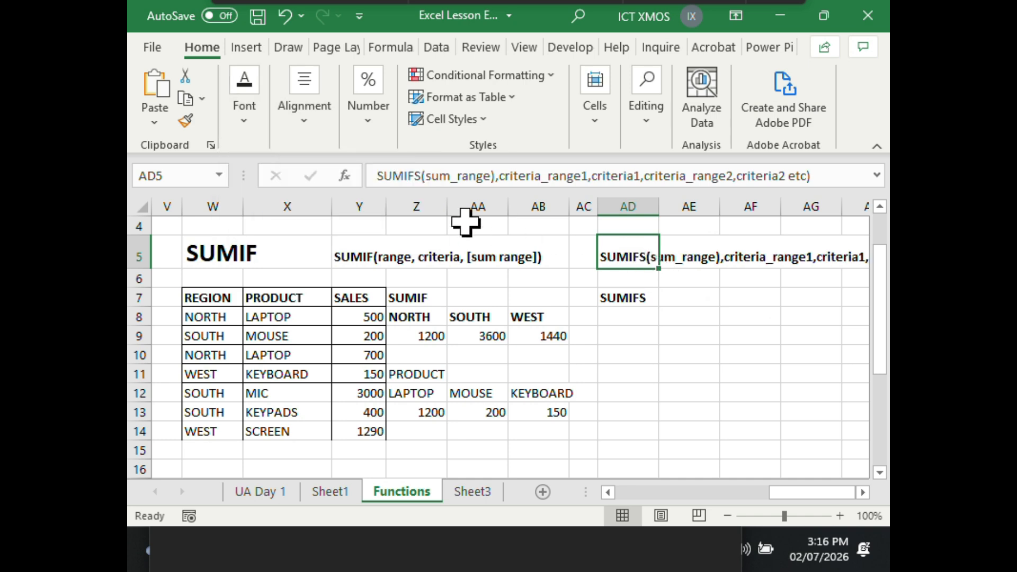
Wrap the text in AD5, then widen column AD and reduce the height of row 5 to fit the note
right_click(623, 258)
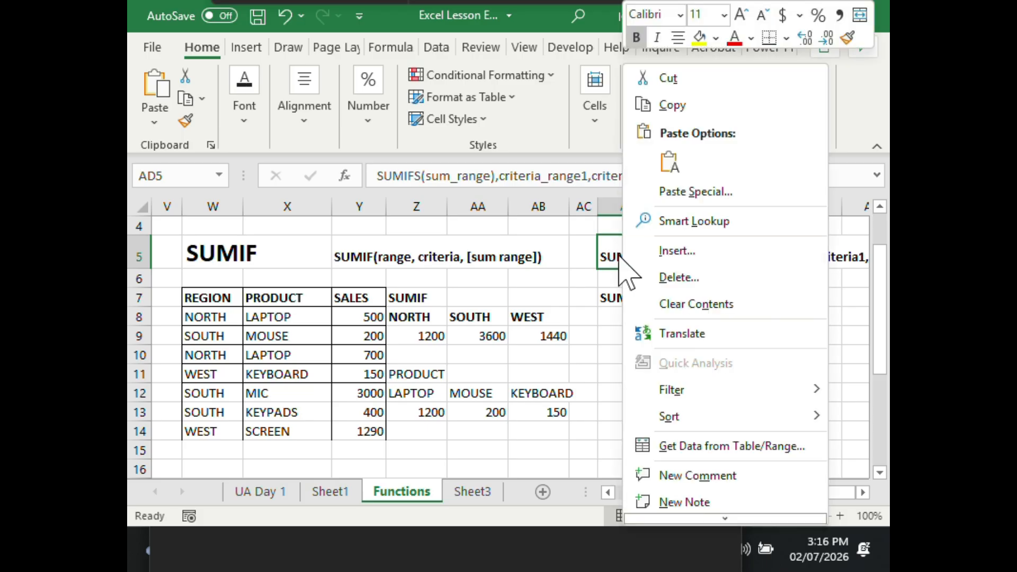
left_click(308, 130)
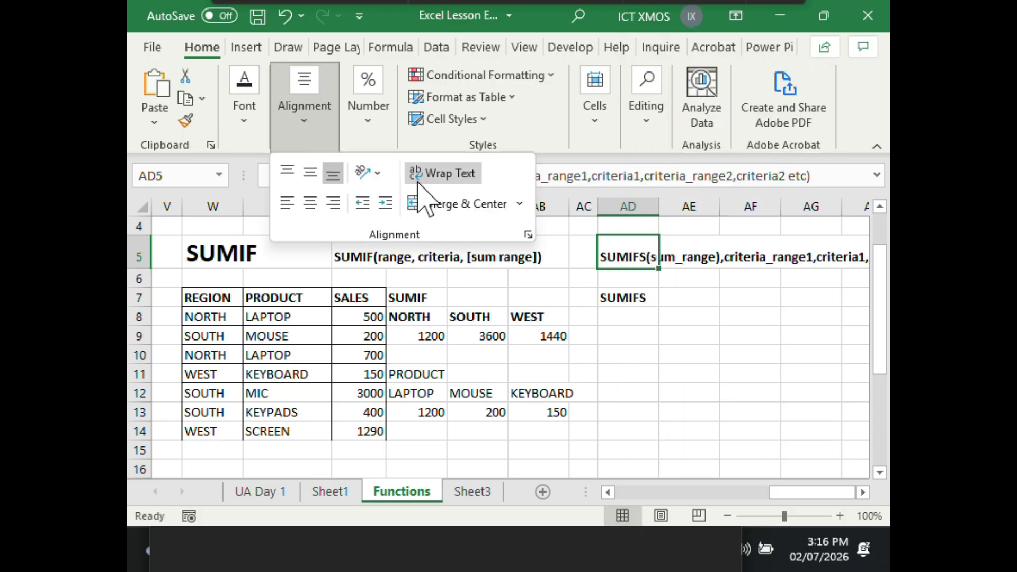
left_click(440, 172)
left_click(642, 298)
left_click_drag(659, 207, 817, 212)
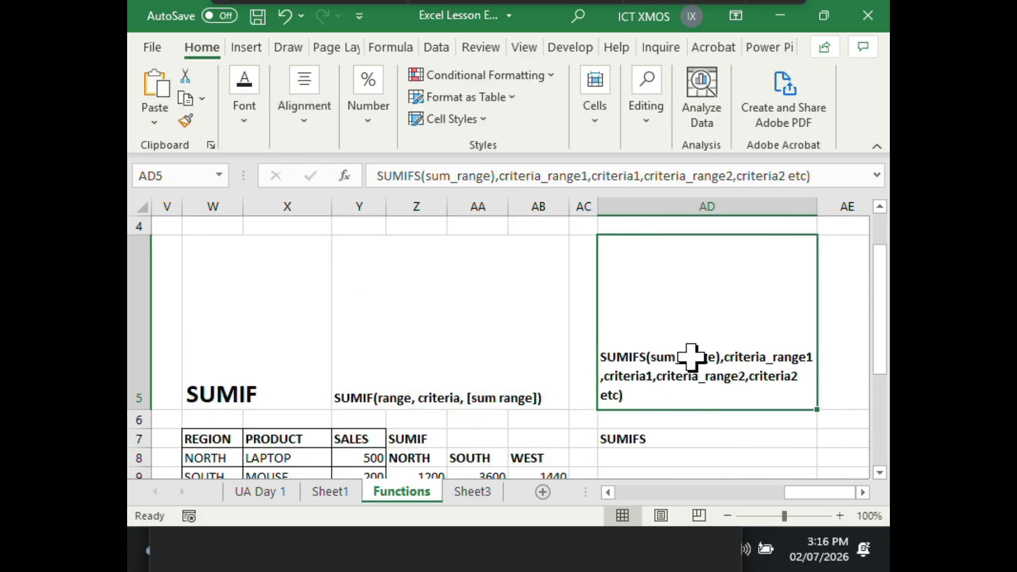
left_click_drag(139, 408, 140, 321)
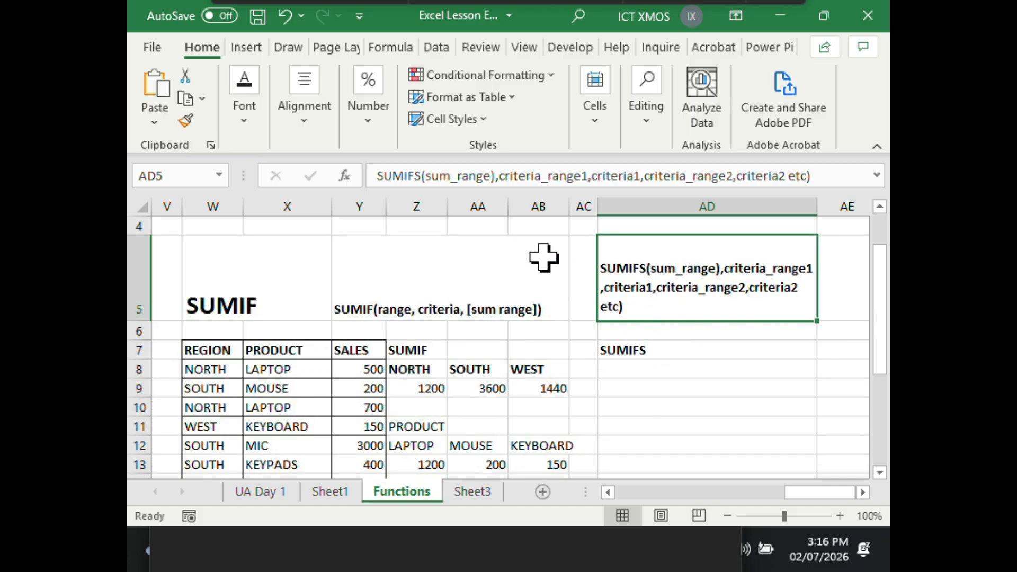
Remove the misplaced closing bracket after sum_range in the AD5 syntax note
left_click(422, 176)
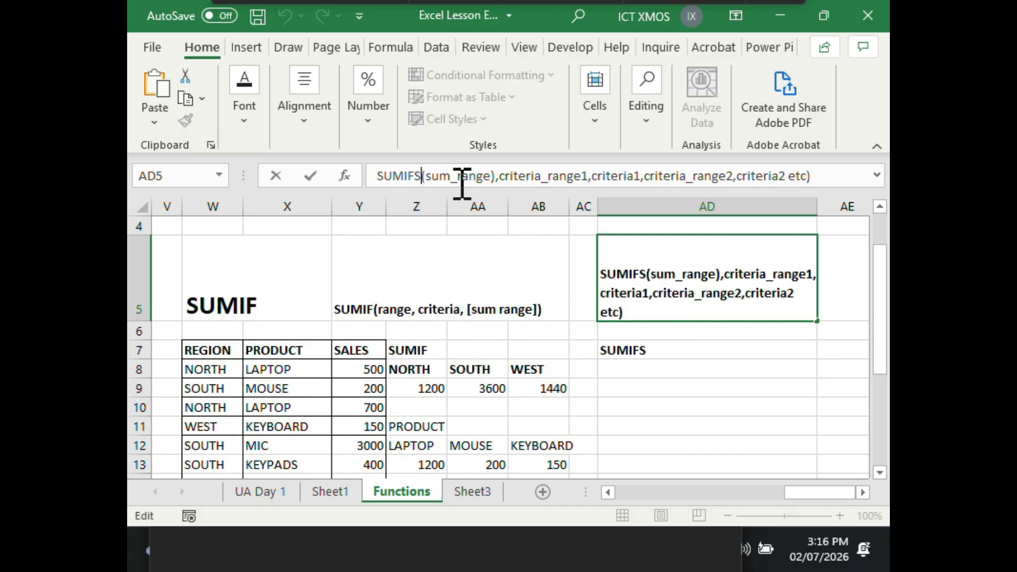
left_click(498, 177)
key("BackSpace")
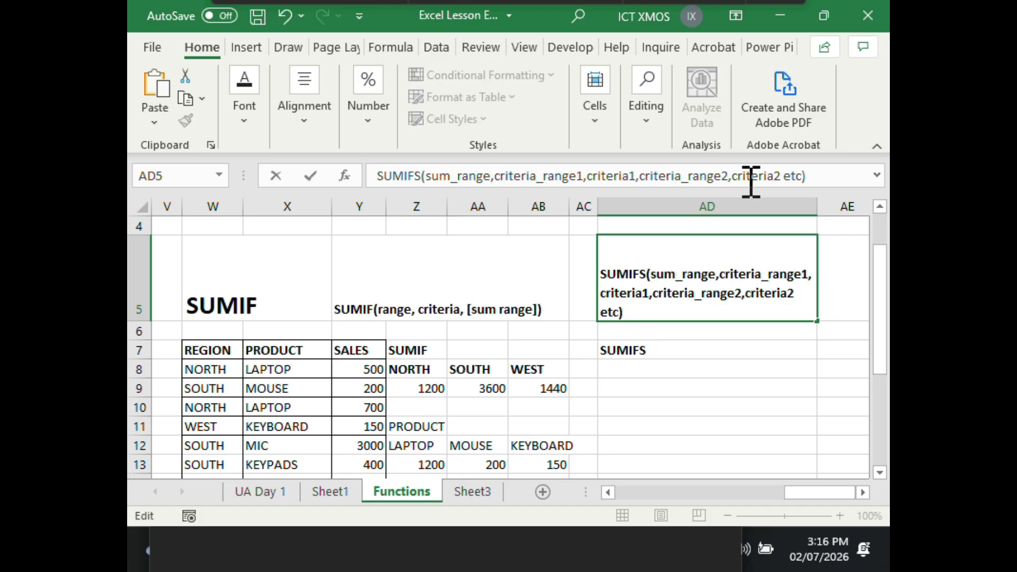
left_click(773, 388)
left_click(696, 290)
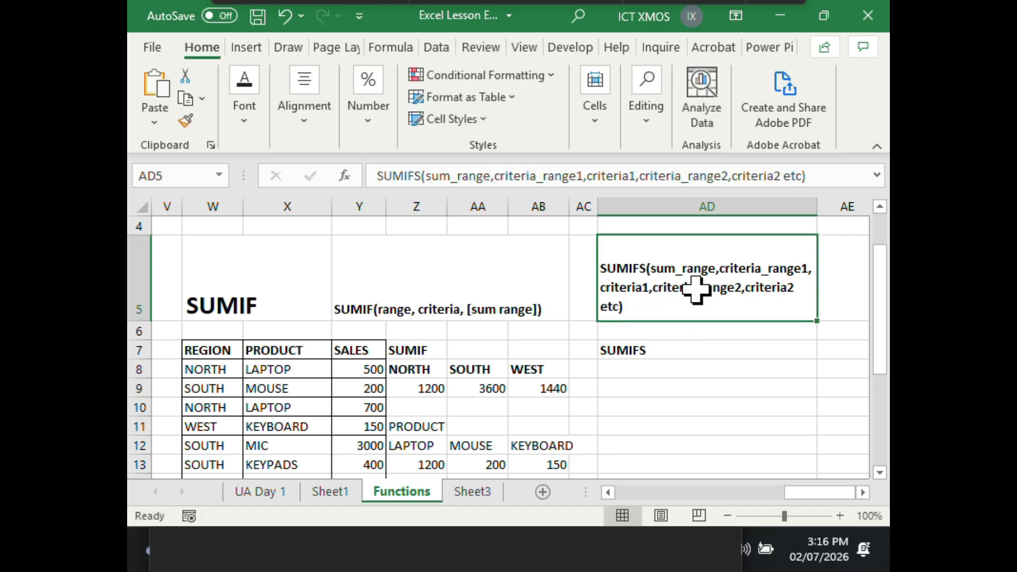
Split the AD5 syntax note over four lines, with breaks before criteria_range1, criteria_range2 and "etc)"
left_click(690, 371)
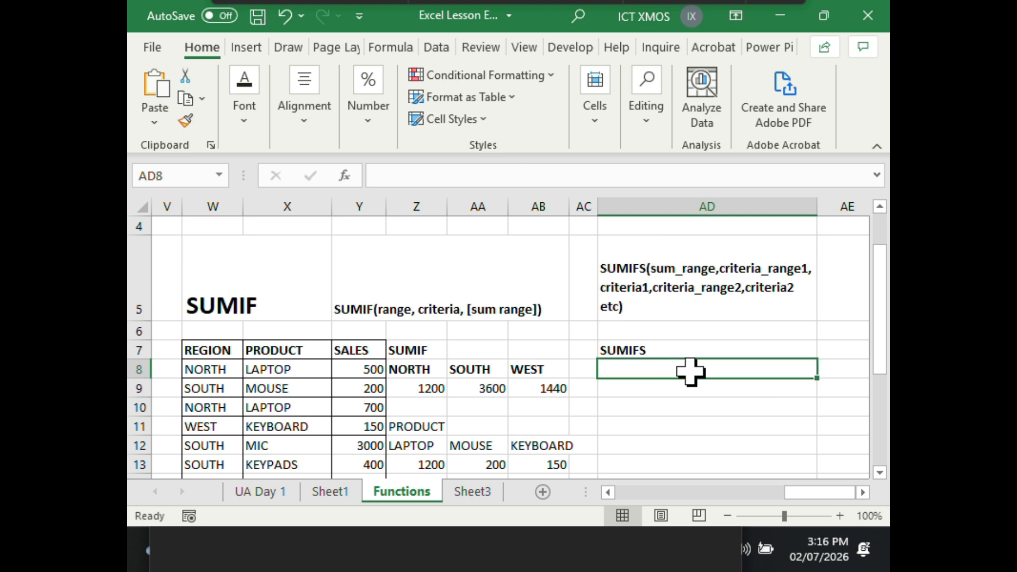
left_click(654, 278)
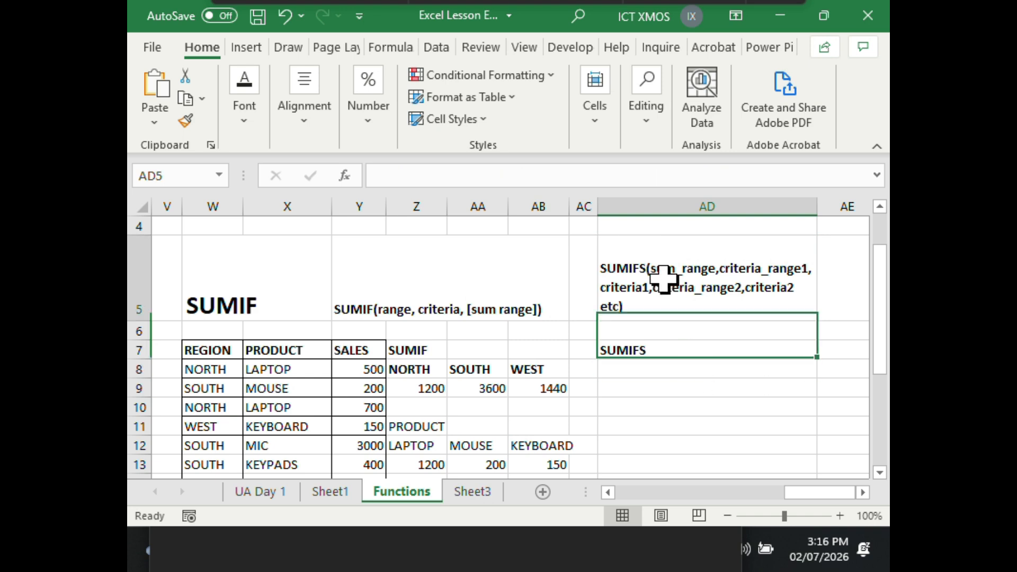
left_click(498, 176)
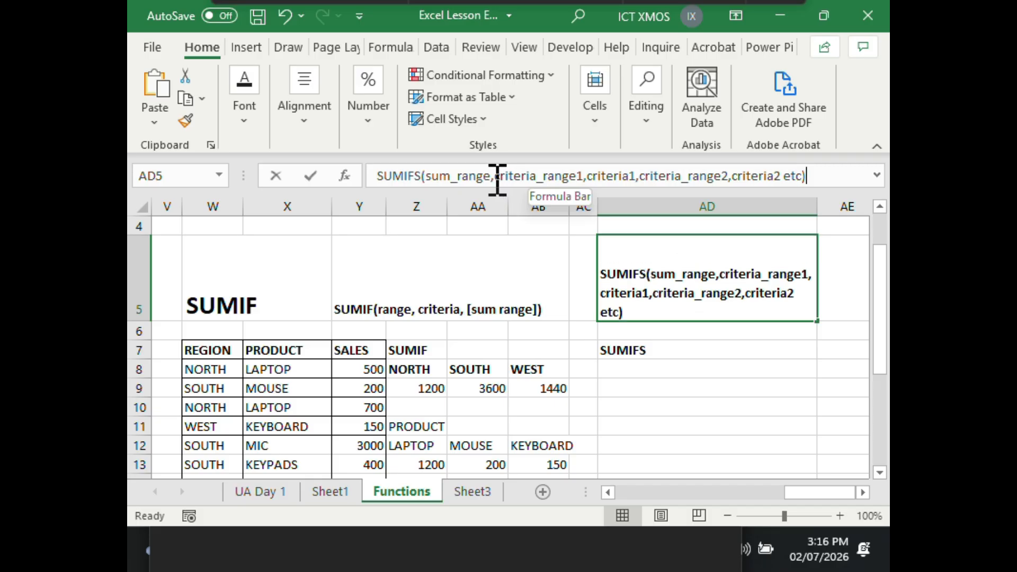
key("alt+Return")
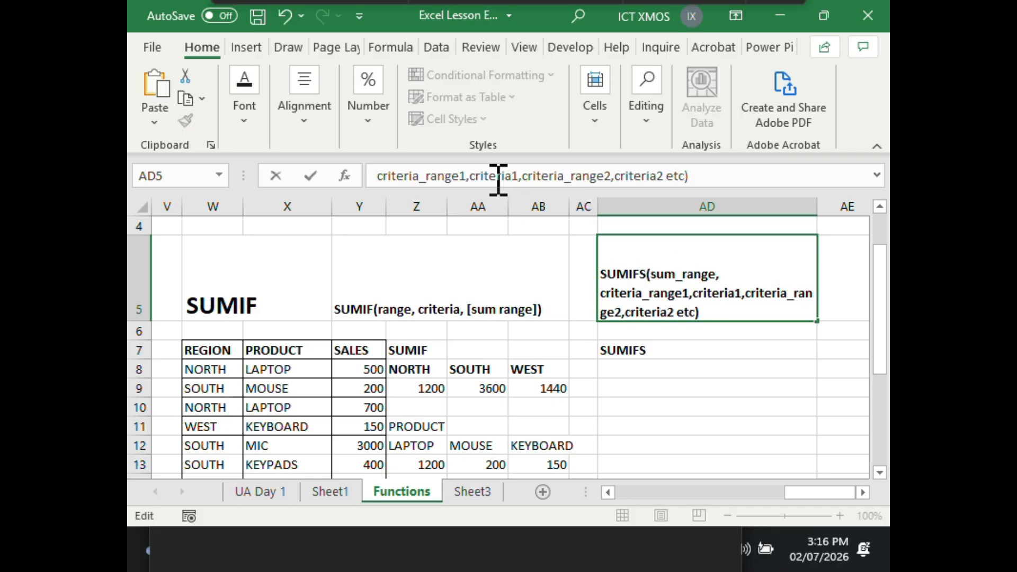
left_click(526, 177)
key("alt+Return")
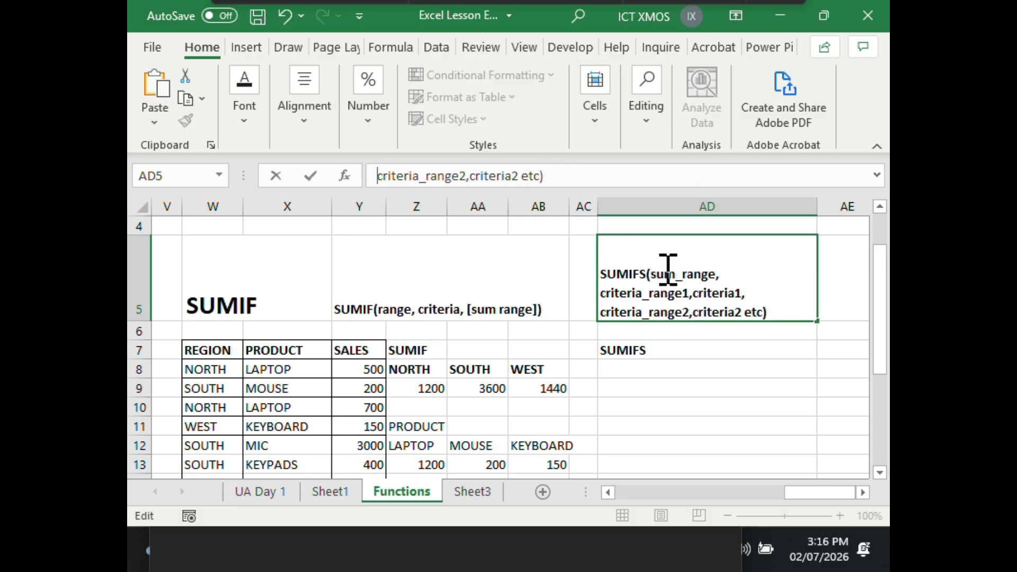
left_click(524, 176)
key("alt+Return")
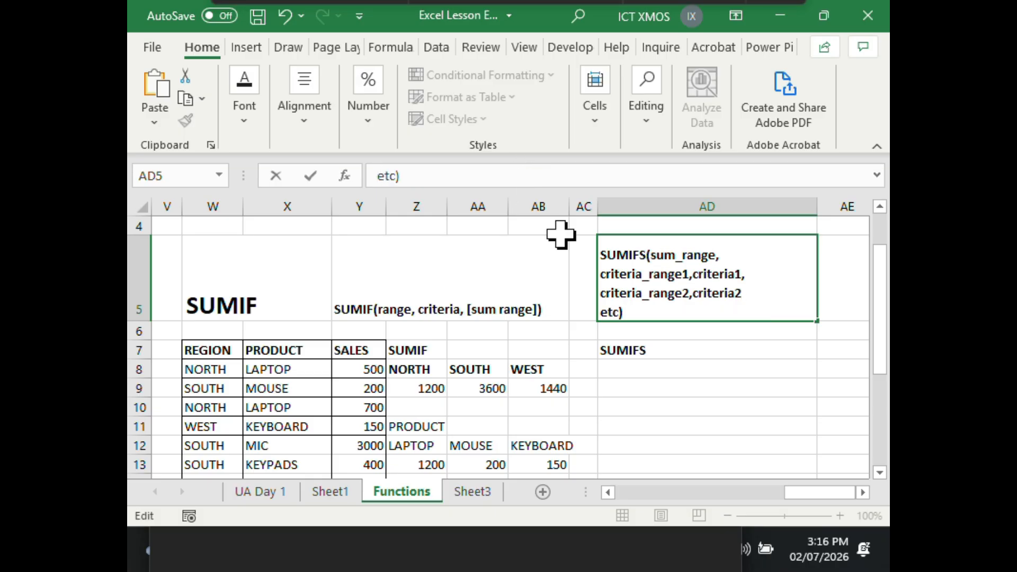
left_click(693, 424)
Examine the criteria range, criterion and sum range in the LAPTOP SUMIF formula in Z13 alongside the SUMIFS syntax note
left_click(697, 371)
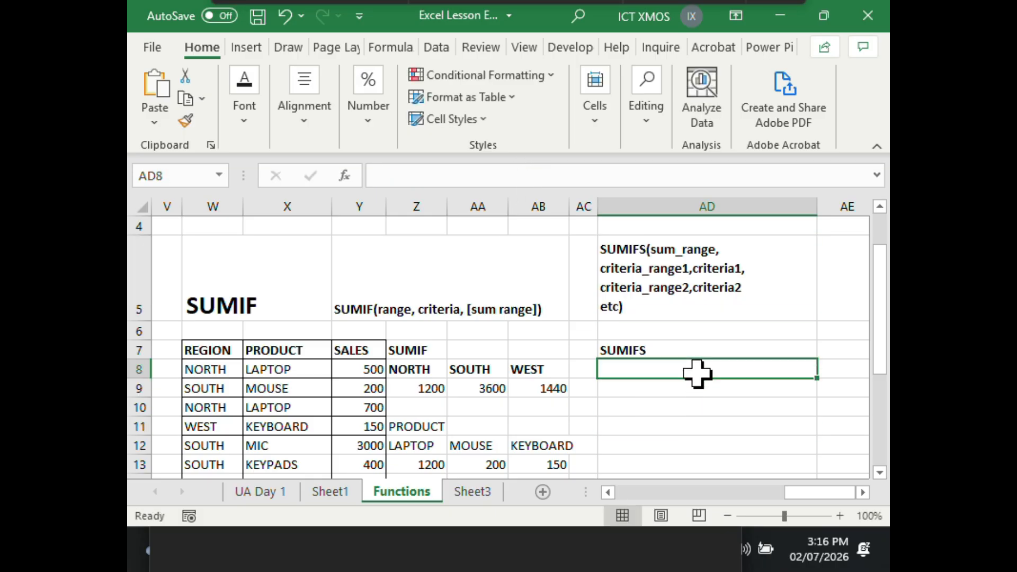
scroll(696, 418, "down", 1)
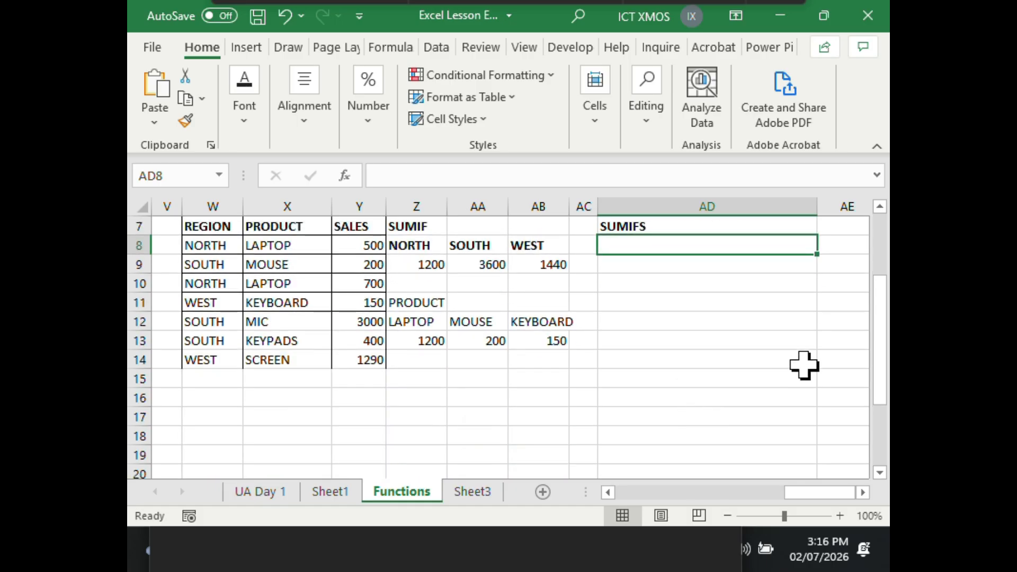
left_click(880, 207)
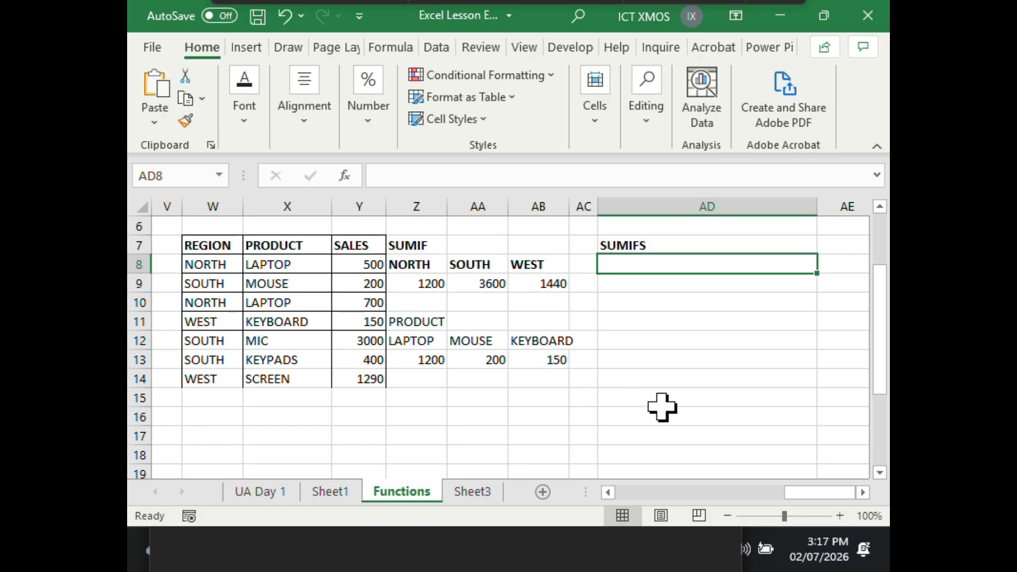
left_click(421, 360)
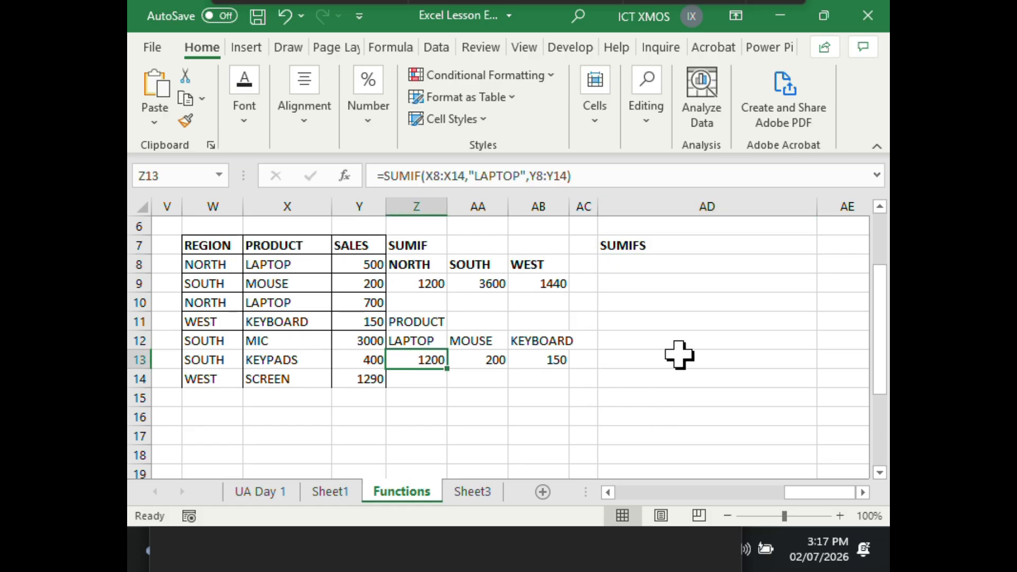
scroll(679, 355, "up", 1)
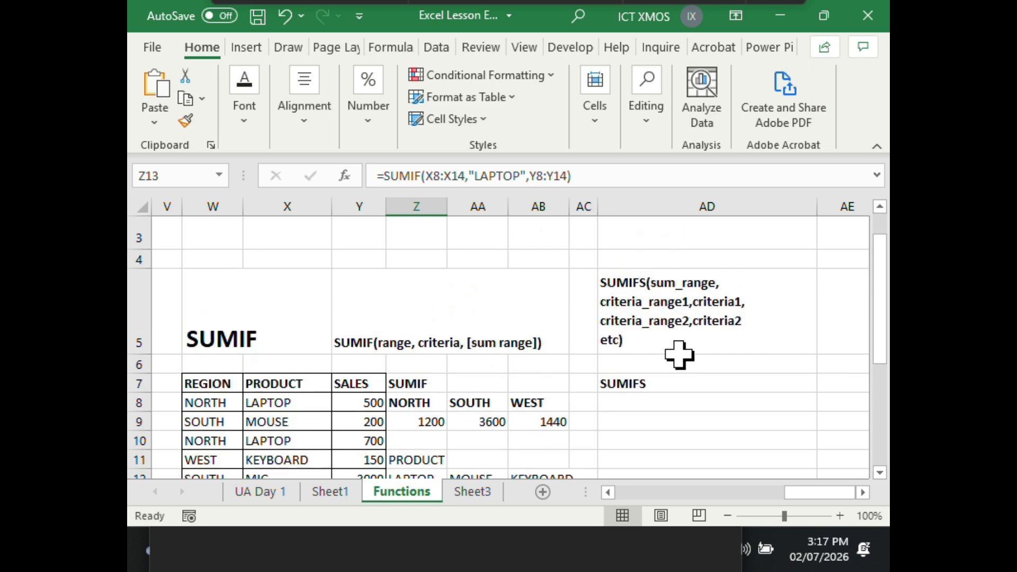
left_click(595, 177)
left_click_drag(879, 318, 881, 340)
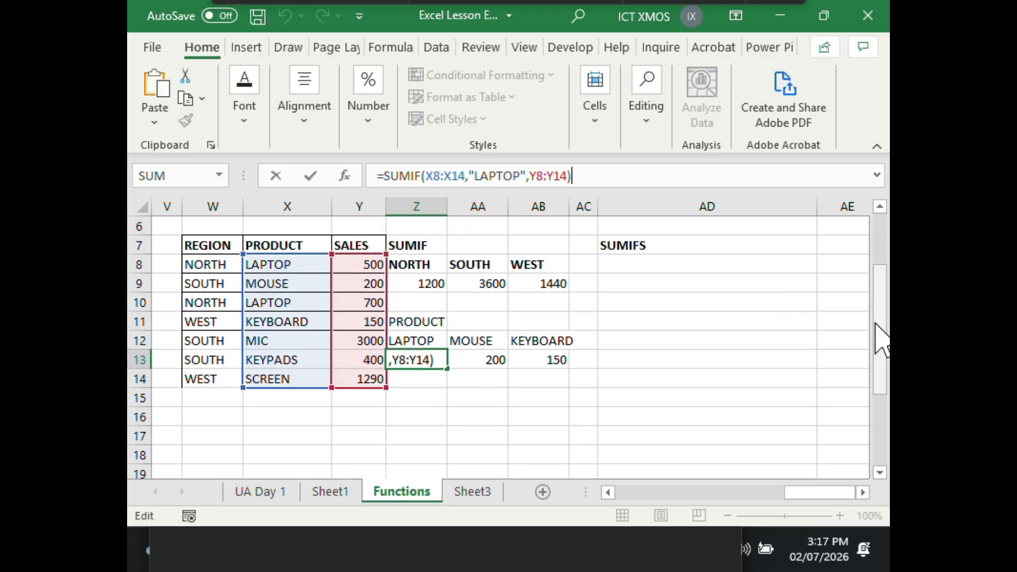
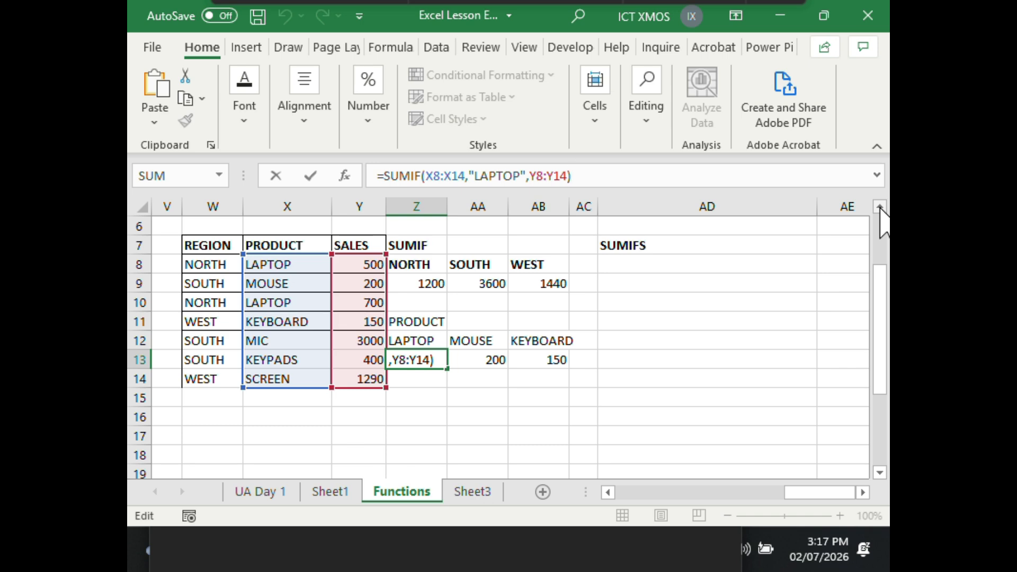
Compare the argument order of the LAPTOP SUMIF formula in Z13 with the SUMIFS syntax note in AD5, then leave the formula
left_click(880, 207)
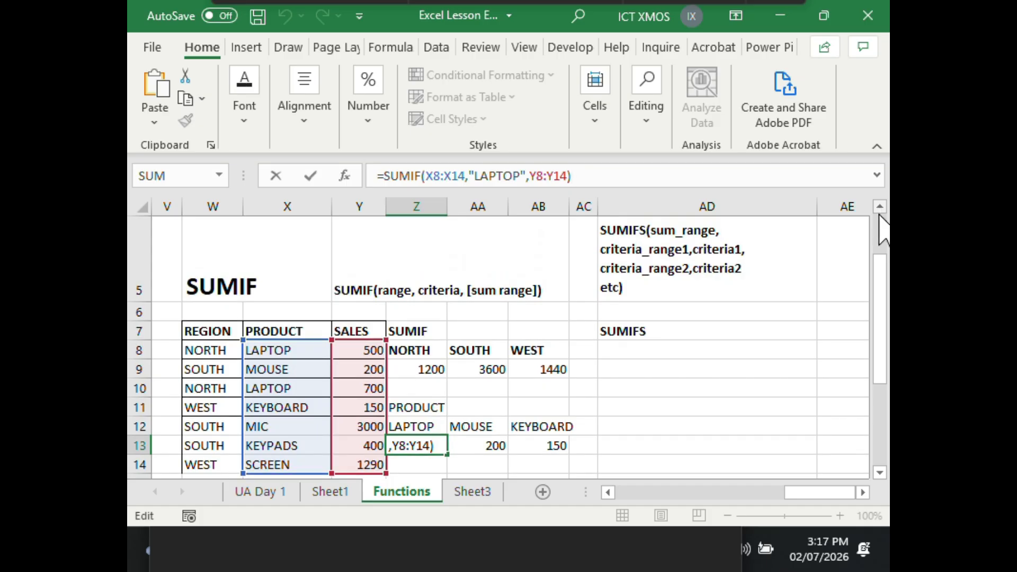
left_click(879, 472)
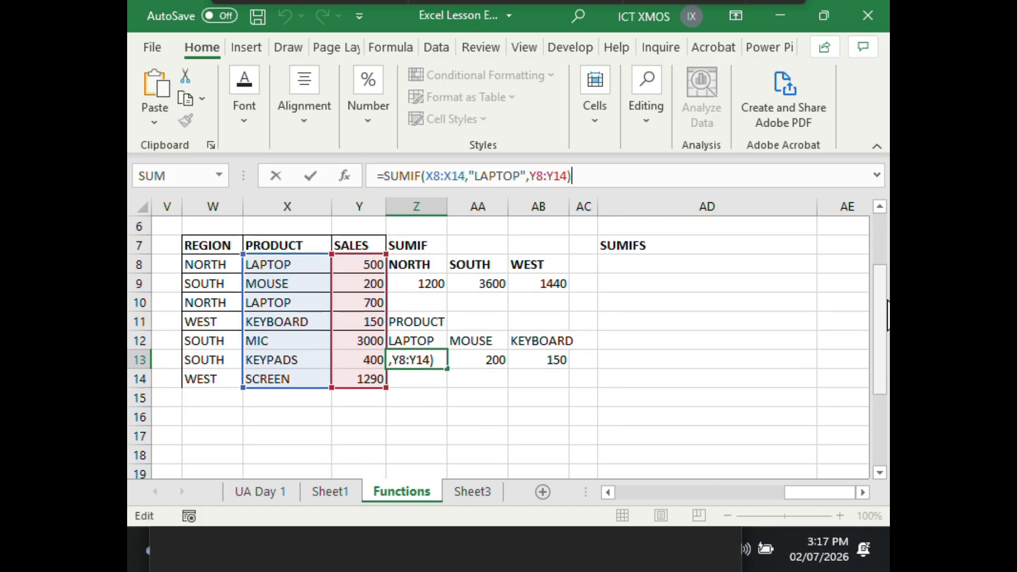
left_click(879, 207)
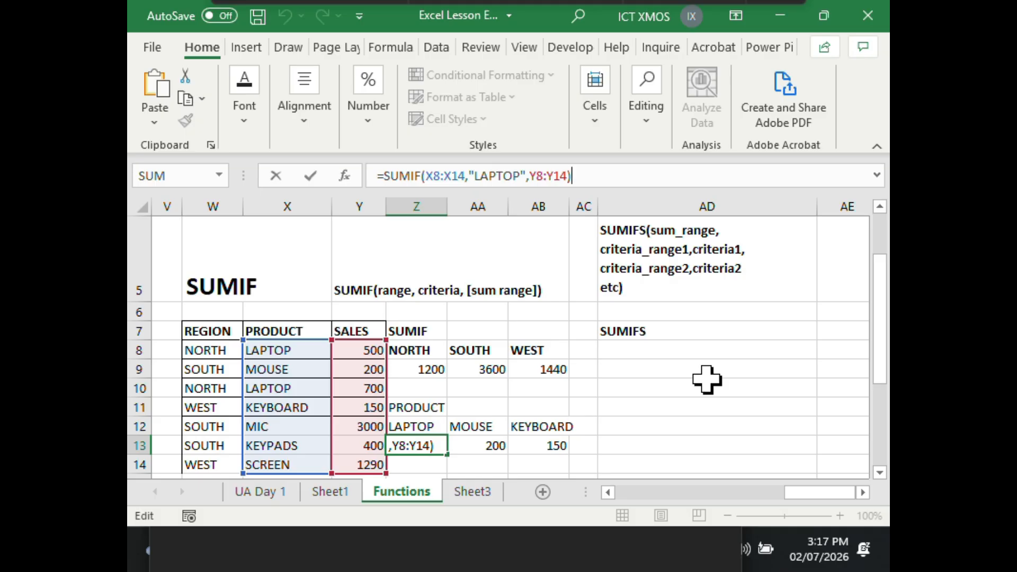
left_click(665, 363)
Copy the NORTH LAPTOP record in W10:Y10 into row 15 as a new record at the end of the sales table
scroll(589, 380, "down", 1)
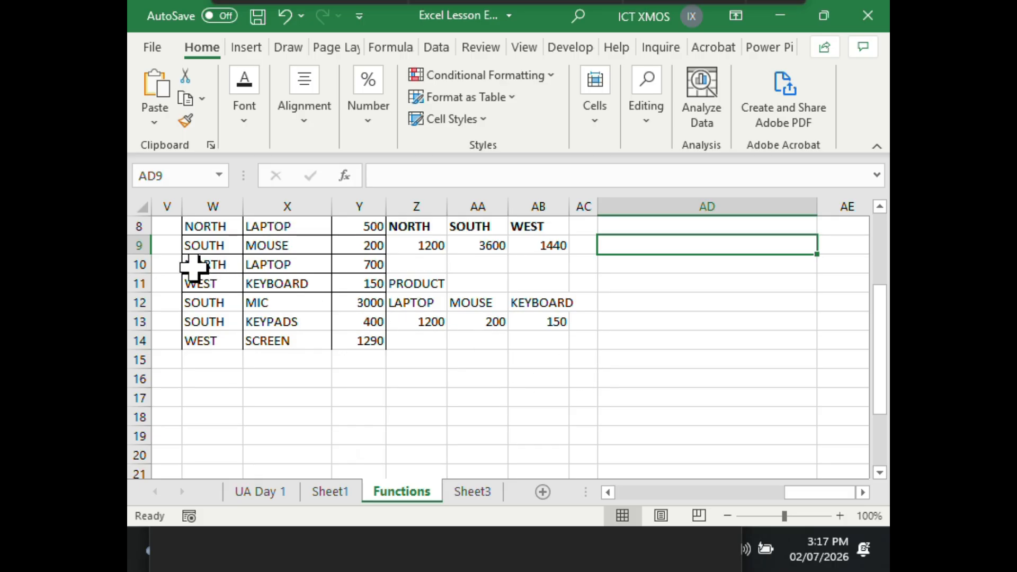
left_click_drag(193, 268, 346, 266)
key("ctrl+c")
left_click(208, 359)
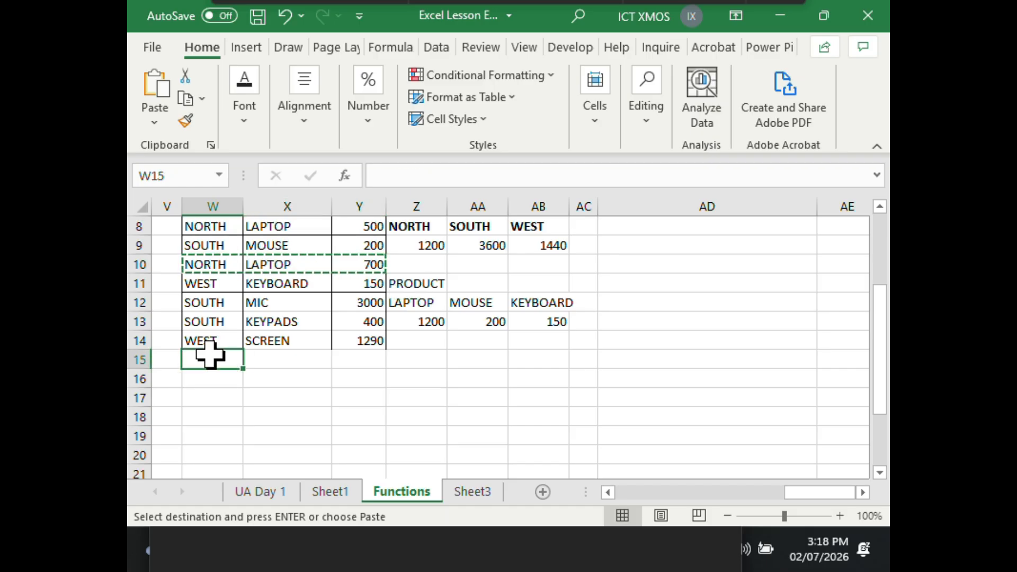
key("ctrl+v")
Replace the product in X15 with SCREEN, copied from X14
left_click(255, 340)
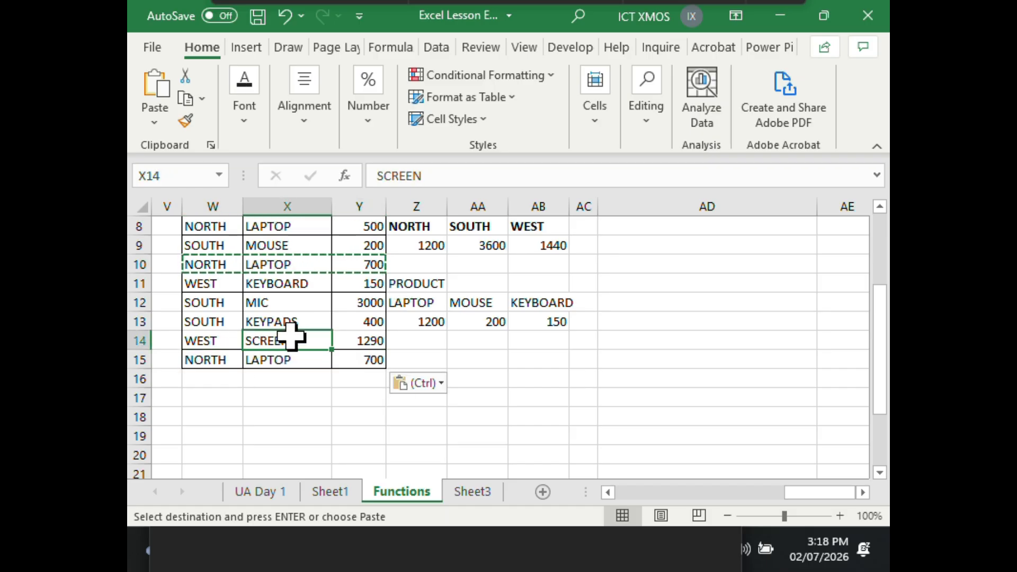
scroll(292, 336, "up", 1)
key("ctrl+c")
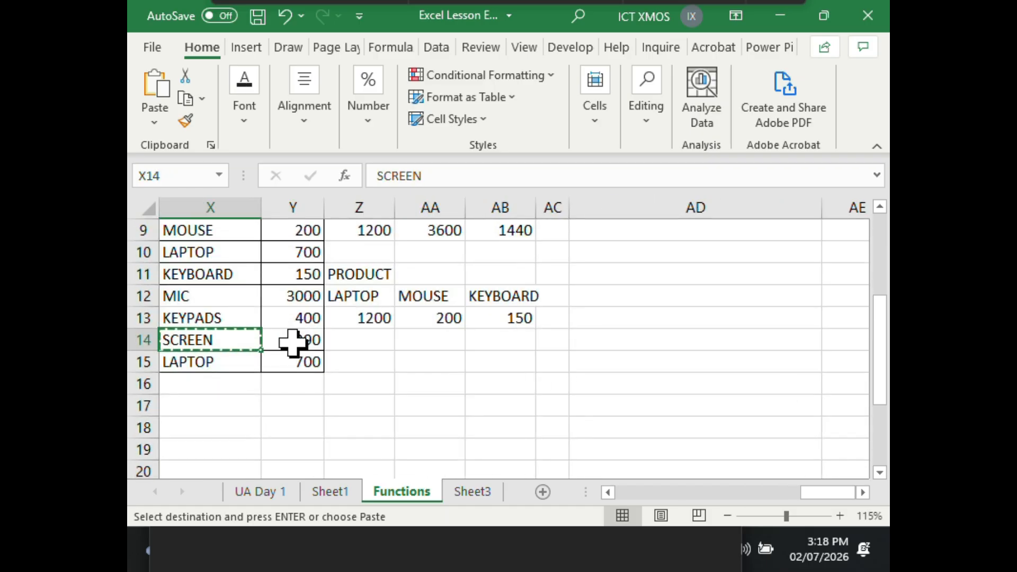
scroll(286, 347, "up", 2)
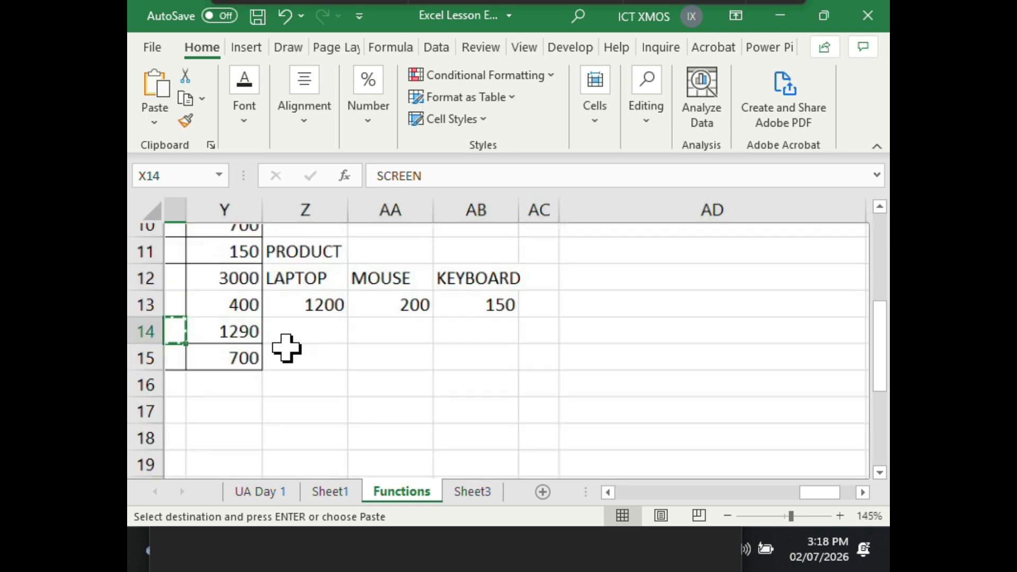
scroll(286, 348, "up", 1)
scroll(286, 347, "down", 3)
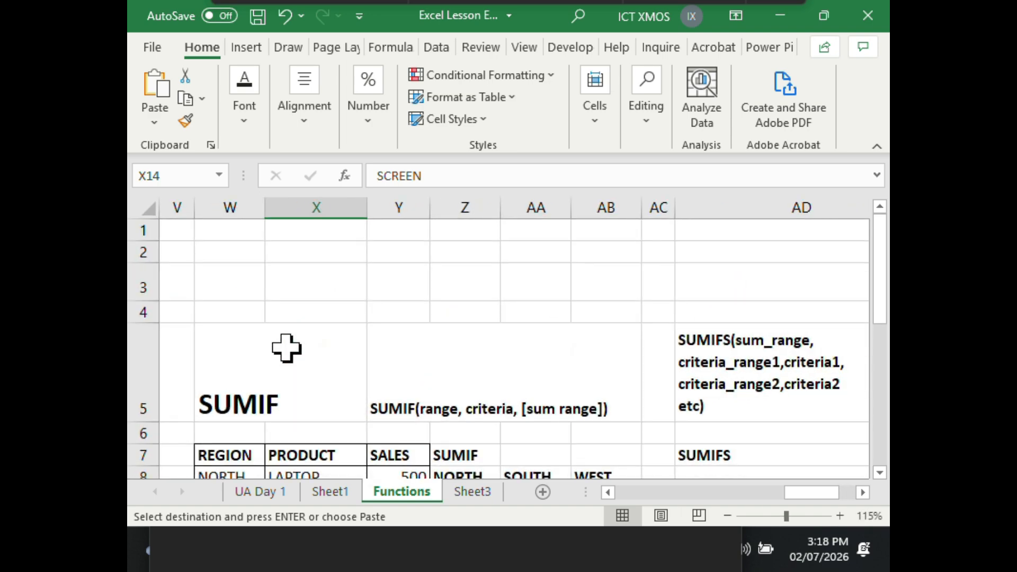
scroll(395, 369, "down", 2)
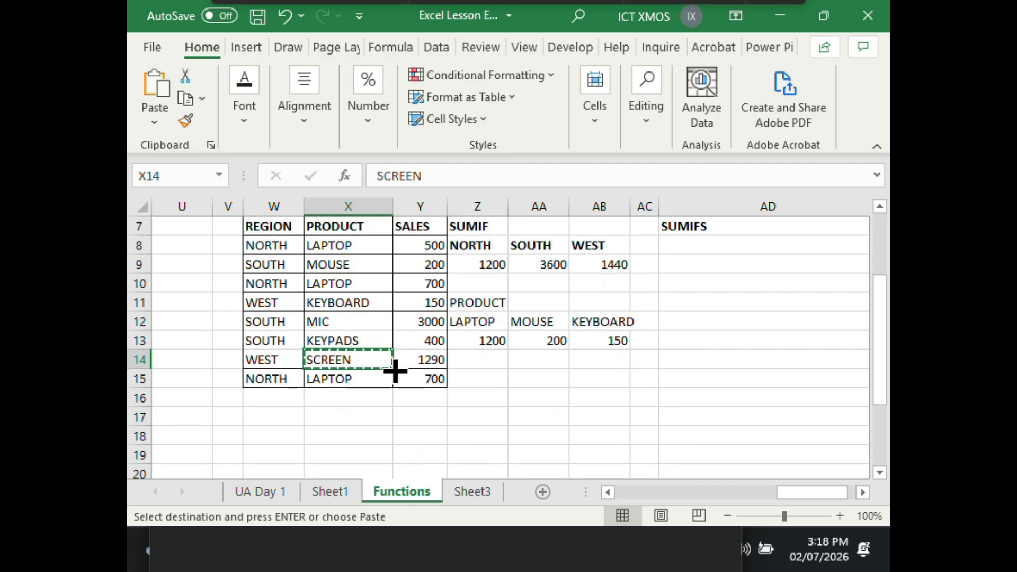
left_click(341, 379)
key("ctrl+v")
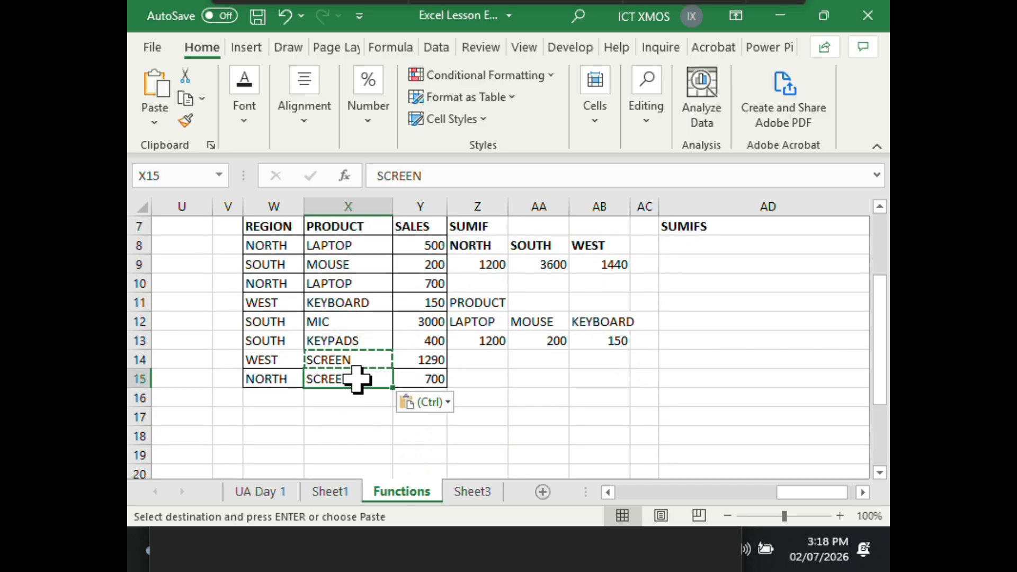
Set the sales value of the new NORTH SCREEN record in Y15 to 500
left_click(418, 379)
type("500")
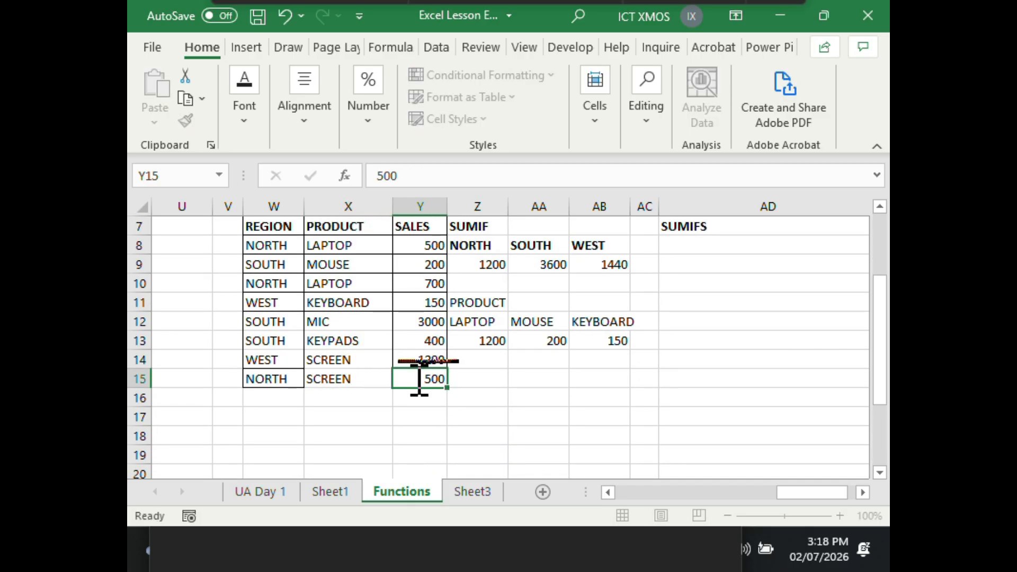
key("Return")
left_click(492, 379)
scroll(403, 378, "up", 1)
scroll(413, 377, "down", 1)
left_click(424, 378)
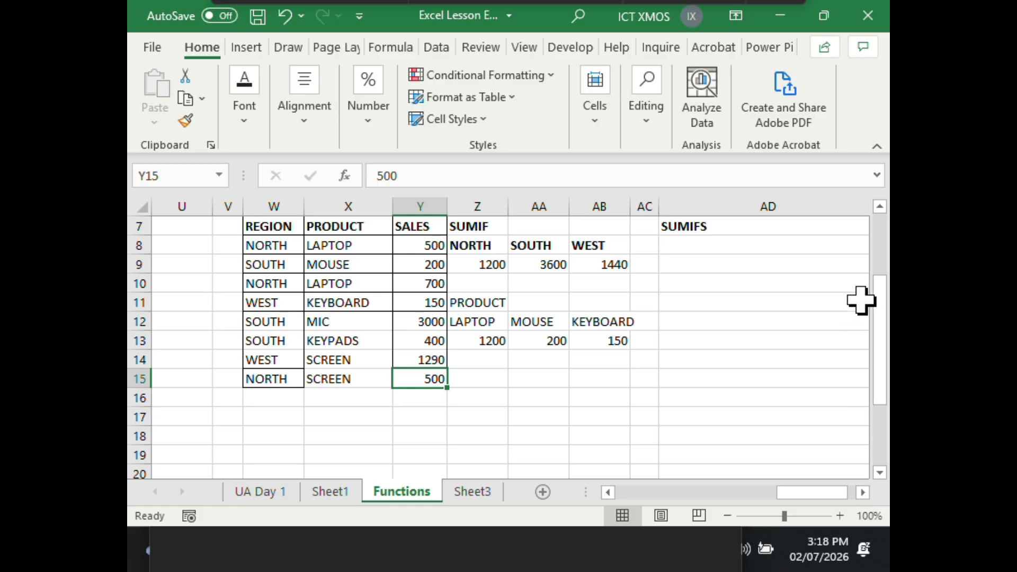
left_click(880, 208)
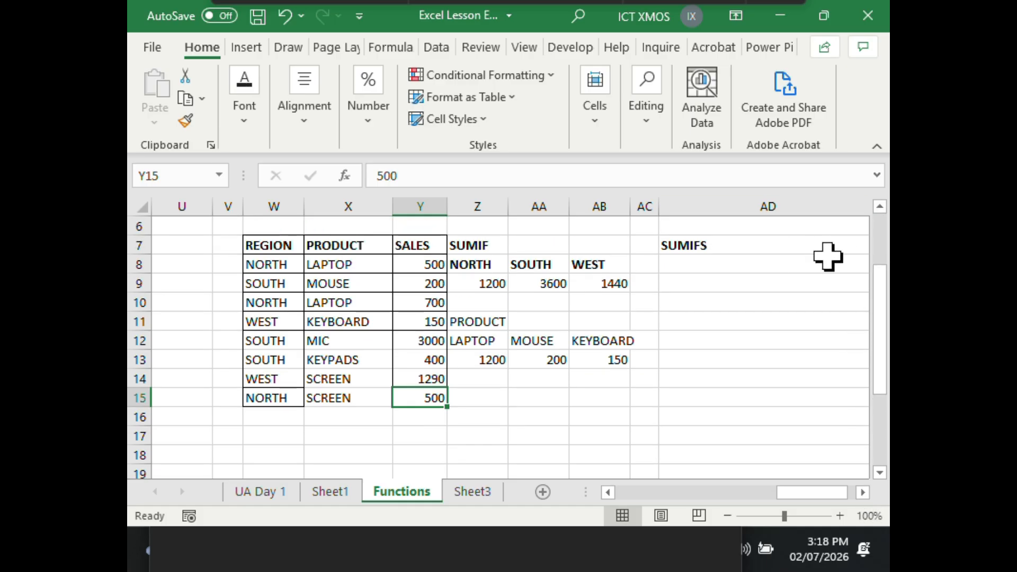
Apply all borders to the REGION, PRODUCT and SALES table in W7:Y15
left_click(270, 249)
left_click_drag(270, 249, 419, 395)
left_click(306, 128)
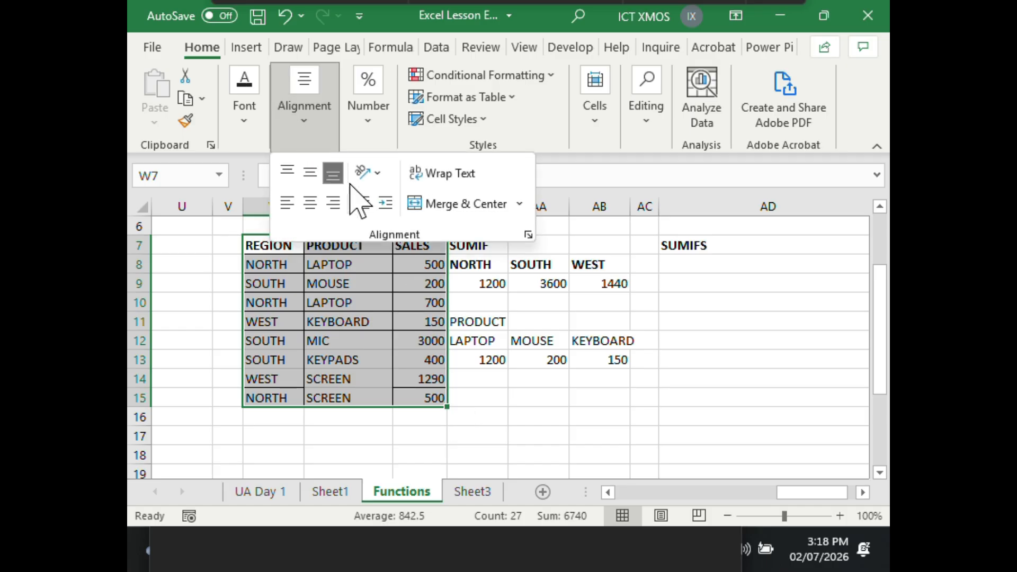
left_click(243, 130)
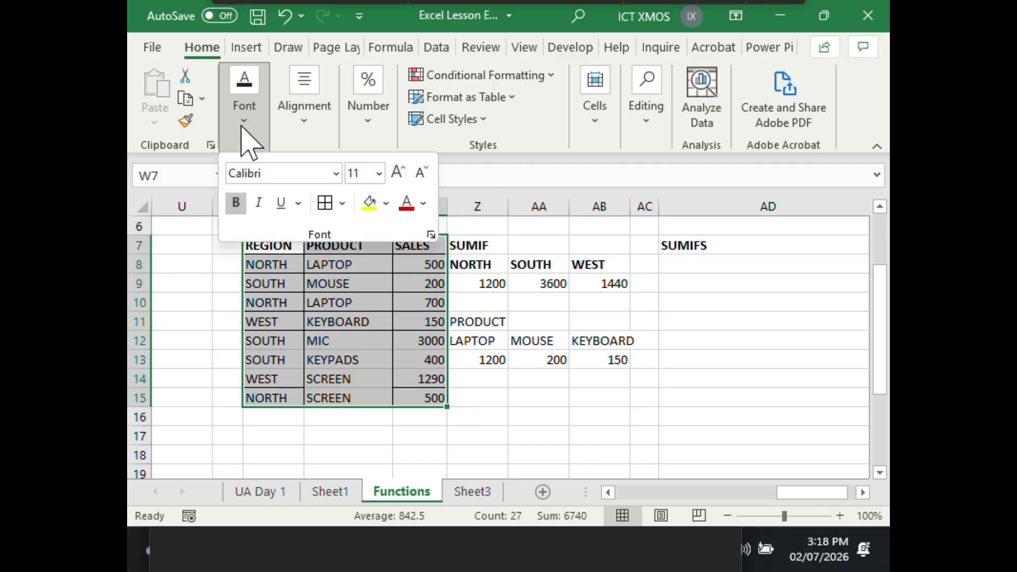
left_click(354, 318)
Examine the SUMIF results, the SUMIFS syntax note in column AD, and the REGION, PRODUCT and SALES columns
left_click(479, 360)
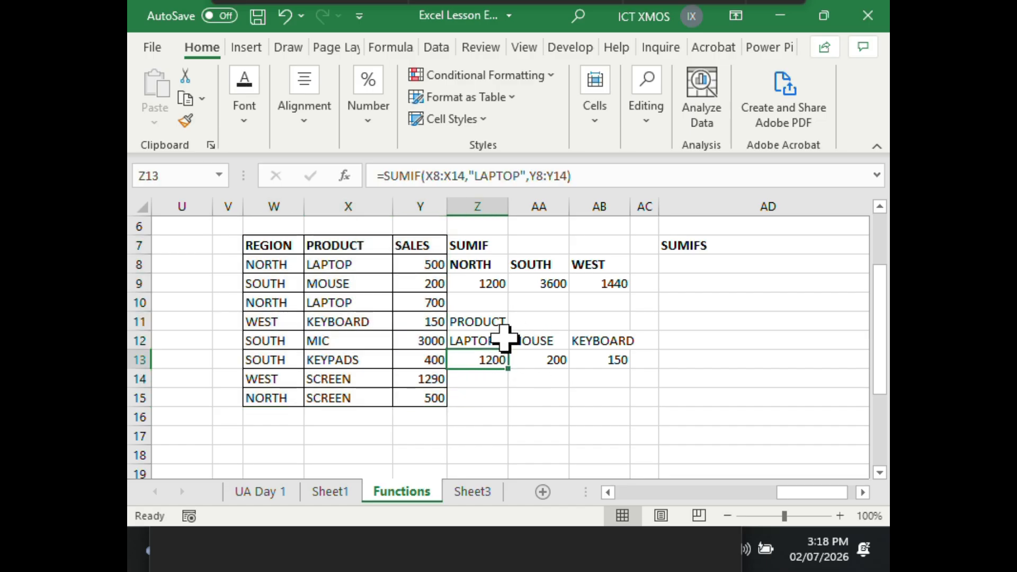
left_click(514, 401)
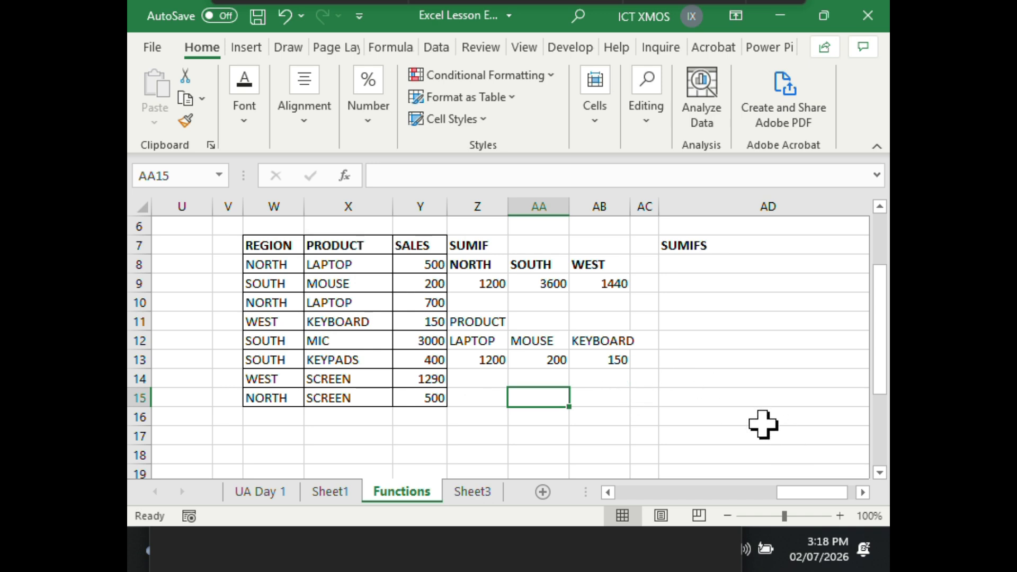
left_click(518, 343)
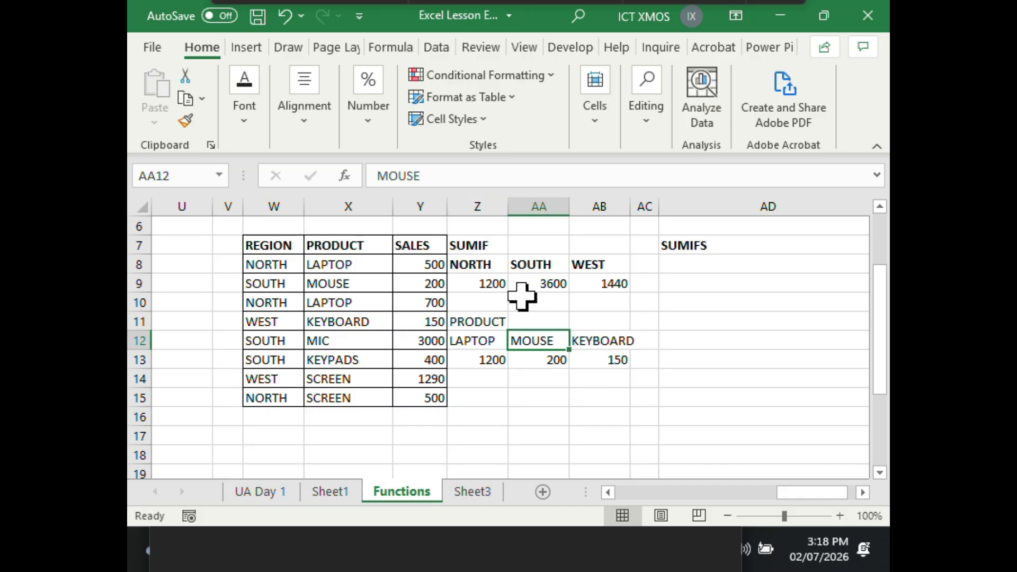
scroll(522, 297, "up", 1, "ctrl")
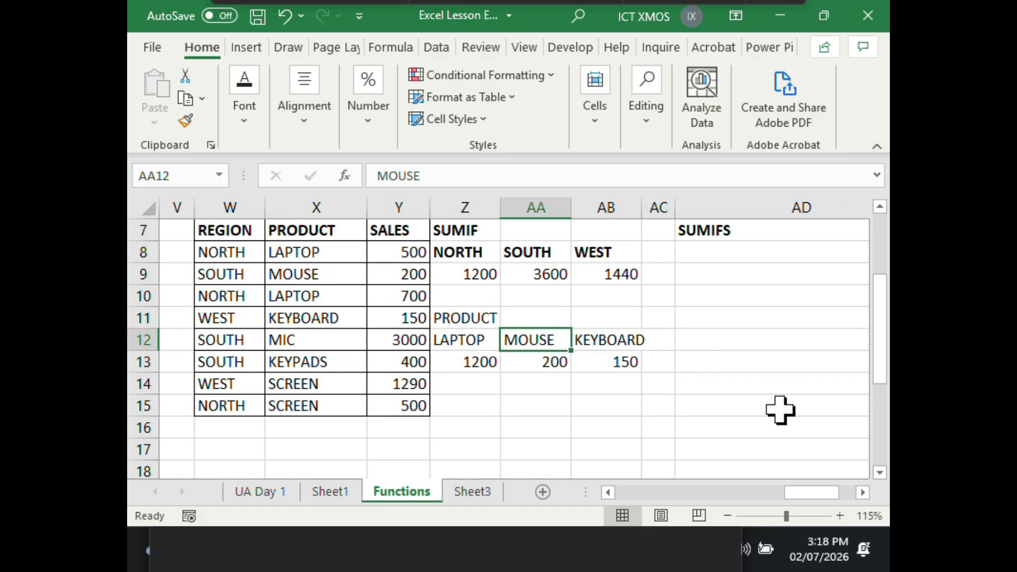
left_click_drag(878, 317, 881, 295)
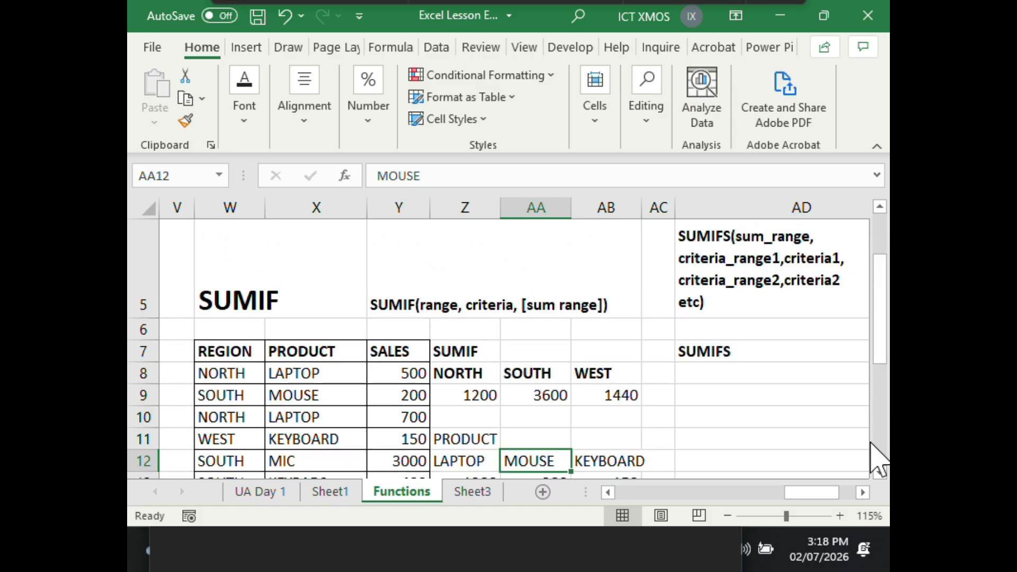
left_click(861, 492)
left_click(862, 492)
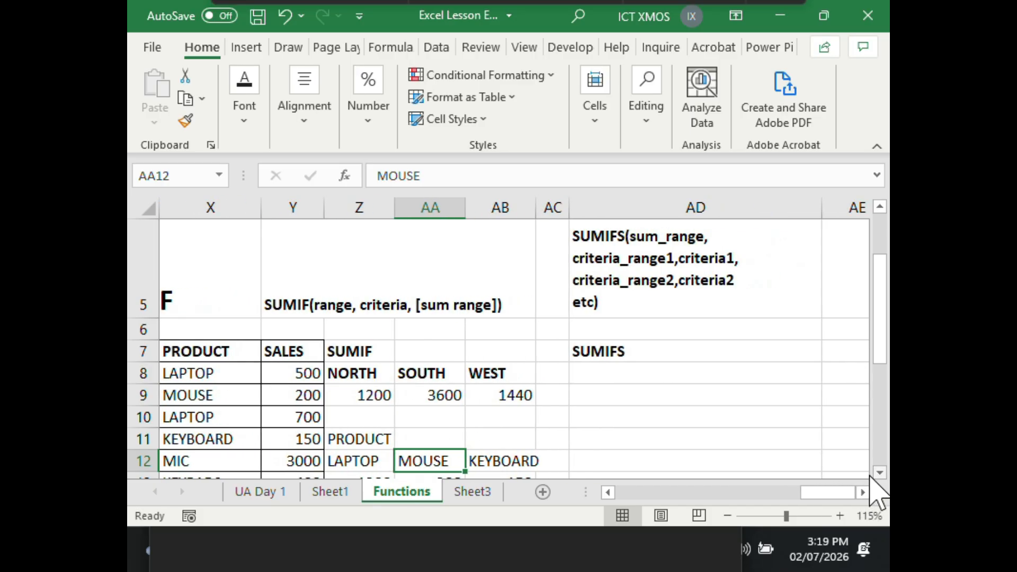
left_click(878, 472)
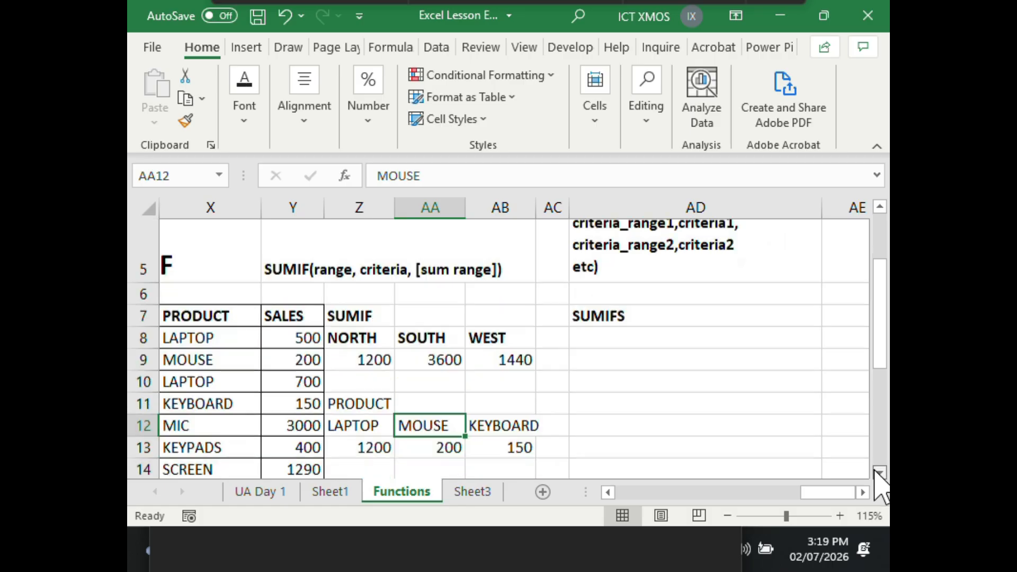
left_click(608, 492)
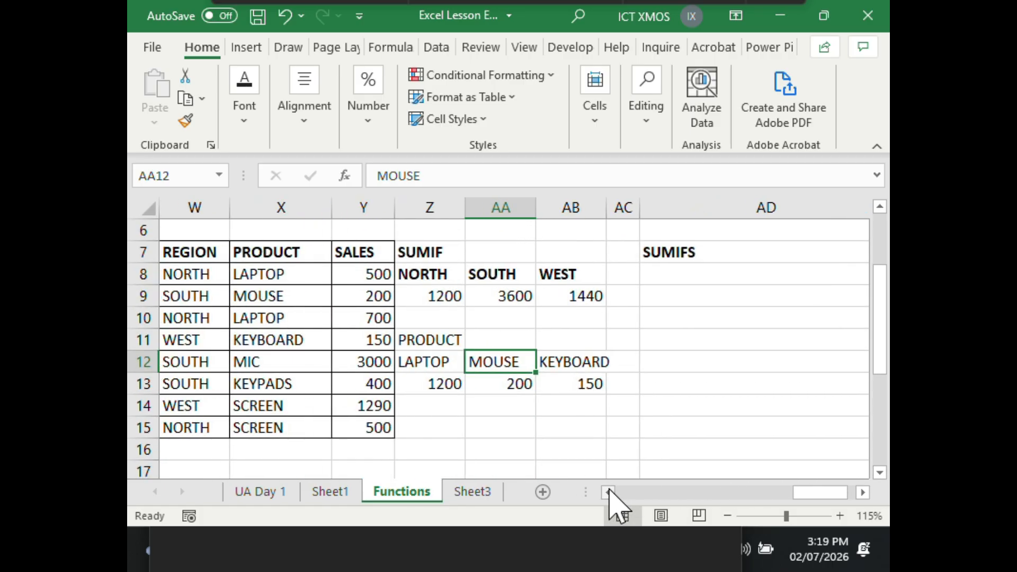
left_click(608, 492)
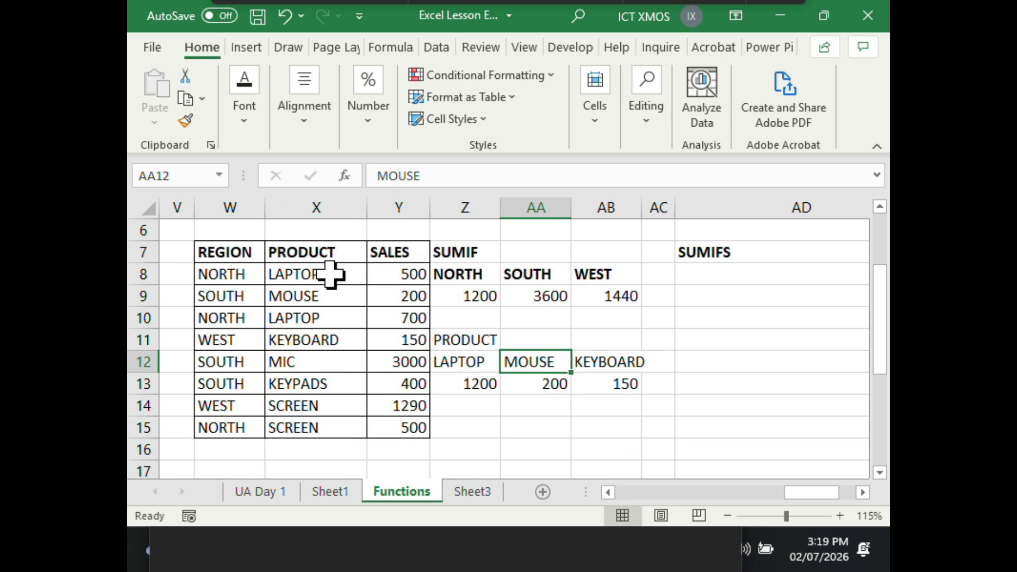
left_click(230, 274)
left_click(290, 275)
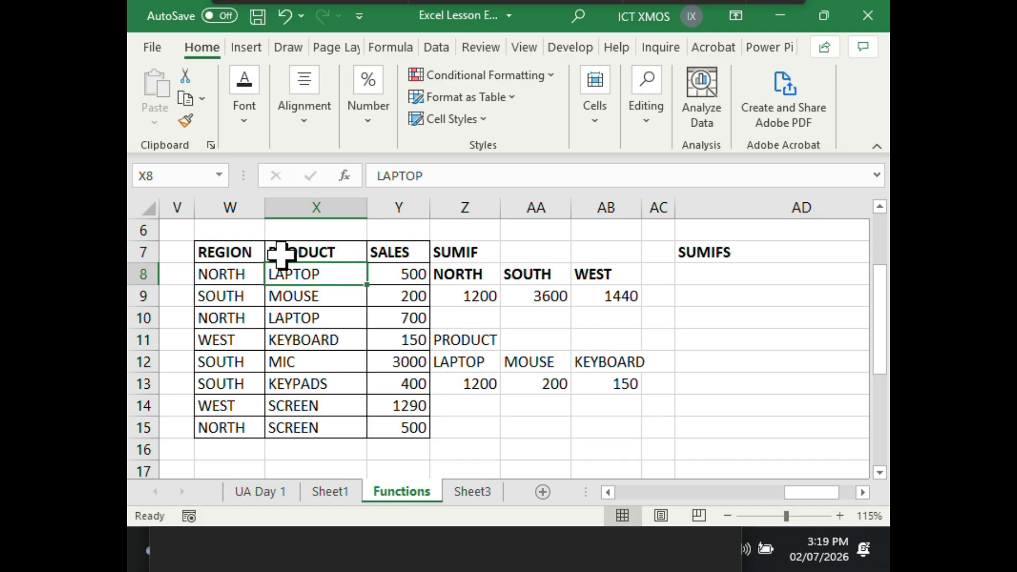
left_click(241, 249)
left_click(295, 254)
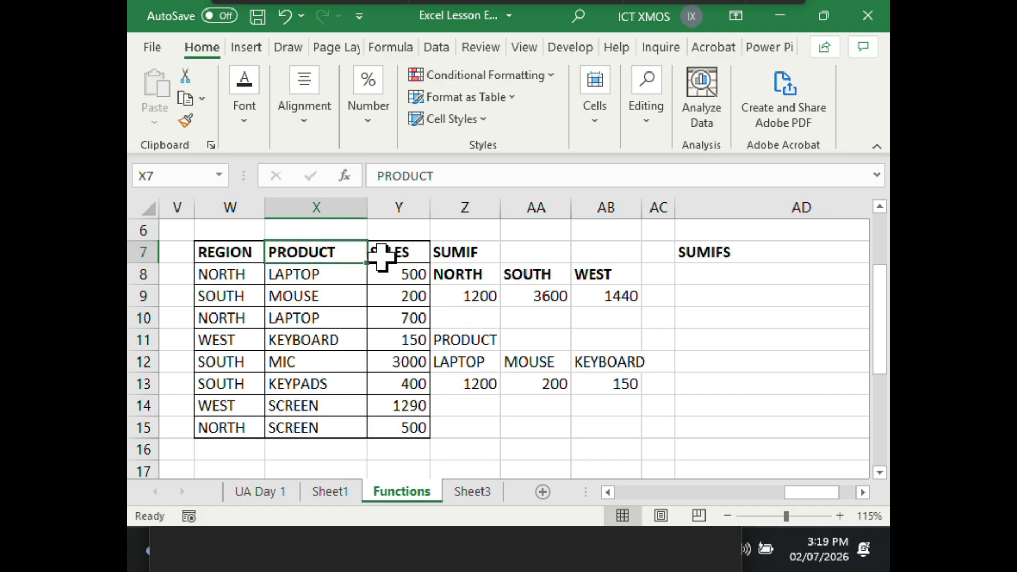
left_click(381, 255)
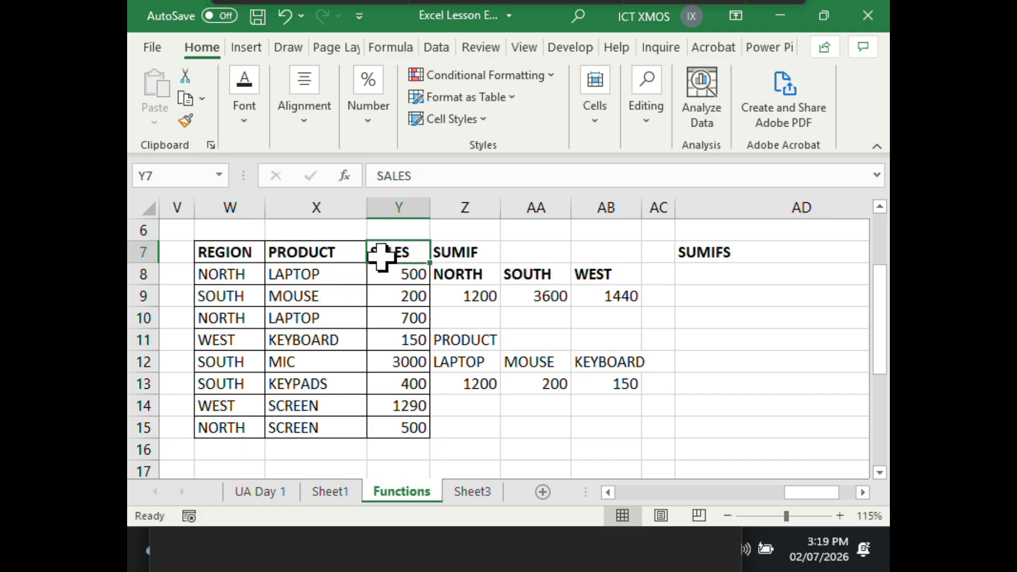
Enter the label NORTH / LAPTOPS in cell AD8 under the SUMIFS heading
left_click(717, 277)
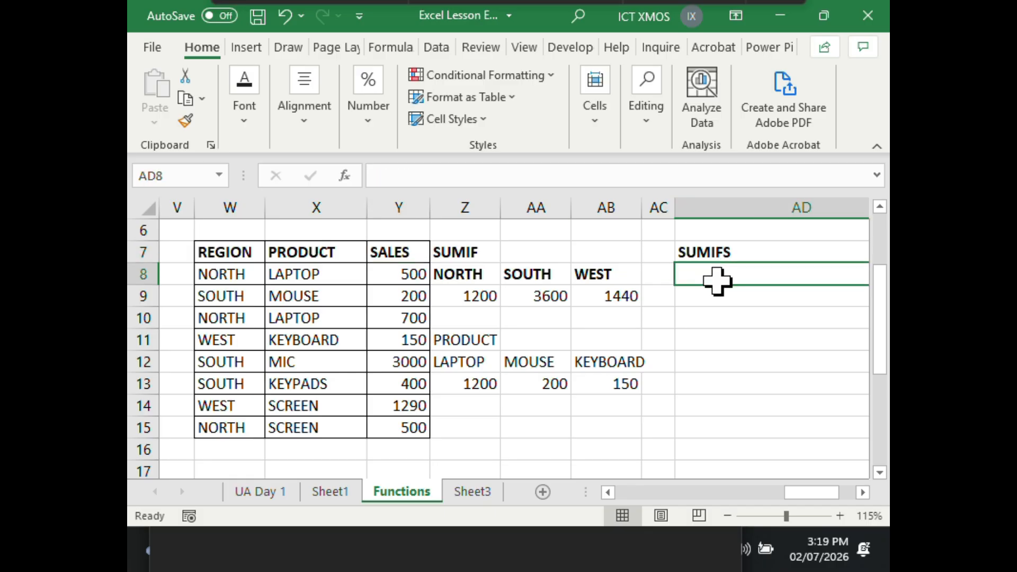
left_click(718, 298)
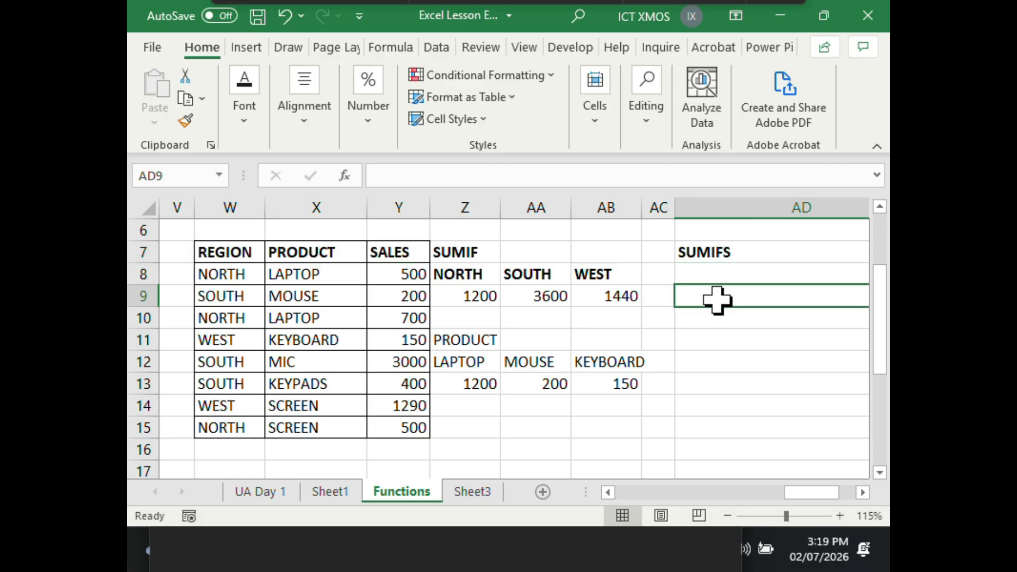
left_click(703, 277)
type("no")
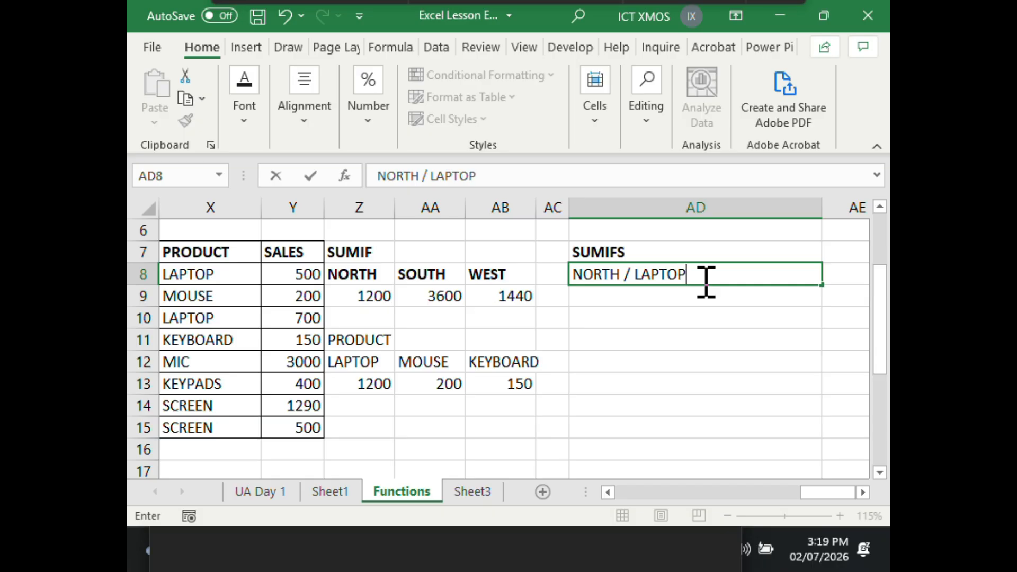
left_click(678, 318)
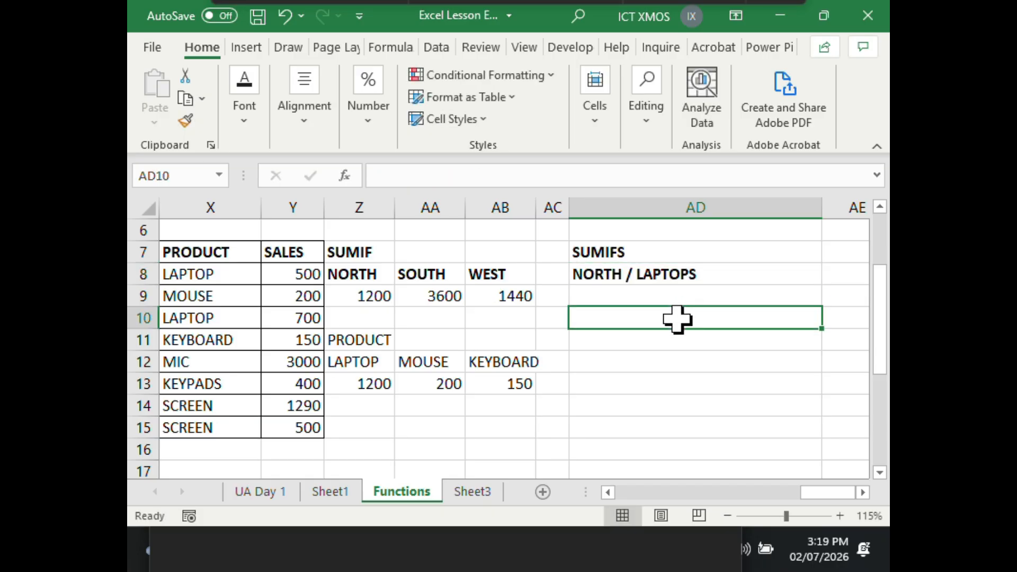
Start a SUMIFS formula in AD9 with the sales figures Y8:Y15 as the sum range
left_click(608, 492)
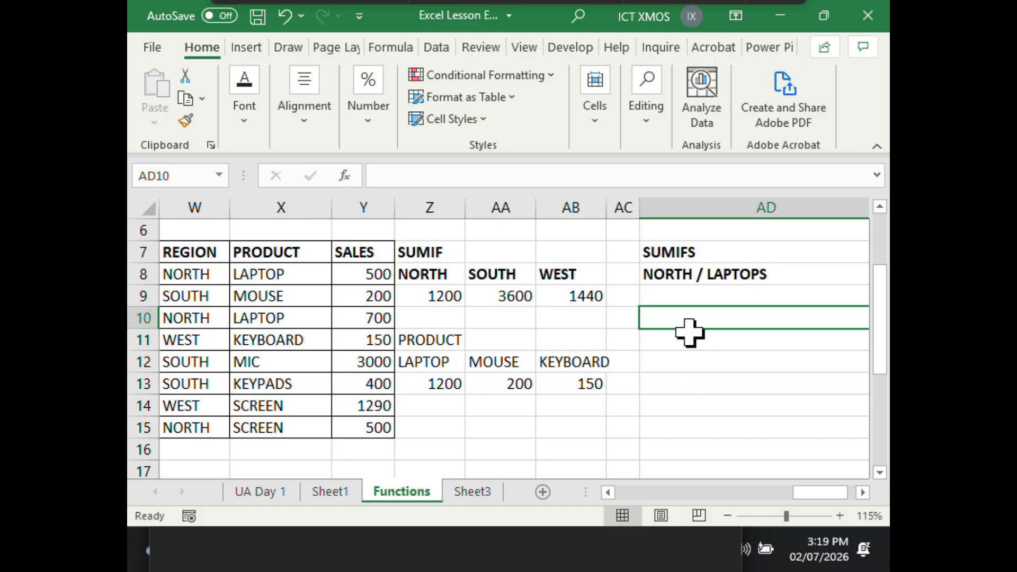
left_click(678, 297)
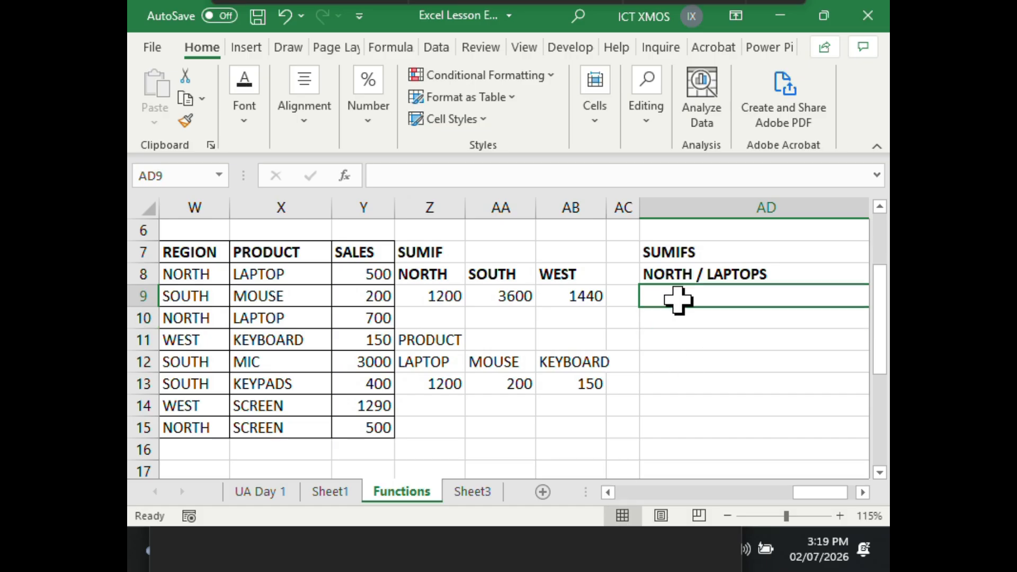
type("=")
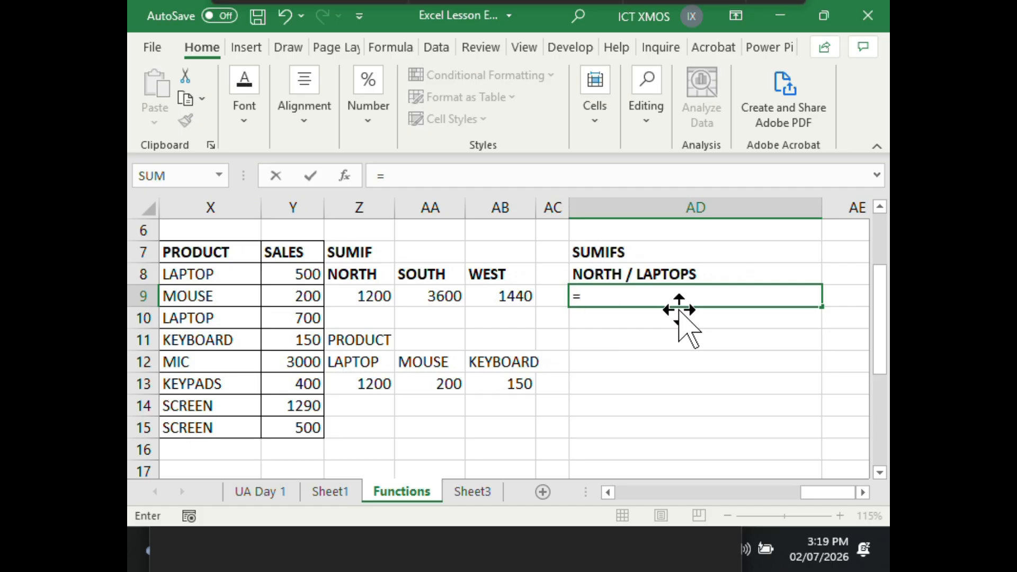
type("SUMIFS")
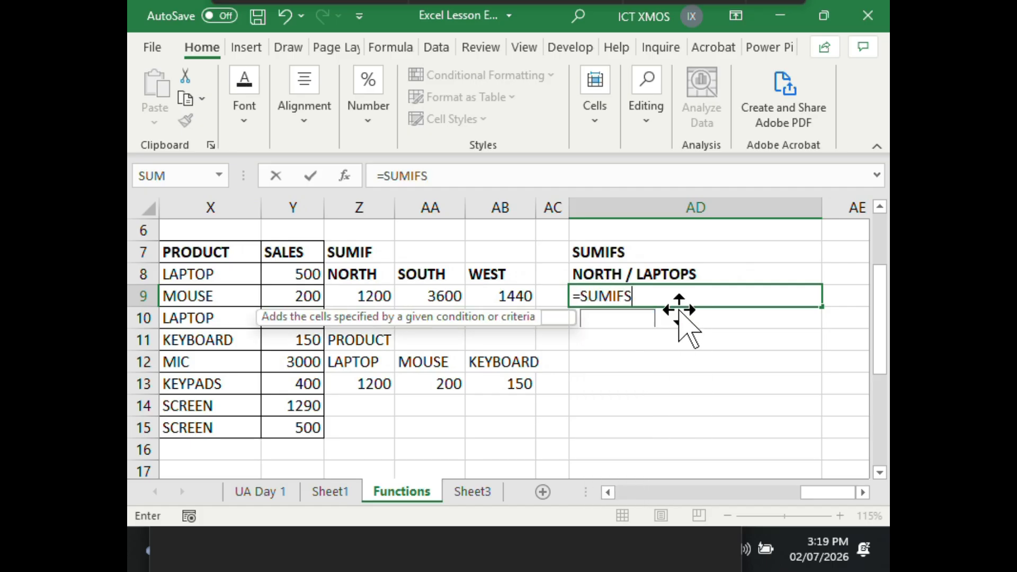
type("(")
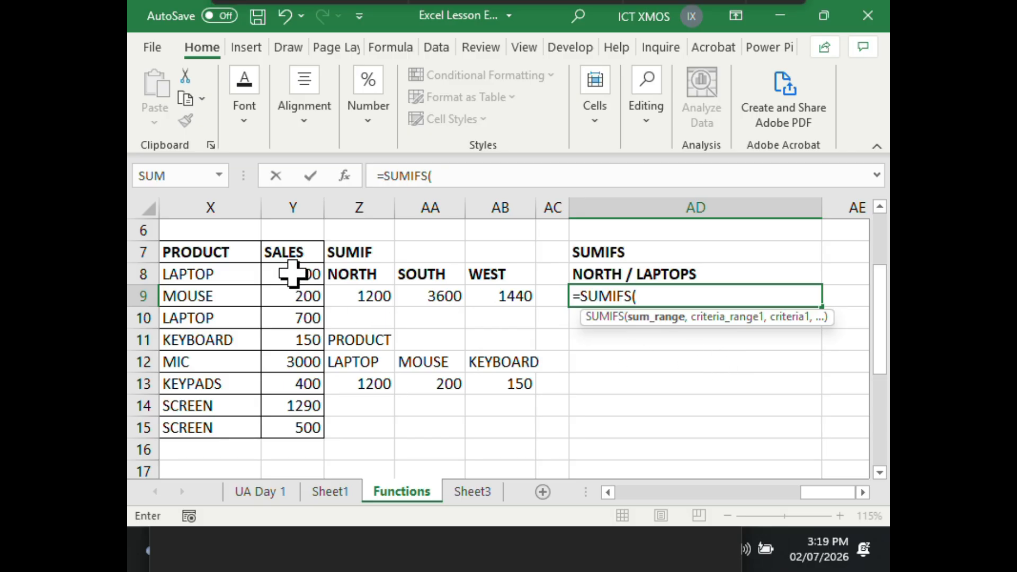
left_click_drag(293, 272, 288, 424)
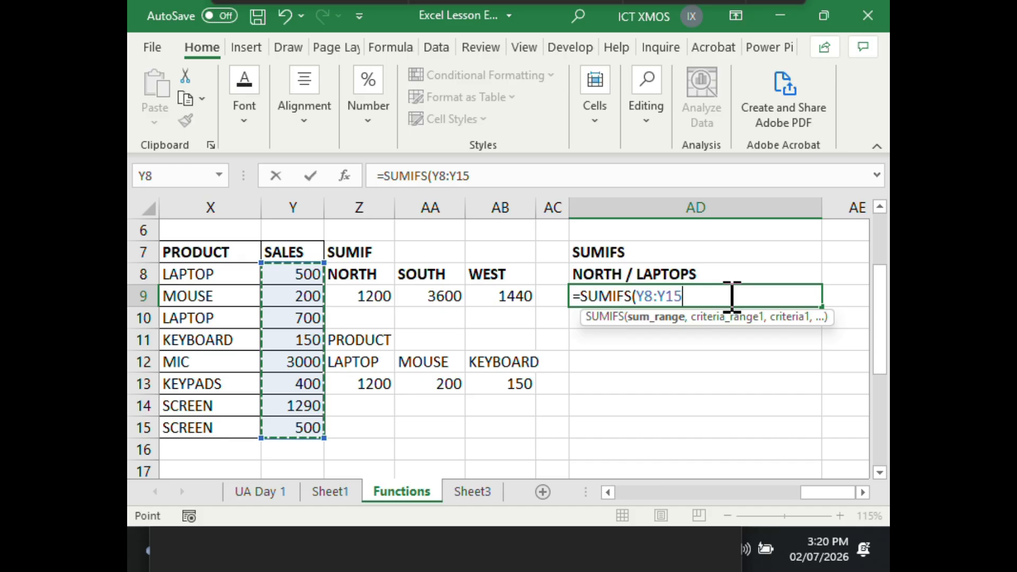
type(",")
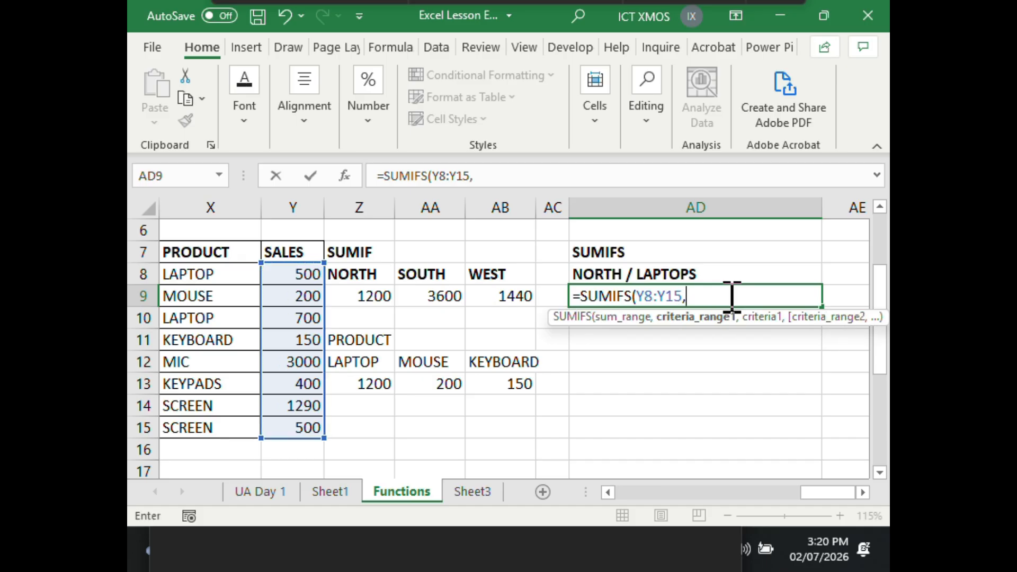
Add the region range W8:W15 with the criterion "NORTH" as the first condition of the SUMIFS formula
left_click(608, 493)
left_click(608, 492)
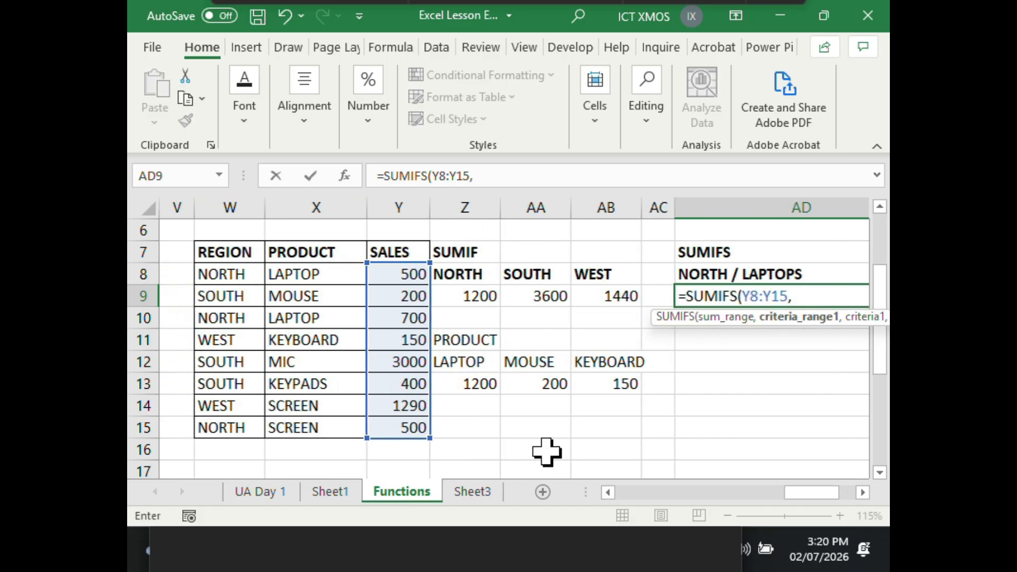
left_click_drag(233, 273, 222, 420)
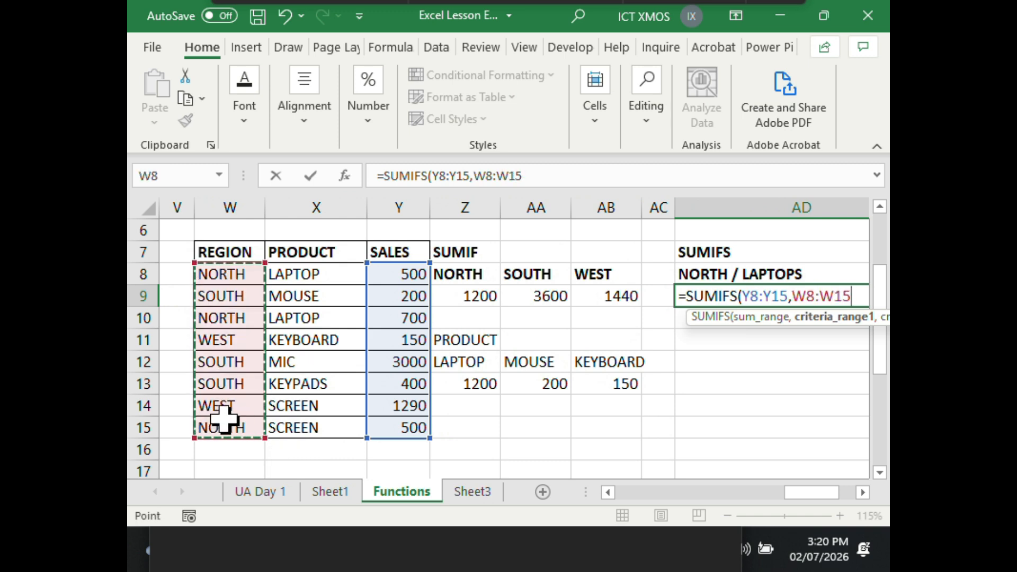
type(",")
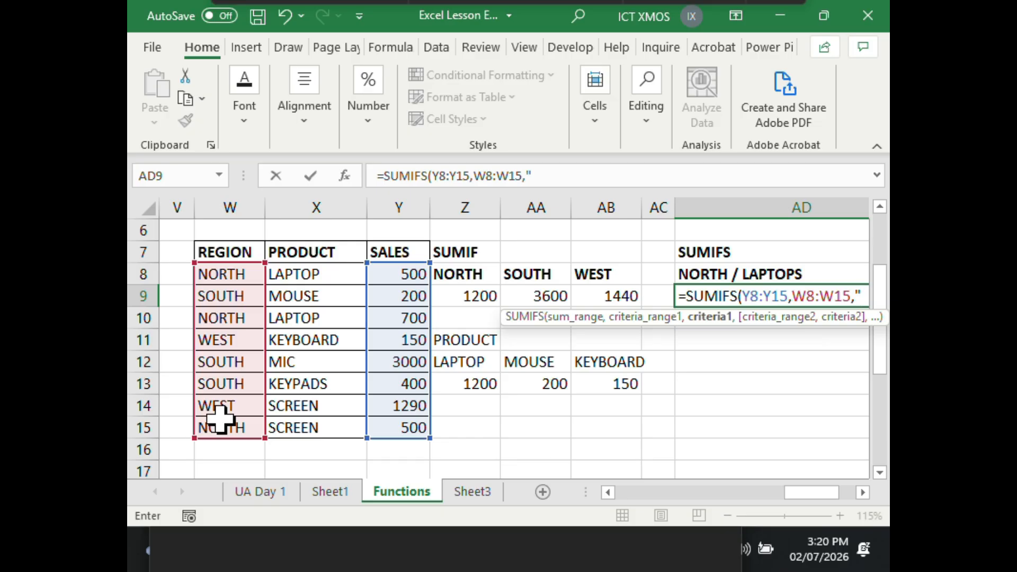
type("NORTH")
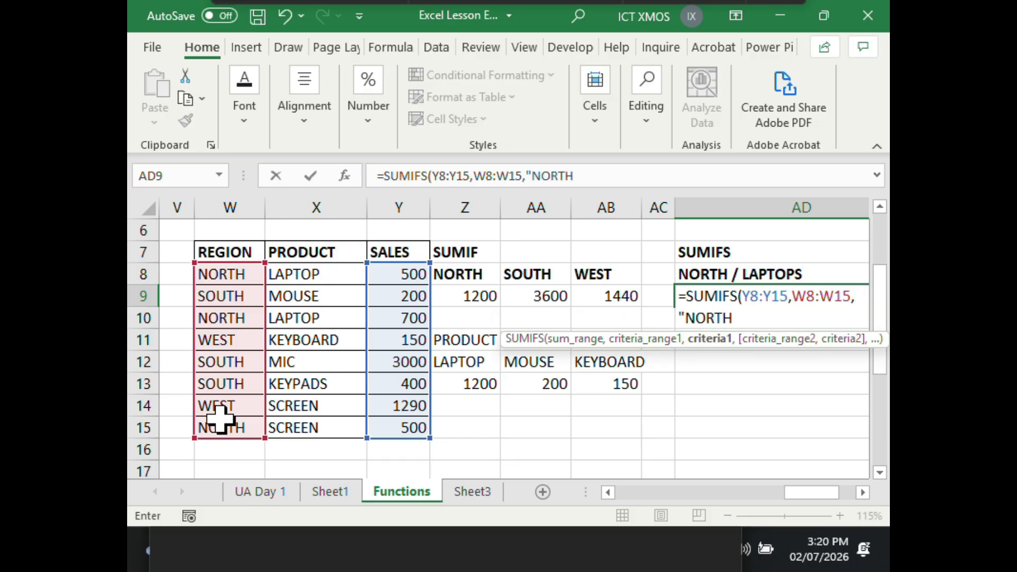
type("\",")
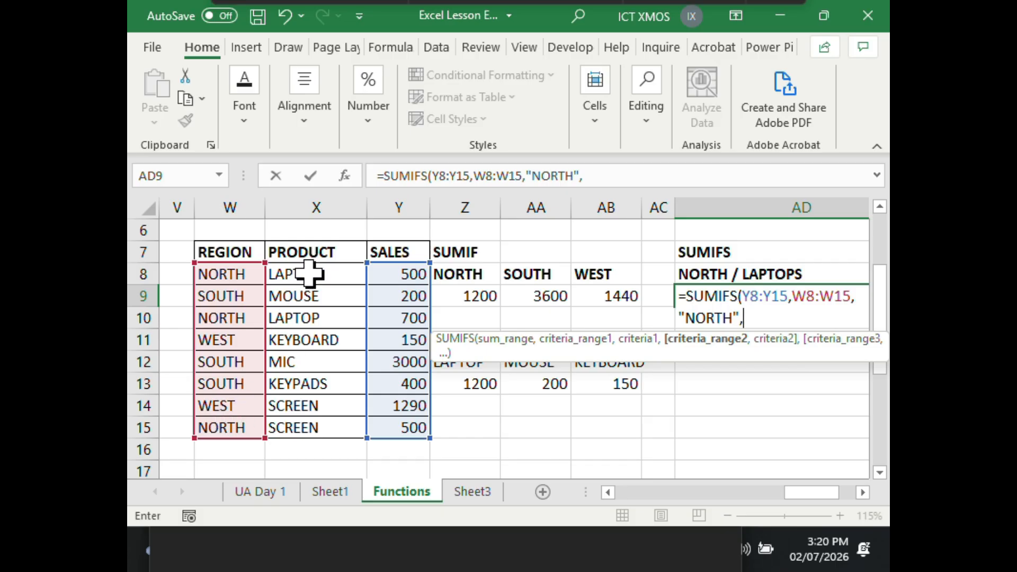
Add the product range X8:X15 with the criterion "LAPTOP" as the second condition and complete the SUMIFS formula
left_click_drag(310, 273, 310, 422)
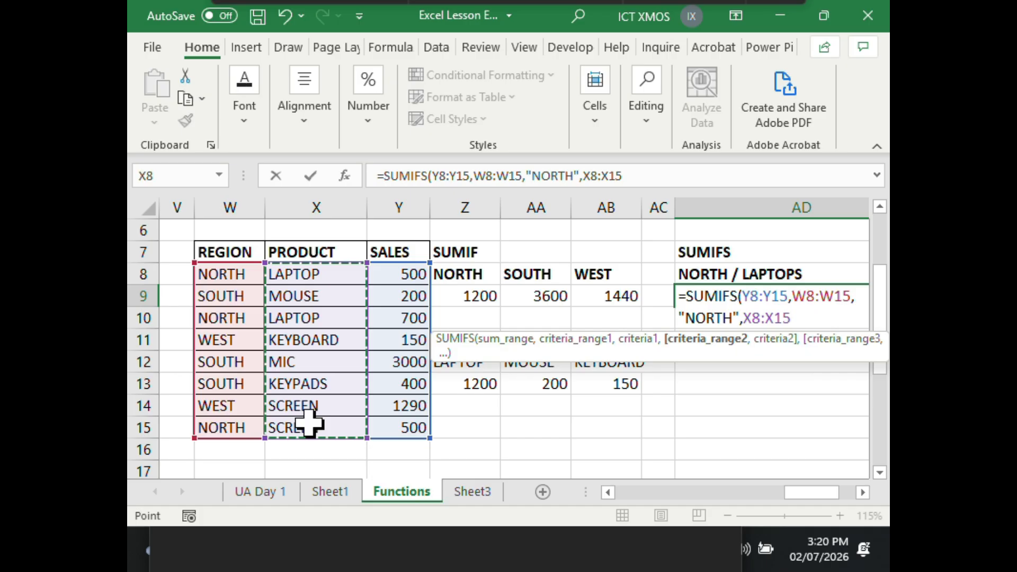
type(",\"LAPTOP")
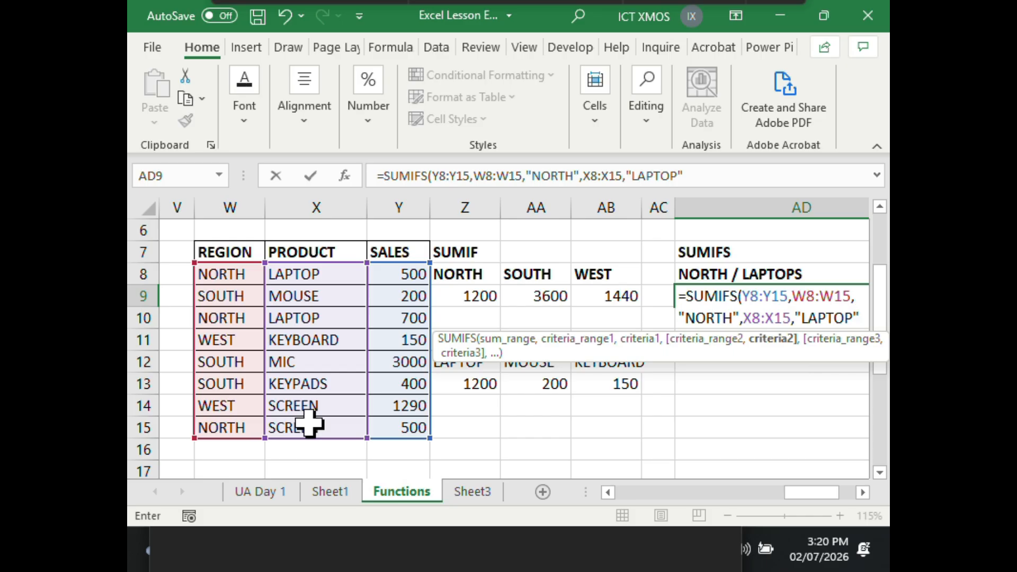
type(")")
key("Return")
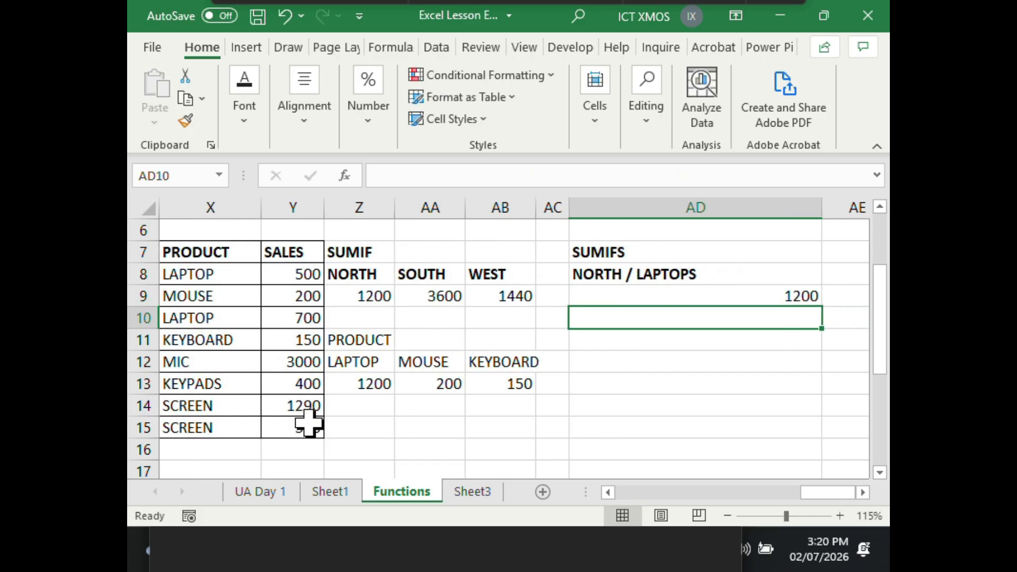
Examine which region, product and sales ranges the SUMIFS formula in AD9 refers to in the sales table
left_click(657, 298)
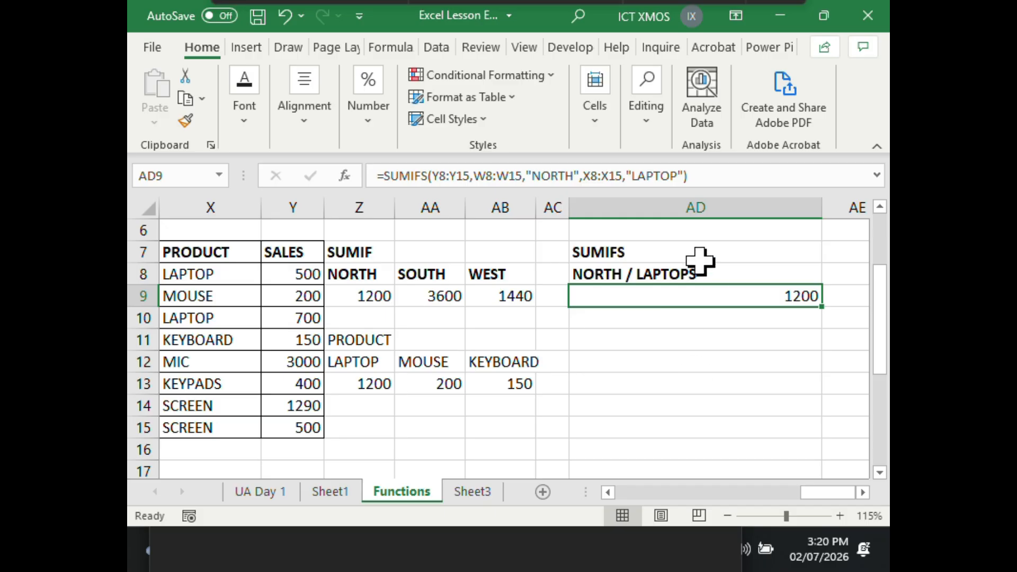
left_click(711, 184)
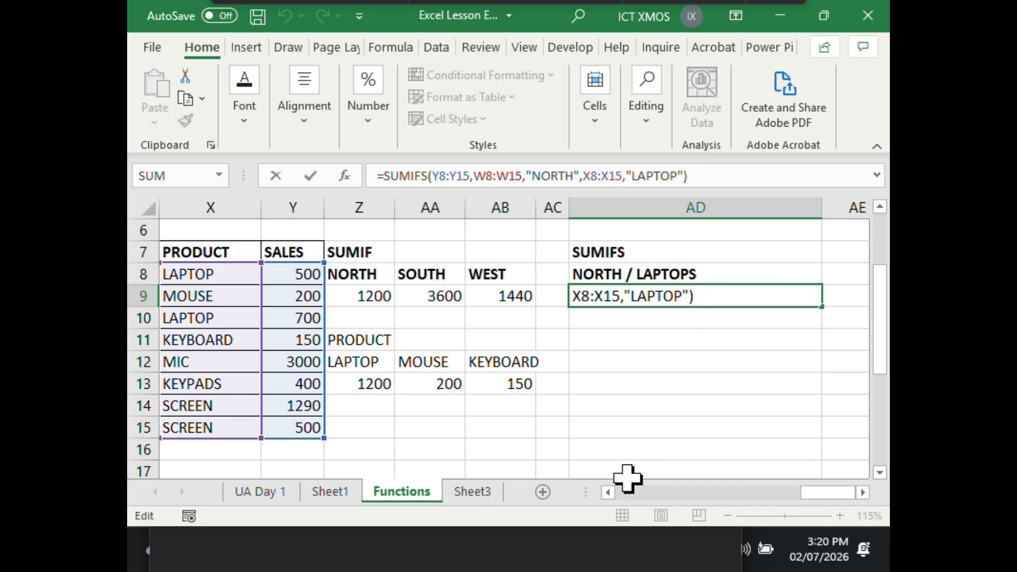
left_click(607, 492)
left_click(605, 491)
left_click(602, 489)
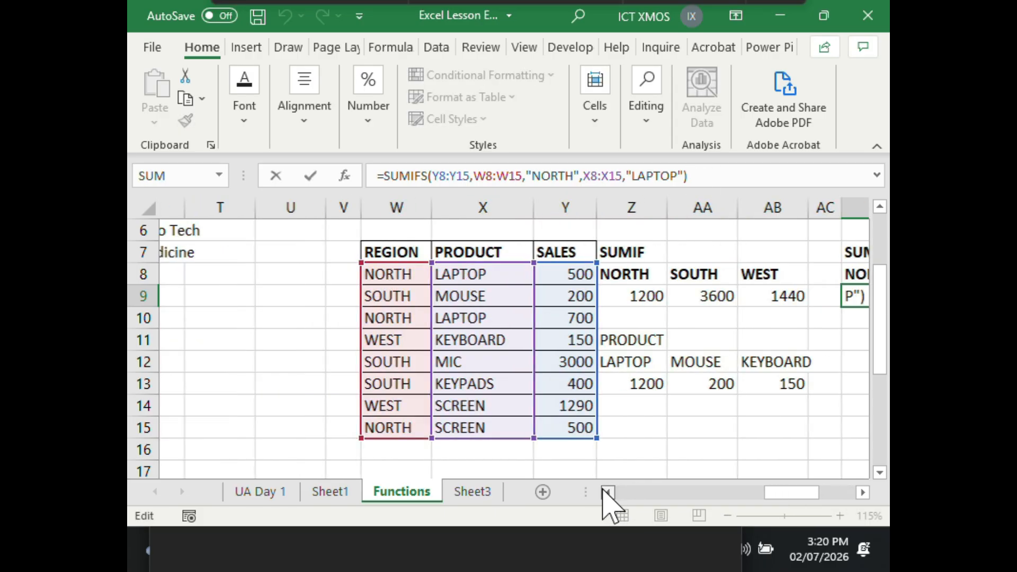
left_click(758, 492)
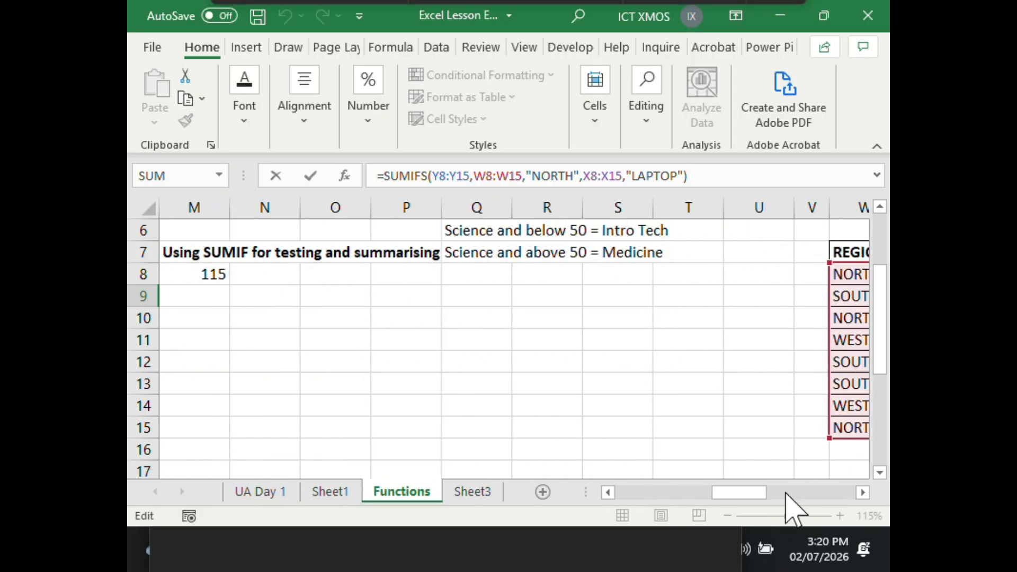
left_click_drag(862, 492, 861, 492)
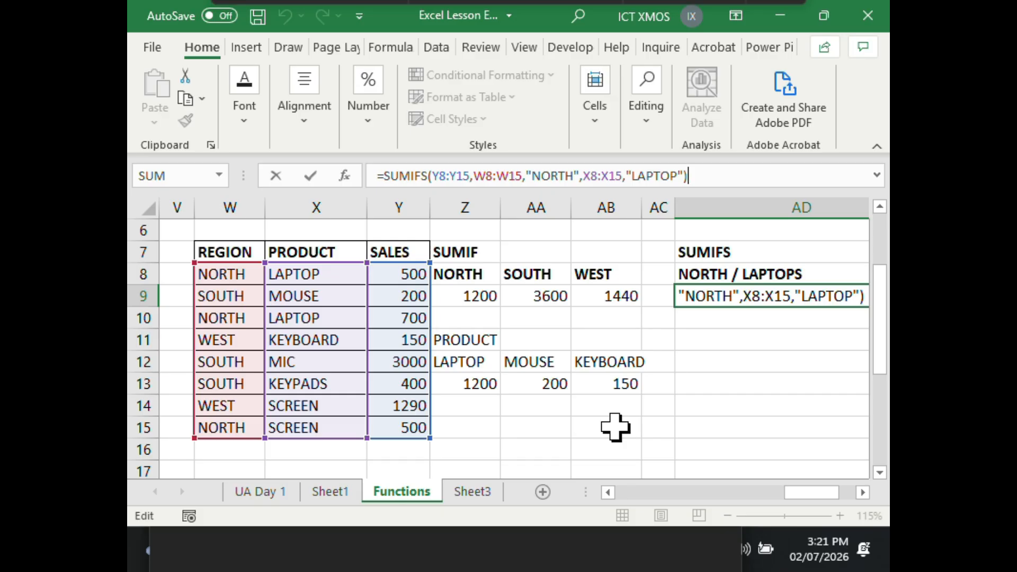
left_click(754, 379)
Change the product criterion of the SUMIFS formula in AD9 to "SCREEN" and compare with the sales table
left_click(757, 295)
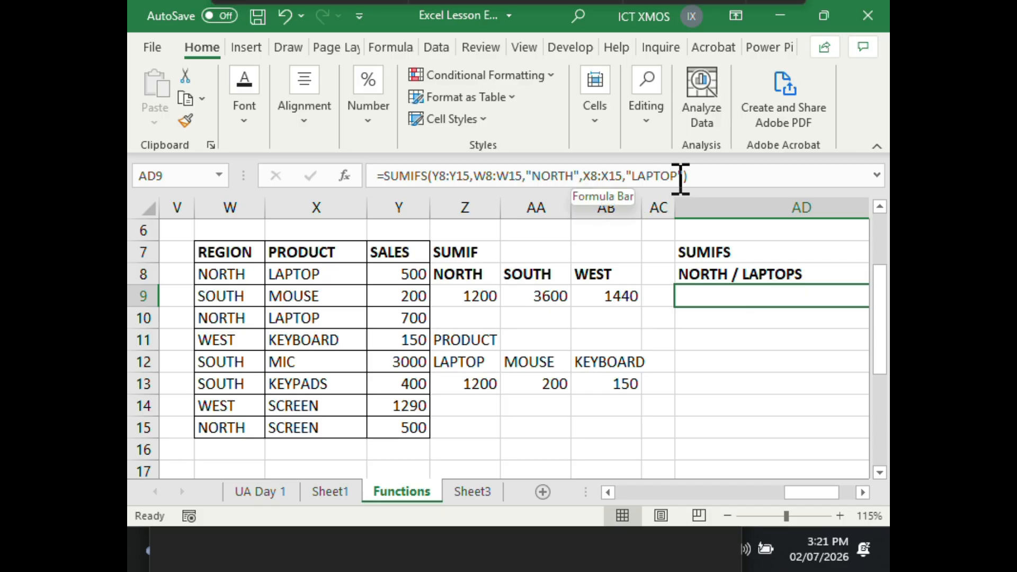
left_click_drag(680, 176, 635, 179)
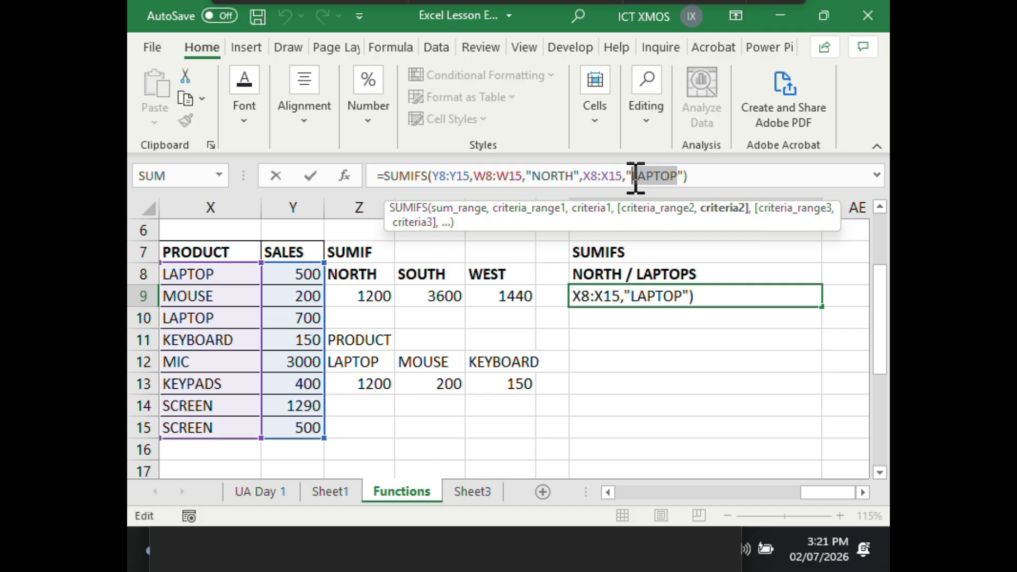
type("SCRE")
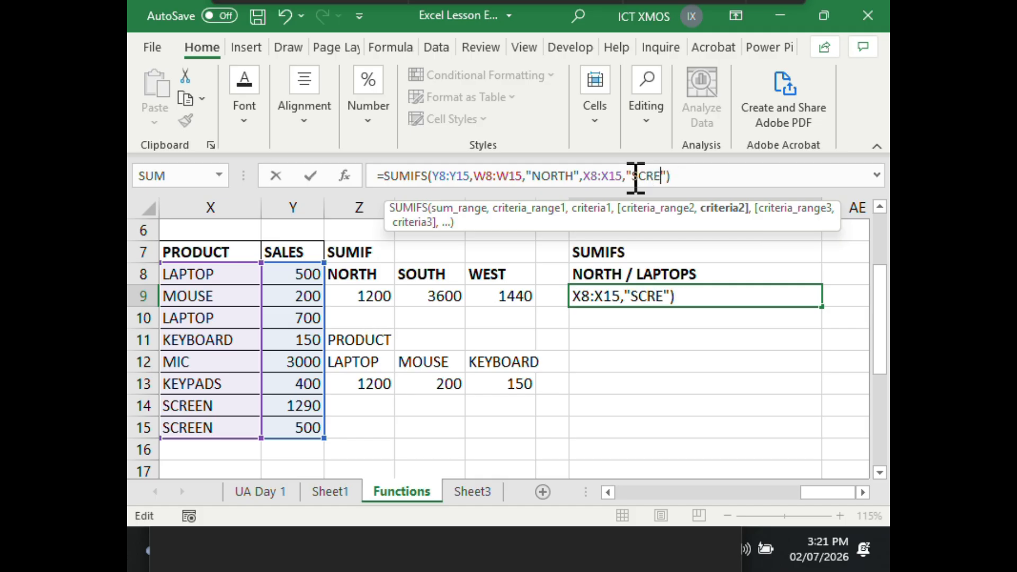
key("Return")
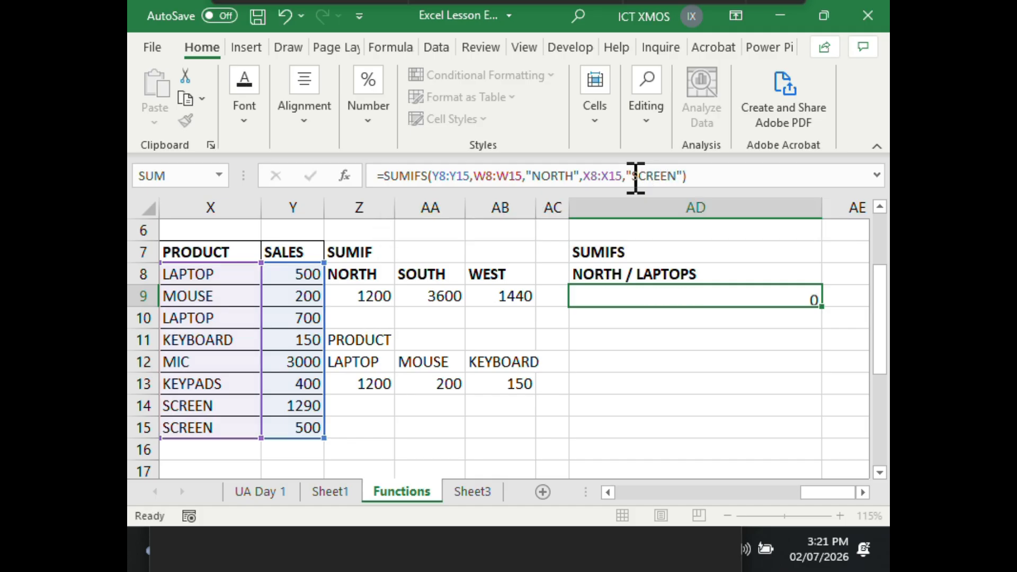
left_click(608, 492)
left_click(607, 493)
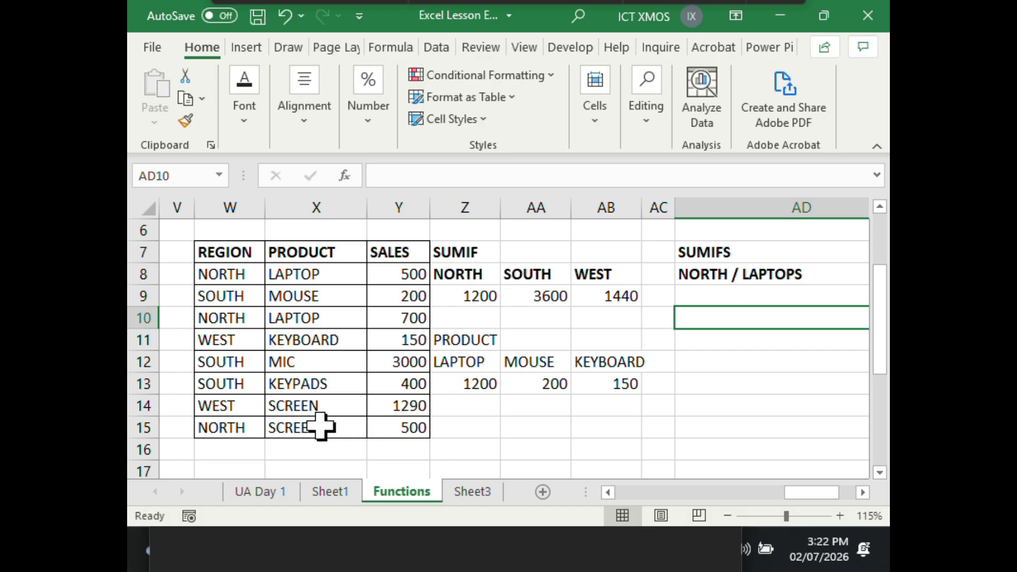
Set the product criterion of the SUMIFS formula in AD9 back to "LAPTOP"
left_click(862, 493)
left_click(861, 492)
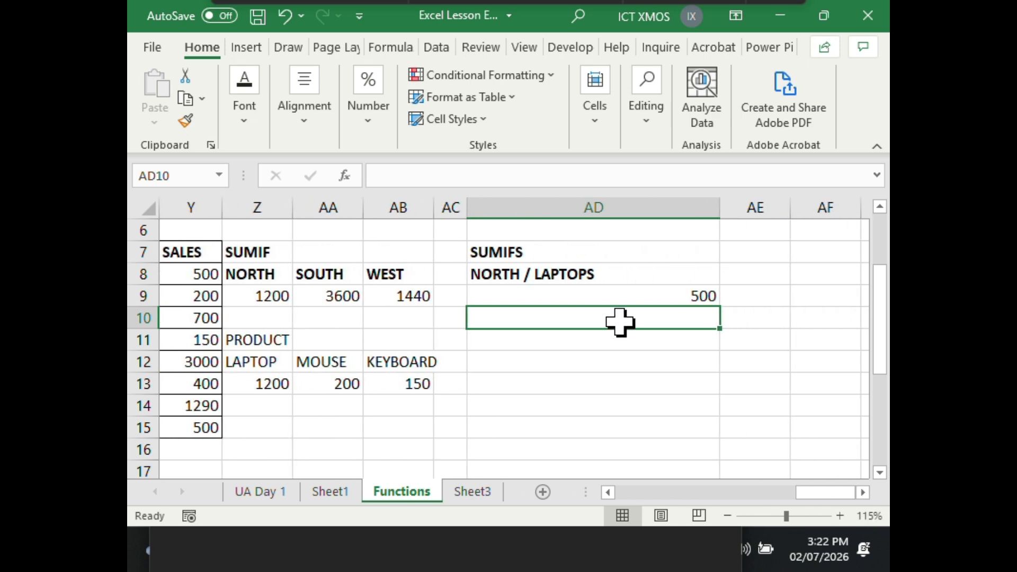
left_click(598, 296)
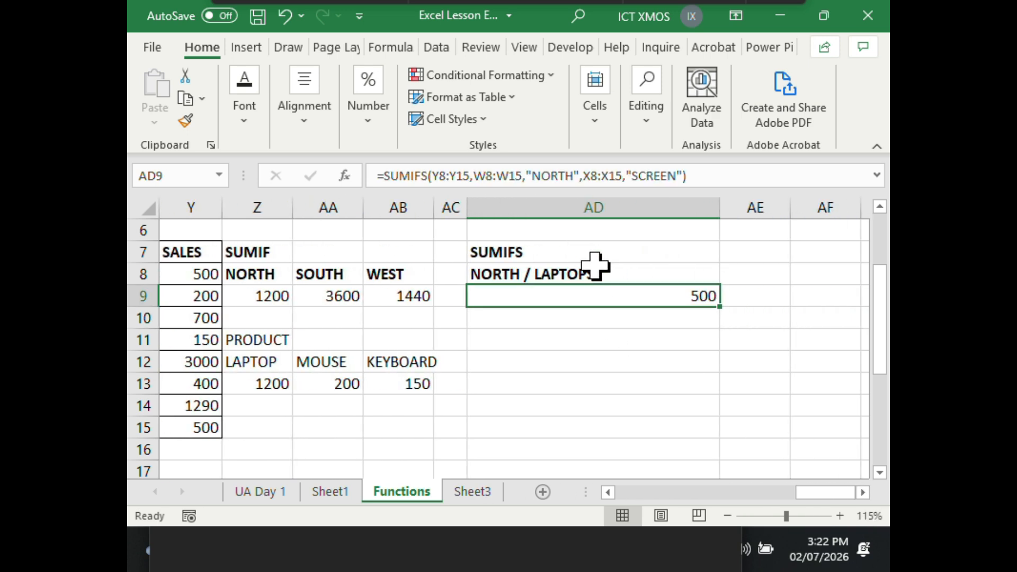
left_click_drag(677, 176, 636, 178)
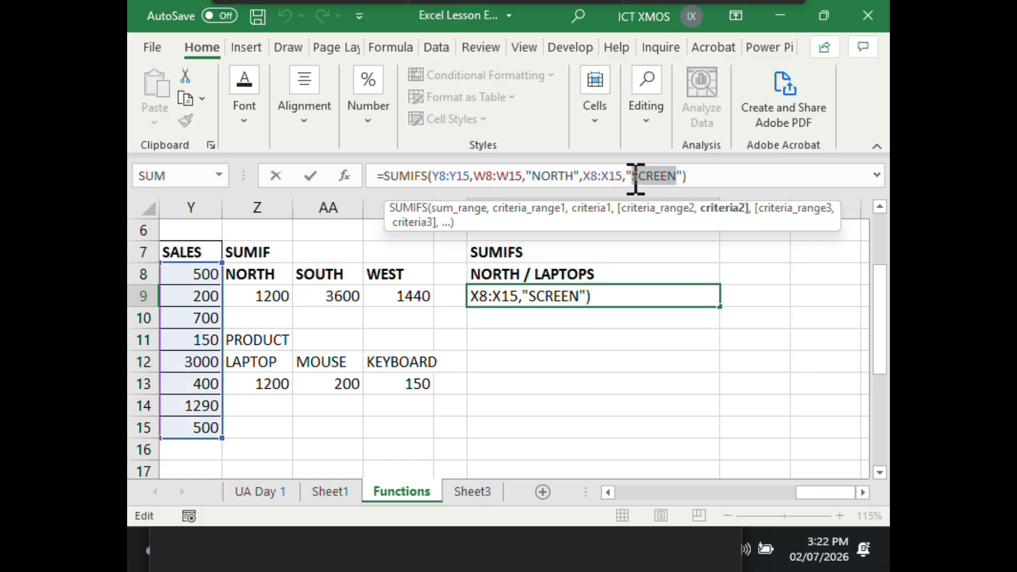
type("LAPTOP")
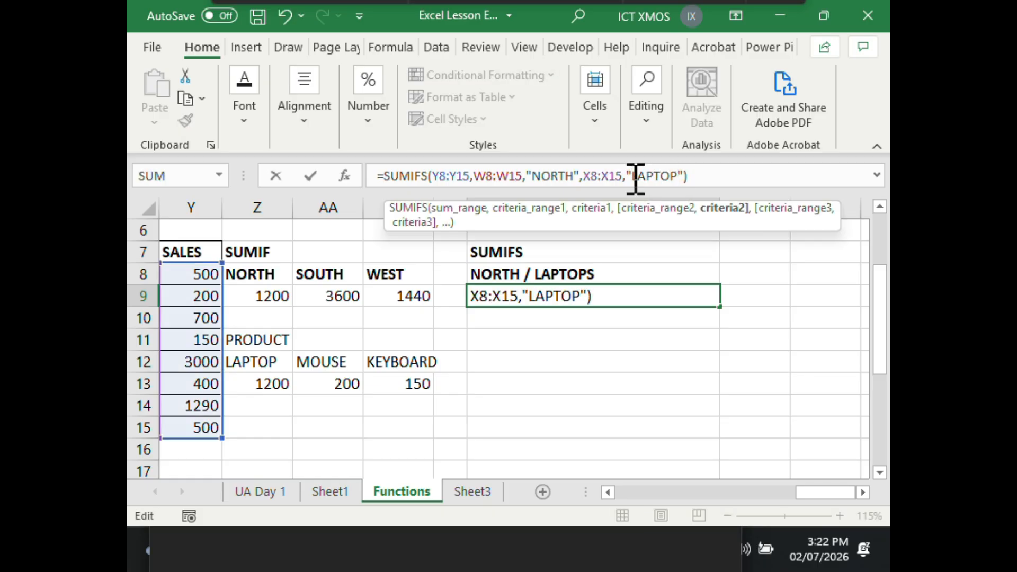
key("Return")
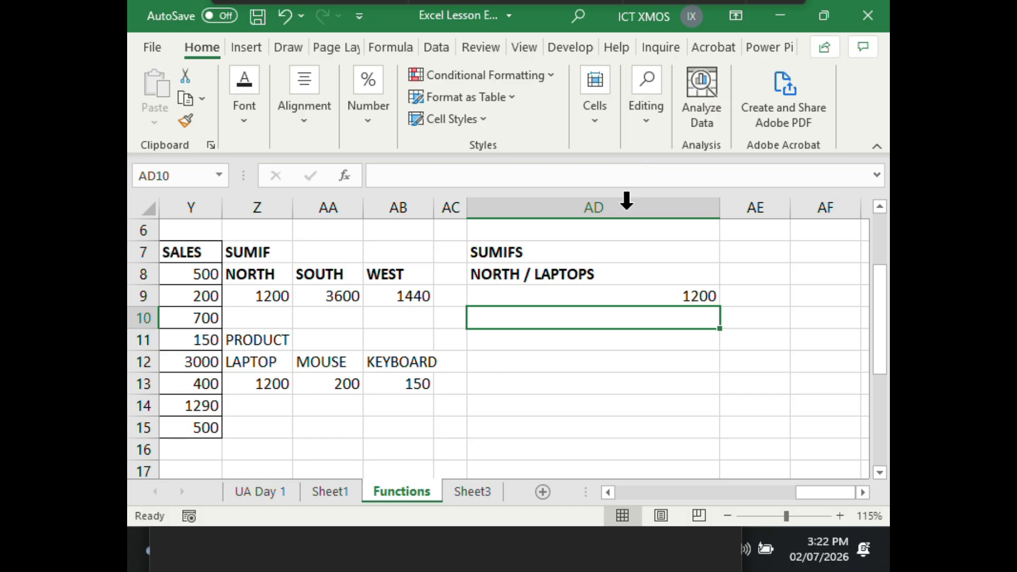
Copy the NORTH / LAPTOPS label from AD8 to AD11 and change it to NORTH / SCREEN
left_click(526, 274)
key("ctrl+c")
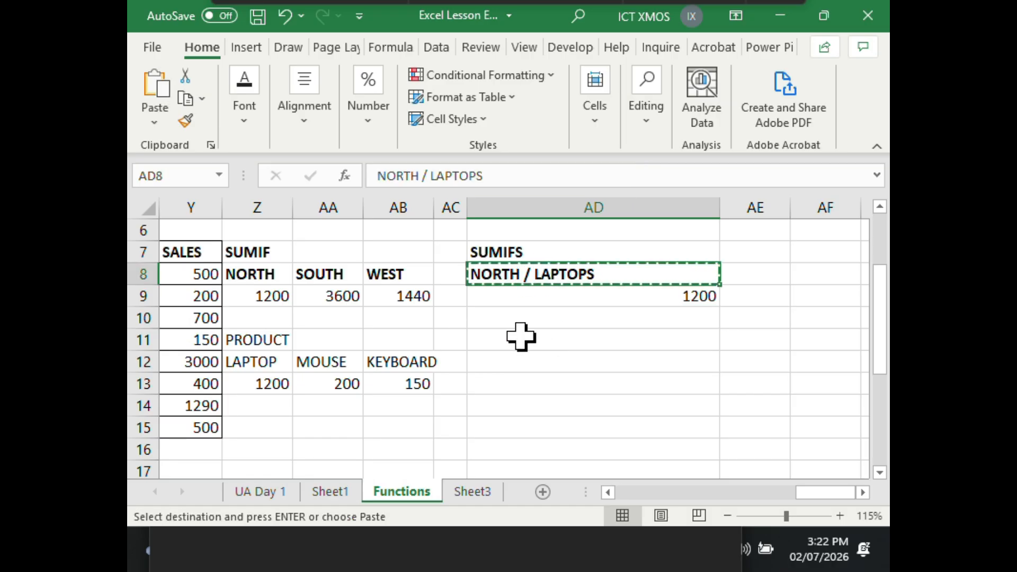
left_click(519, 336)
key("ctrl+v")
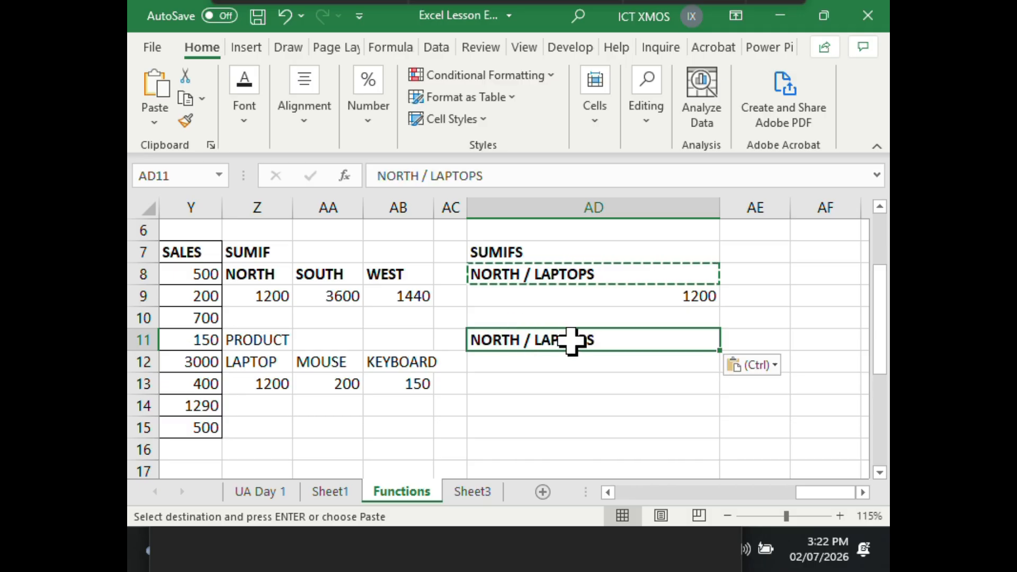
left_click_drag(435, 180, 518, 181)
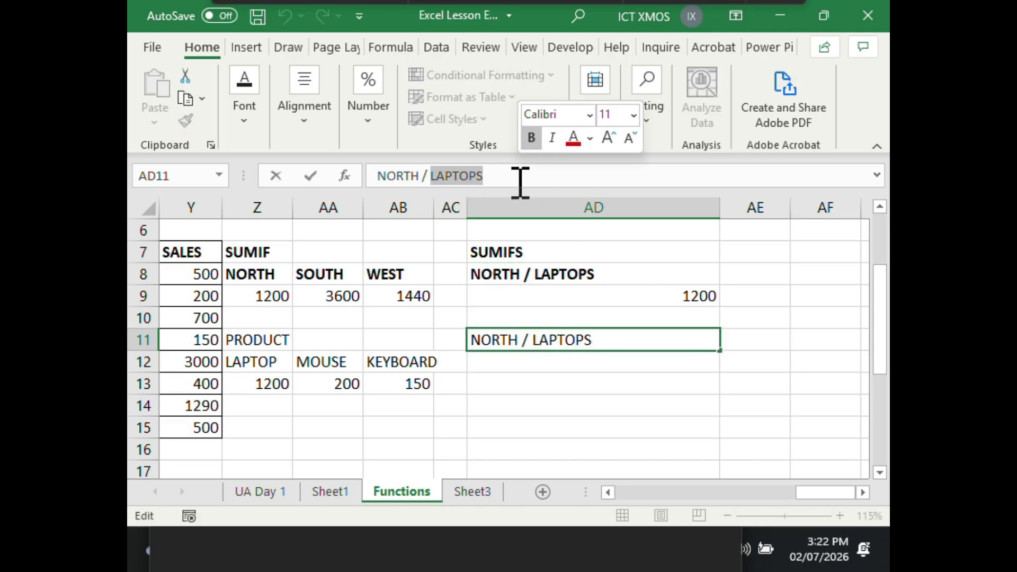
type("SCREEN")
key("Return")
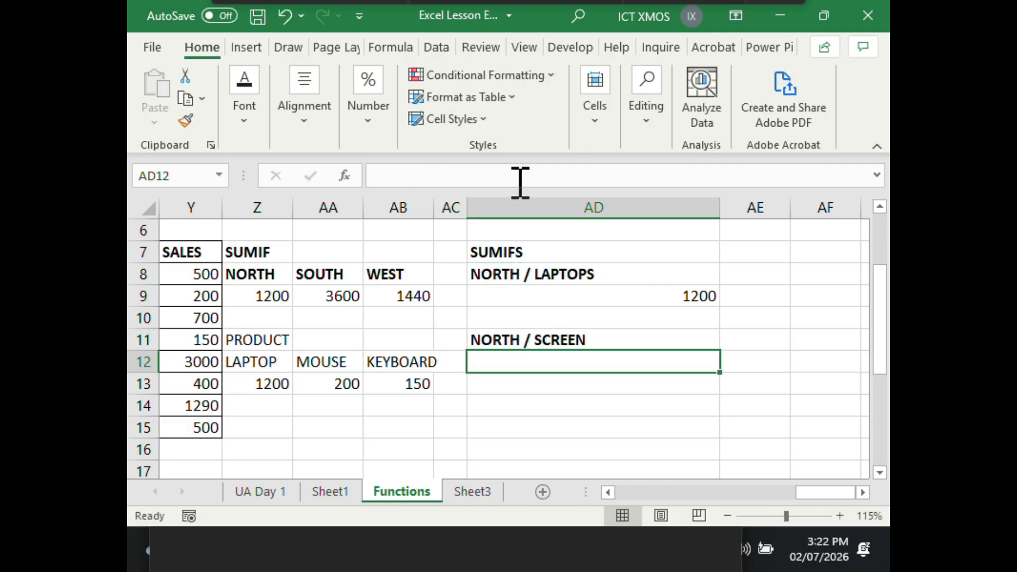
Copy the SUMIFS formula text from AD9 into AD12, keeping its cell ranges the same
left_click(585, 294)
left_click_drag(718, 180, 371, 180)
left_click(515, 358)
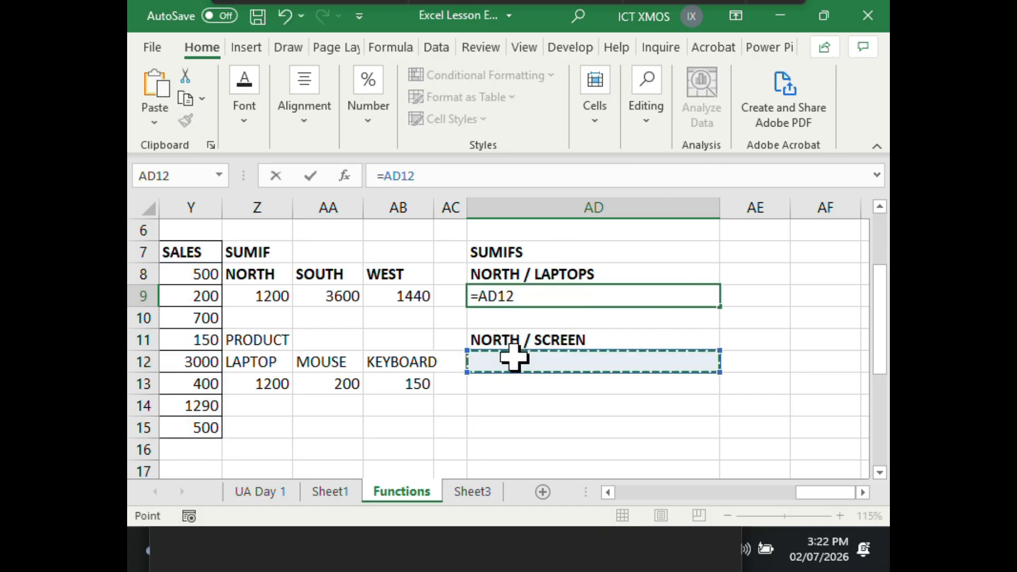
key("Escape")
left_click(516, 360)
left_click(412, 175)
key("ctrl+v")
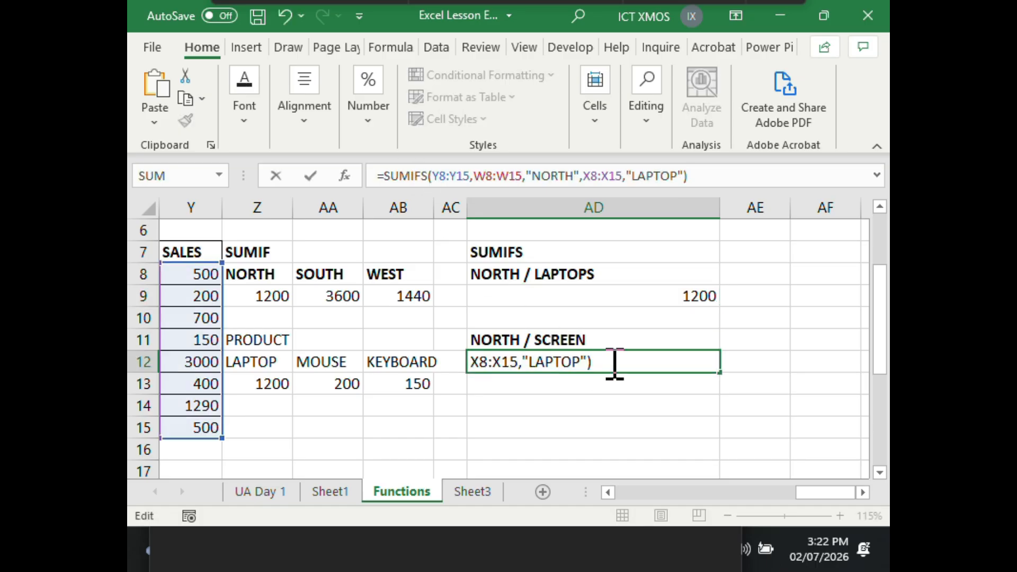
Replace the product criterion in the AD12 formula with "SCREEN" and complete the formula
left_click_drag(680, 182, 636, 180)
type("SCREEN")
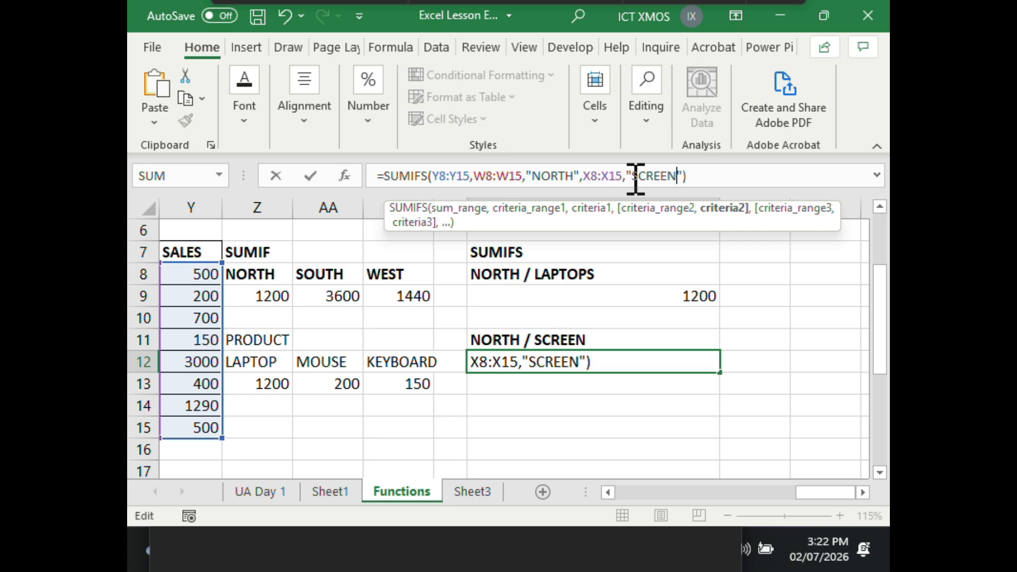
key("Return")
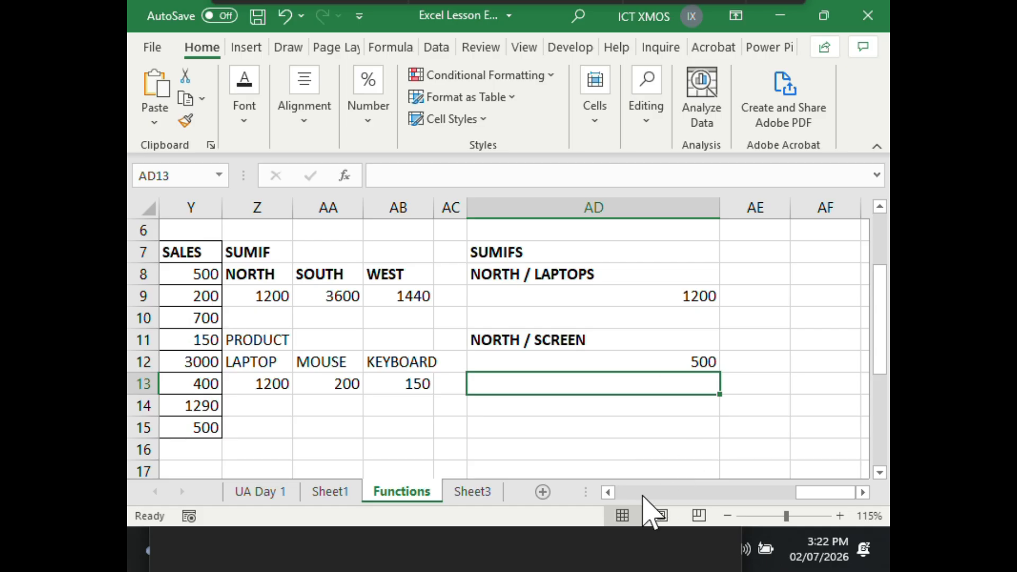
Examine the NORTH / SCREEN formula in AD12 and its highlighted ranges against the region, product and sales columns
left_click(608, 492)
left_click(608, 493)
left_click(609, 492)
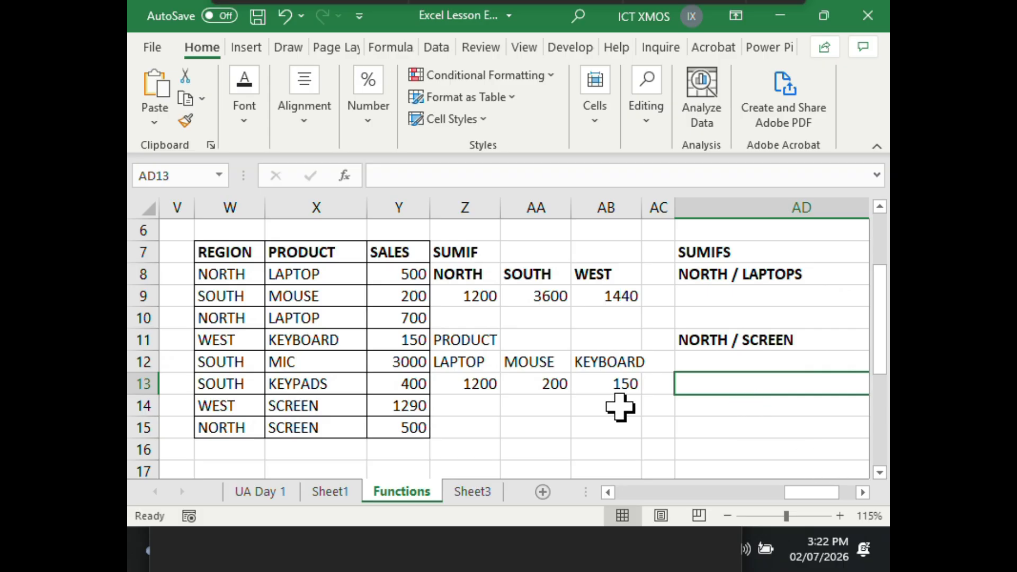
left_click(786, 358)
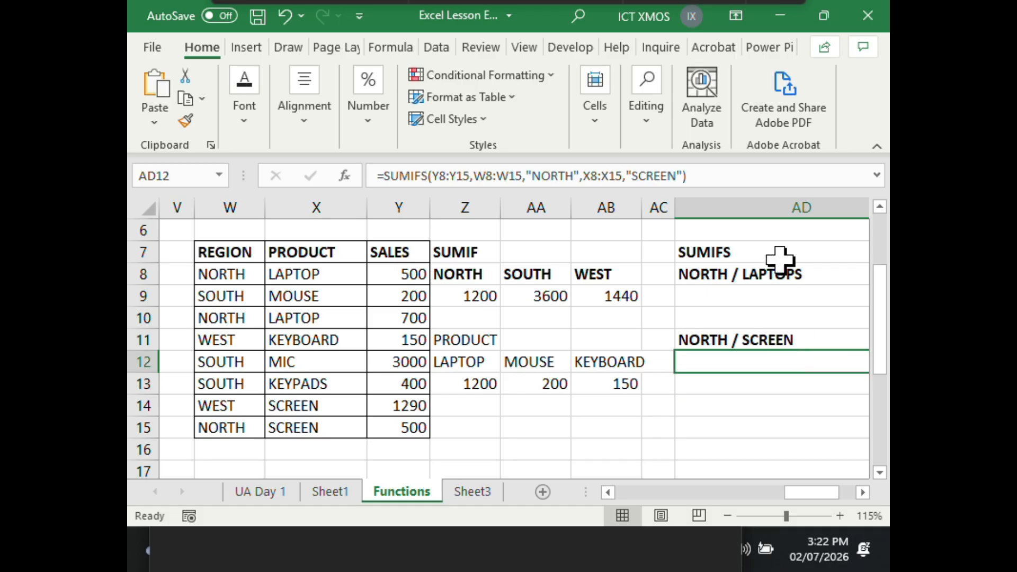
key("F2")
left_click(608, 492)
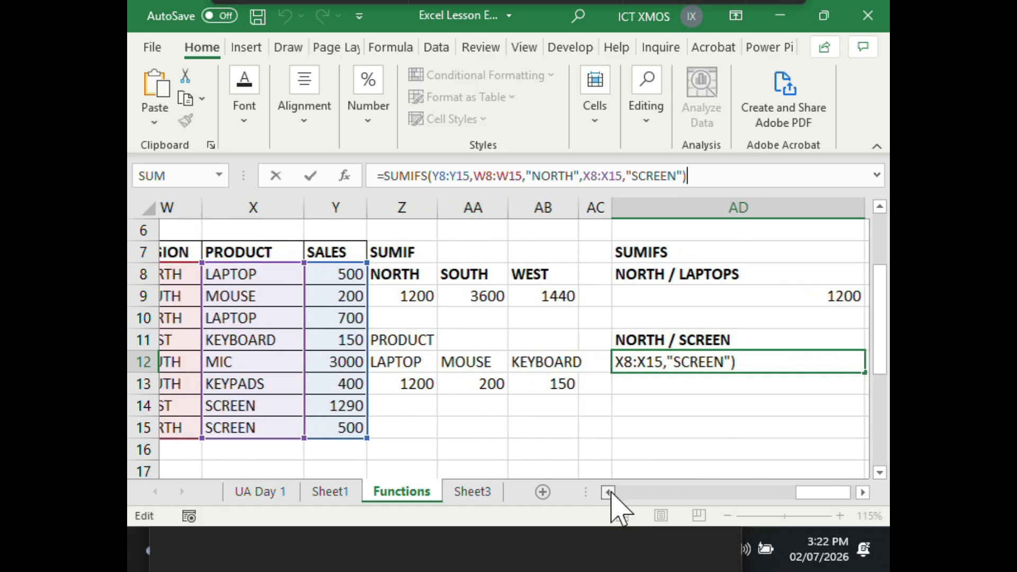
left_click(607, 492)
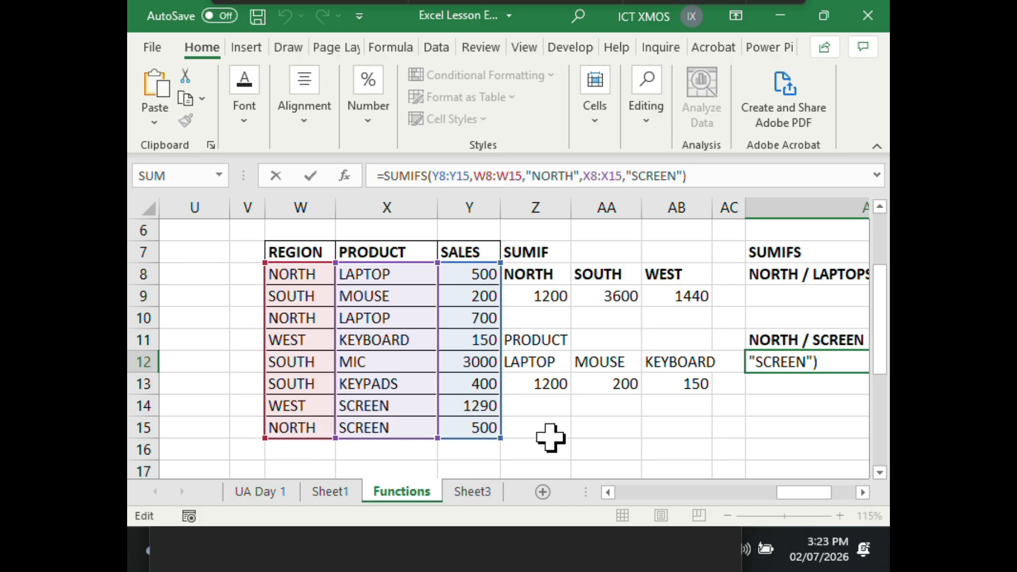
left_click(863, 492)
left_click(862, 492)
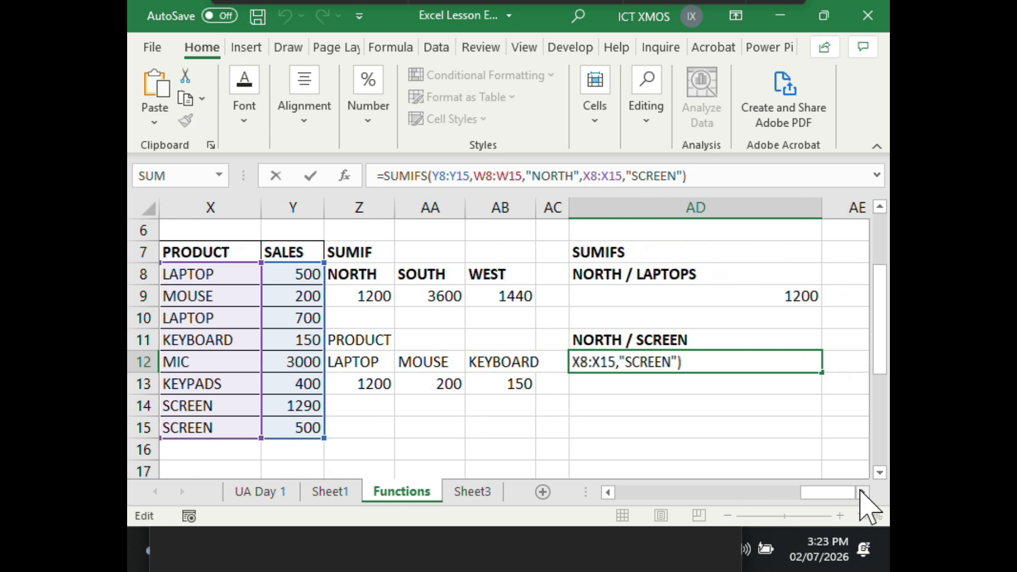
left_click(723, 424)
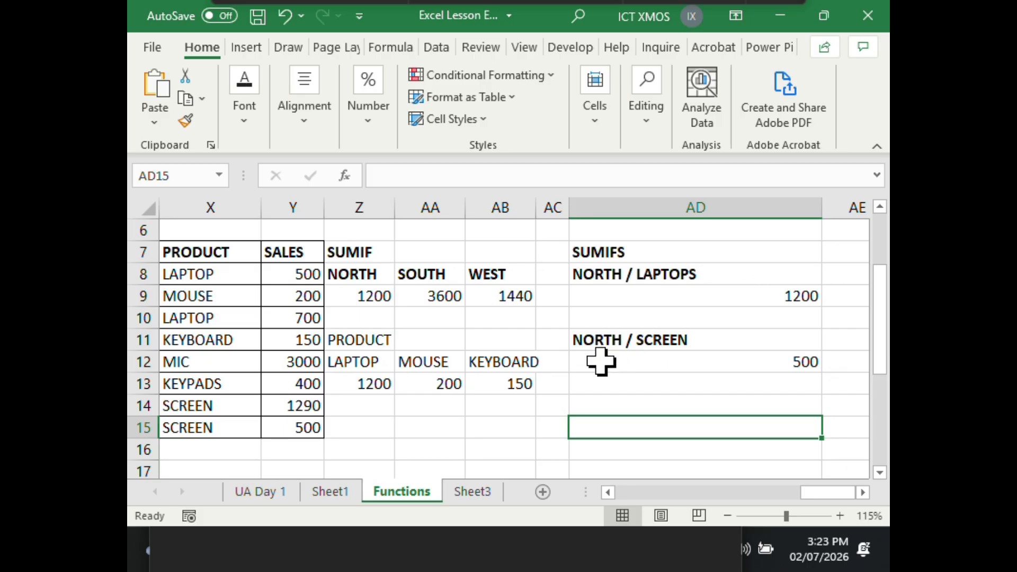
left_click(600, 341)
left_click(612, 367)
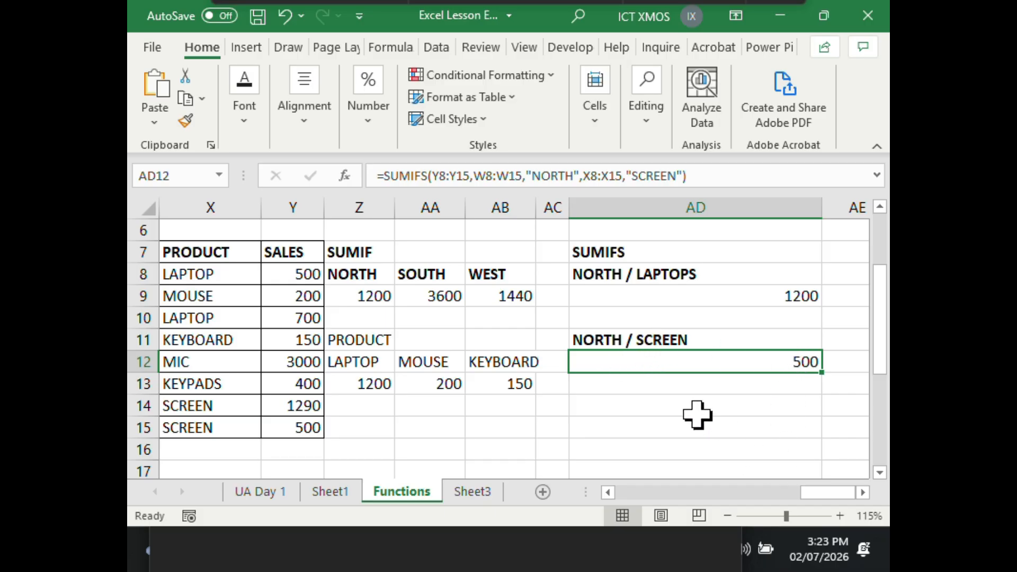
left_click(608, 492)
left_click(607, 492)
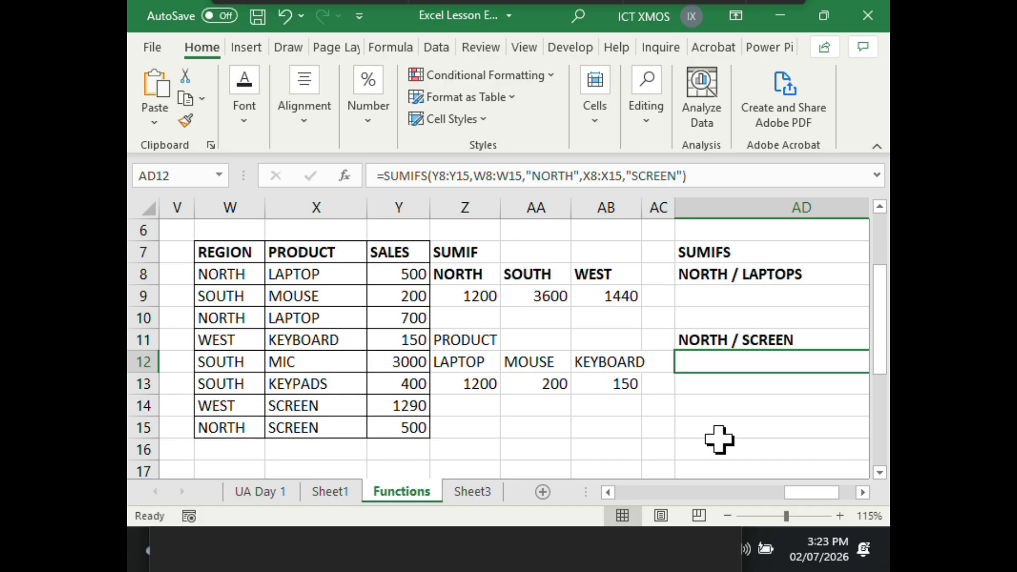
left_click(723, 386)
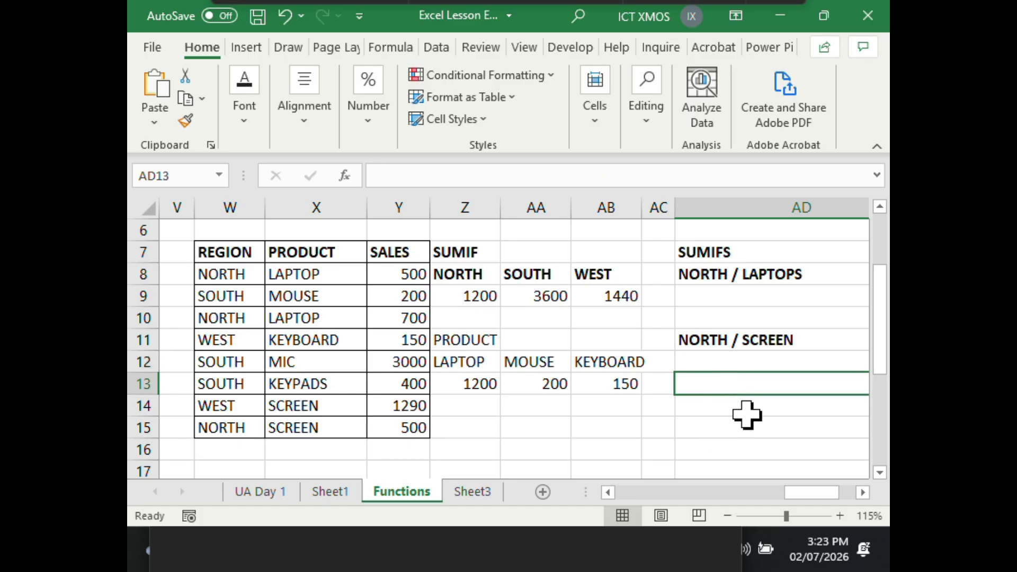
Copy the NORTH / SCREEN label from AD11 into AD14
left_click(862, 493)
left_click(862, 492)
left_click(628, 342)
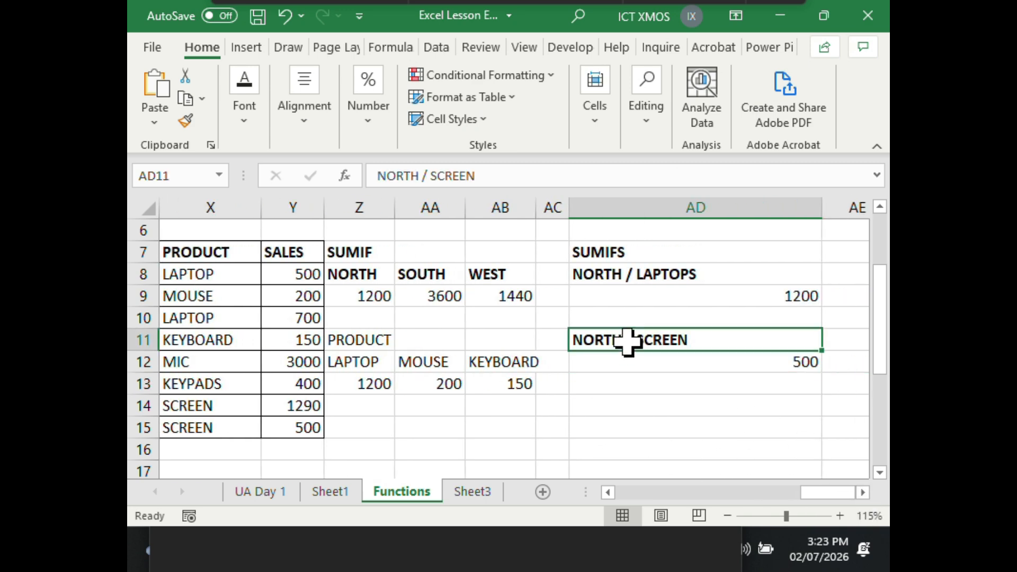
key("ctrl+c")
left_click(632, 402)
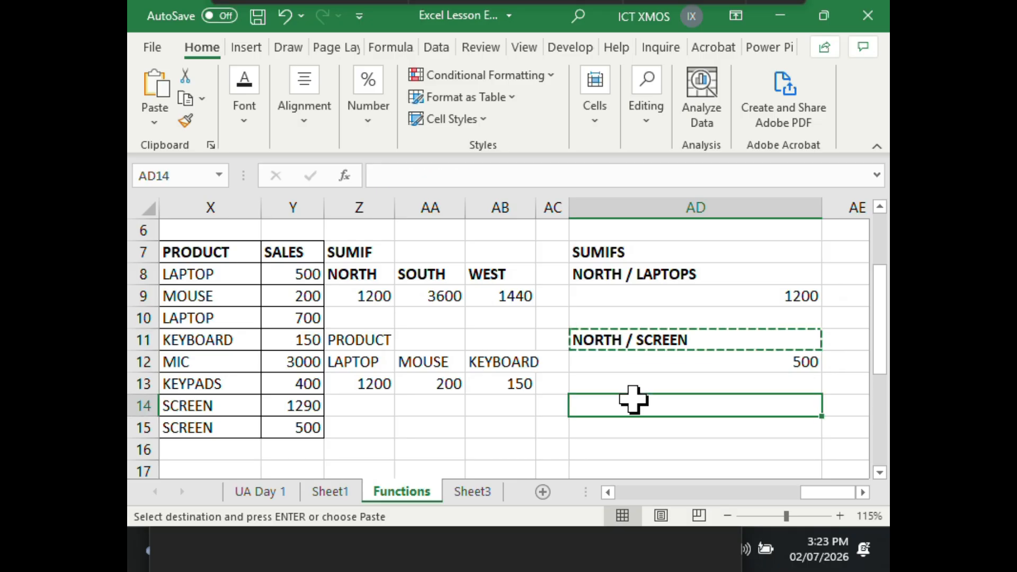
key("ctrl+v")
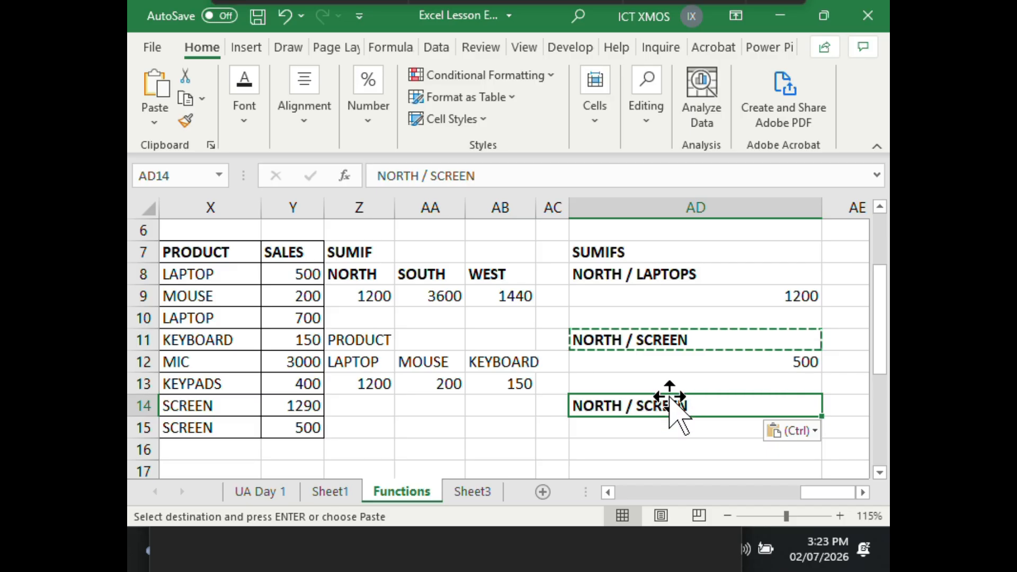
Change the label in AD14 to WEST / SCREEN
left_click(608, 493)
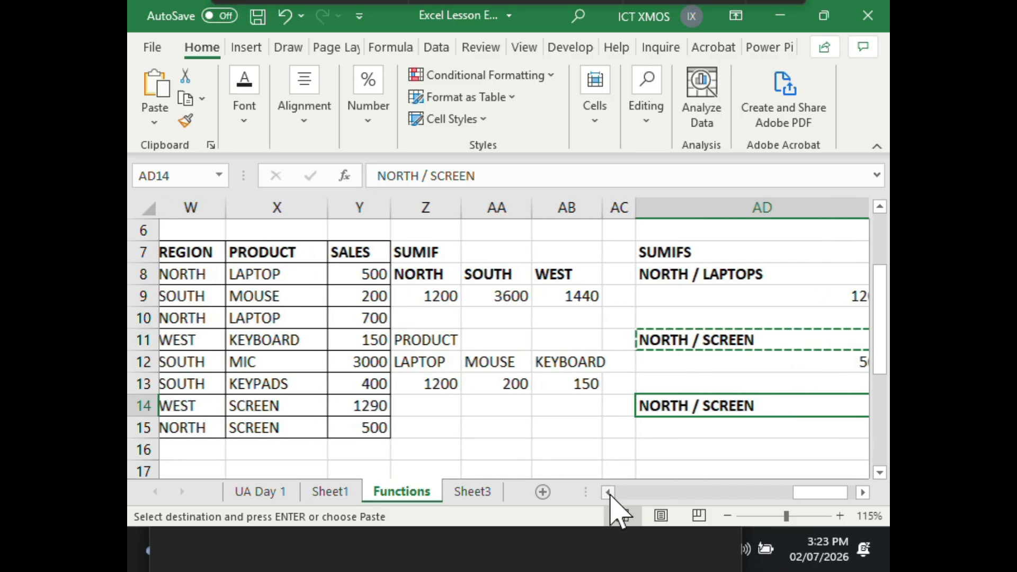
left_click(609, 492)
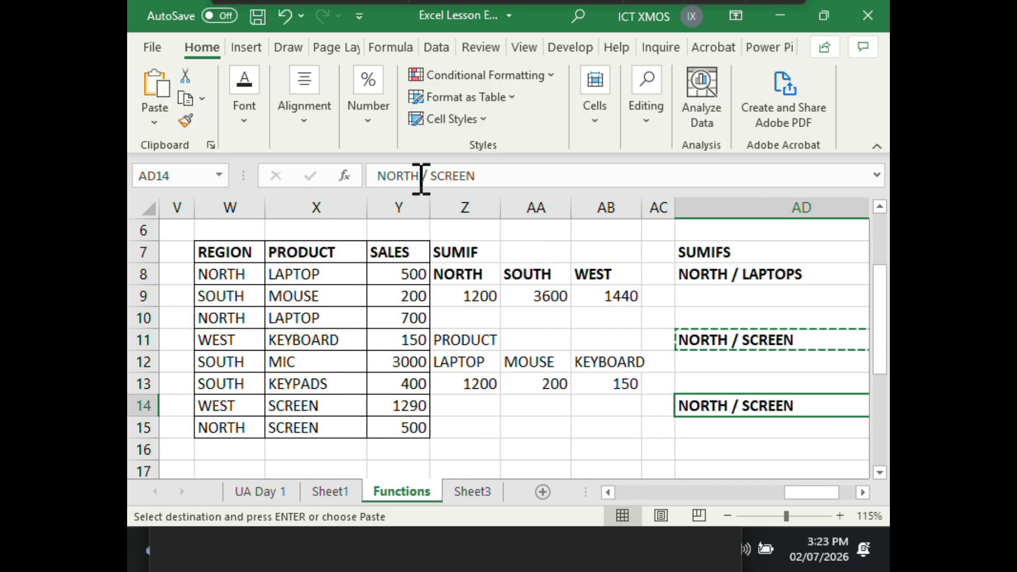
double_click(376, 176)
type("WEST")
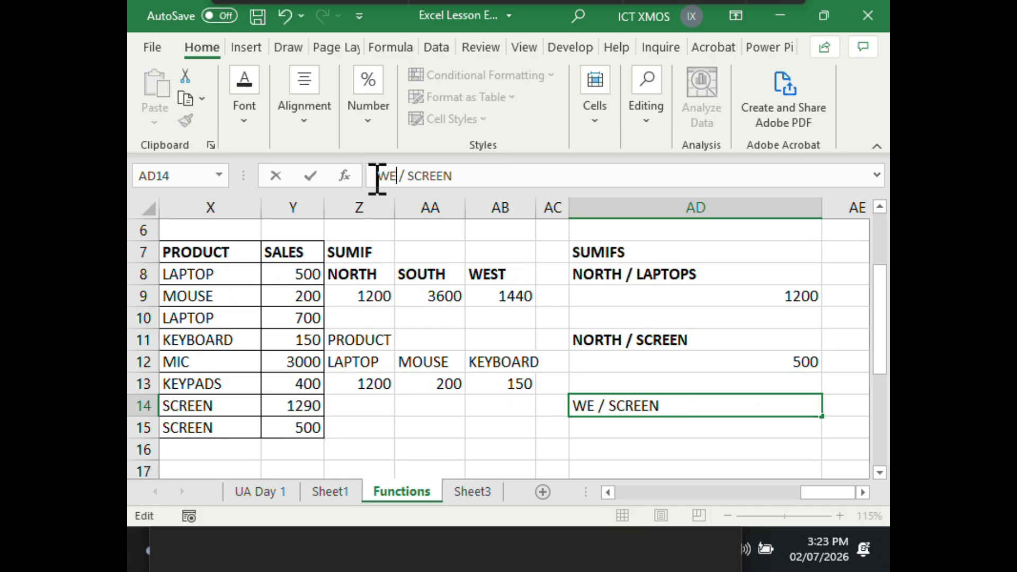
left_click(644, 365)
left_click(644, 406)
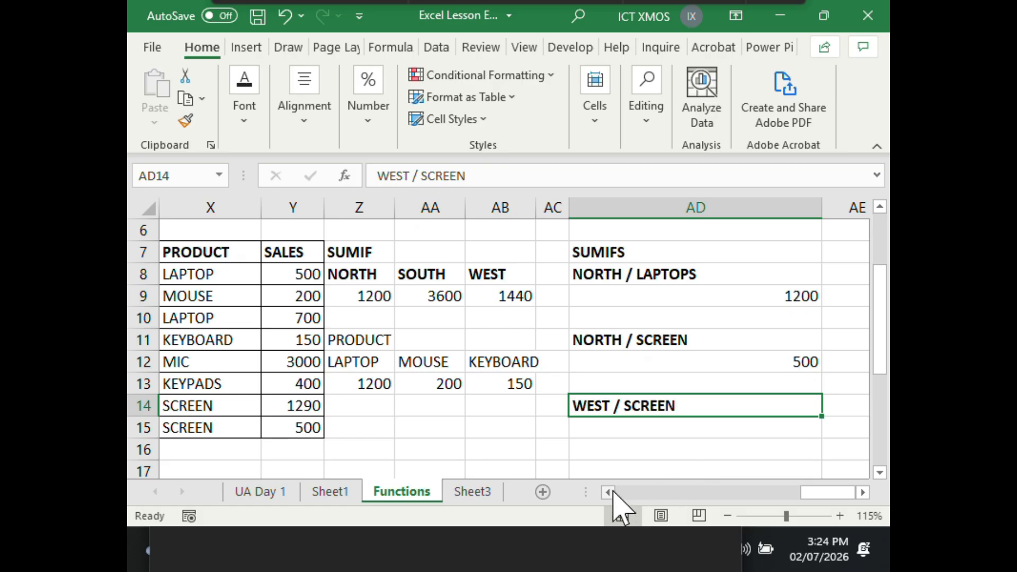
Copy the SUMIFS formula text from AD12 into AD15, keeping its cell ranges the same and leaving AD12 intact
left_click(696, 360)
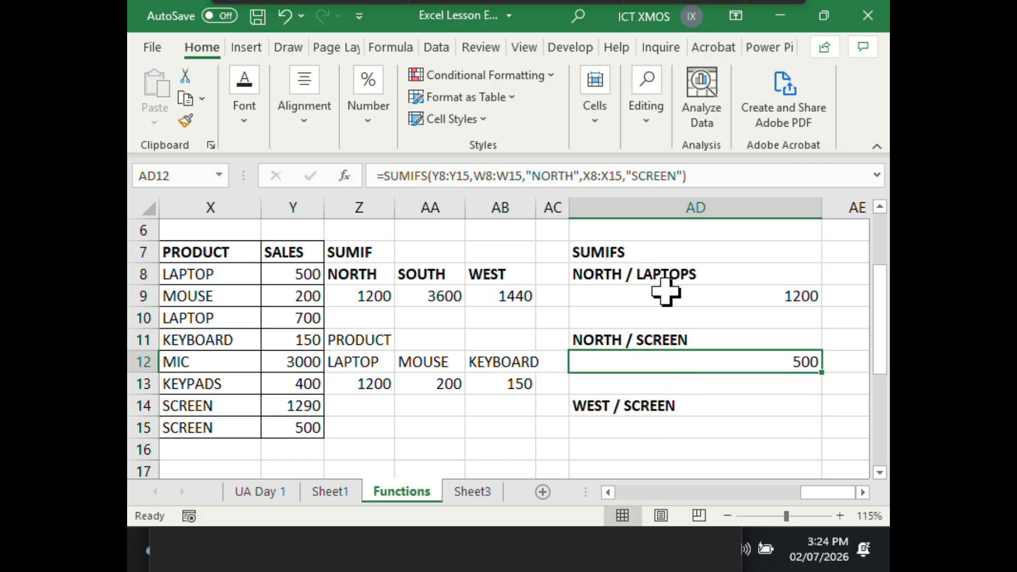
left_click_drag(721, 173, 376, 188)
key("ctrl+c")
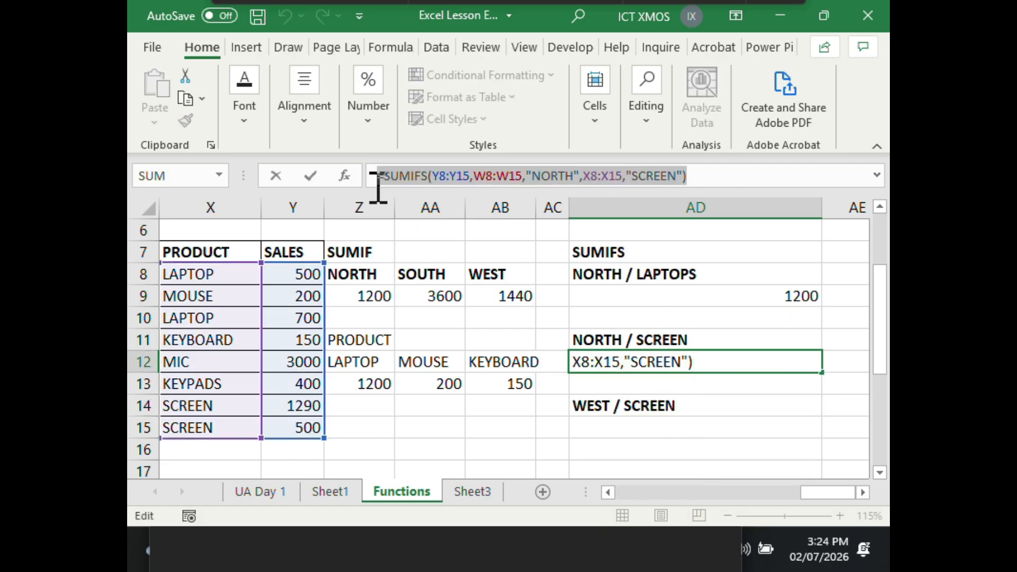
type("=")
left_click(628, 428)
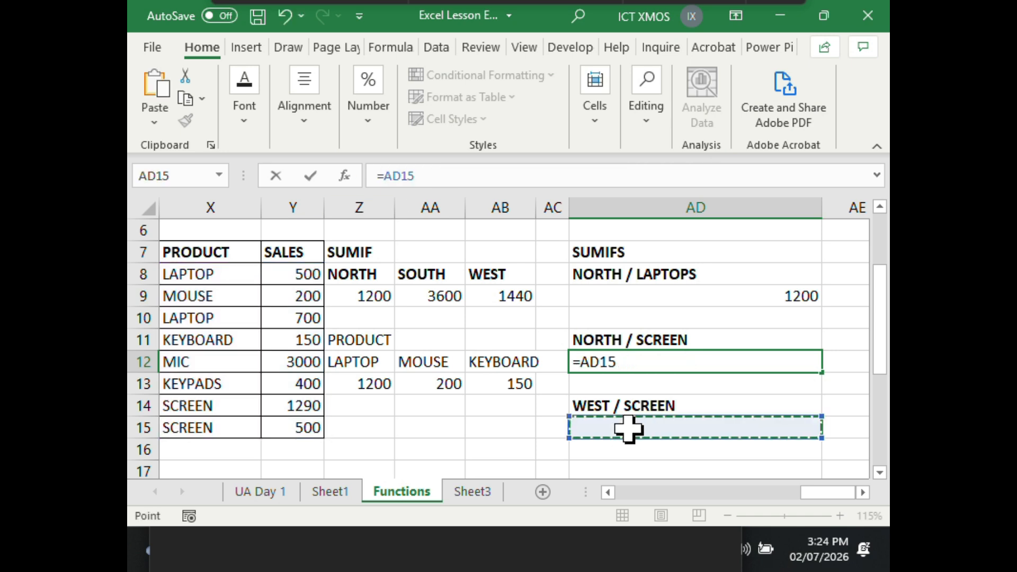
key("Escape")
left_click(626, 427)
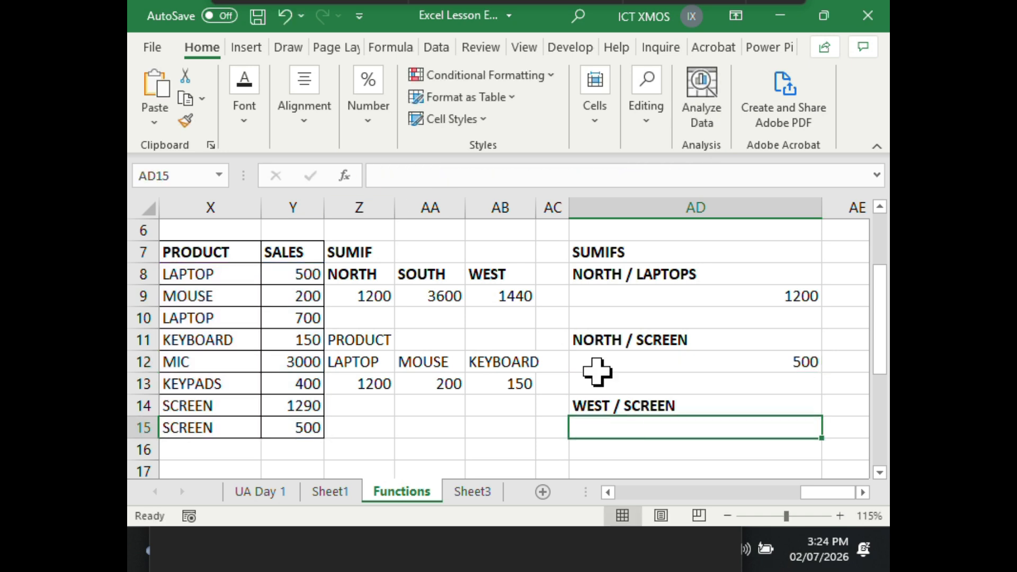
left_click(431, 172)
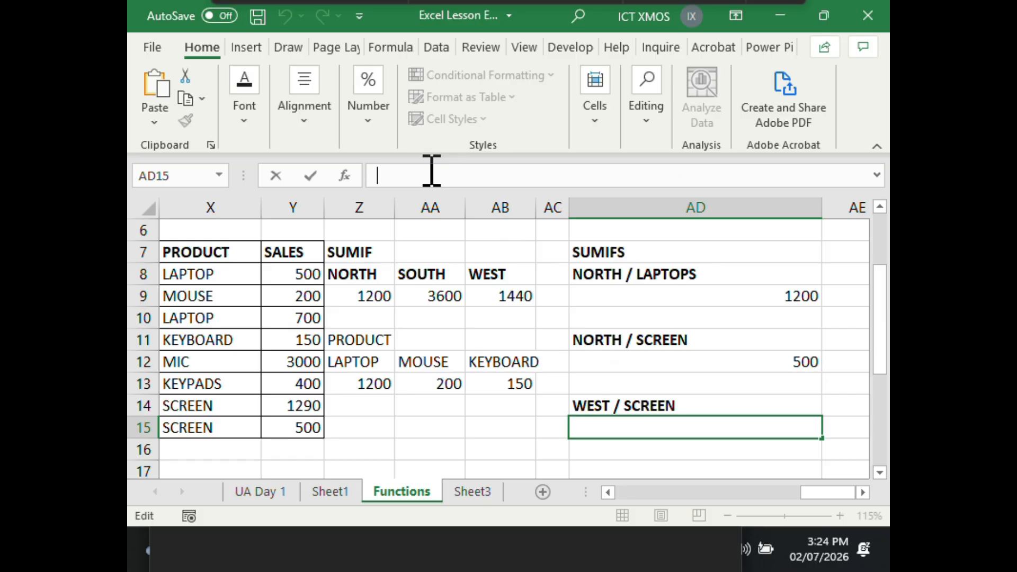
key("ctrl+v")
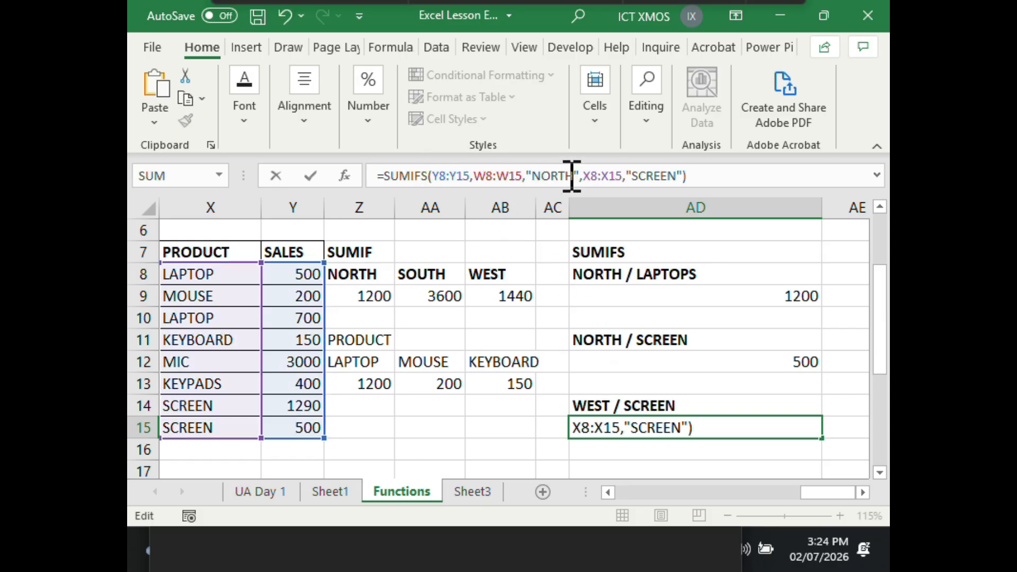
Replace the region criterion in the AD15 formula with "WEST" and complete the formula
left_click_drag(573, 176, 536, 177)
type("WEST")
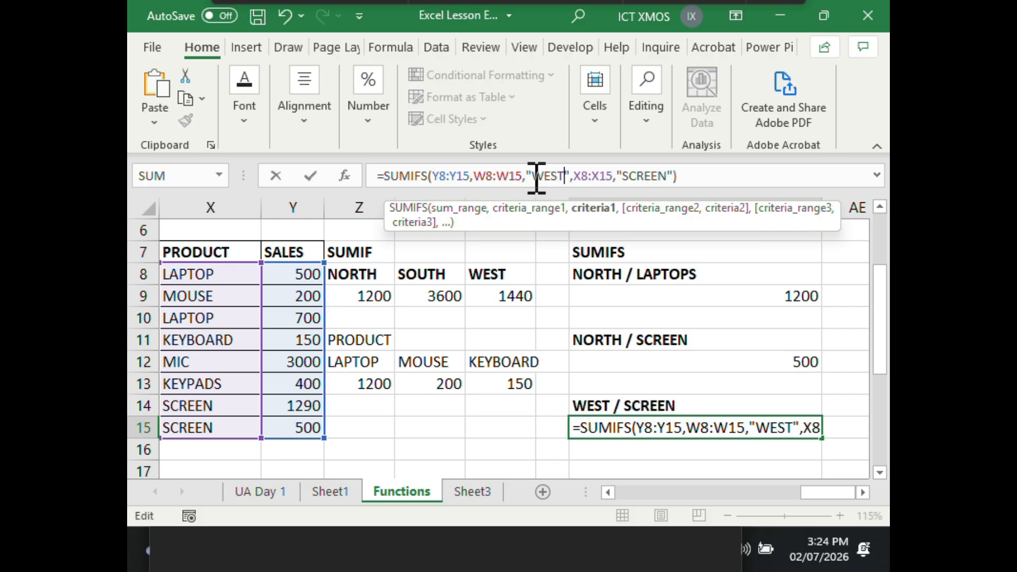
key("Return")
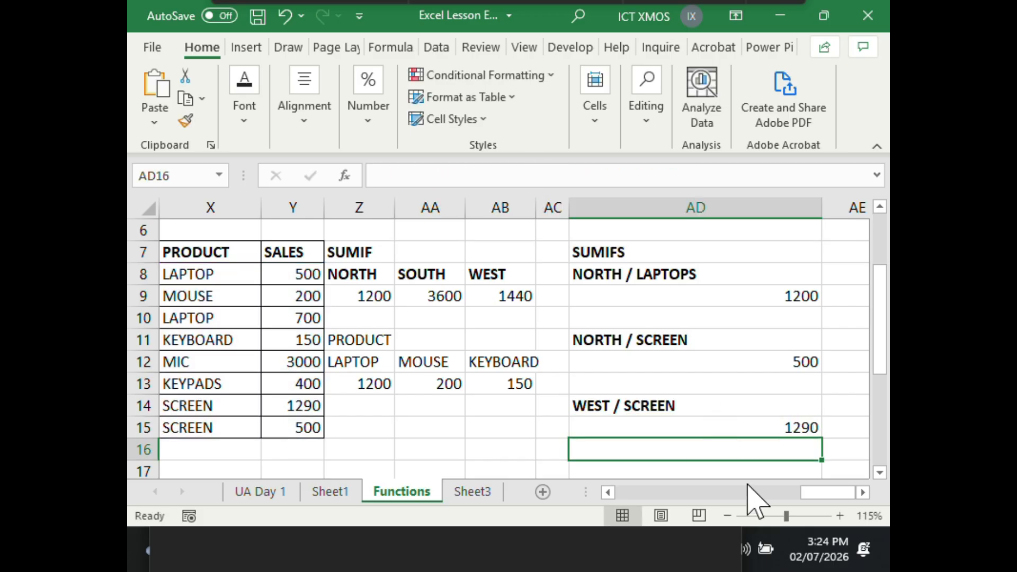
Check the WEST / SCREEN total in AD15 against the region, product and sales columns and the NORTH / SCREEN formula in AD12
left_click(608, 492)
left_click(608, 492)
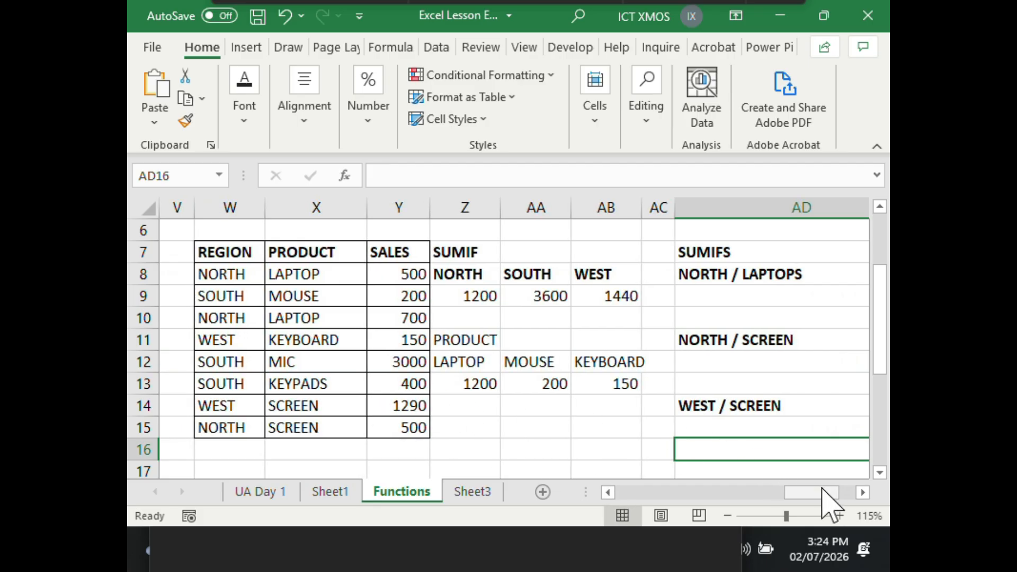
left_click(862, 492)
left_click(863, 492)
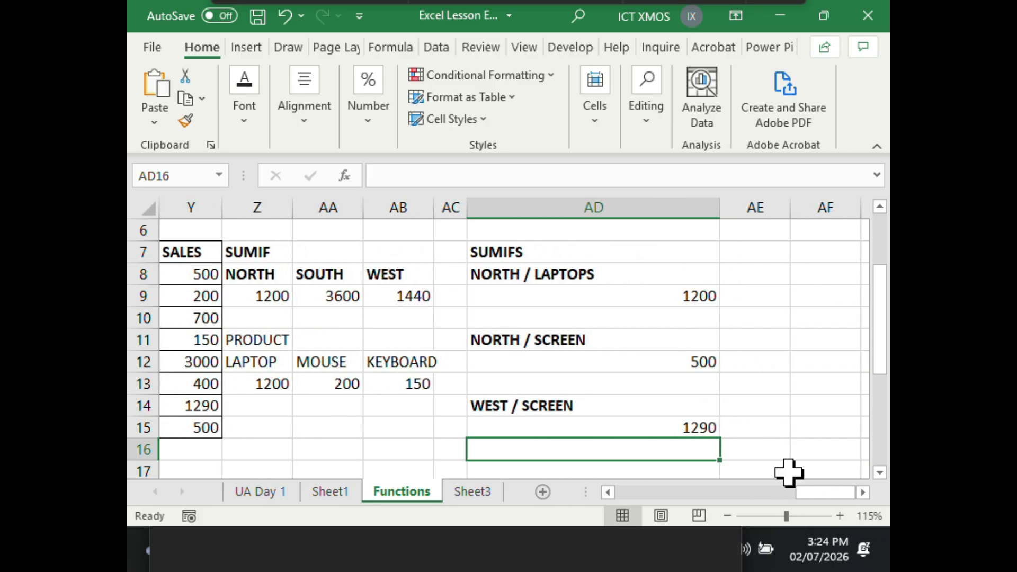
left_click(654, 426)
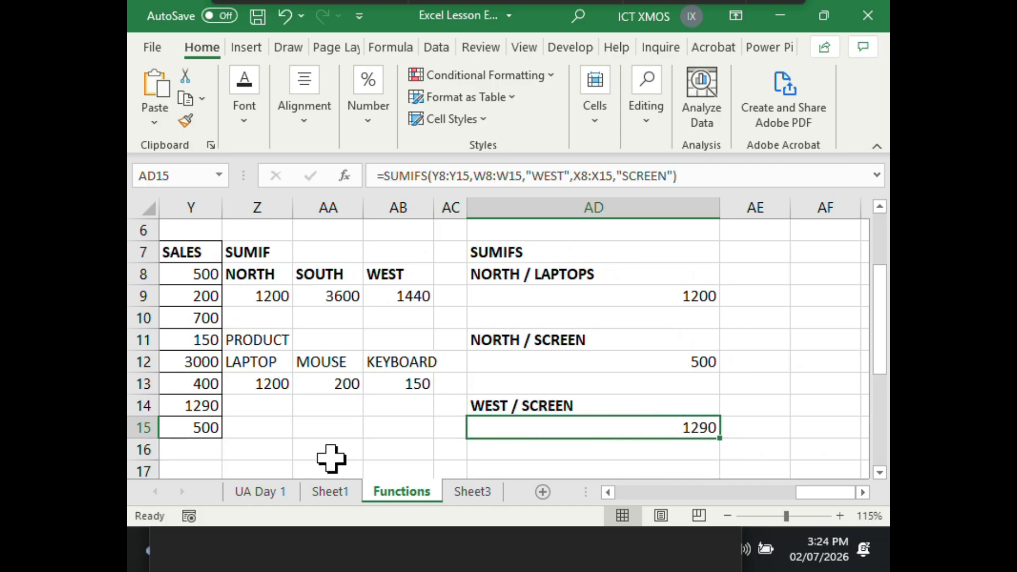
left_click(190, 407)
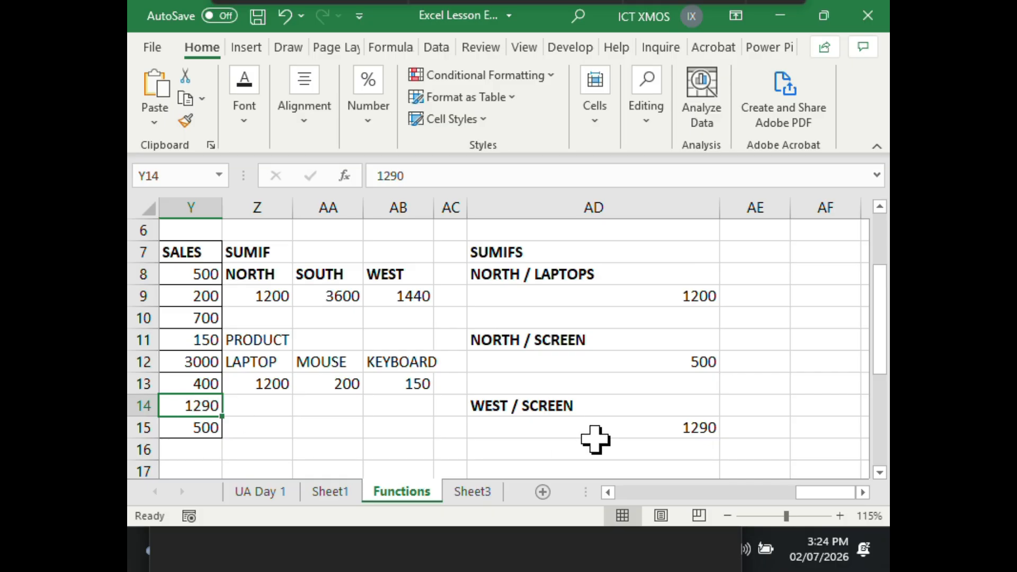
left_click(587, 424)
left_click(562, 358)
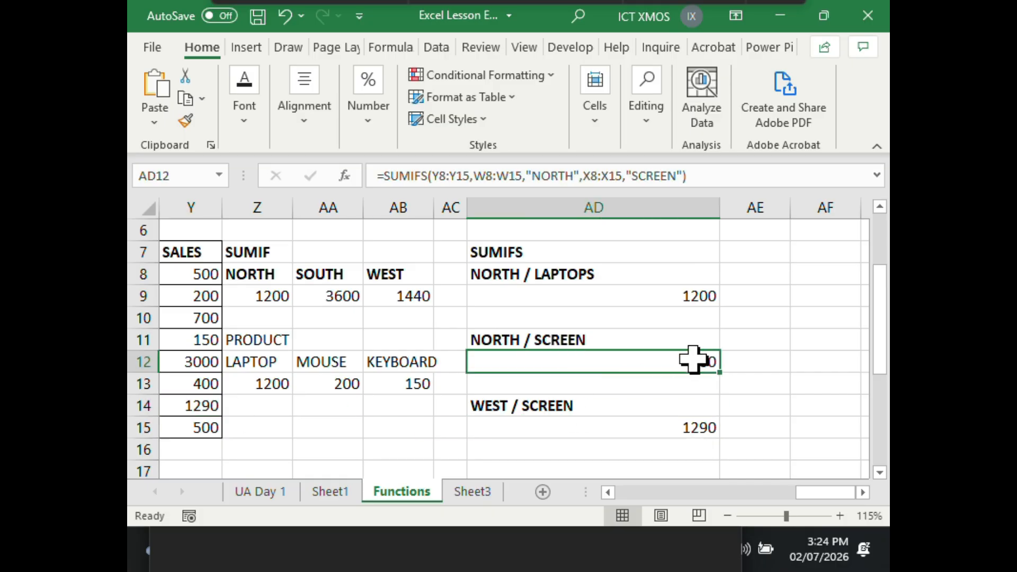
left_click(586, 425)
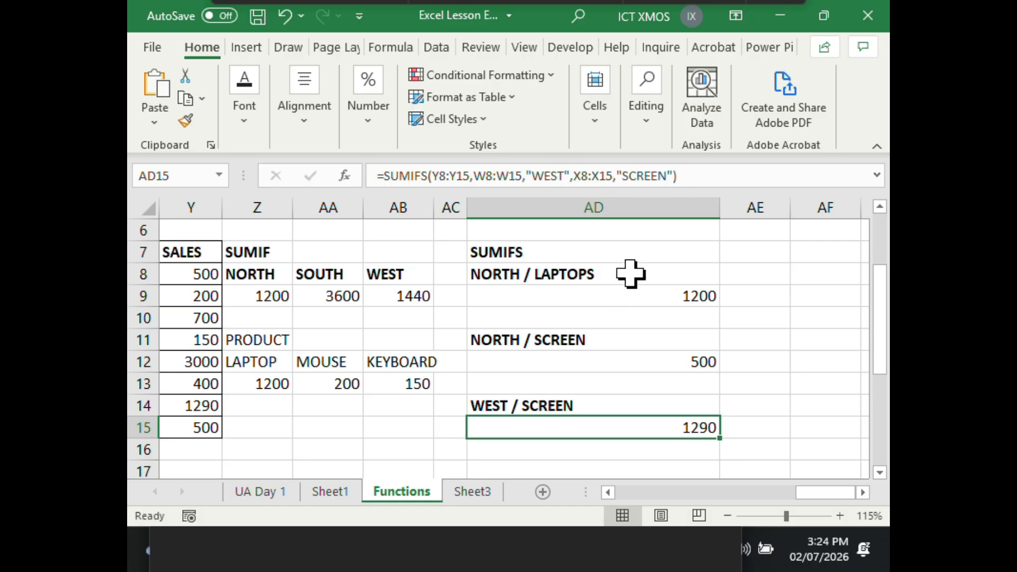
Replace the product criterion in the AD15 formula with "LAPTOP" and complete the formula to test a WEST laptop total
left_click(667, 177)
left_click_drag(666, 177, 625, 179)
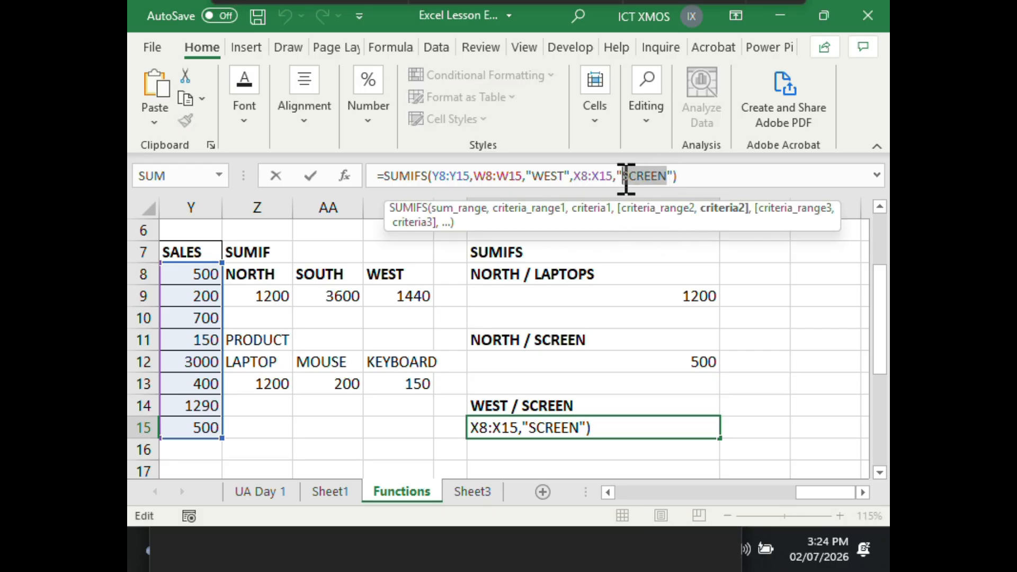
type("LAPTOP")
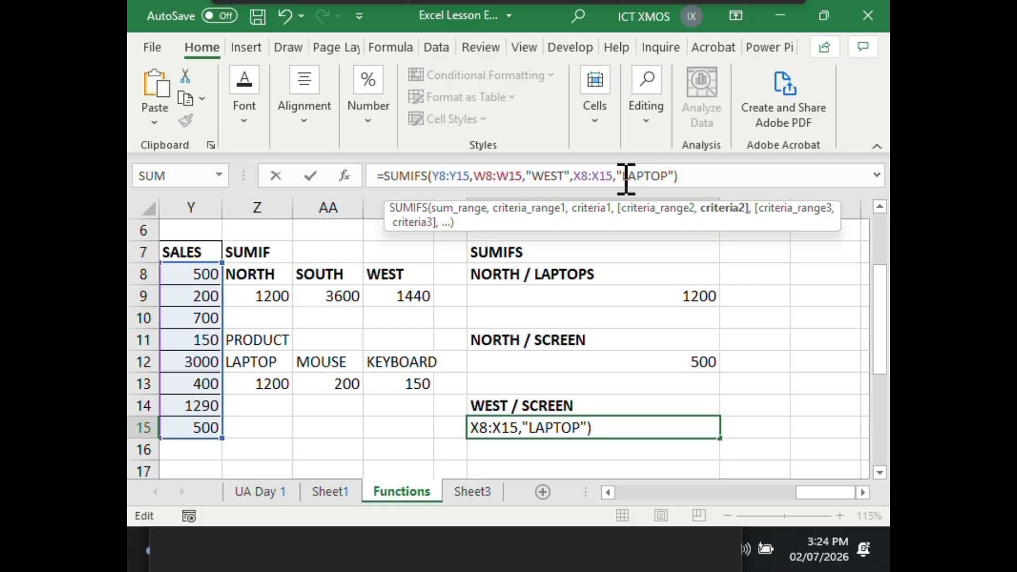
left_click(707, 175)
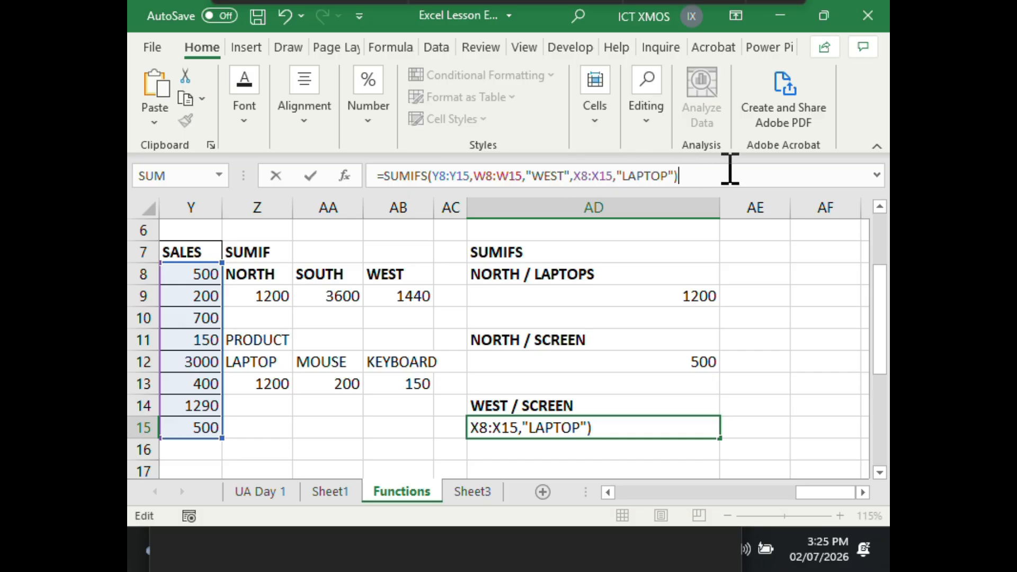
key("Return")
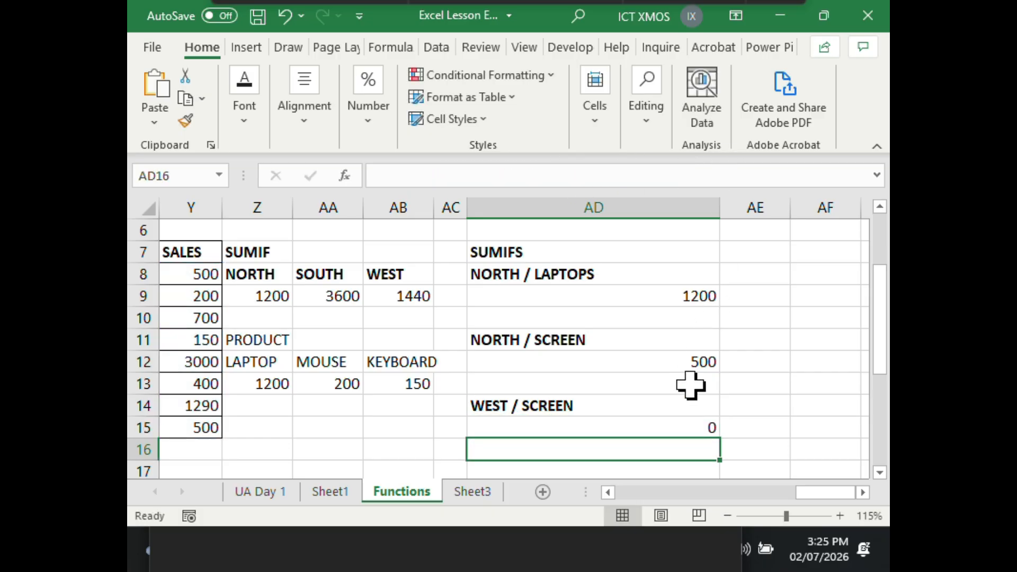
Check the AD15 WEST / LAPTOP formula against the region and product columns for matching rows
left_click(678, 422)
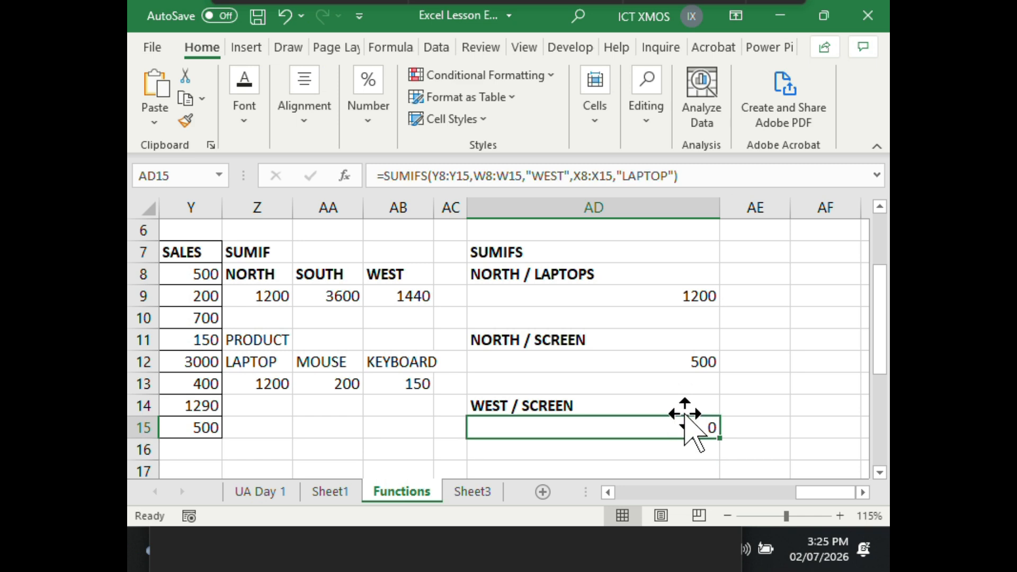
left_click(608, 492)
left_click(607, 492)
left_click(607, 492)
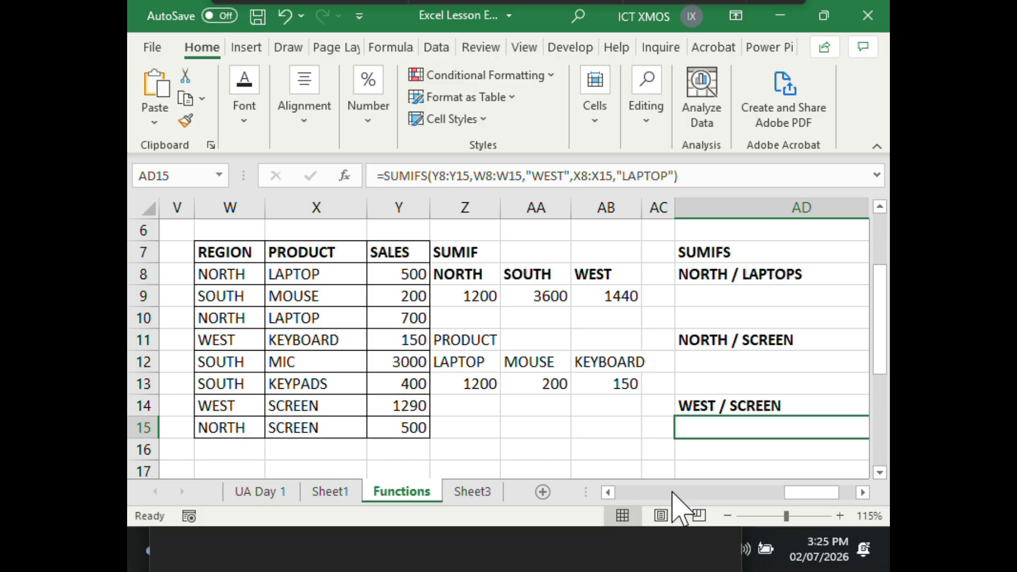
left_click(862, 492)
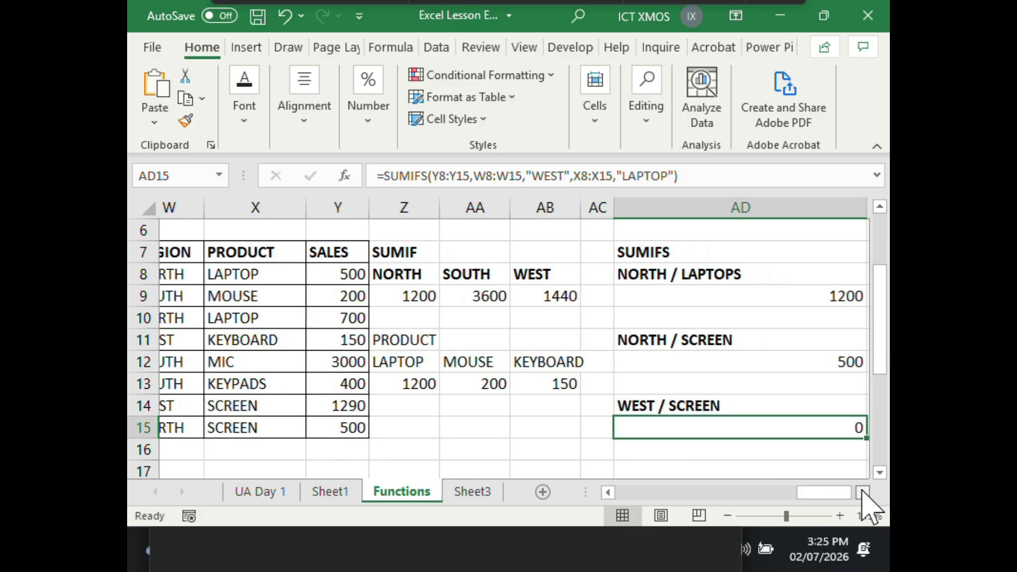
left_click(863, 492)
left_click(863, 492)
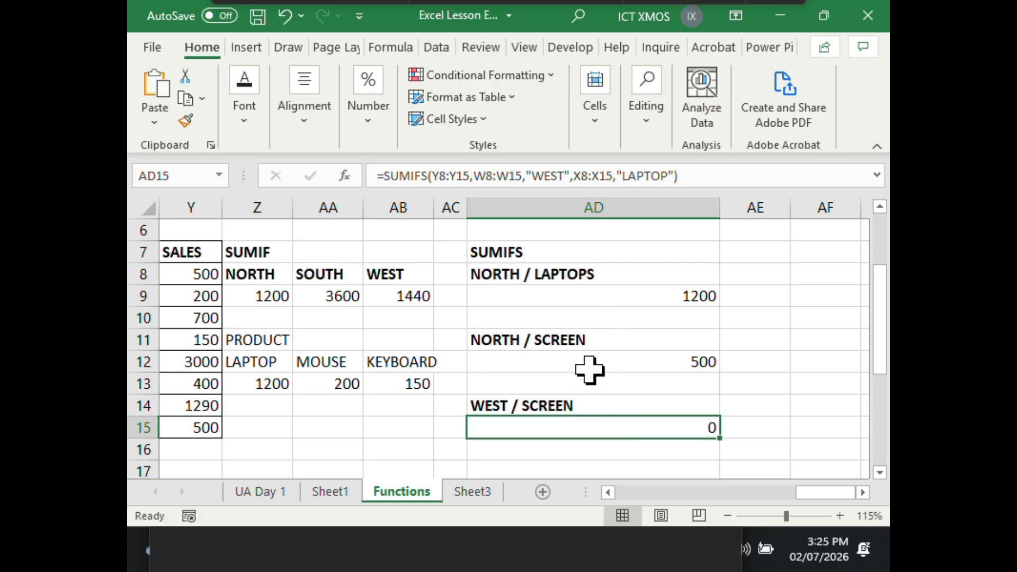
Restore the product criterion in the AD15 formula to "SCREEN" and complete the formula
left_click_drag(670, 175, 627, 176)
type("CREEN")
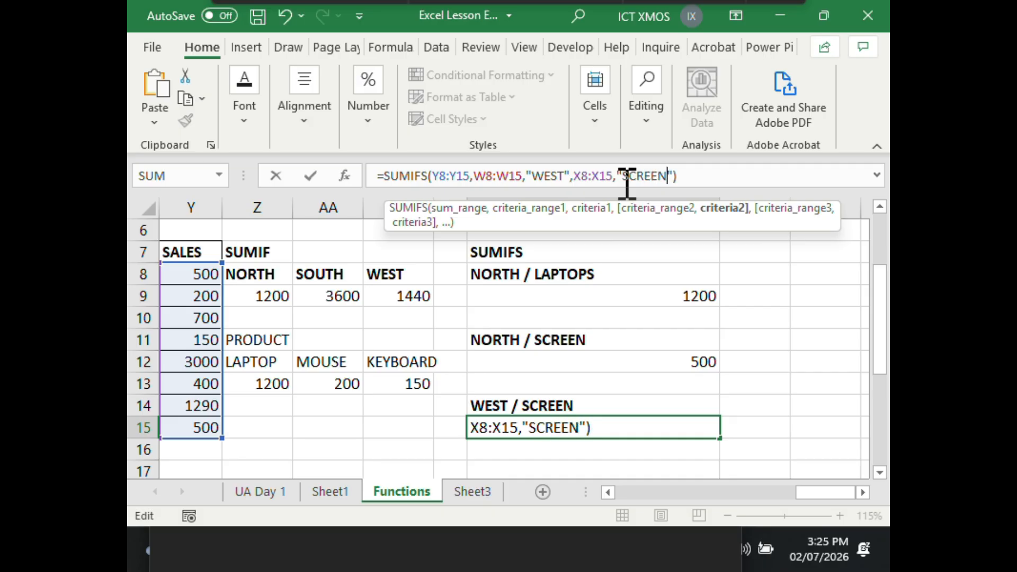
key("Return")
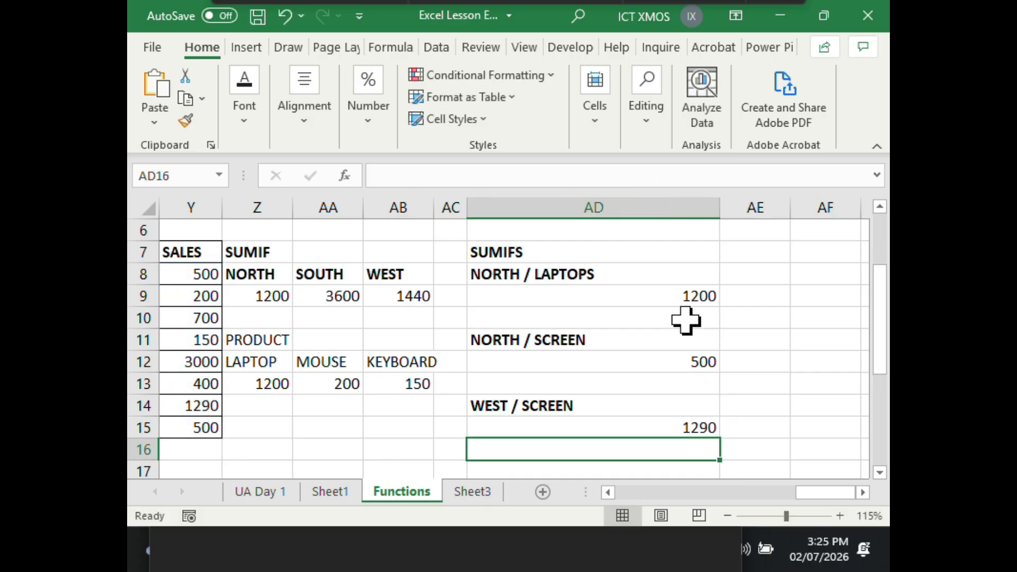
Compare the NORTH / SCREEN formula in AD12 and the WEST / SCREEN formula in AD15 with the sales table
left_click(704, 361)
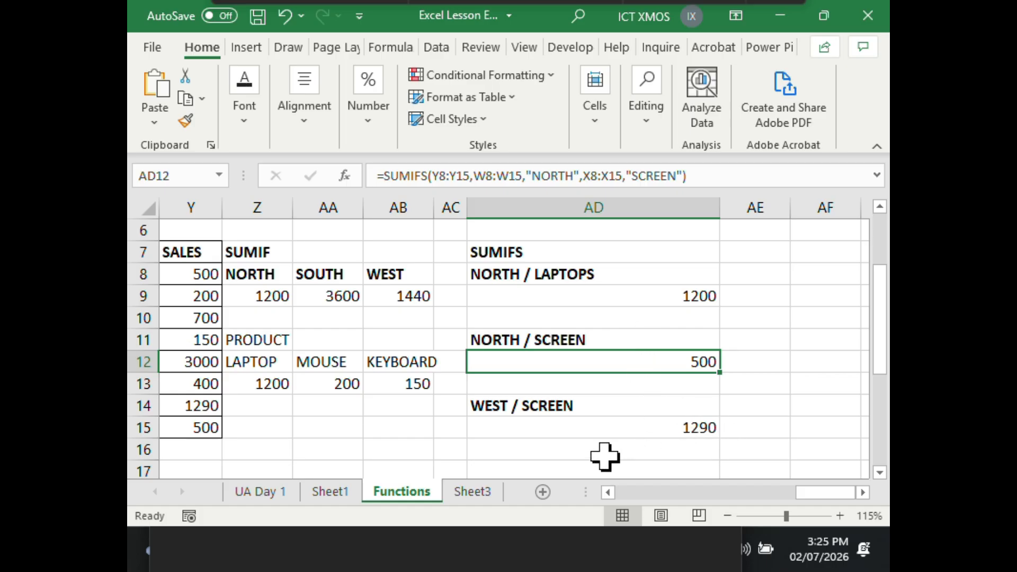
left_click(607, 488)
left_click(606, 488)
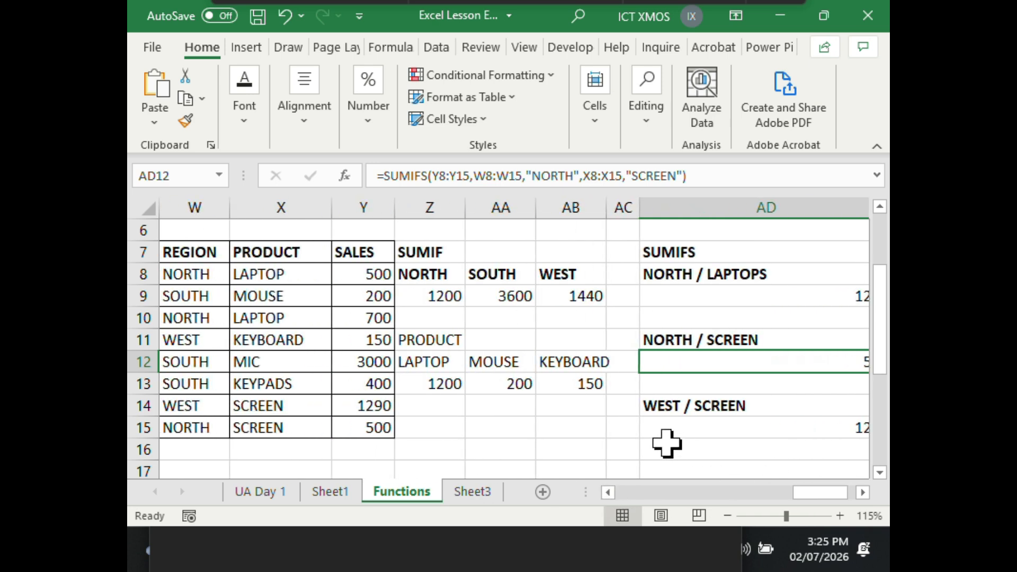
left_click(690, 435)
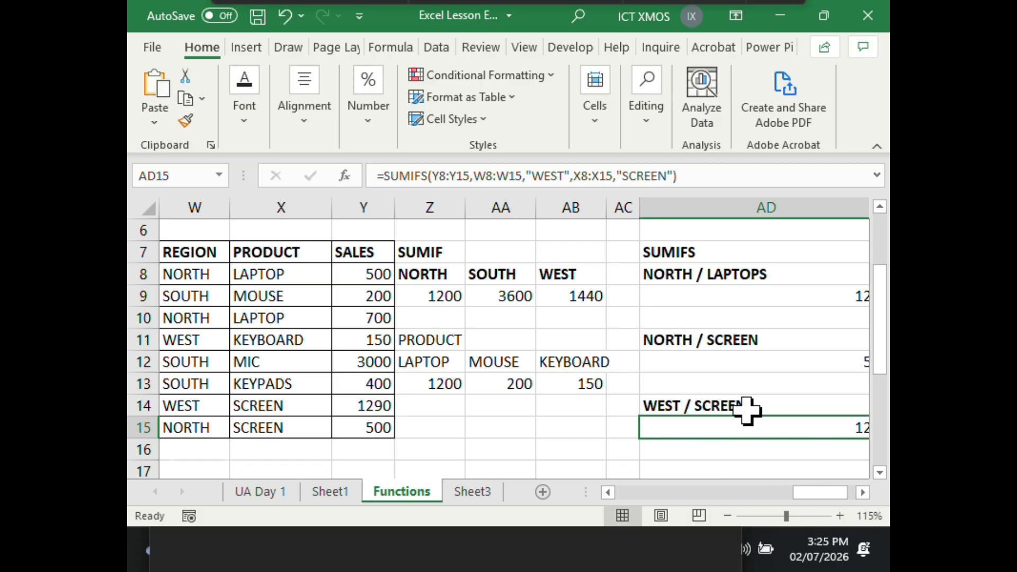
scroll(756, 428, "up", 1)
scroll(756, 427, "down", 1)
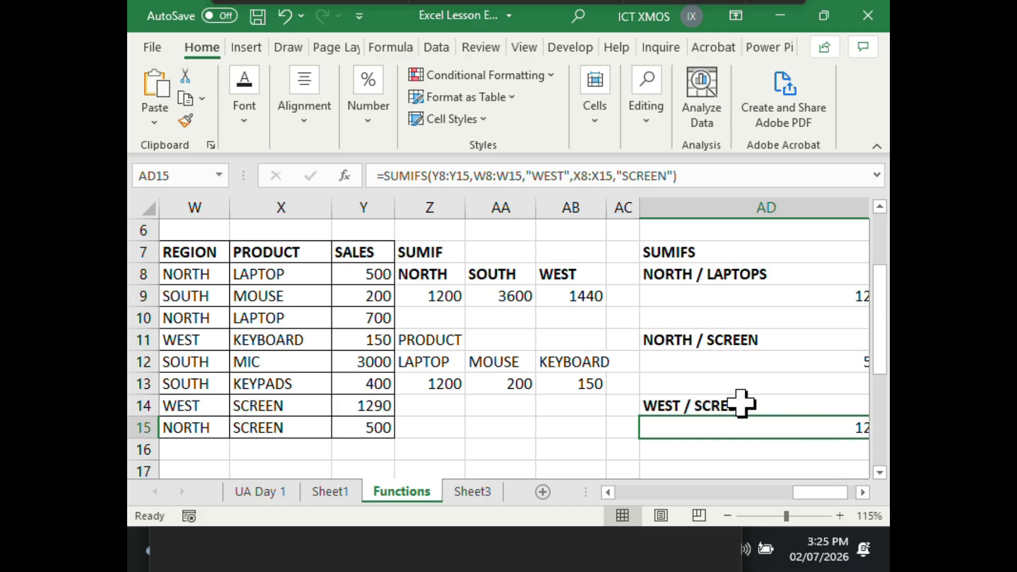
scroll(742, 405, "up", 1)
scroll(740, 430, "down", 1)
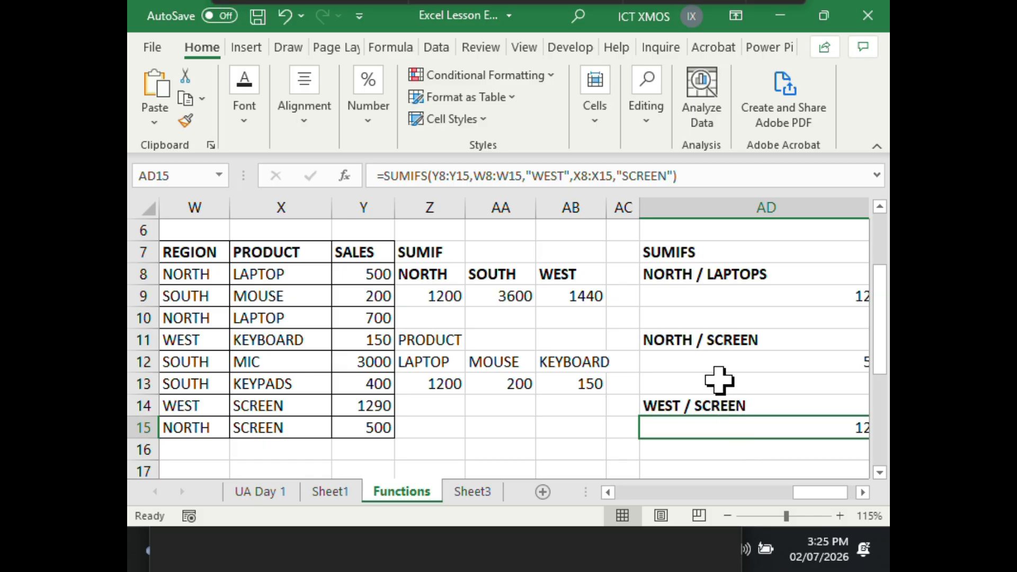
left_click(725, 383)
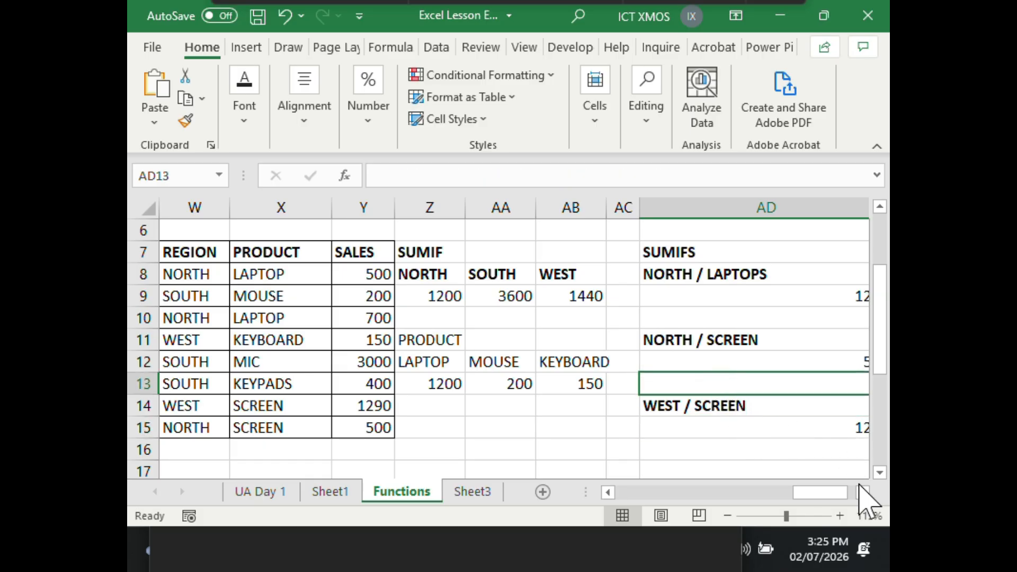
left_click(862, 492)
left_click(862, 492)
left_click(862, 492)
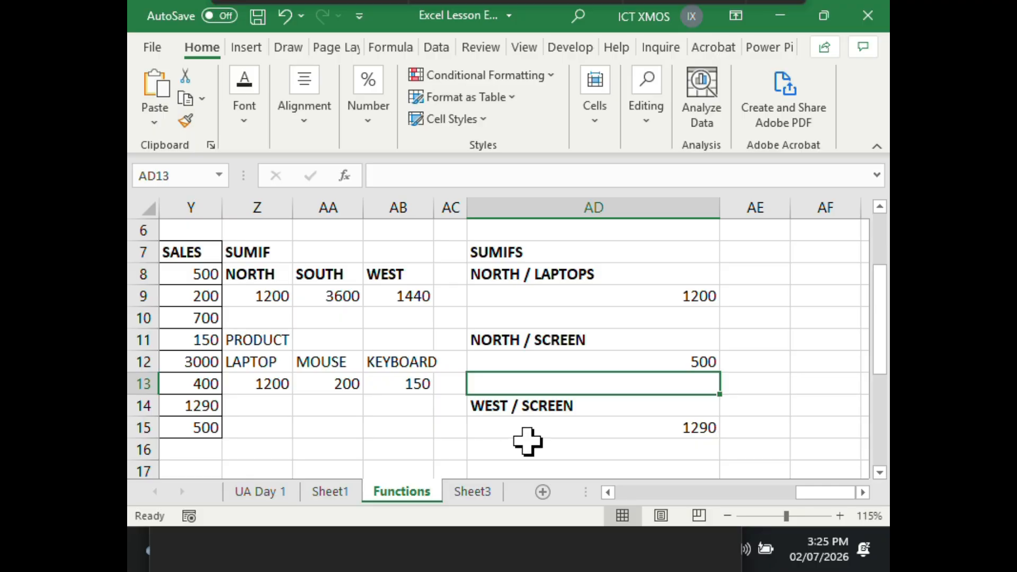
Check the WEST / SCREEN formula in AD15 against the sales table and examine the single-criterion SUMIF formulas for products and regions
left_click(566, 429)
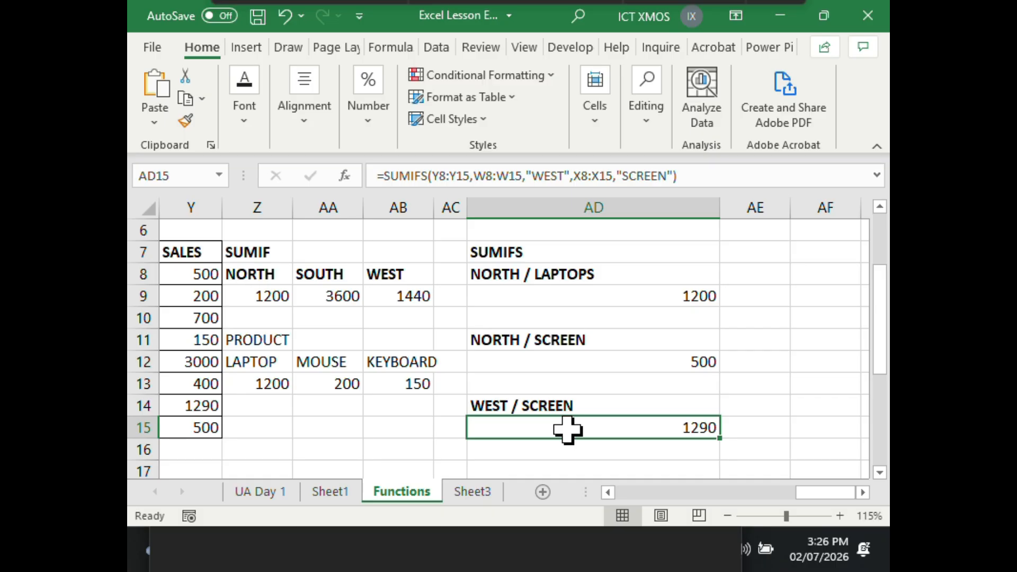
left_click(608, 492)
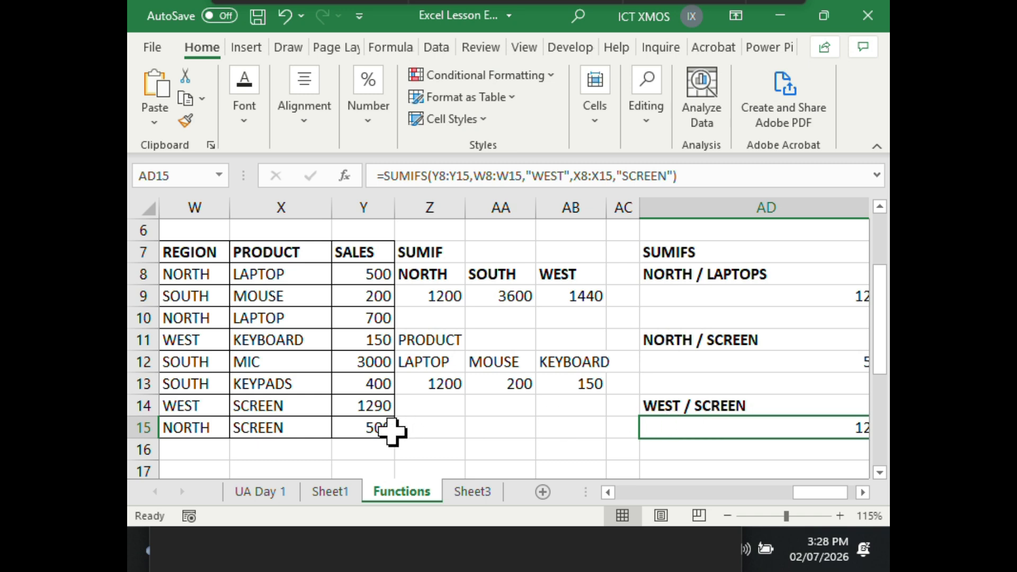
left_click(608, 493)
left_click(608, 493)
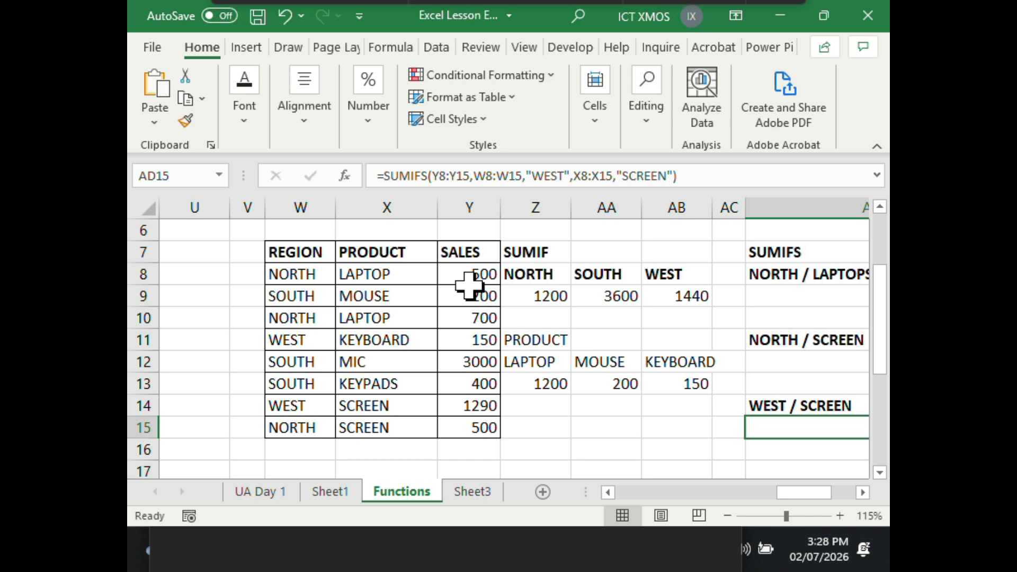
left_click(566, 362)
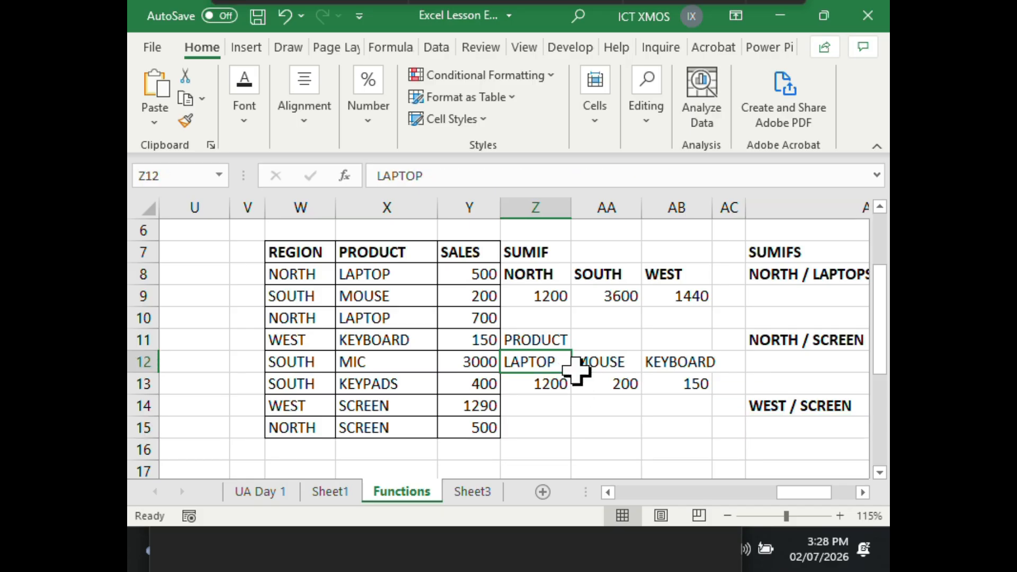
left_click(594, 400)
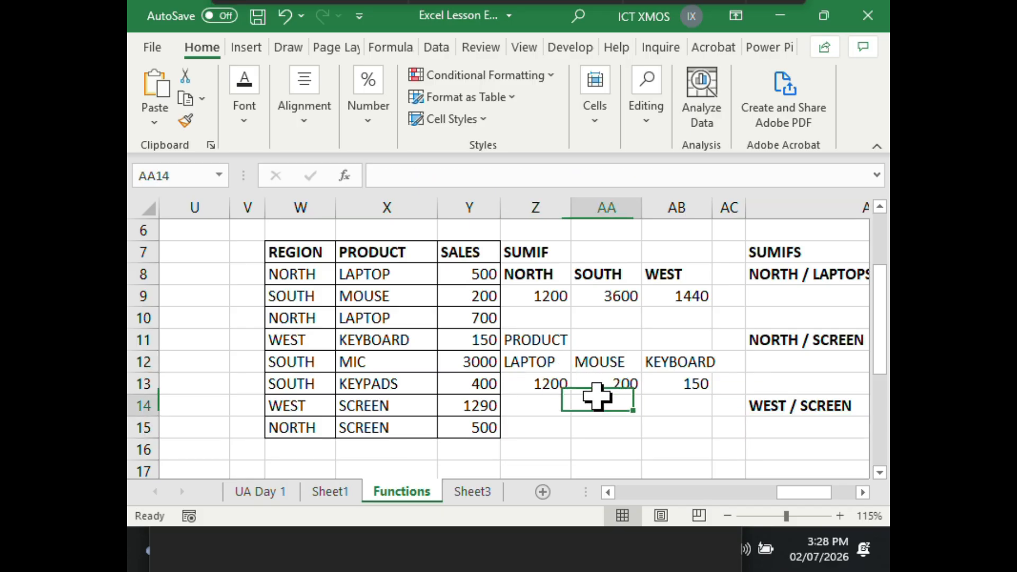
left_click(688, 387)
left_click(618, 386)
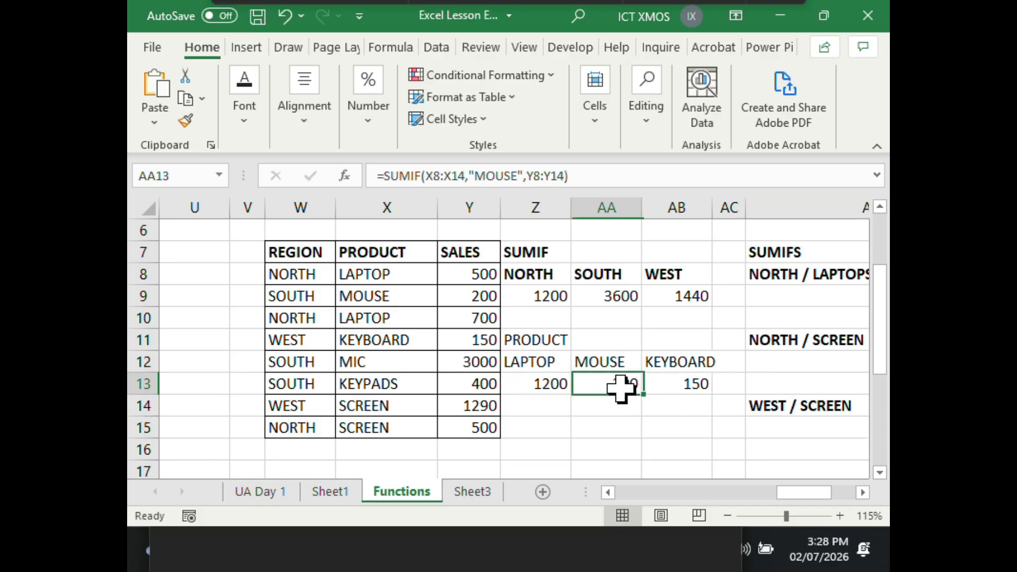
left_click(554, 389)
left_click(537, 296)
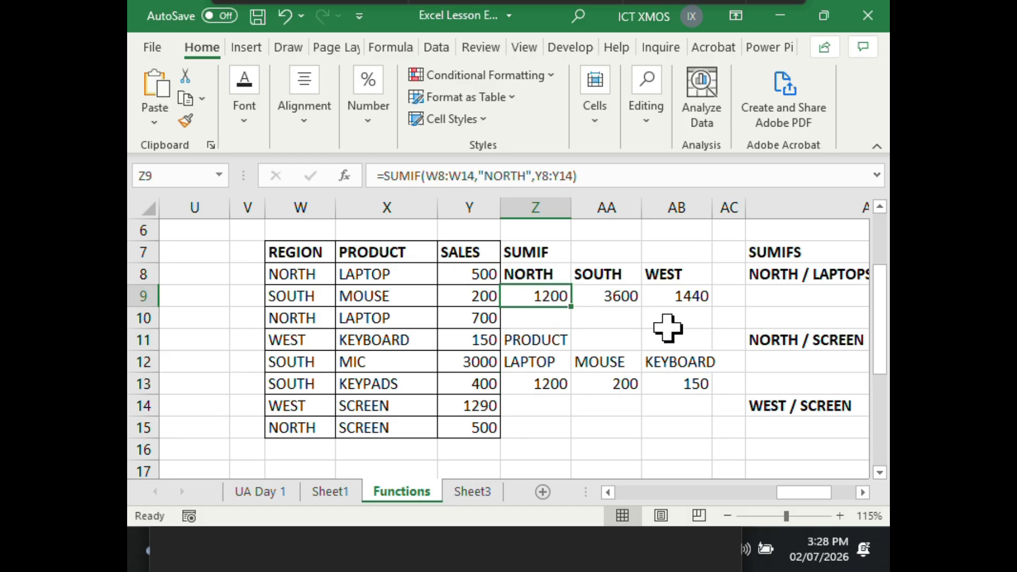
Examine the NORTH / LAPTOPS SUMIFS formula in AD9 with its sales, region and product ranges highlighted on the table
left_click(863, 492)
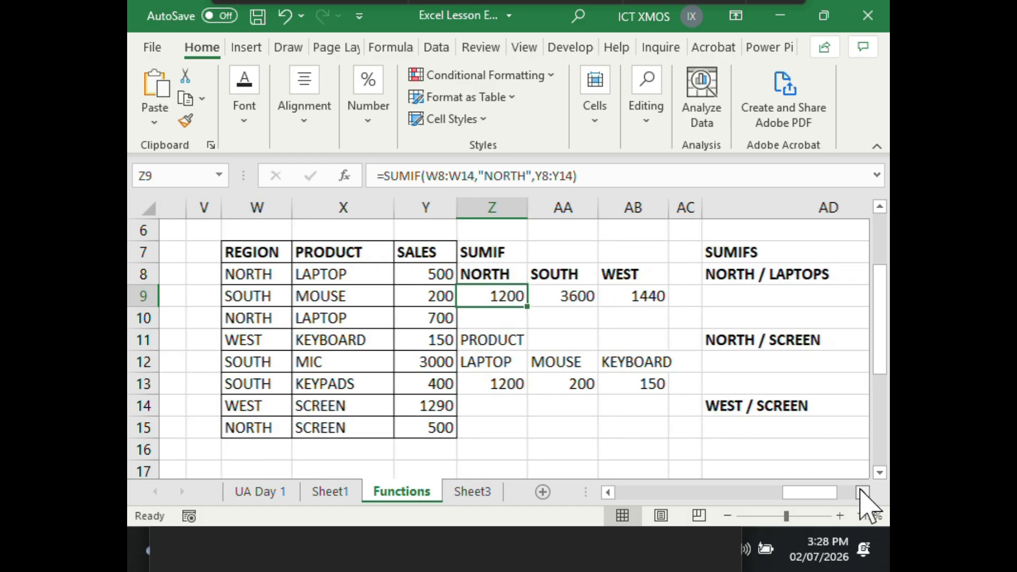
left_click(862, 492)
left_click(863, 492)
left_click(678, 295)
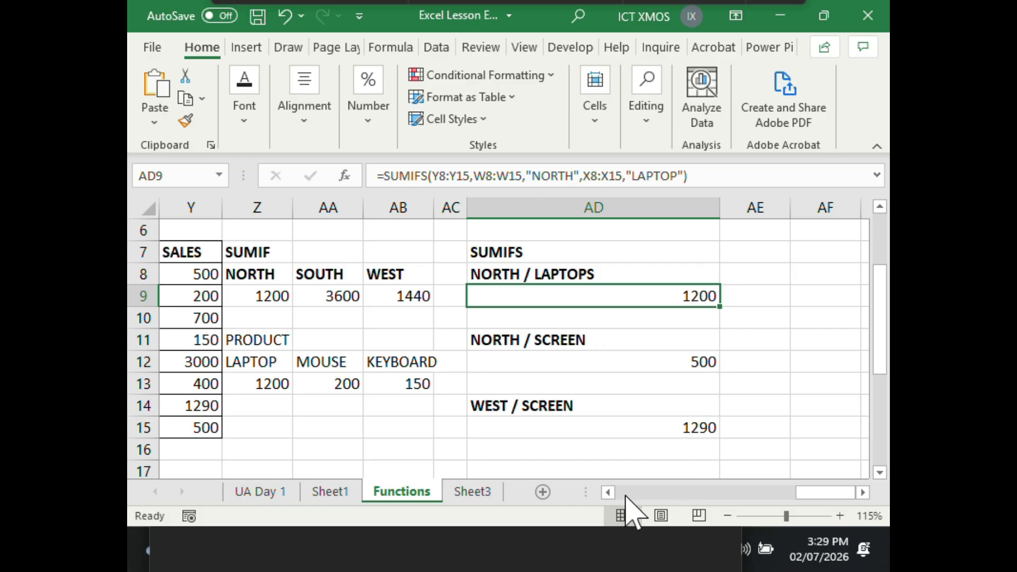
left_click(705, 167)
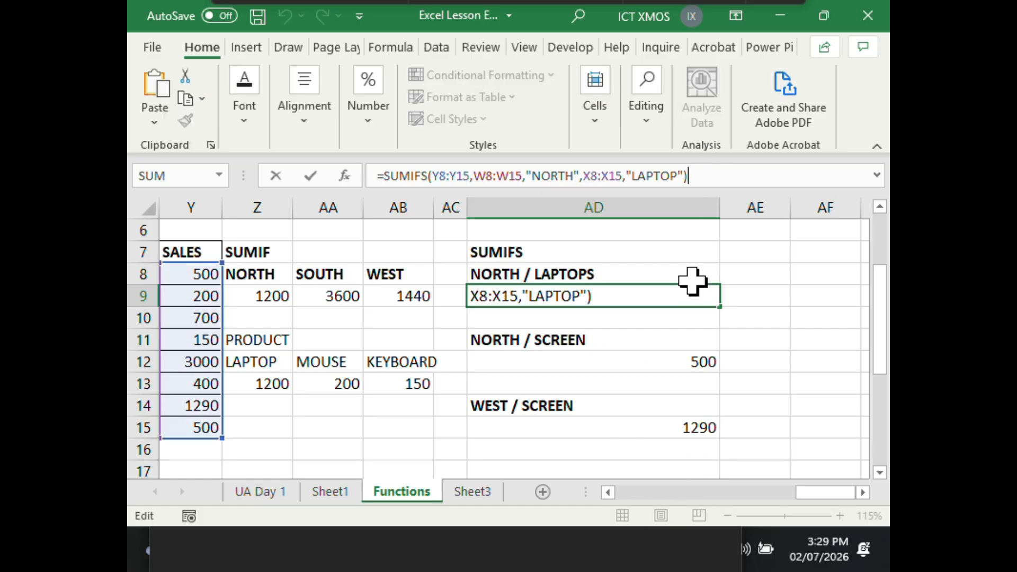
left_click(608, 492)
left_click(607, 492)
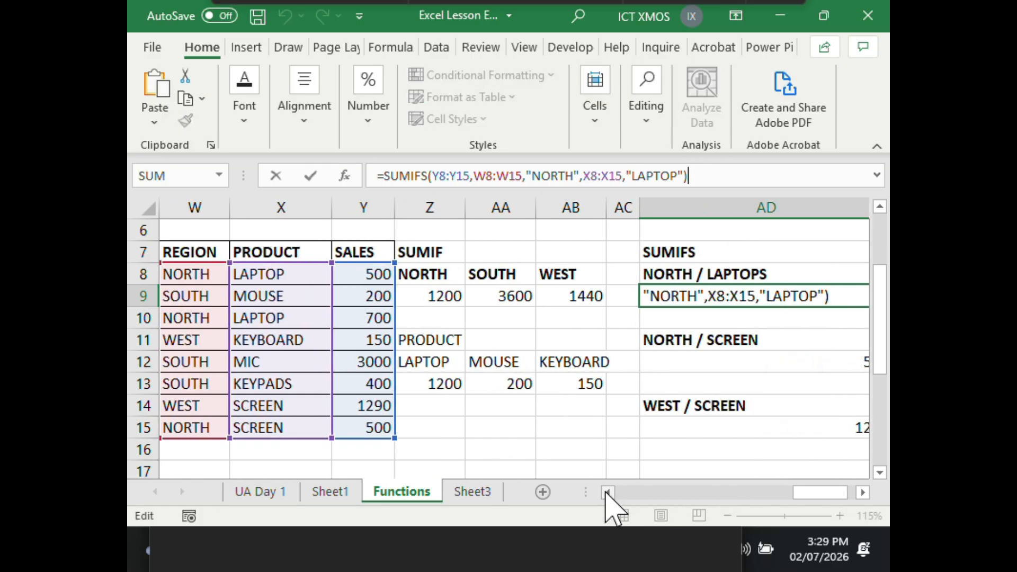
left_click(608, 492)
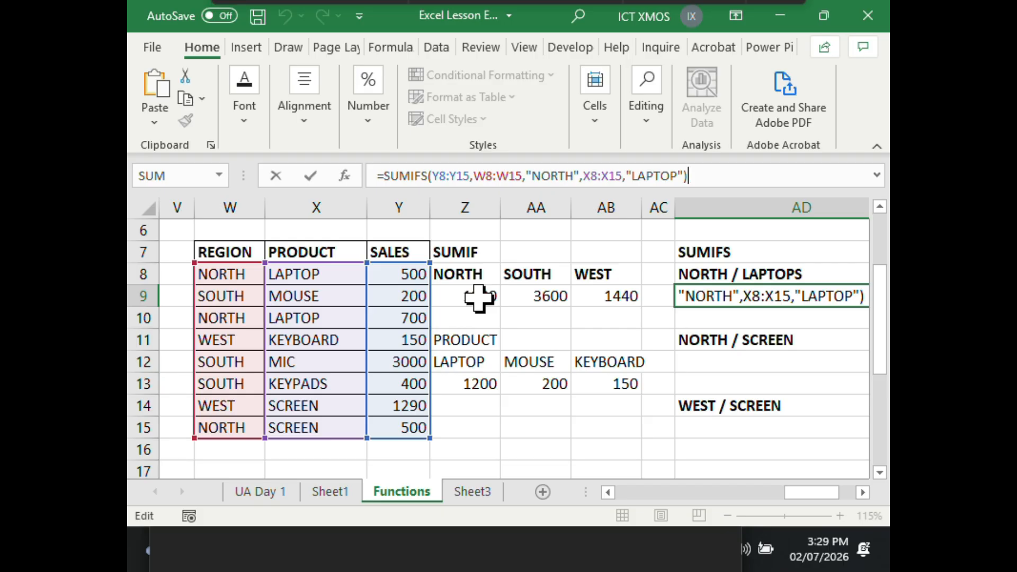
key("ctrl+Return")
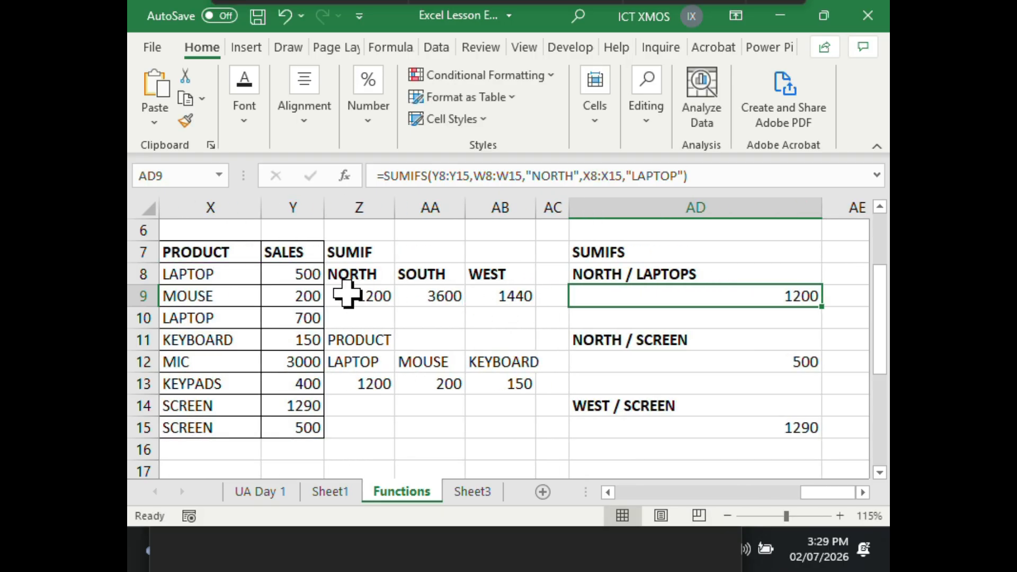
Copy the full text of the NORTH SUMIF formula in Z9
left_click(347, 293)
left_click(365, 317)
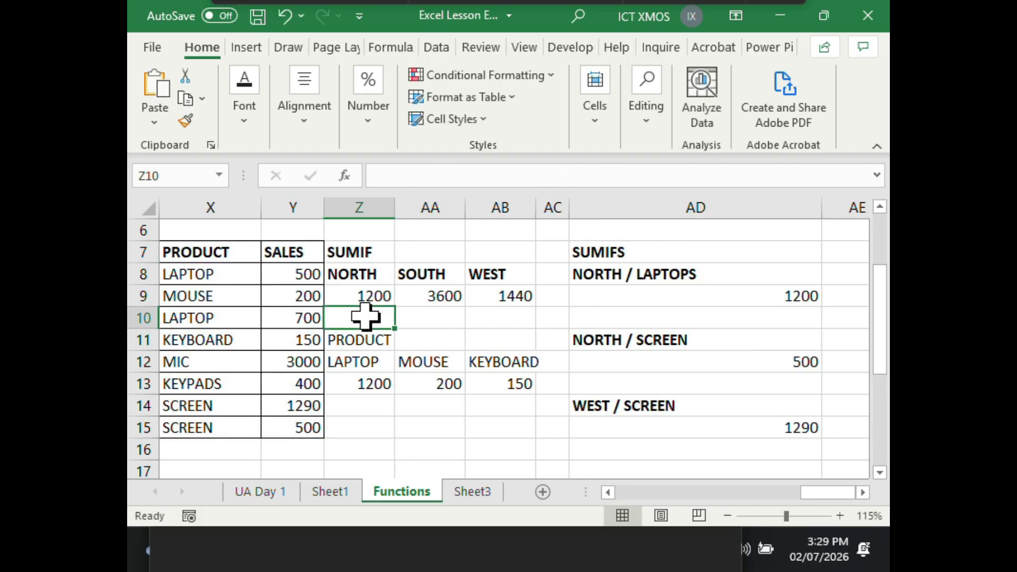
left_click(371, 290)
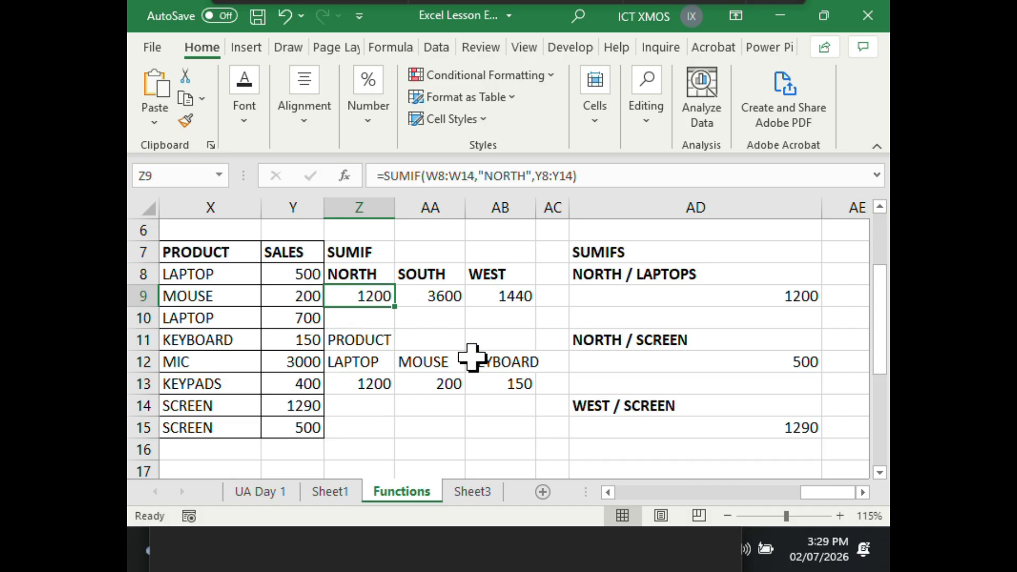
left_click_drag(627, 177, 374, 179)
key("ctrl+c")
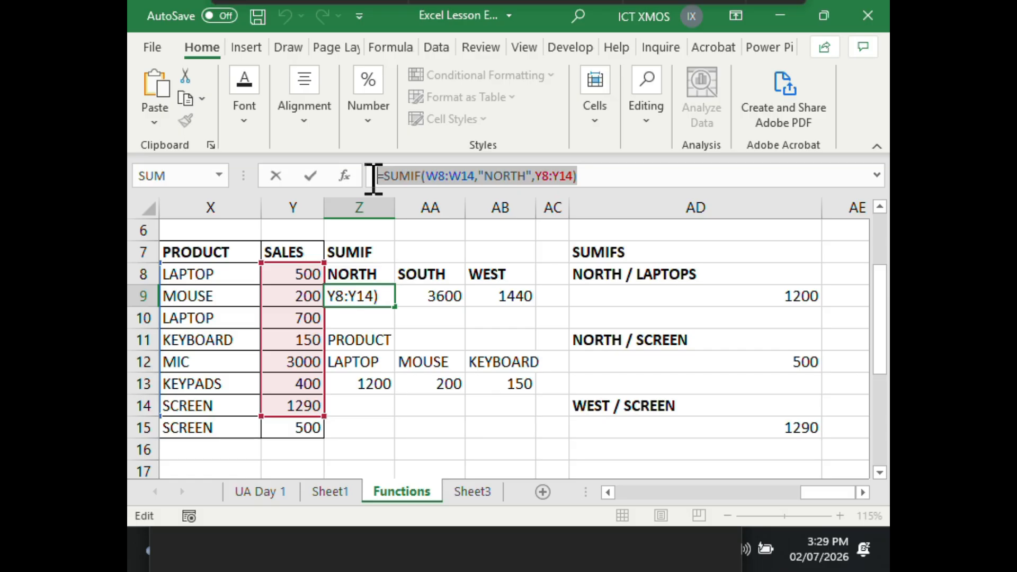
type("=")
left_click(379, 318)
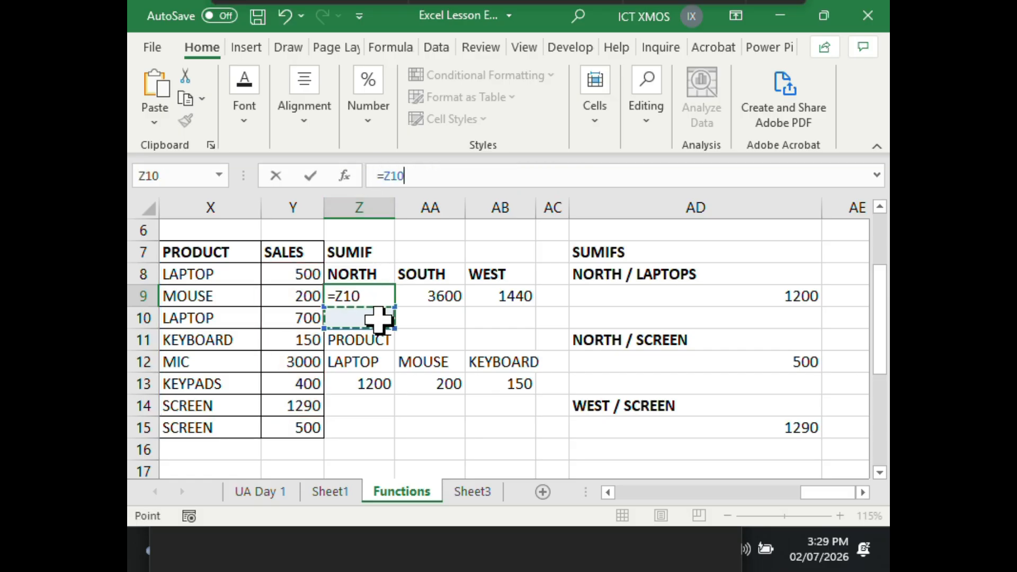
key("ctrl+v")
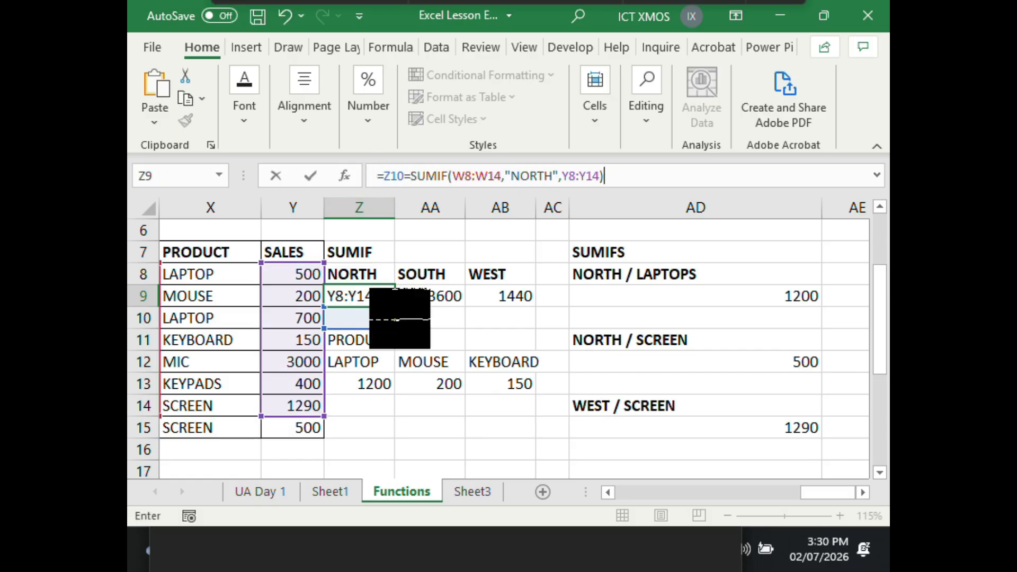
key("Escape")
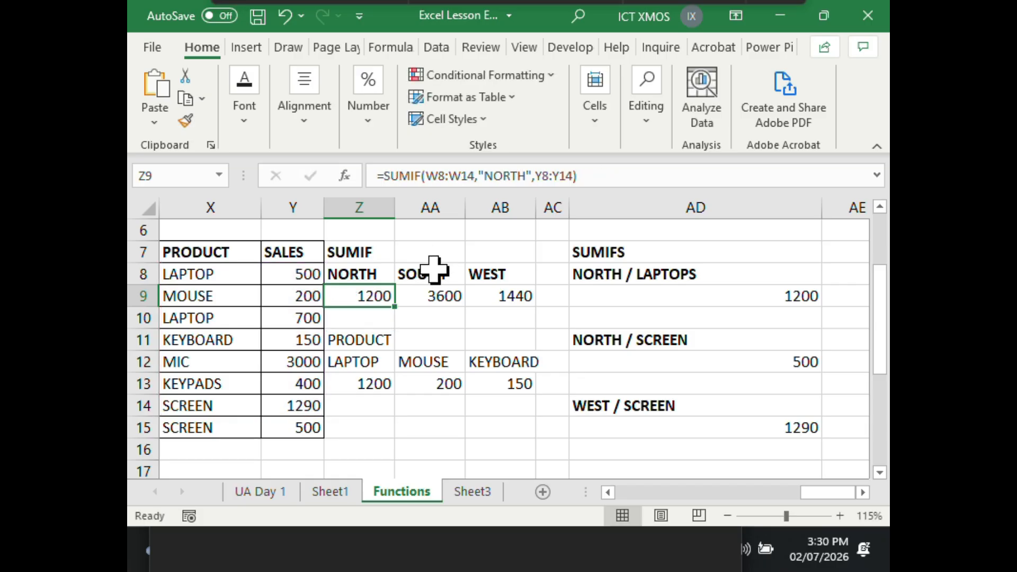
Paste the copied SUMIF formula into Z10 and replace its "NORTH" criterion with a reference to cell Z8
left_click(375, 318)
left_click(421, 178)
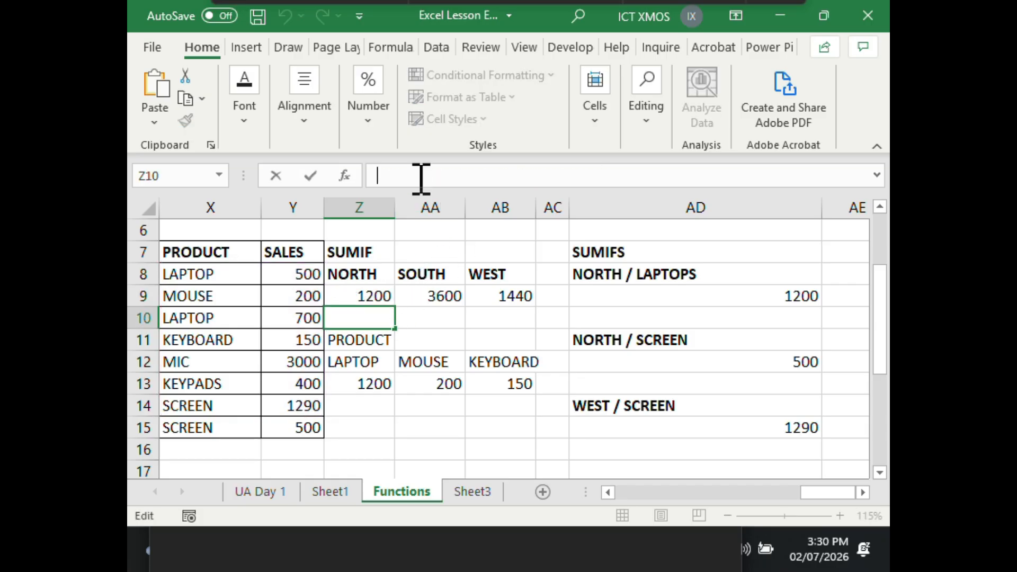
key("ctrl+v")
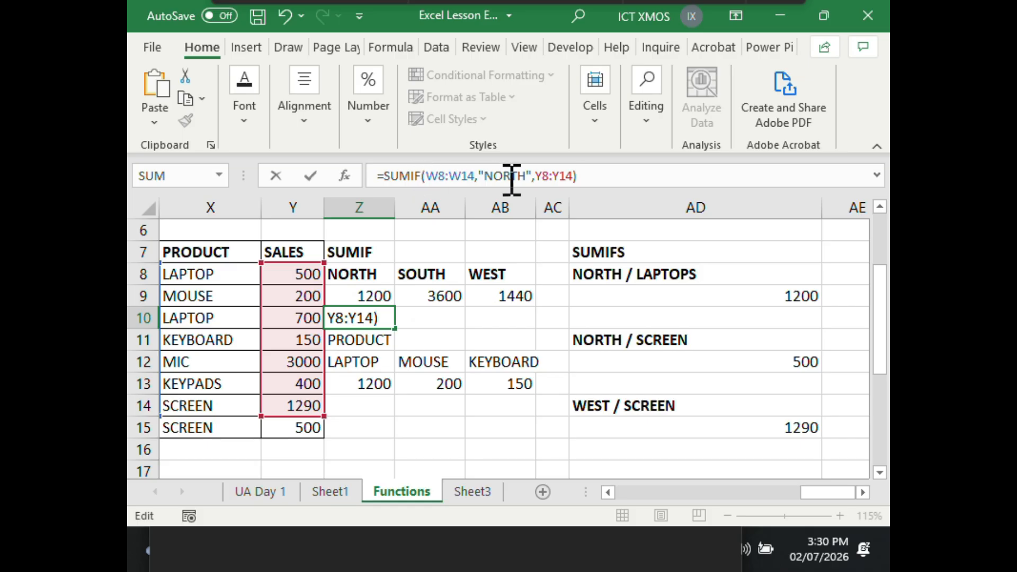
left_click_drag(527, 176, 482, 180)
key("BackSpace")
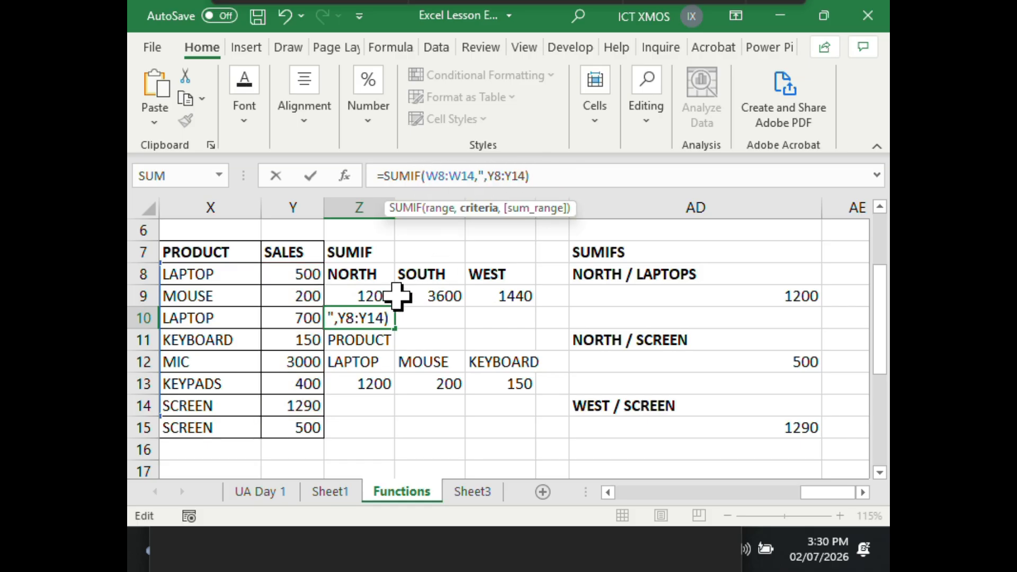
left_click(365, 274)
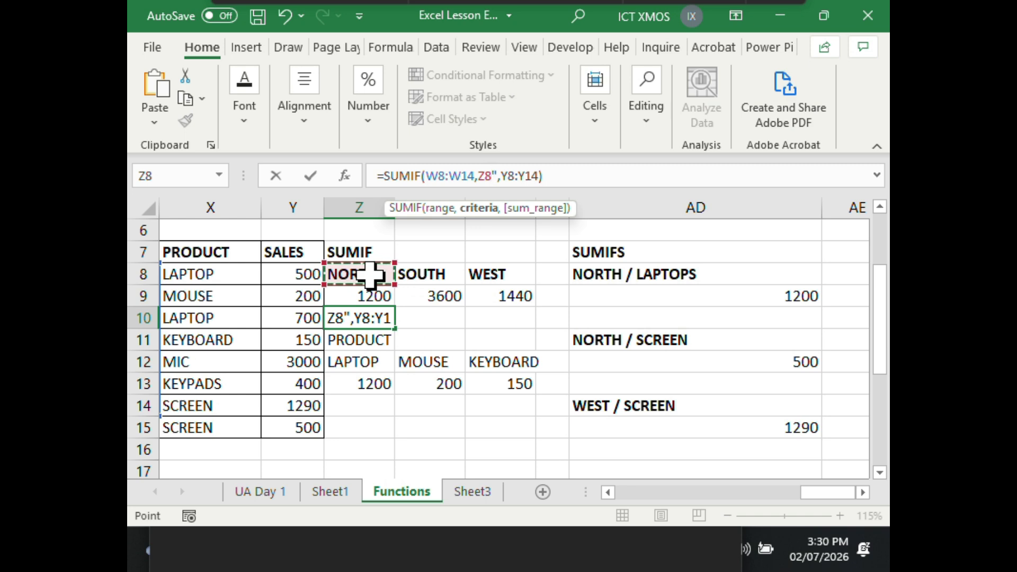
key("Delete")
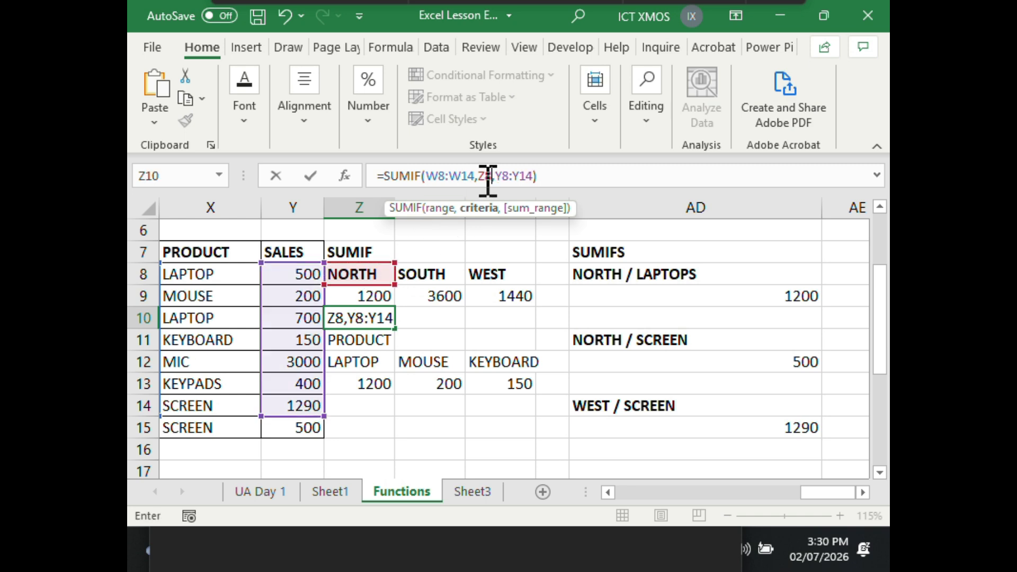
Make the criterion reference in the Z10 formula absolute as $Z$8 and complete the formula
left_click(552, 176)
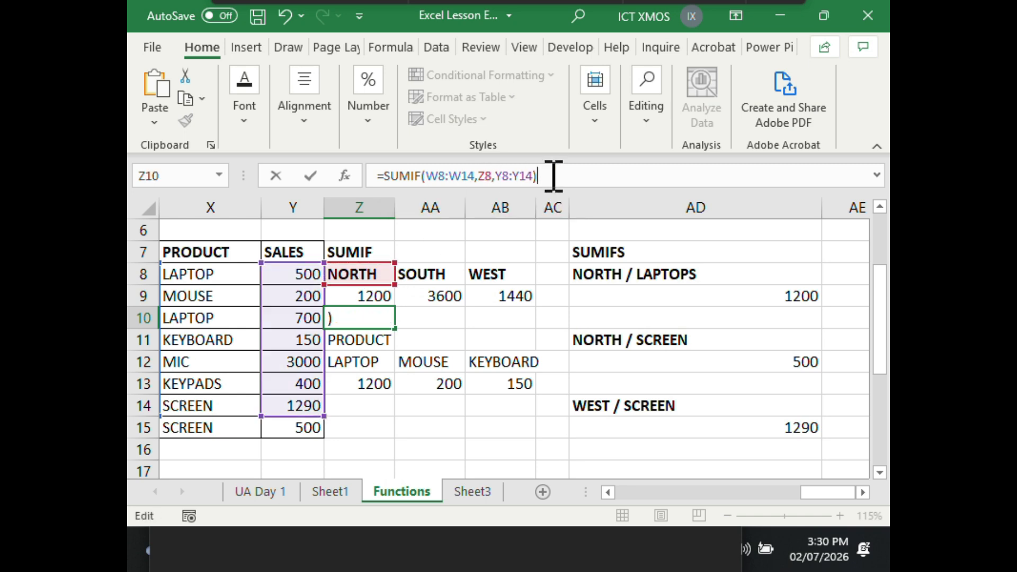
left_click(479, 176)
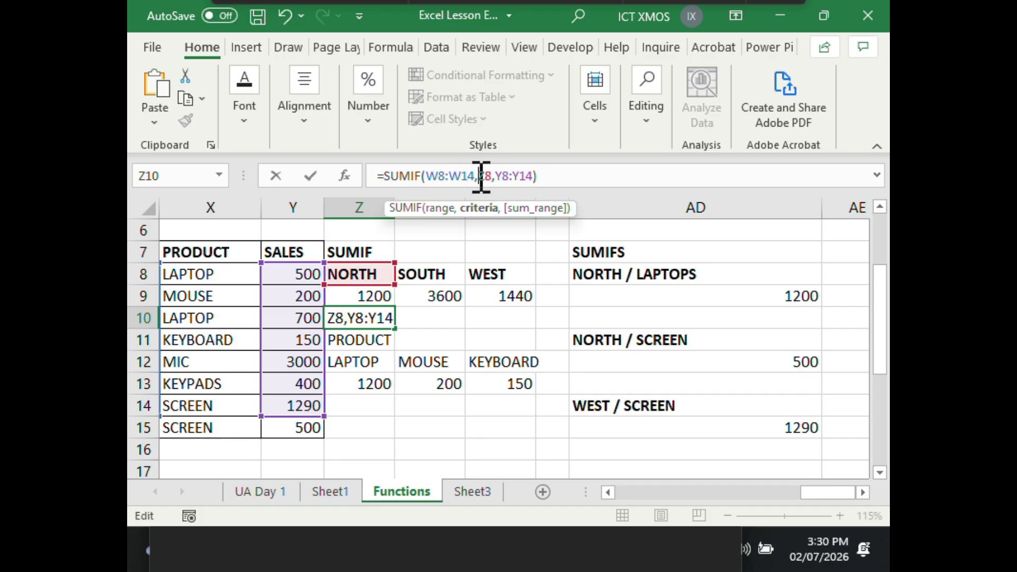
type("$")
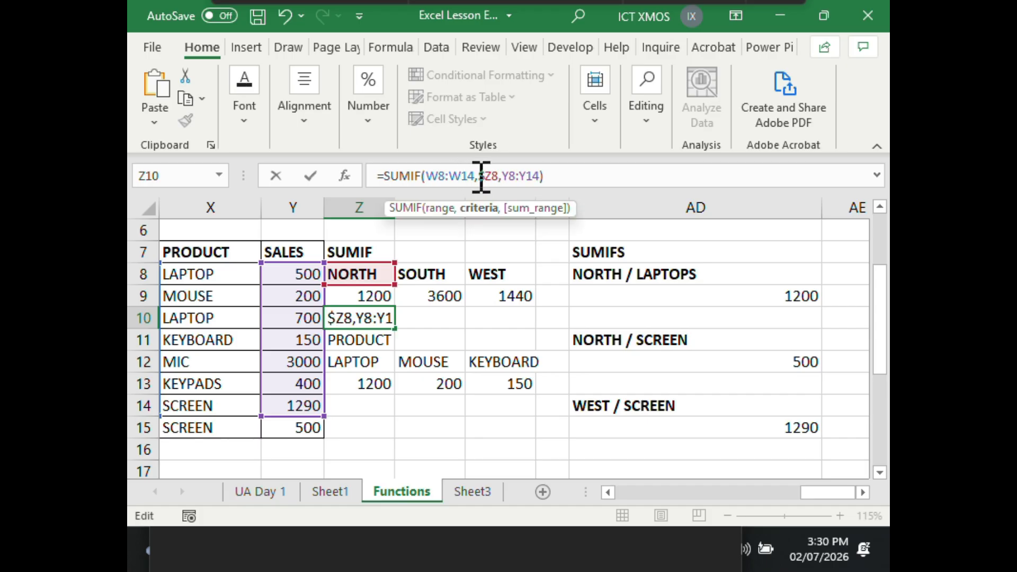
left_click(492, 177)
type("$")
key("ctrl+Return")
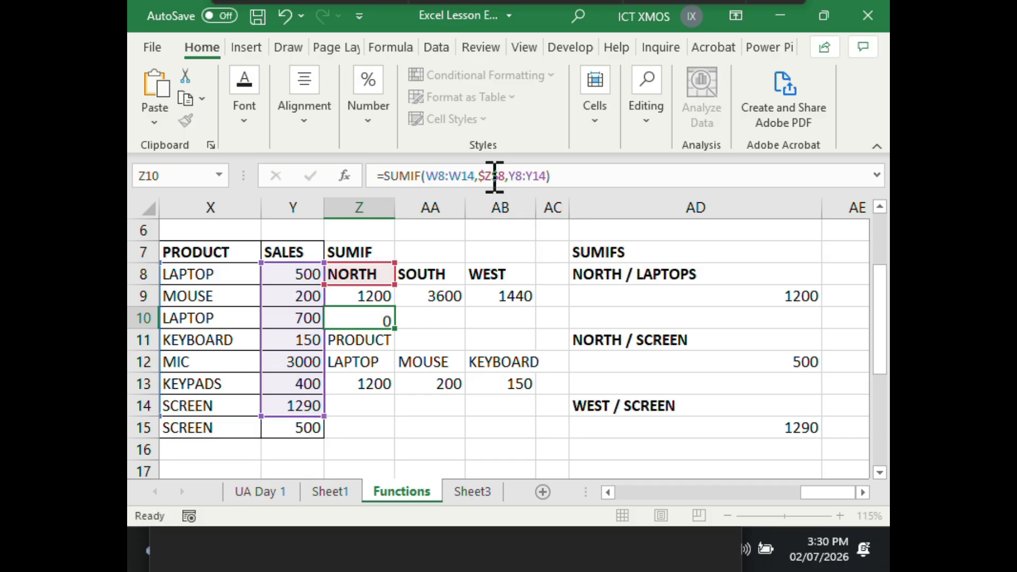
key("Return")
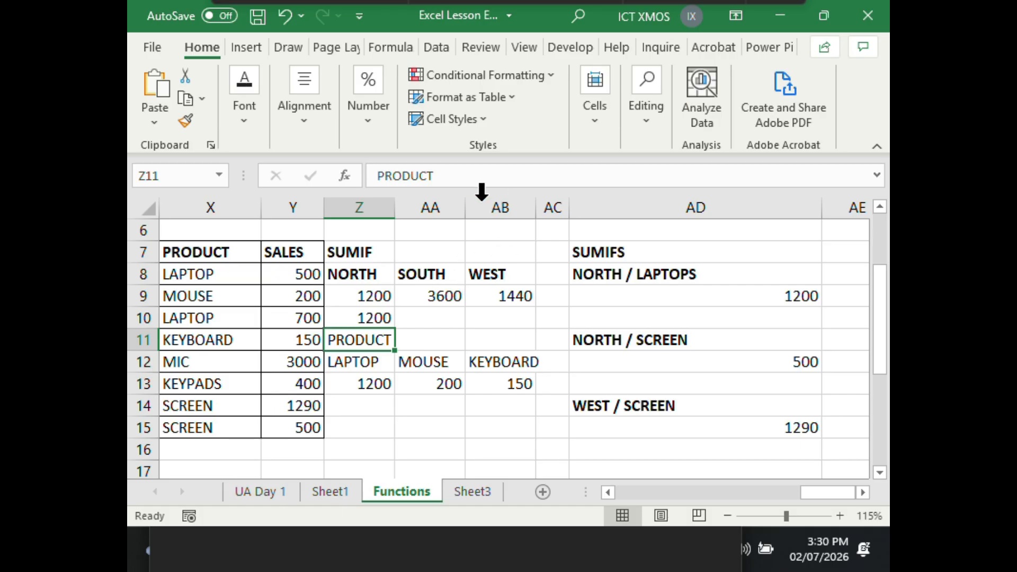
Change the criterion in the Z10 formula to Z$8 so that only its row is locked
left_click(366, 313)
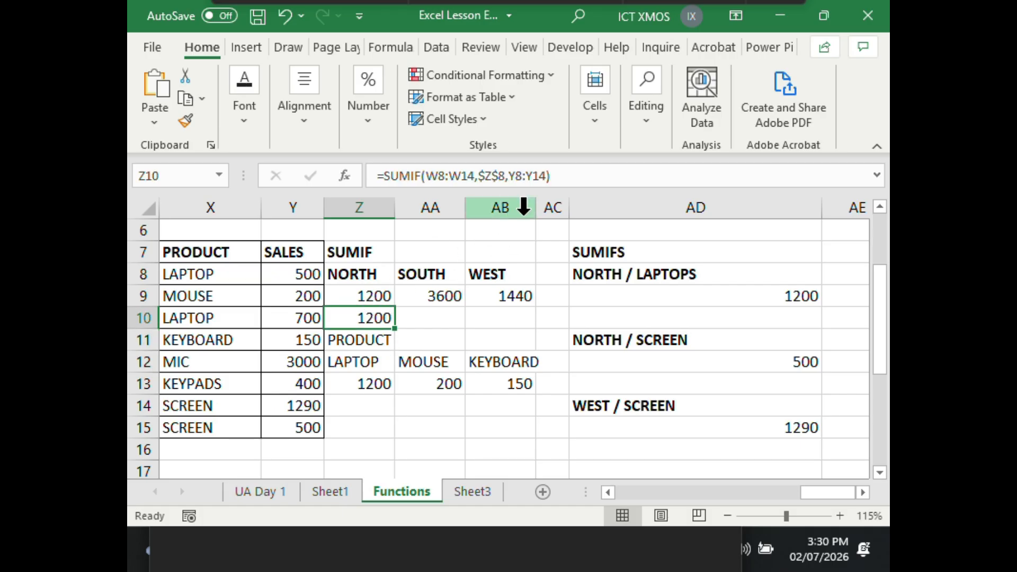
left_click(610, 174)
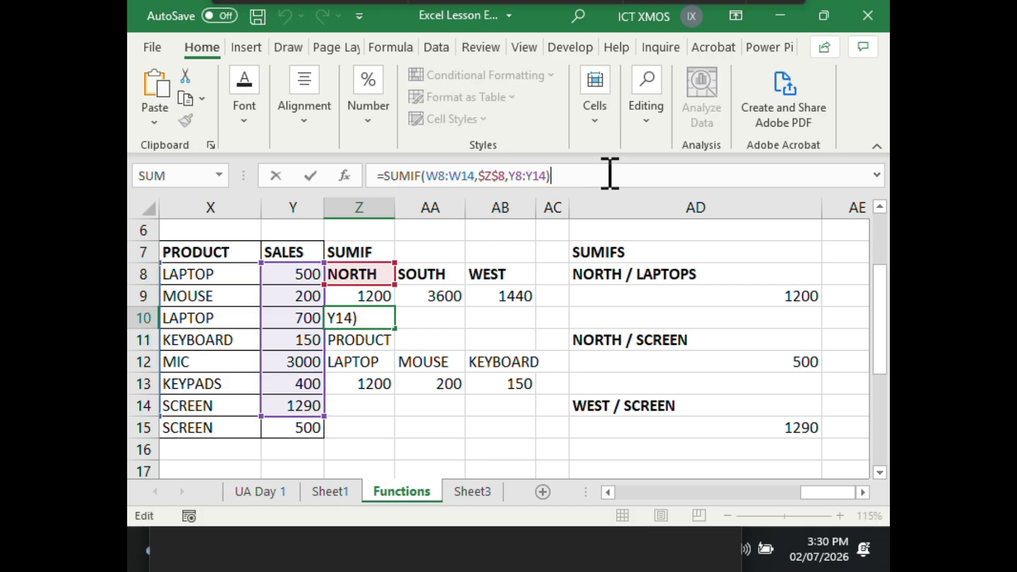
left_click(487, 176)
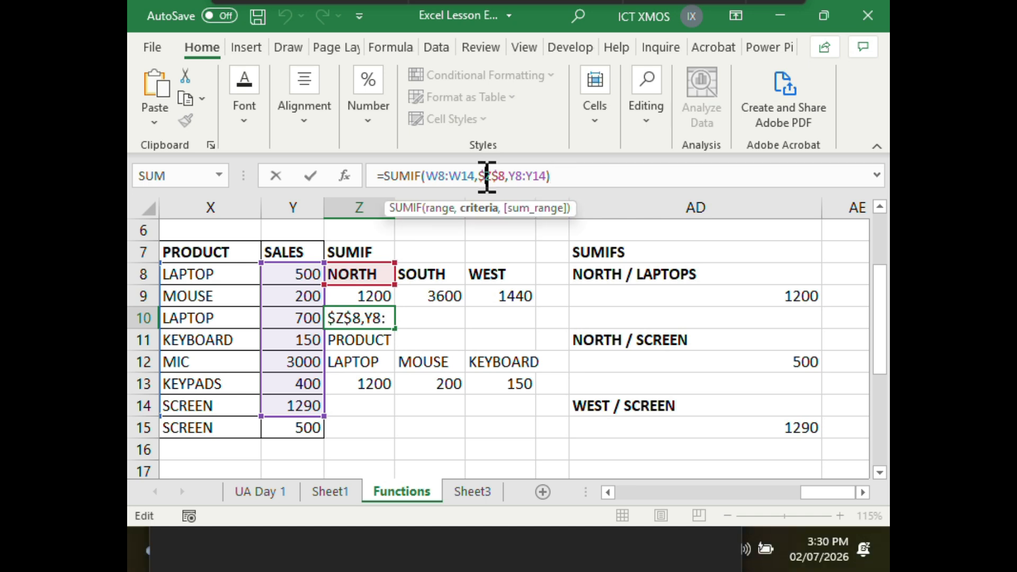
key("BackSpace")
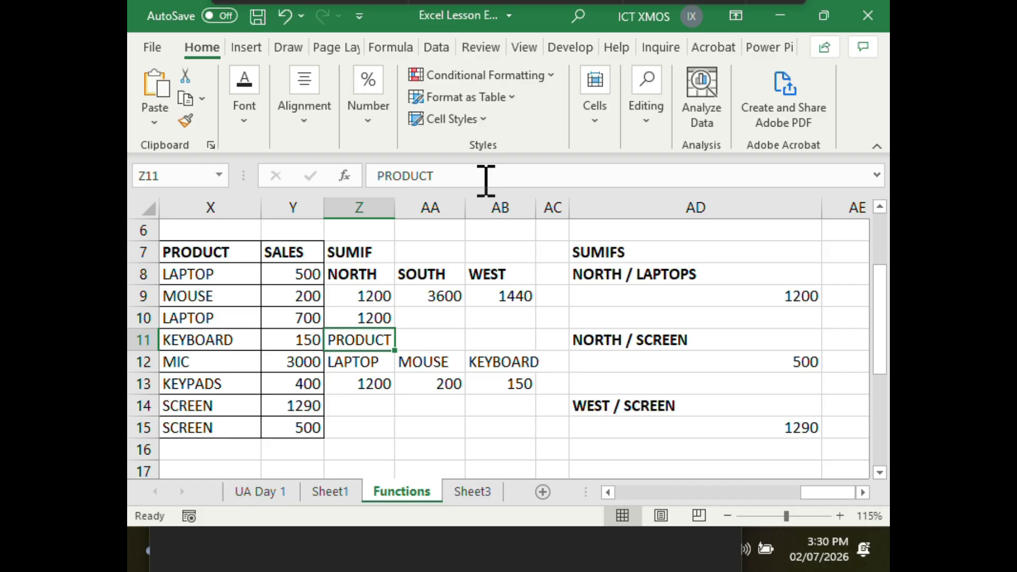
Fill the Z10 formula across to AB10 and inspect the copied formula in AA10
left_click(384, 318)
left_click_drag(399, 329, 520, 334)
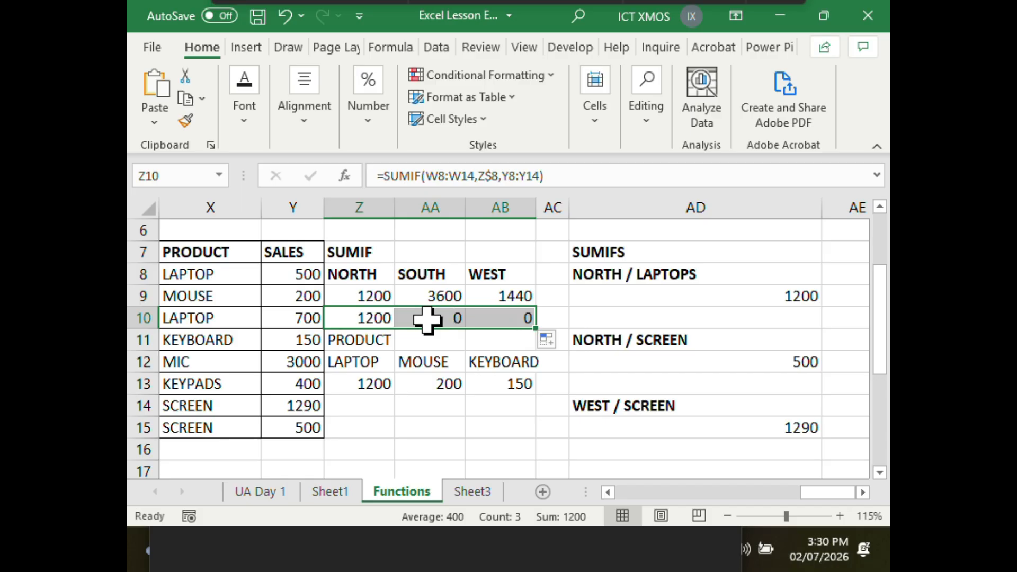
left_click(428, 319)
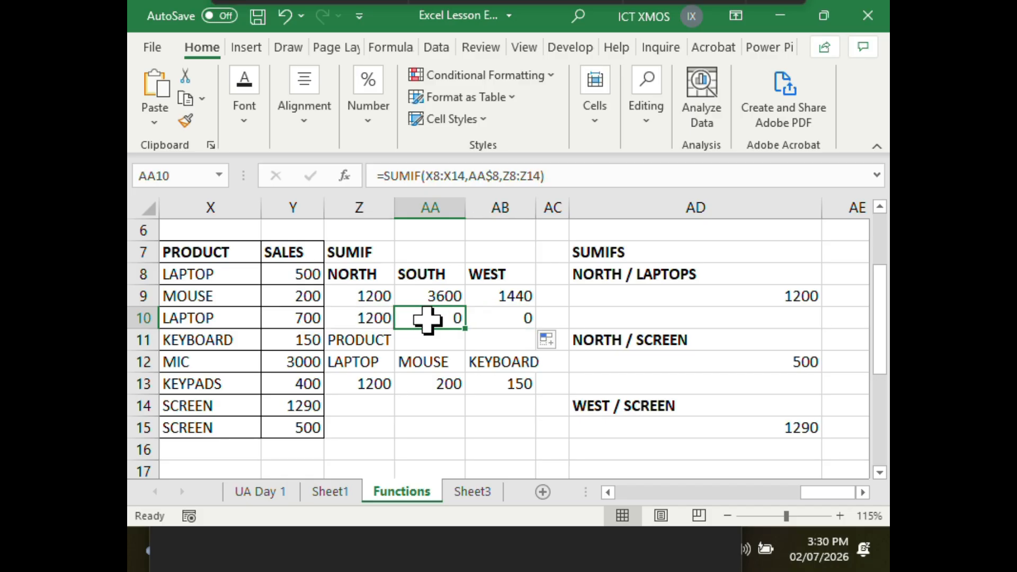
Compare the SUMIF formulas in Z10 and AA10 and clear the copied formulas from AA10:AB10
left_click(385, 320)
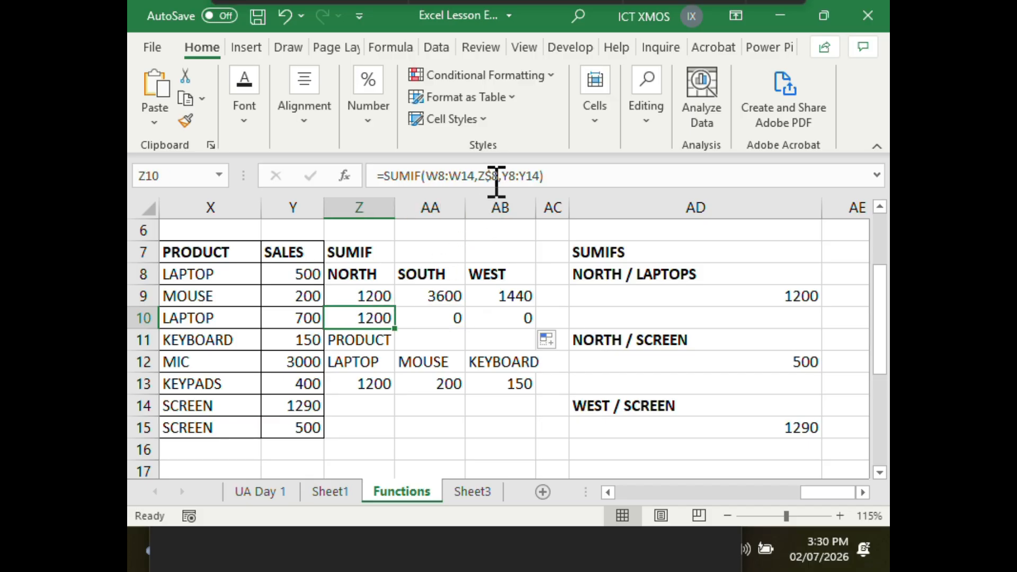
left_click(431, 319)
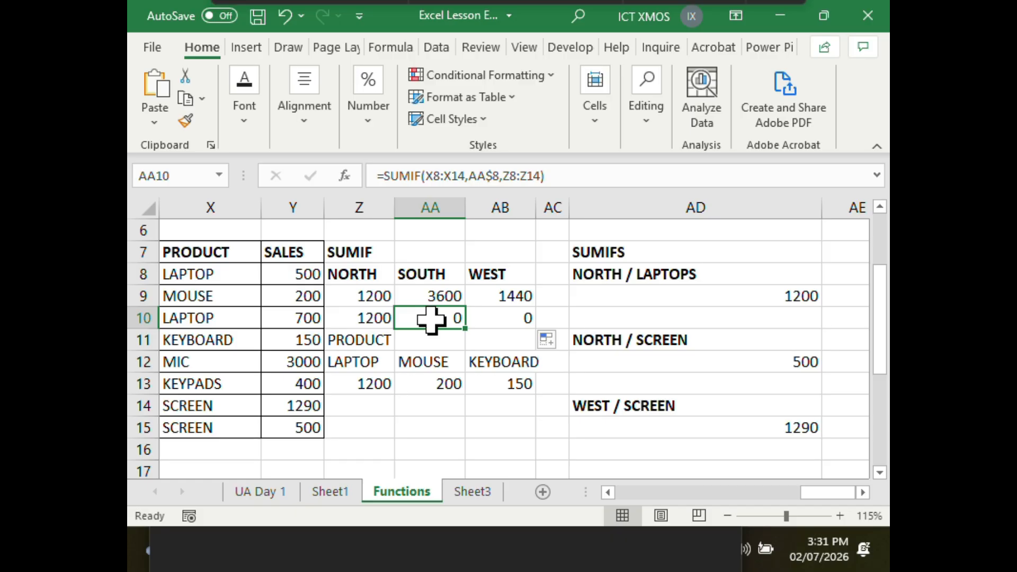
left_click(390, 319)
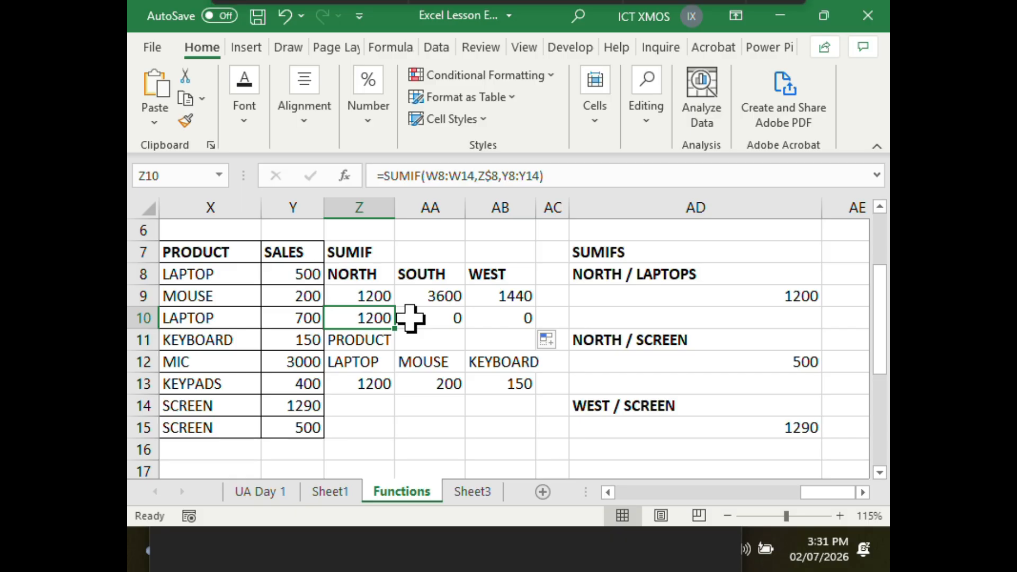
left_click(437, 318)
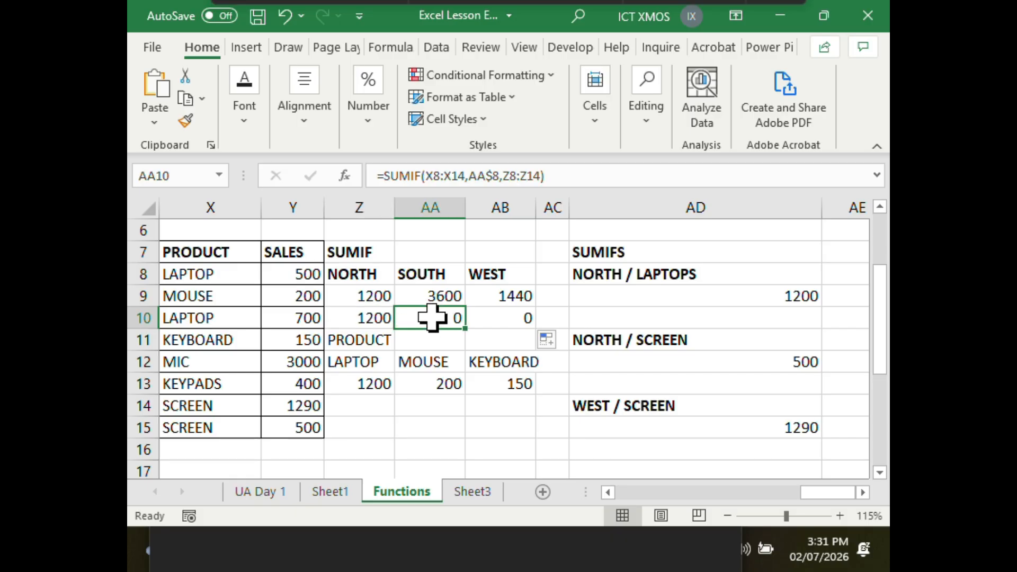
left_click(383, 319)
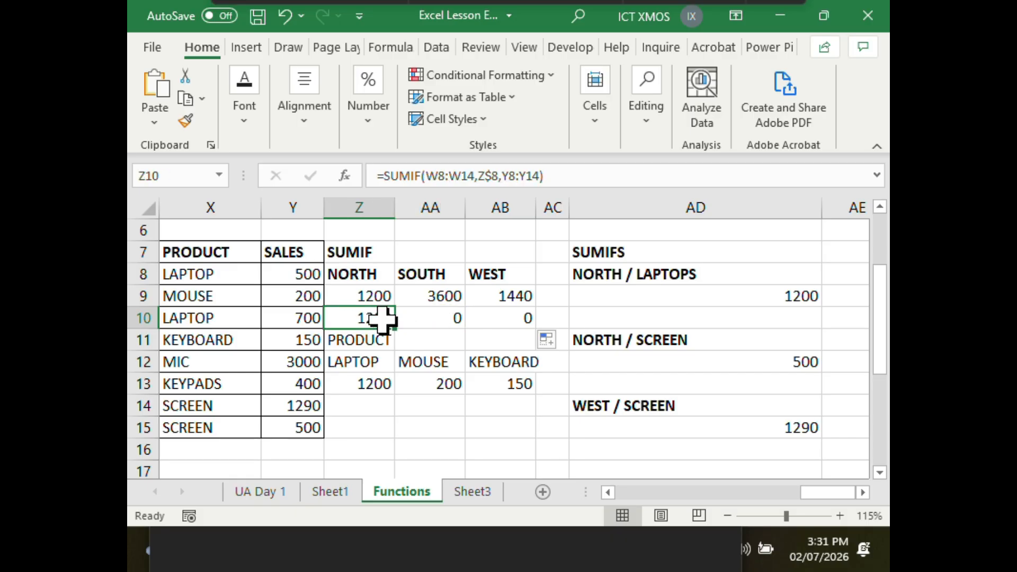
left_click(434, 319)
left_click(389, 318)
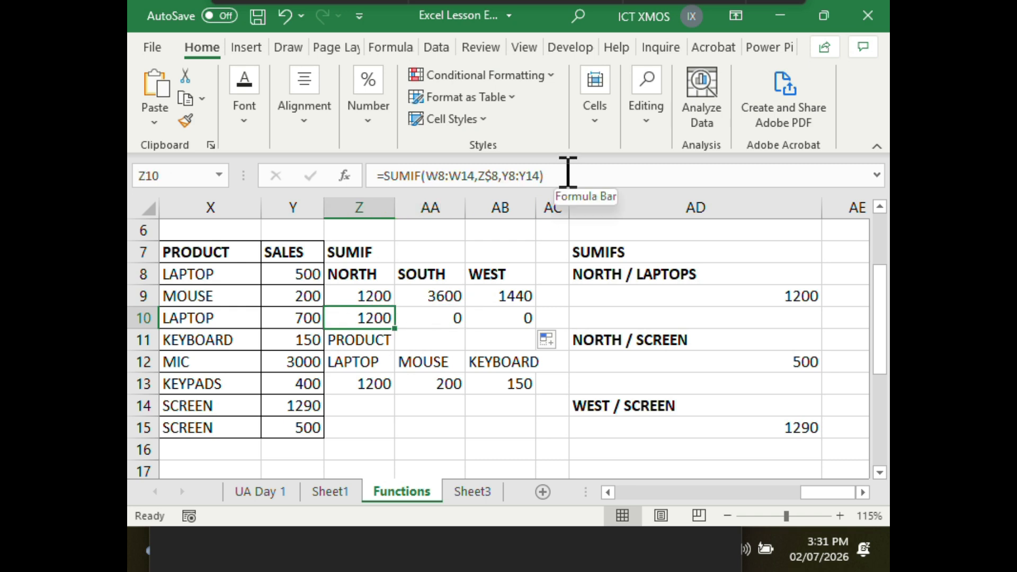
left_click_drag(440, 312, 489, 313)
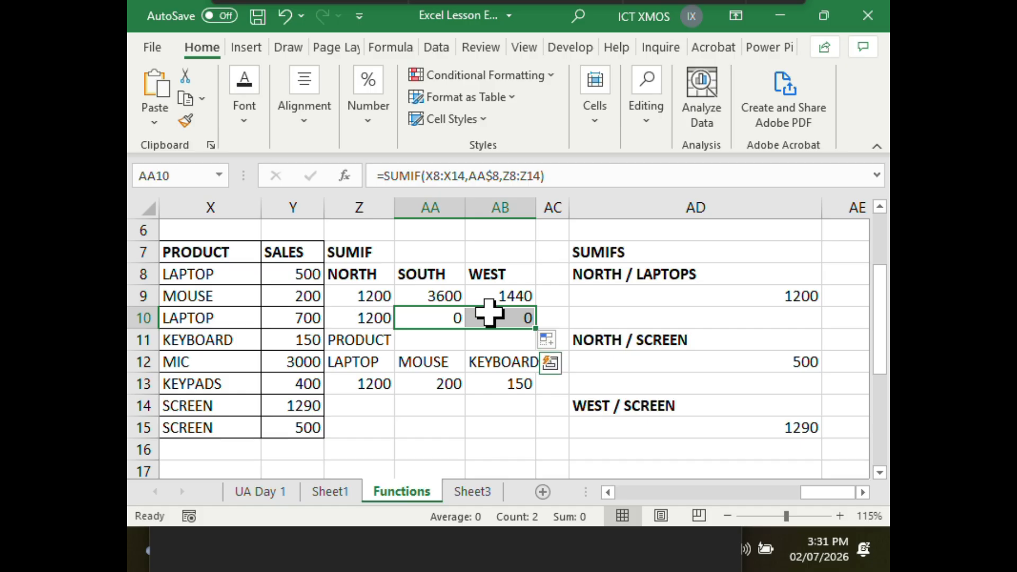
key("Delete")
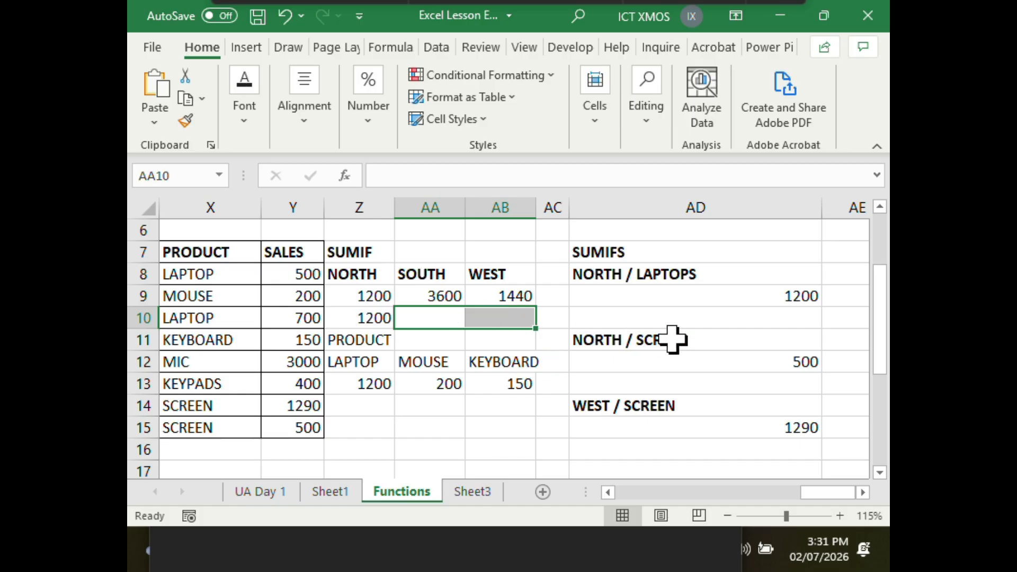
Examine the SUMIFS formula for NORTH / SCREEN in AD12 and the sales, region and product ranges it references
left_click(772, 365)
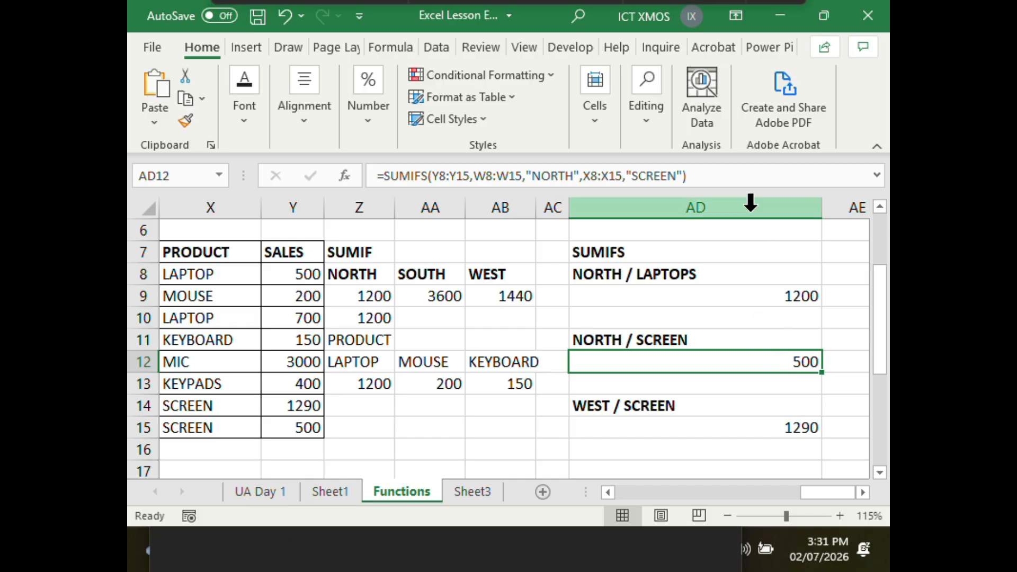
left_click(717, 177)
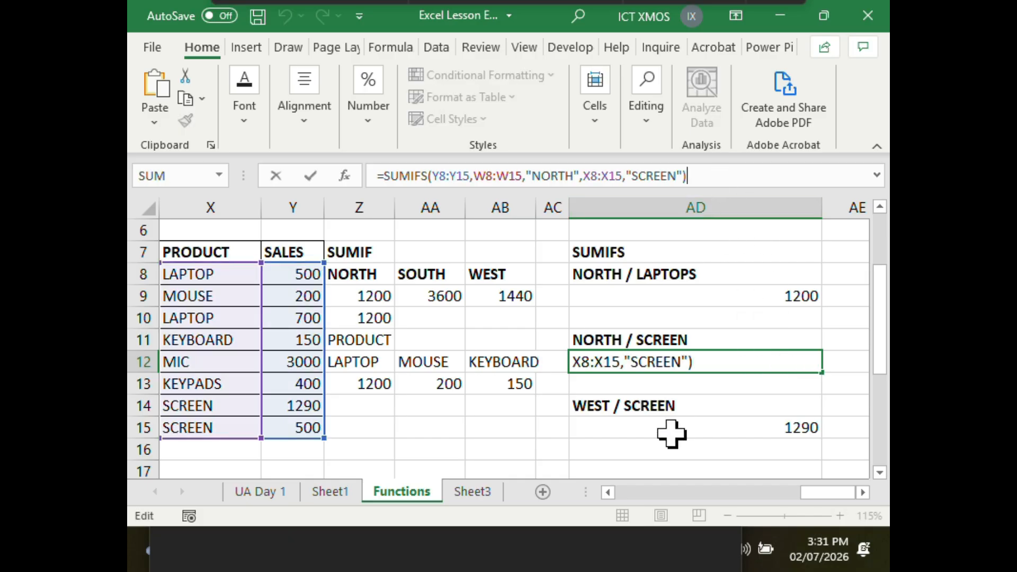
left_click(608, 492)
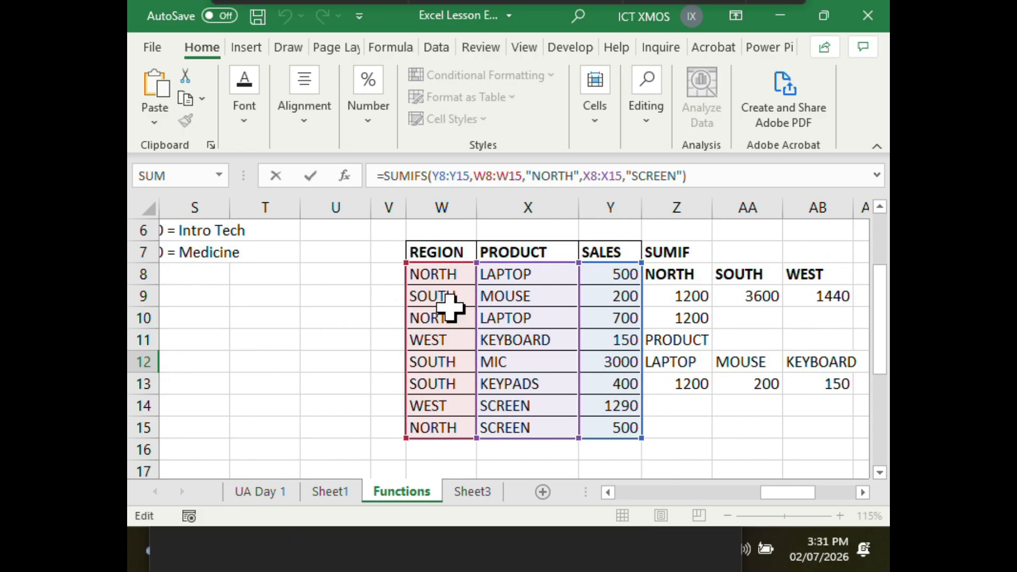
left_click(864, 493)
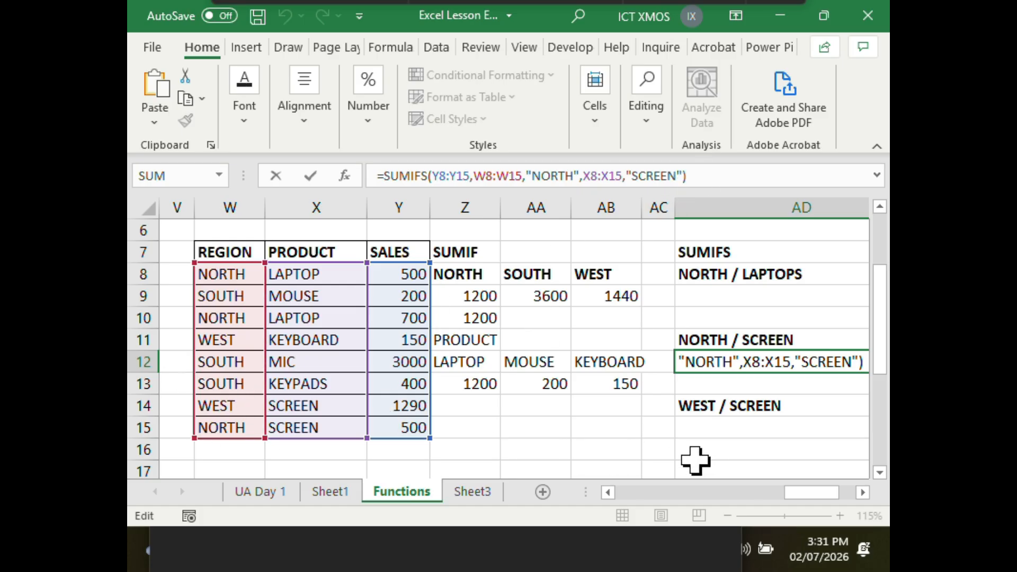
left_click(863, 492)
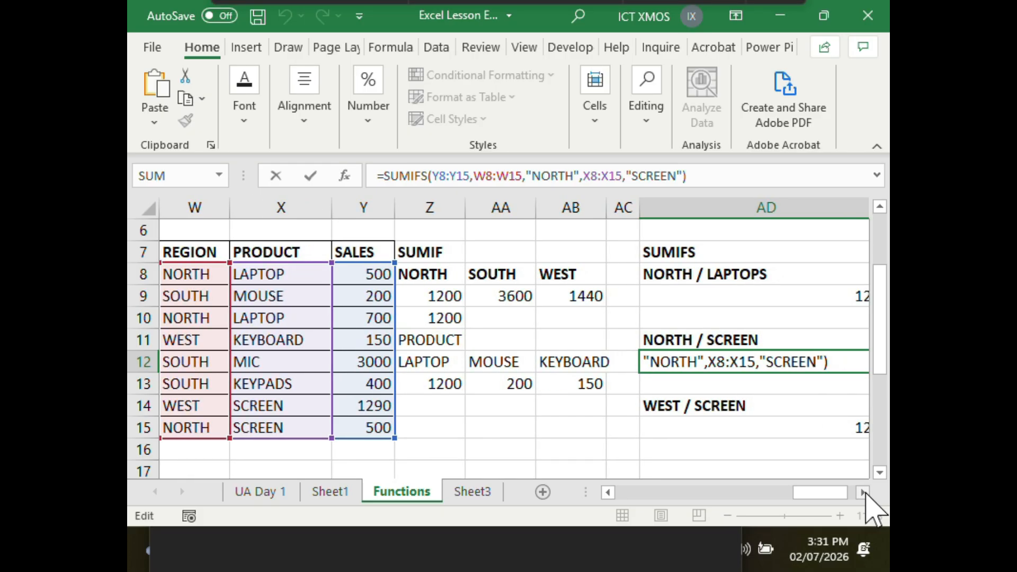
left_click(864, 492)
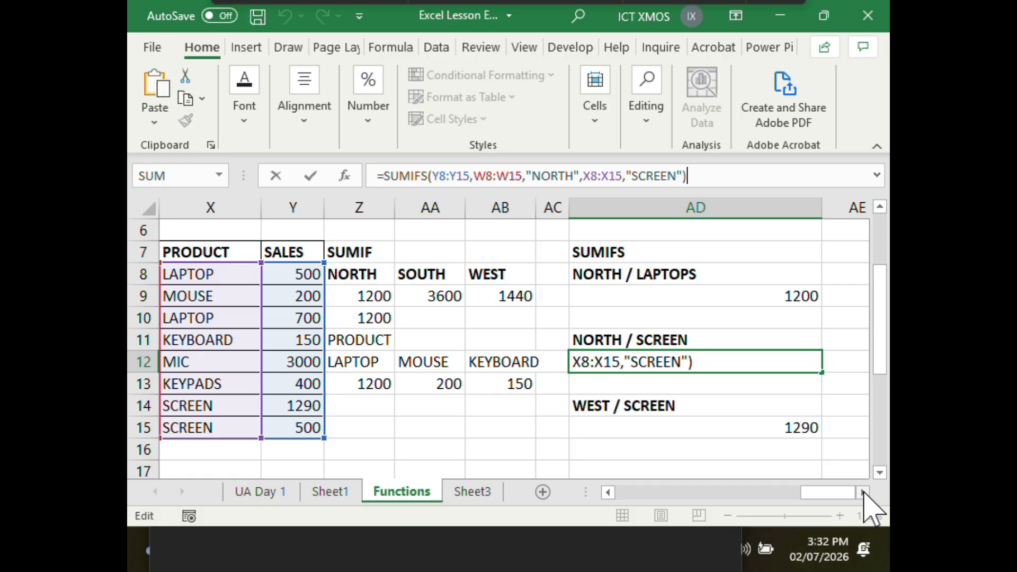
key("ctrl+Return")
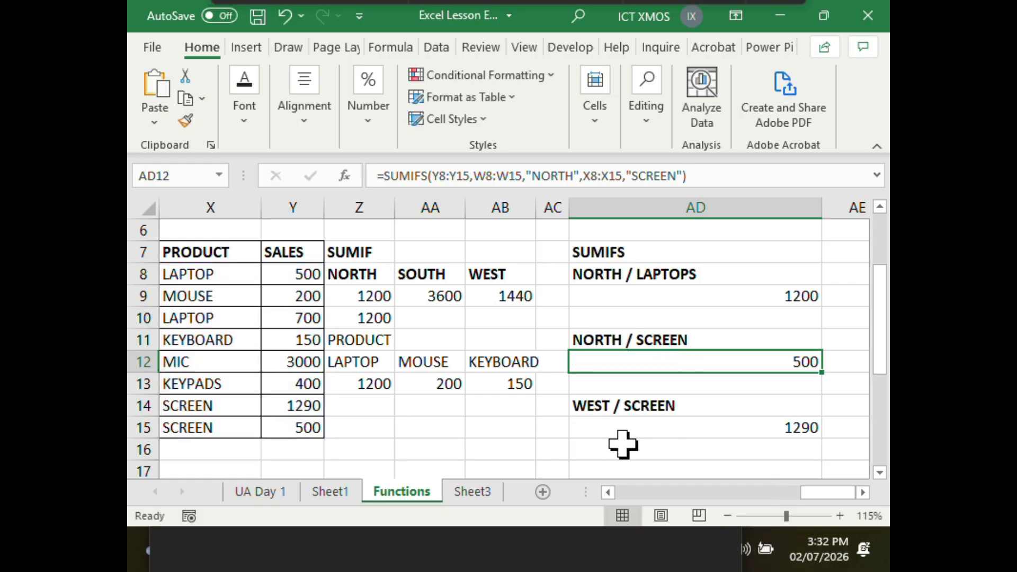
Compare the SUMIF formulas in Z9 and Z10 and make the criterion reference in Z10 absolute as $Z$8
left_click(378, 321)
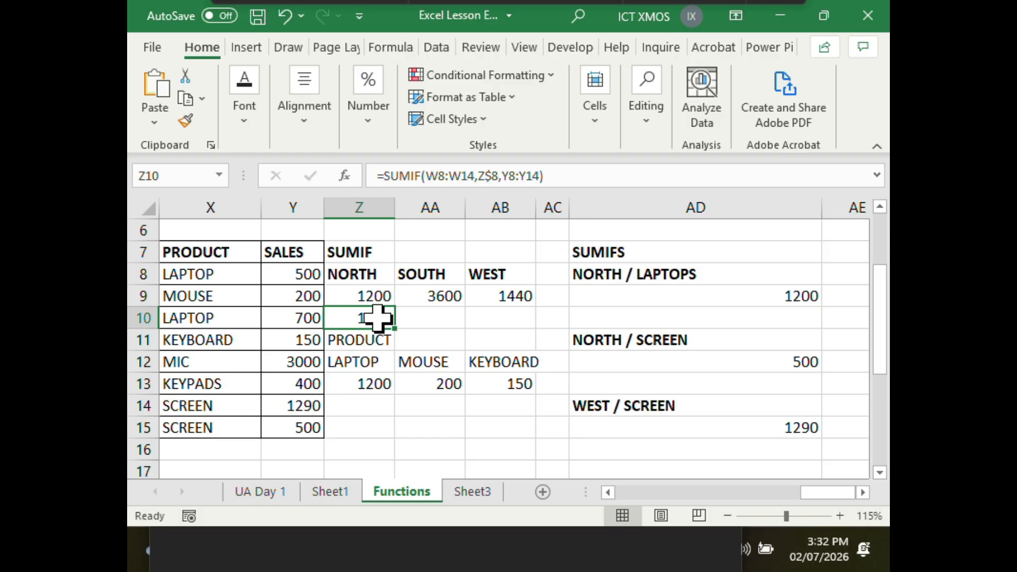
left_click(374, 294)
left_click(374, 320)
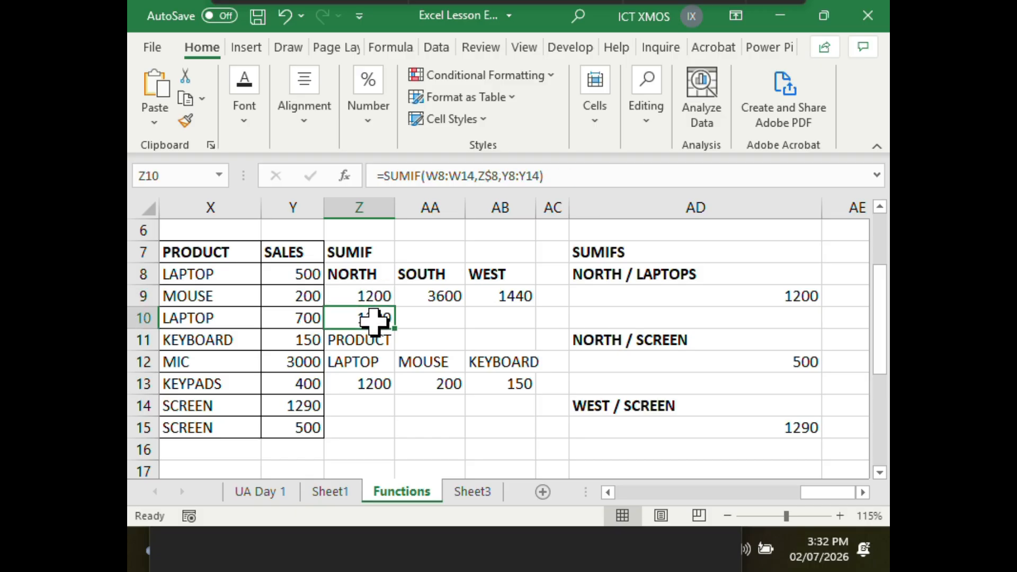
left_click(368, 295)
left_click(369, 321)
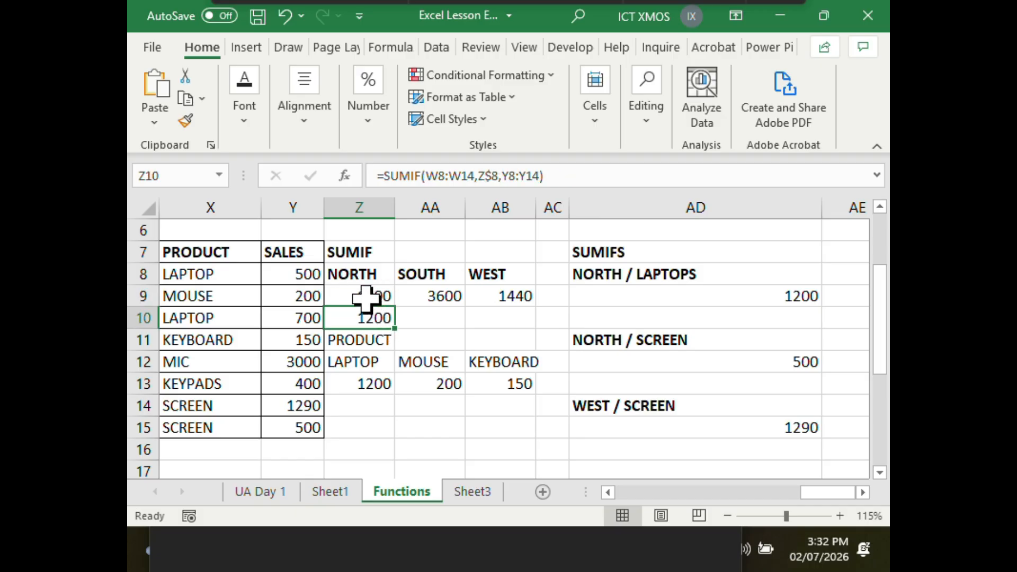
left_click(367, 296)
left_click(368, 318)
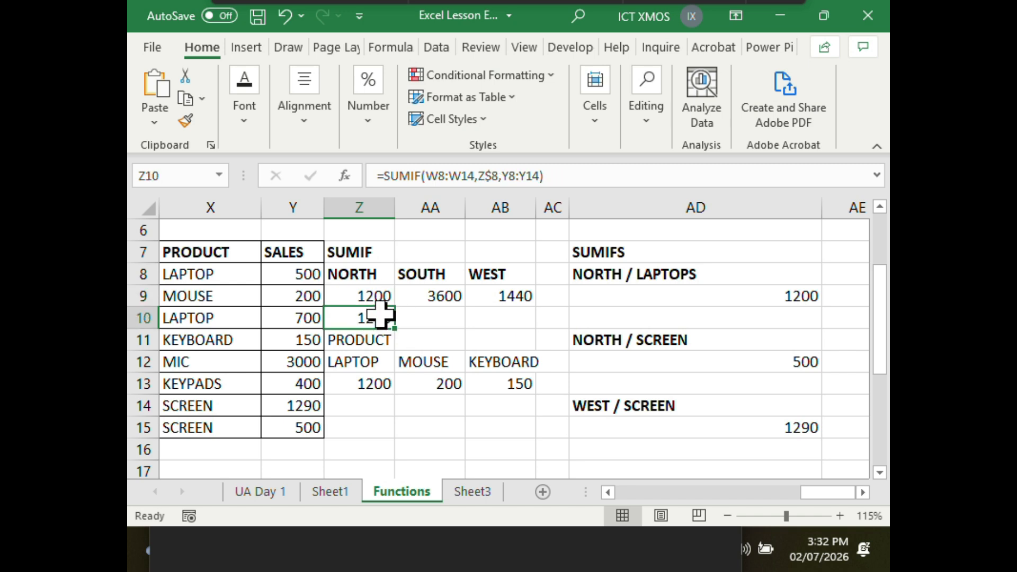
left_click(481, 176)
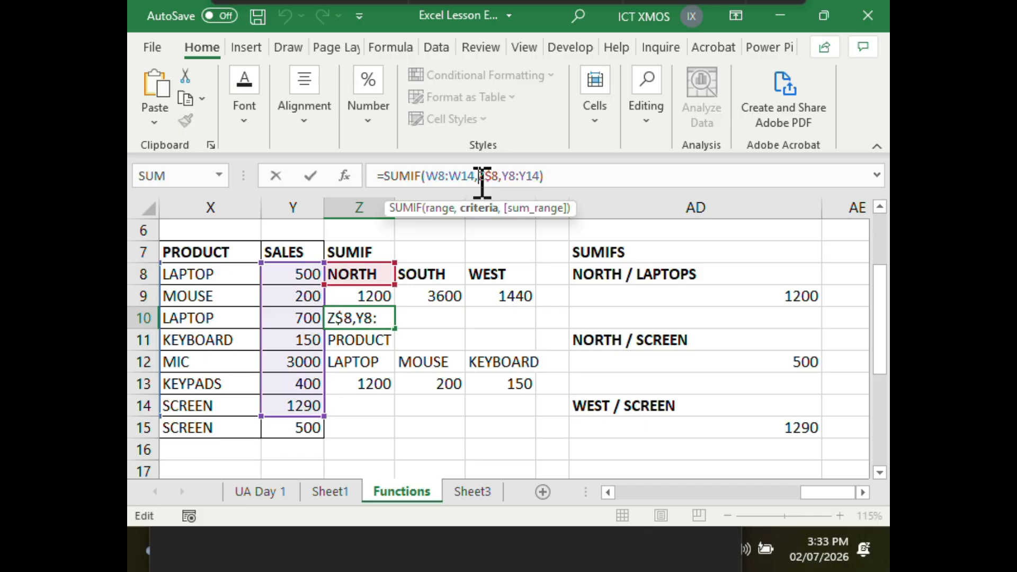
type("$")
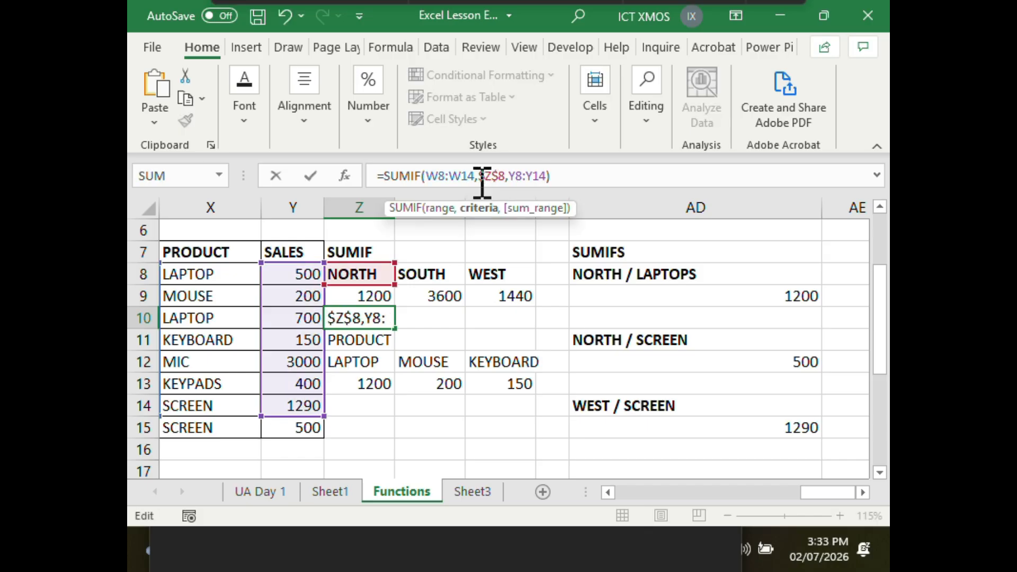
key("Return")
left_click(377, 318)
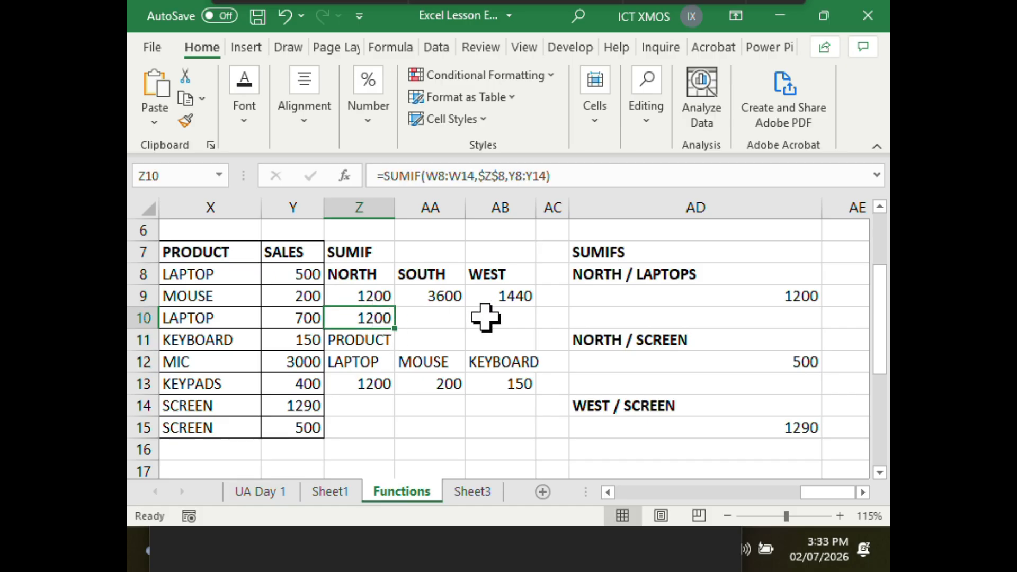
Extend the ranges in the Z10 SUMIF formula to W8:W15 for the region and Y8:Y15 for the sales
left_click(349, 274)
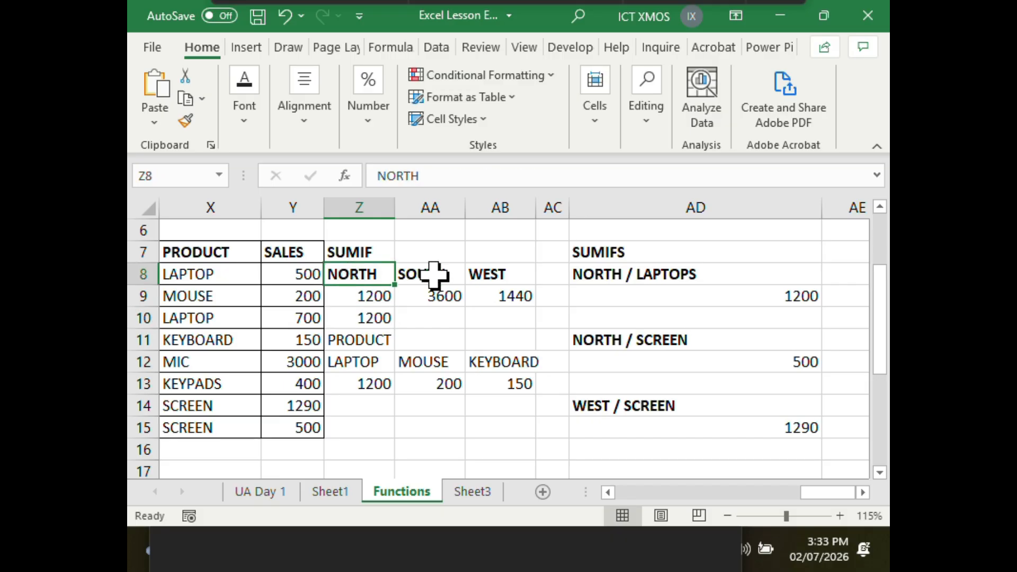
left_click(436, 274)
left_click(504, 274)
left_click(363, 316)
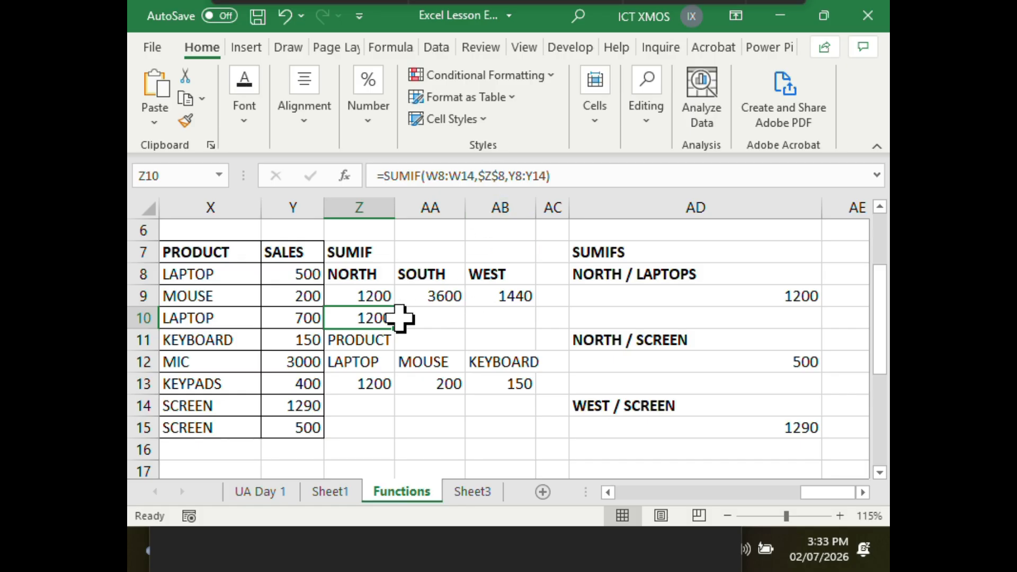
left_click(590, 174)
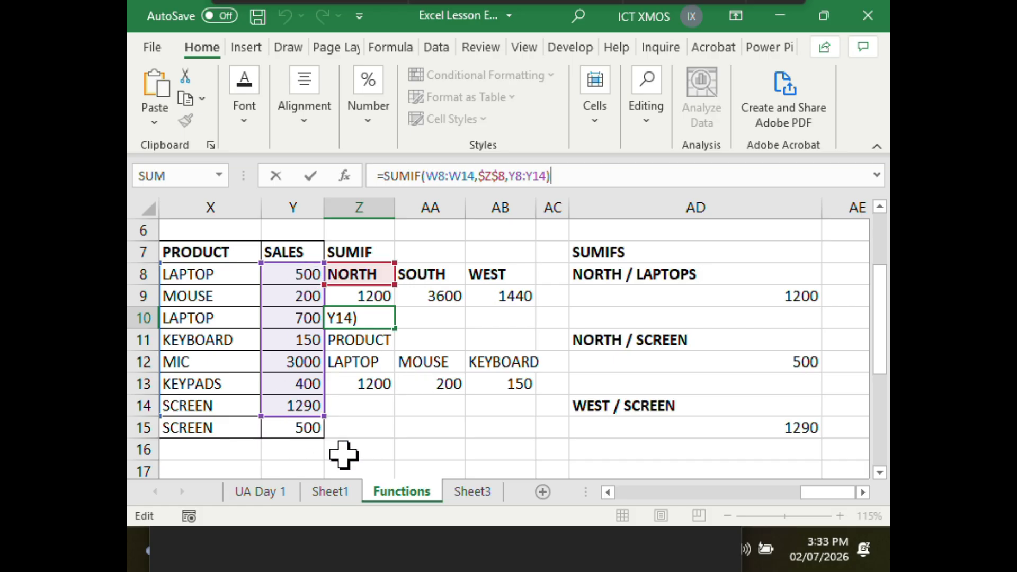
left_click(607, 488)
left_click(608, 488)
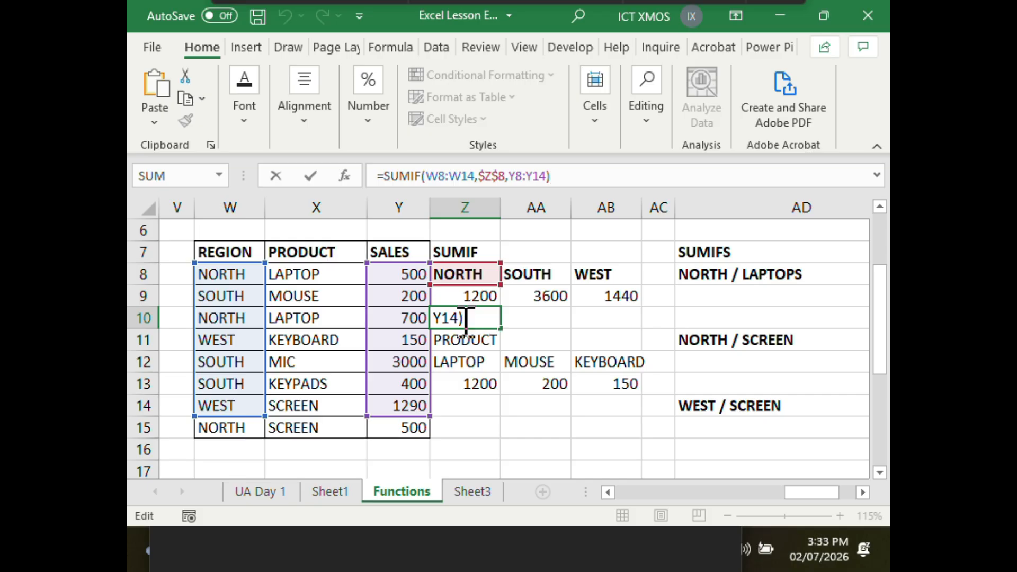
left_click_drag(265, 416, 264, 433)
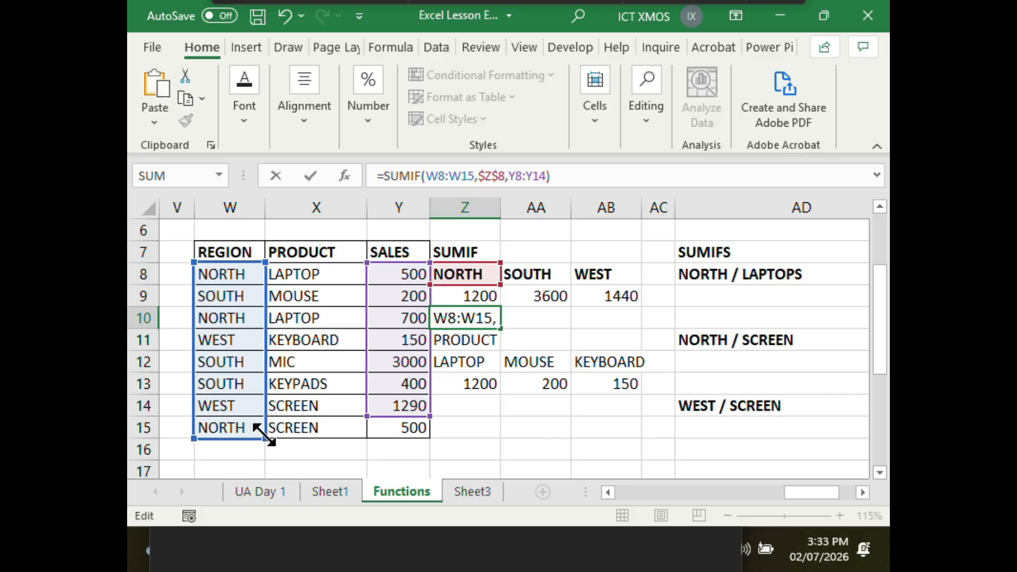
left_click_drag(429, 419, 427, 430)
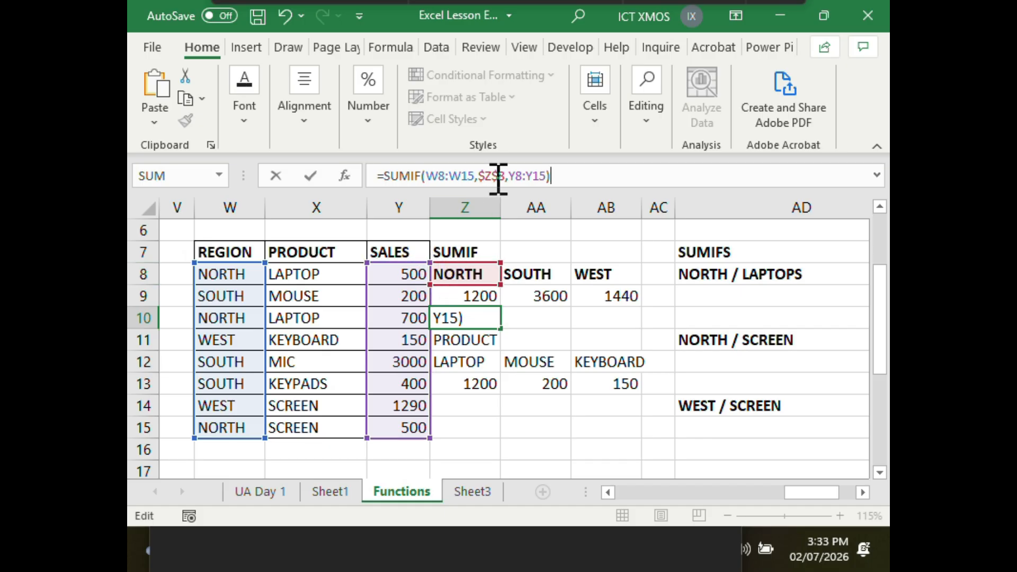
Compare the text criterion and ranges of the SUMIF formula in Z9 with the cell-reference version in Z10
left_click(476, 295)
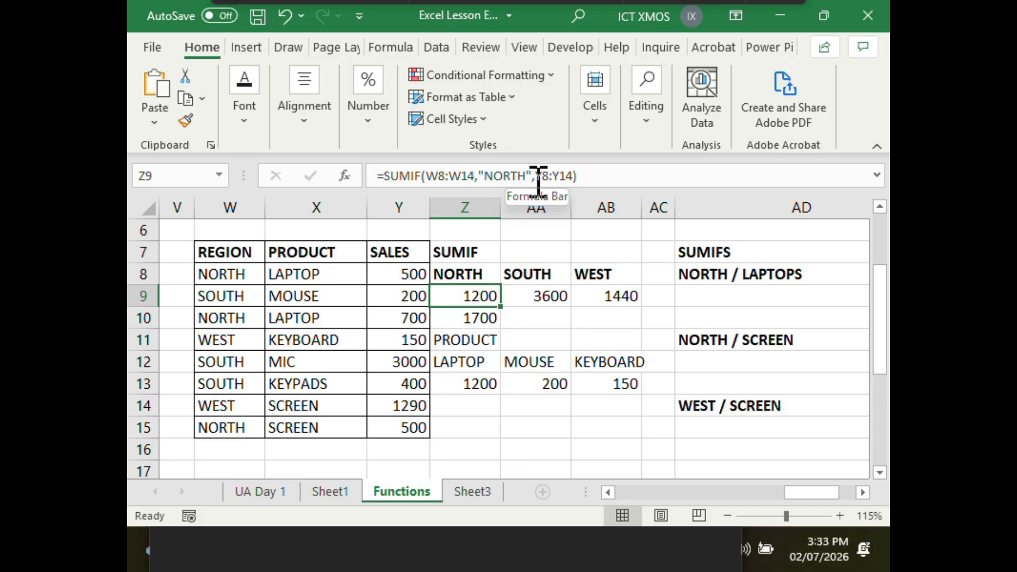
left_click(613, 174)
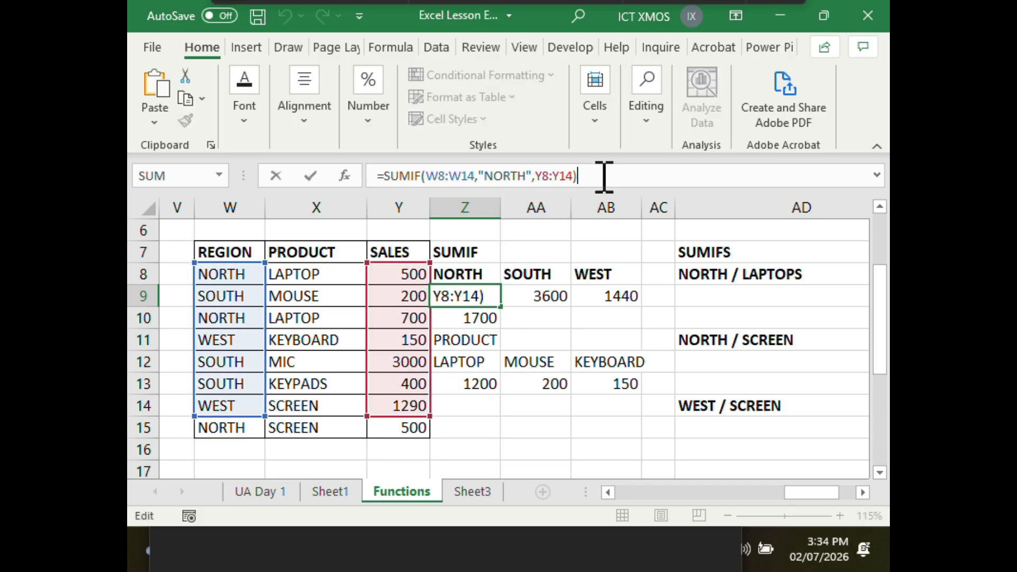
left_click(465, 318)
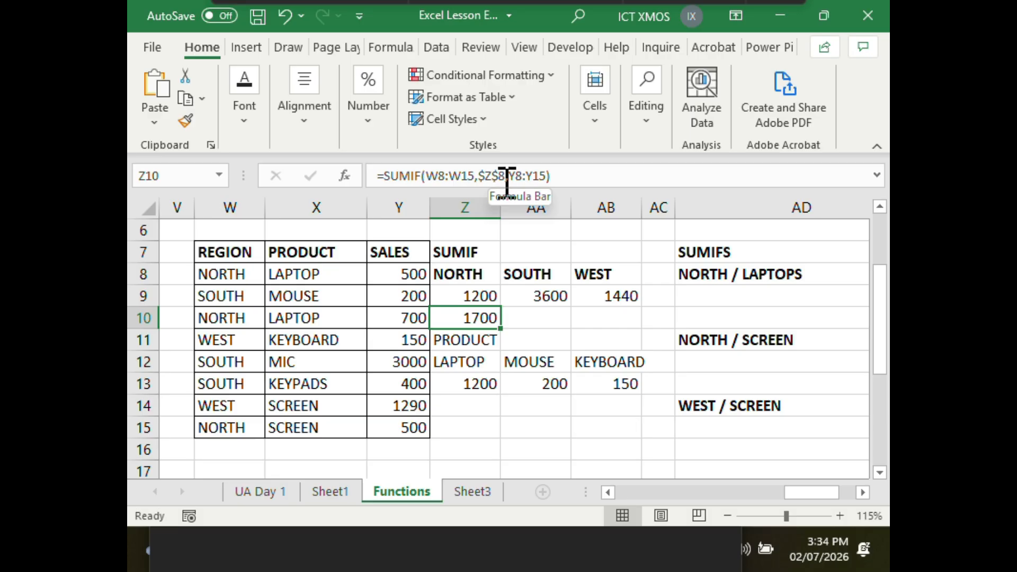
left_click(604, 175)
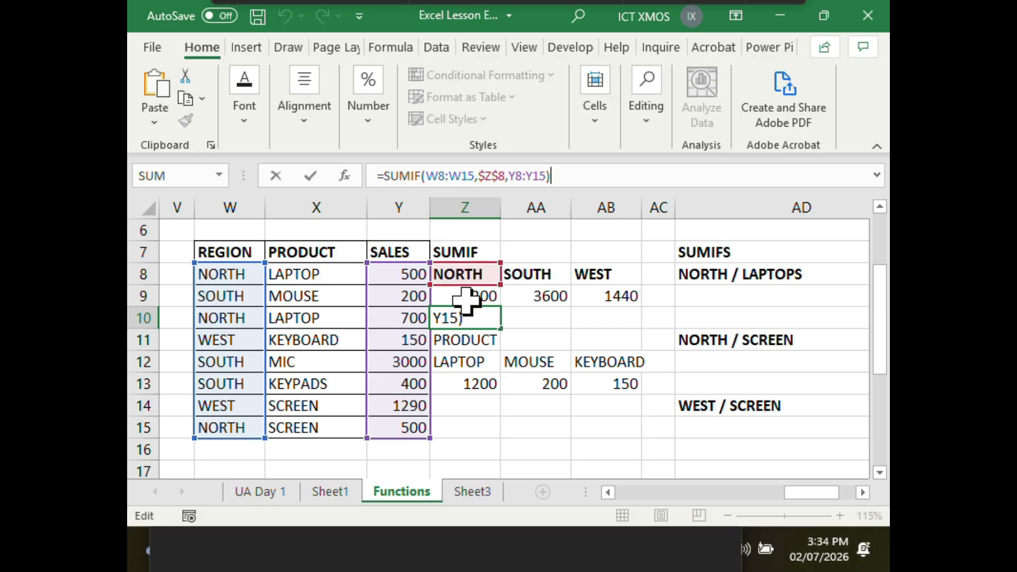
left_click(541, 318)
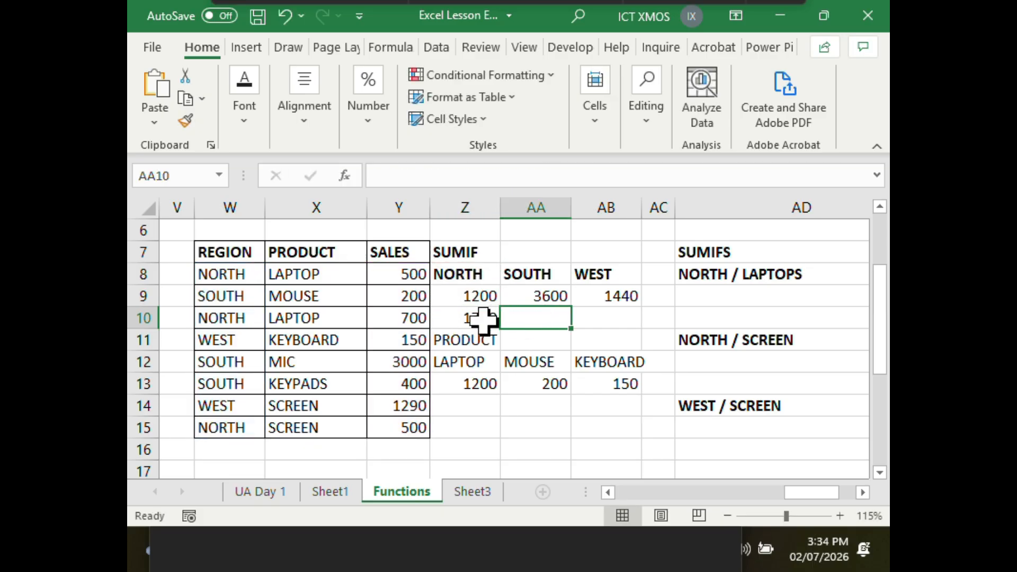
left_click(473, 296)
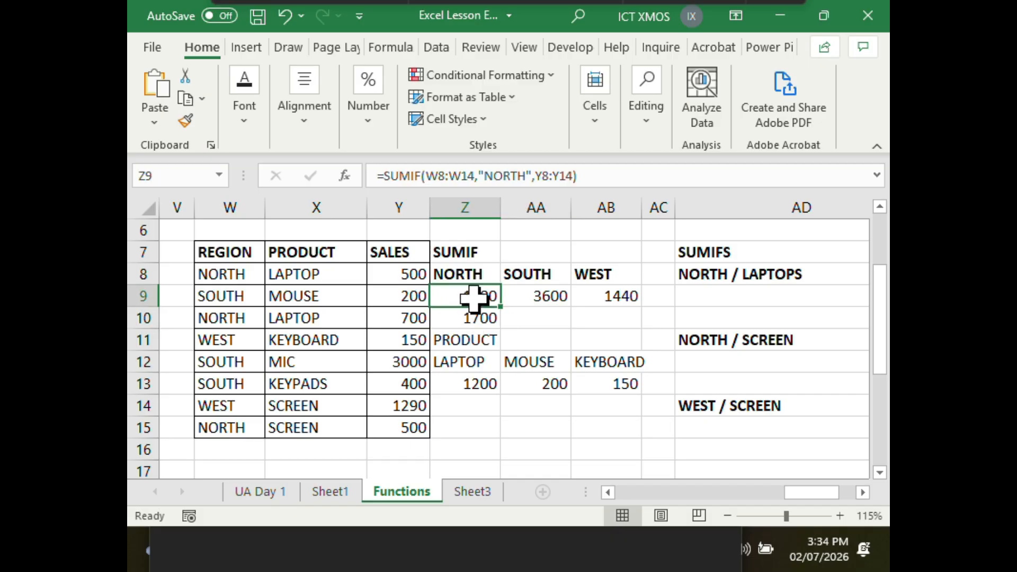
left_click(583, 175)
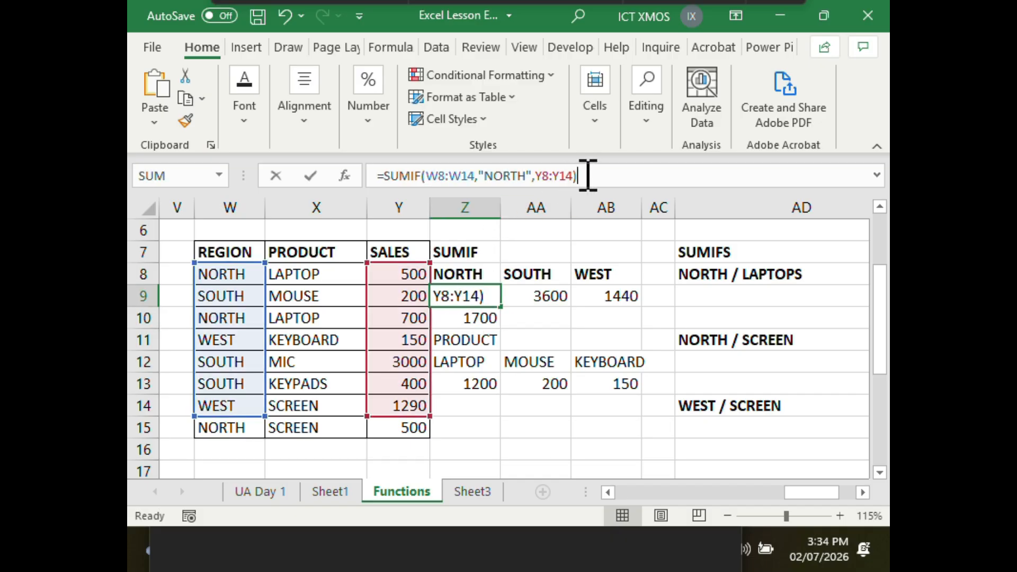
Extend the ranges in the Z9 SUMIF formula to W8:W15 for the region and Y8:Y15 for the sales
left_click_drag(258, 417, 264, 438)
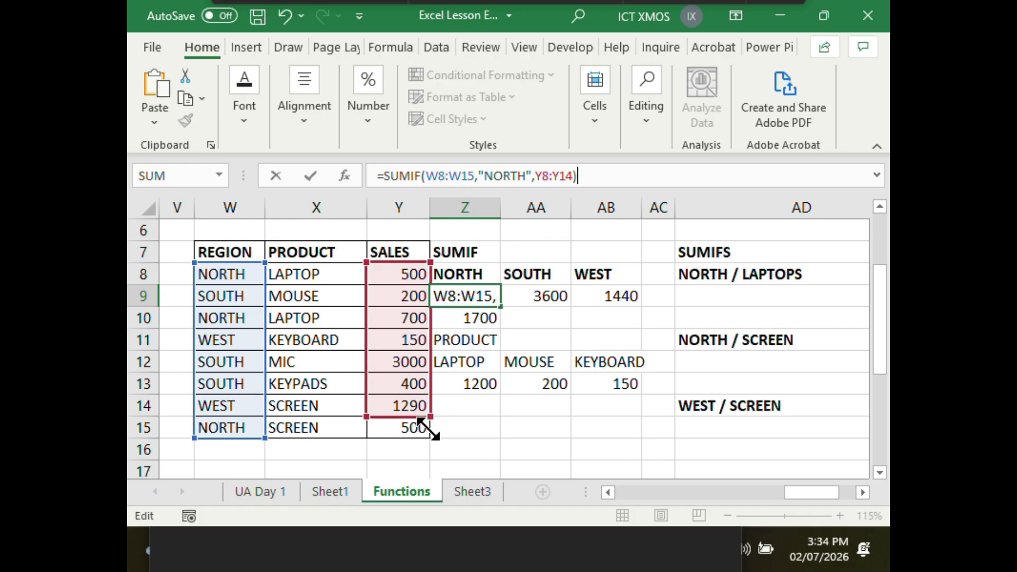
left_click_drag(430, 418, 430, 438)
left_click(465, 387)
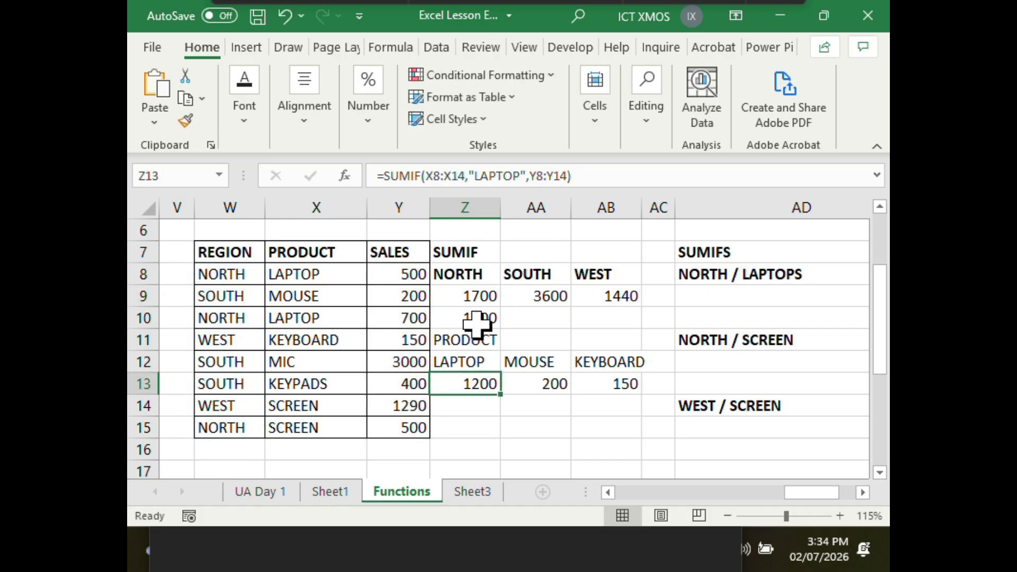
Compare the SUMIF formulas in Z9 and Z10 and check the NORTH heading in Z8 used as the criterion
left_click(474, 296)
left_click(479, 318)
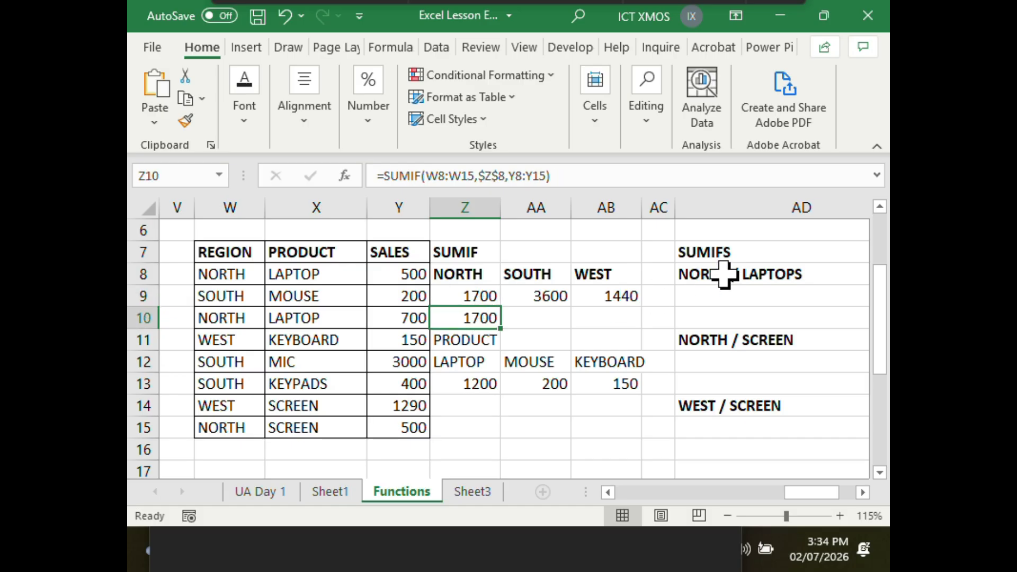
left_click(478, 274)
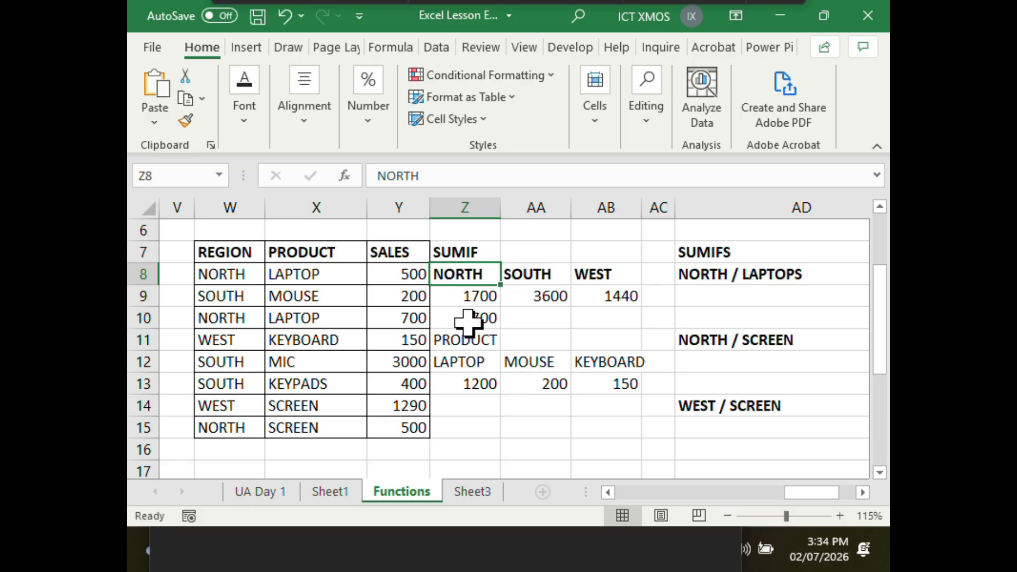
left_click(465, 294)
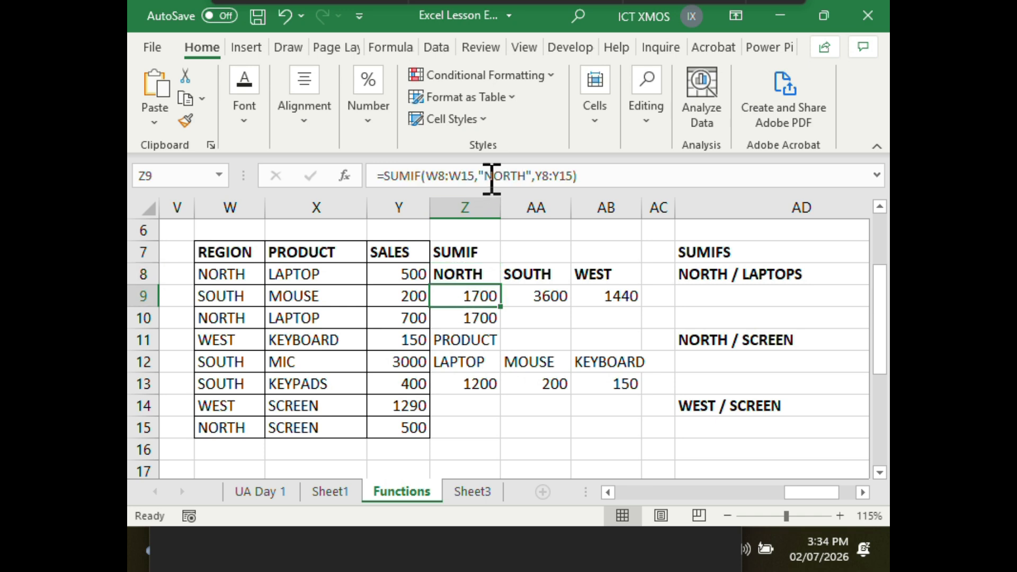
left_click(466, 312)
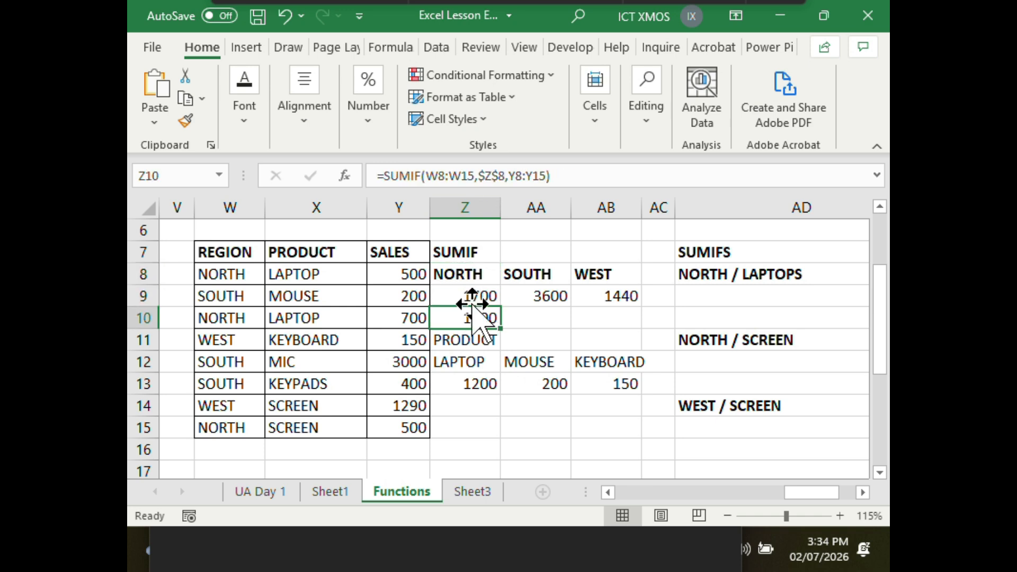
left_click(475, 296)
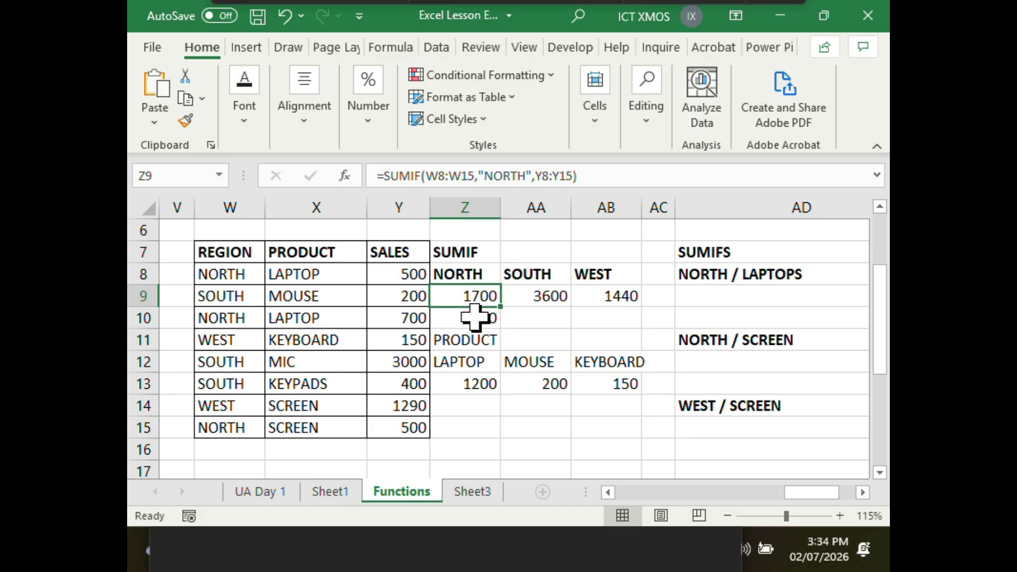
left_click(475, 316)
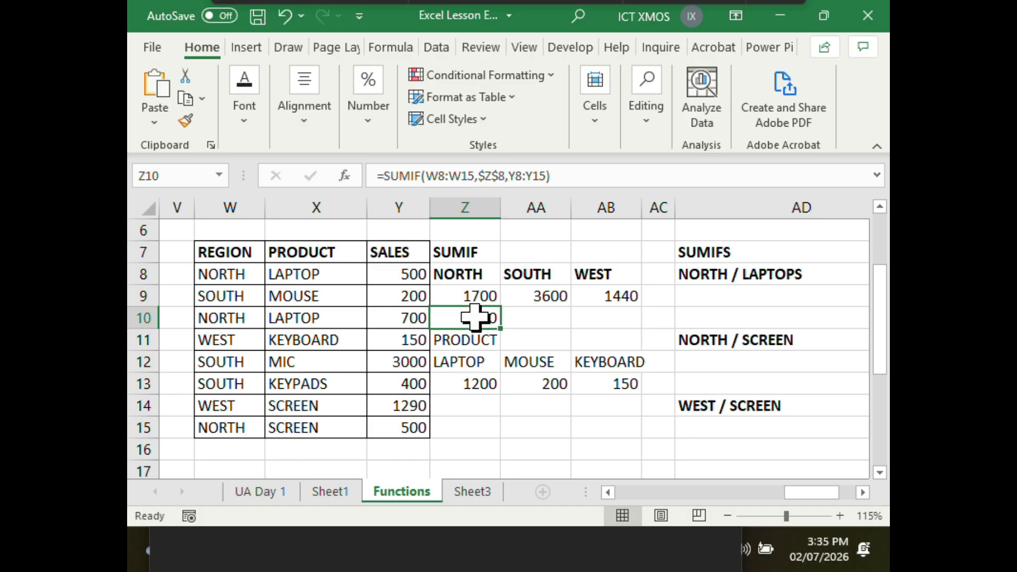
Clear the SUMIF formula with the absolute criterion reference from Z10
left_click(589, 173)
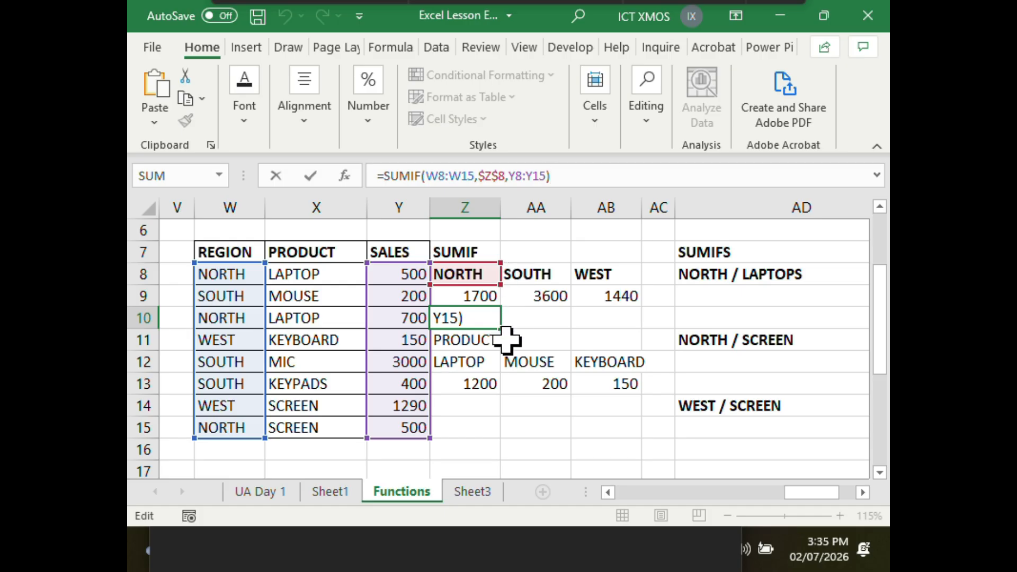
left_click_drag(552, 176, 347, 177)
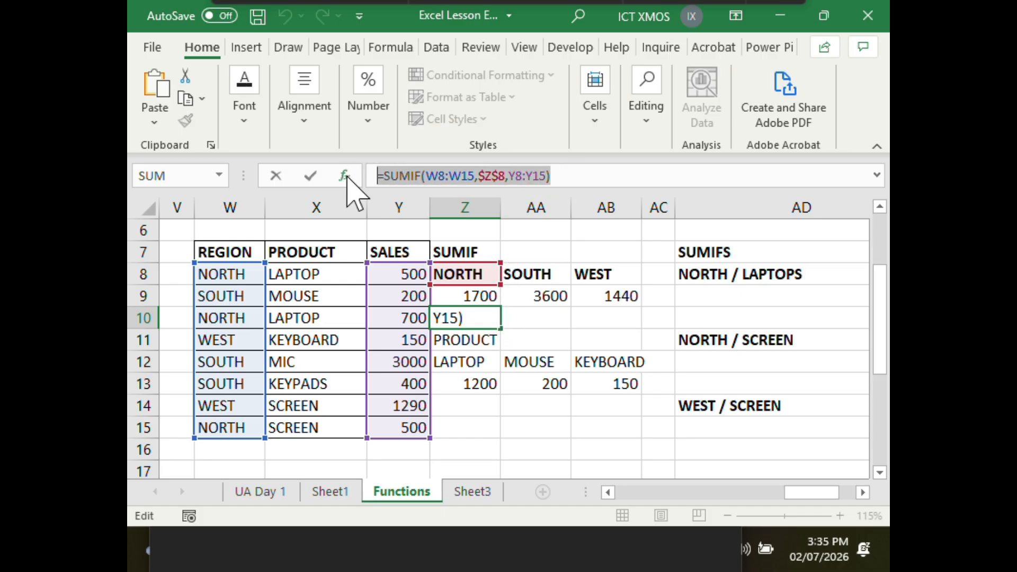
key("BackSpace")
left_click(524, 364)
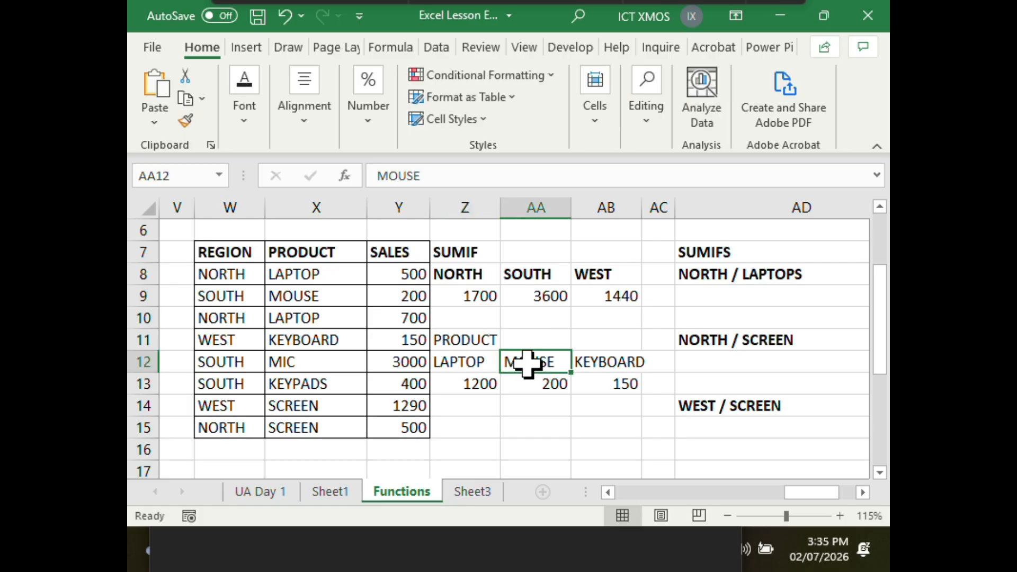
Enter =SUMIF(W8:W15,Z8,Y8:Y15) in Z10 to total the NORTH sales with a relative criterion reference
left_click(479, 317)
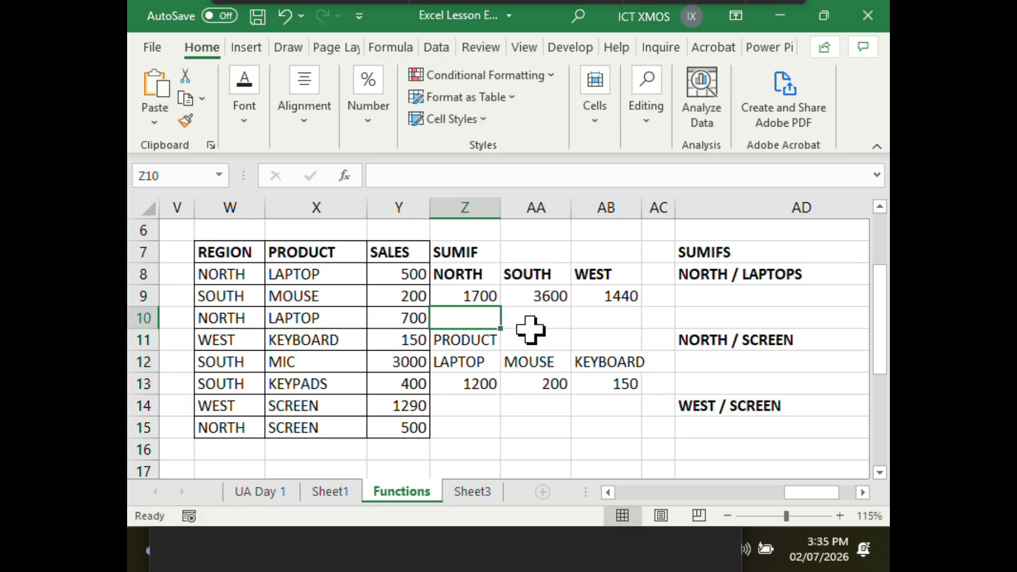
type("=SU")
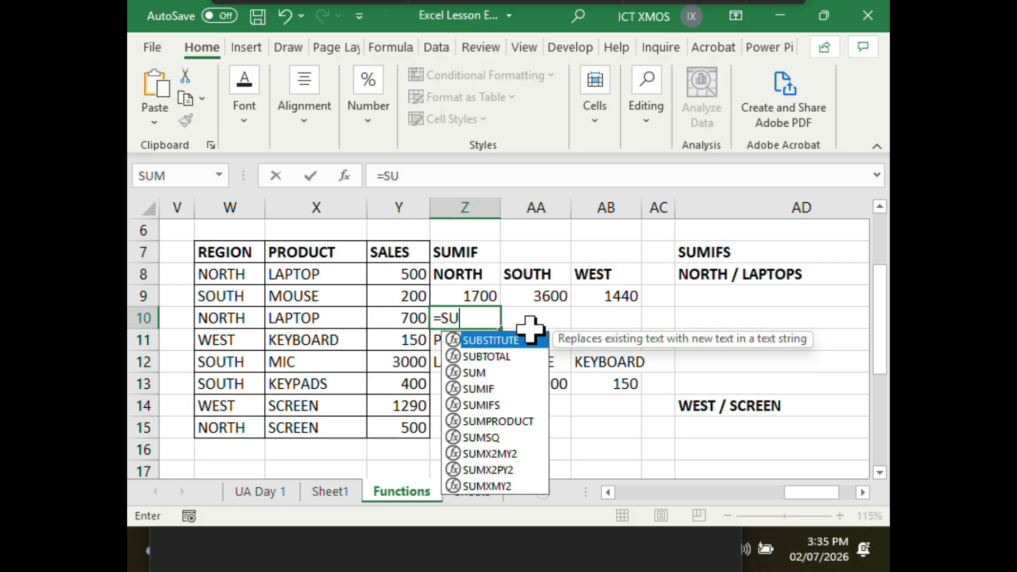
type("MIF")
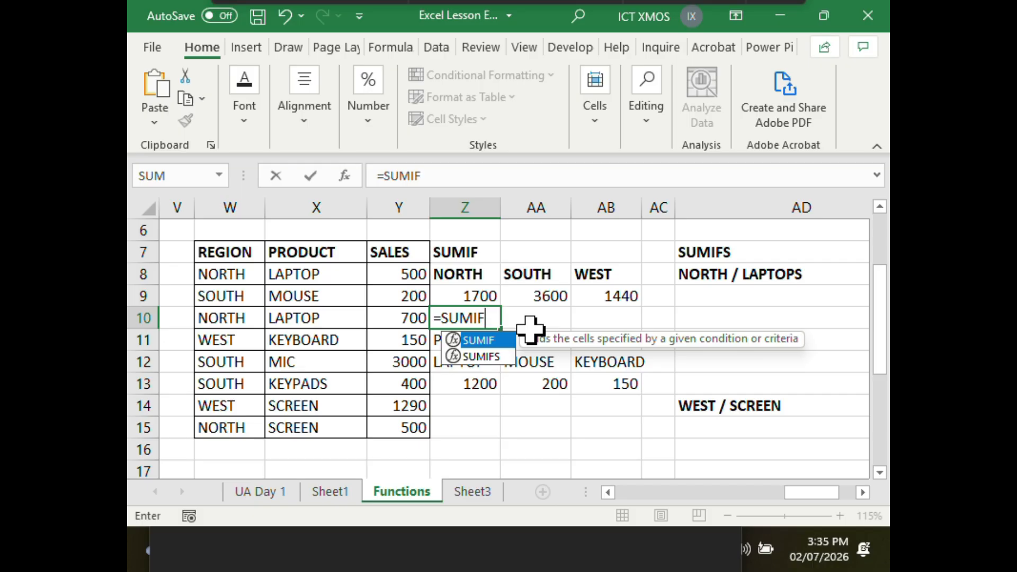
type("(")
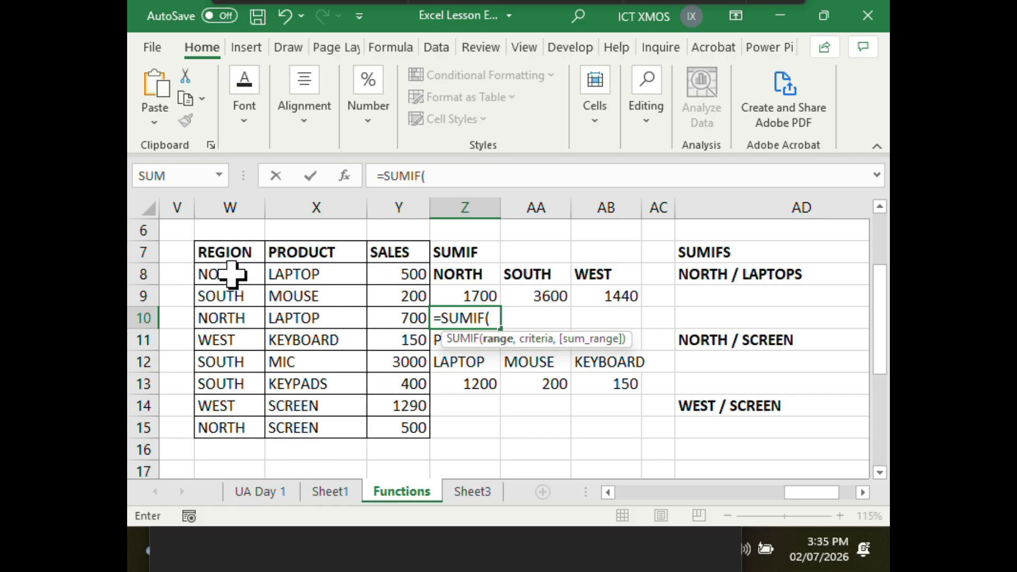
left_click_drag(232, 274, 229, 429)
type(",")
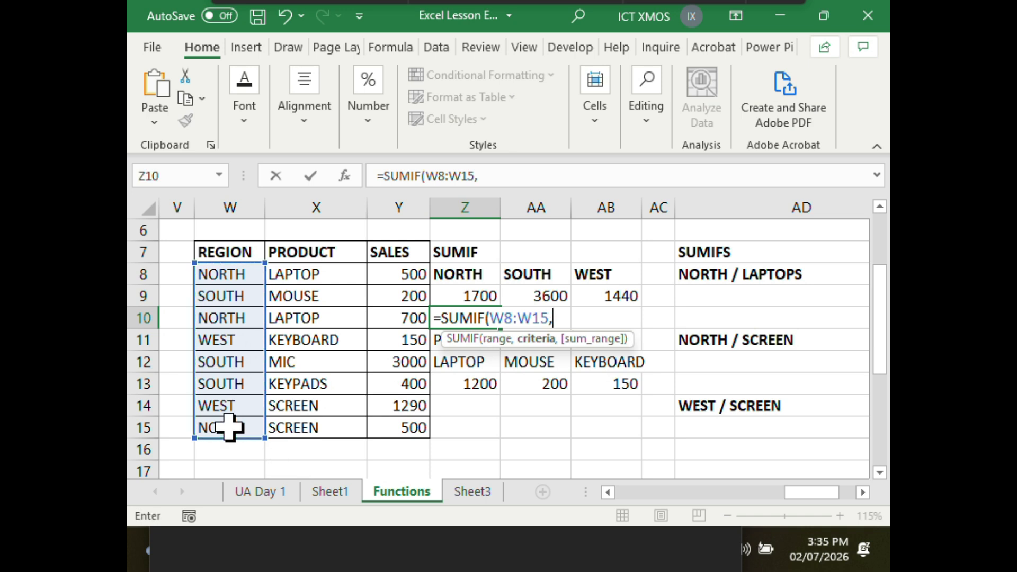
left_click(468, 273)
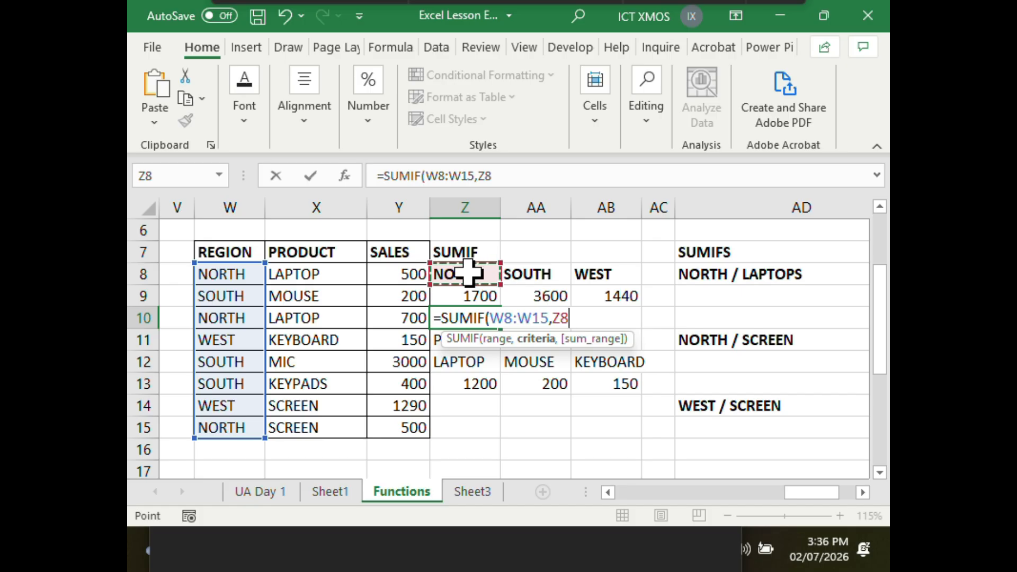
type(",")
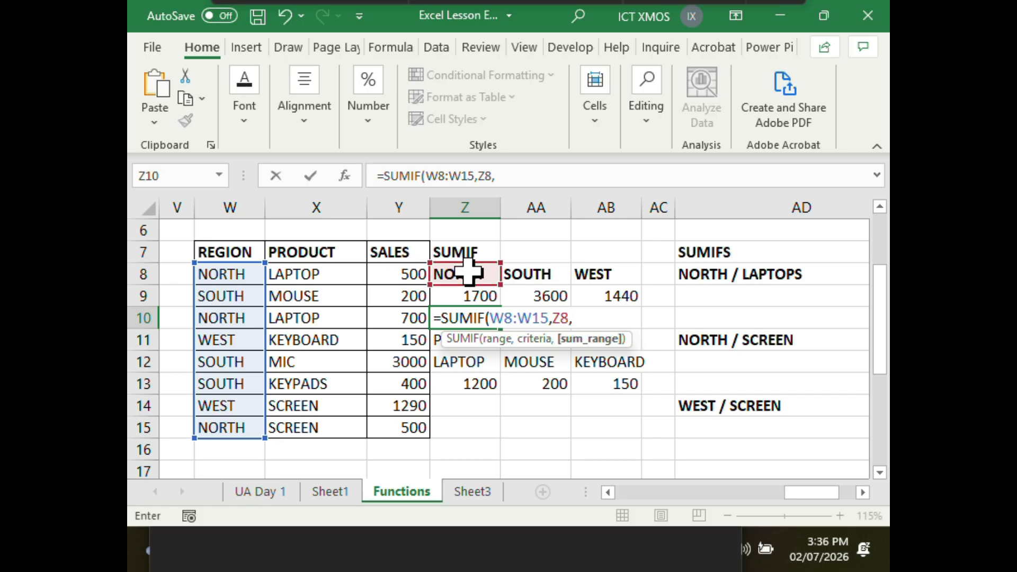
left_click_drag(393, 271, 400, 431)
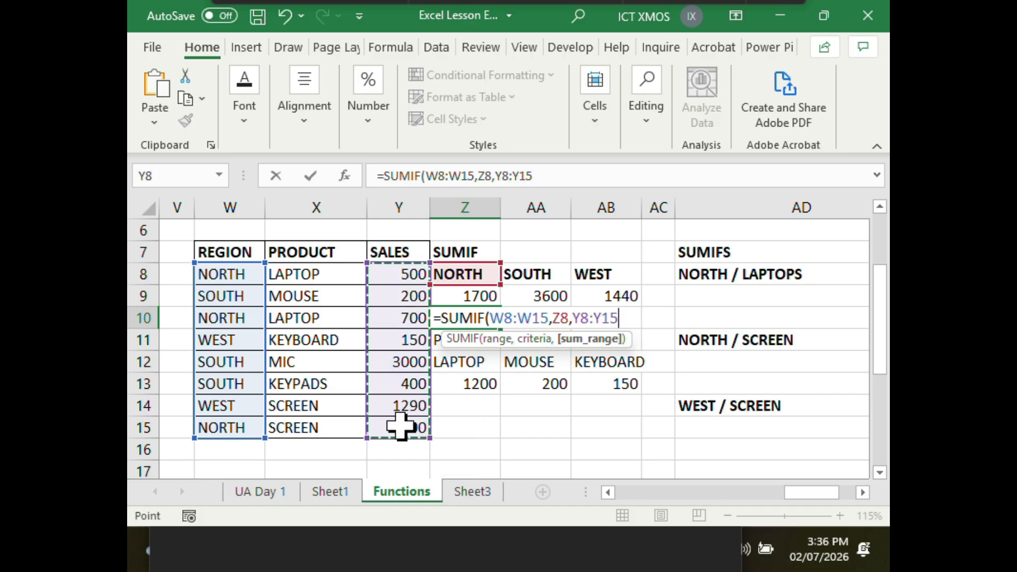
type(")")
key("Return")
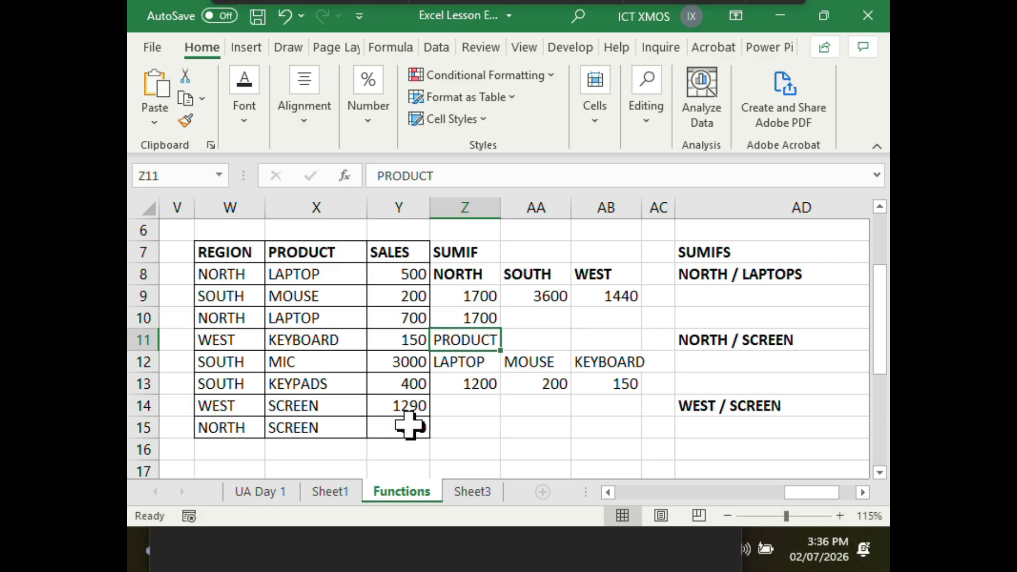
Fill the Z10 formula across to AA10 and inspect which ranges the copied formula references
left_click(471, 320)
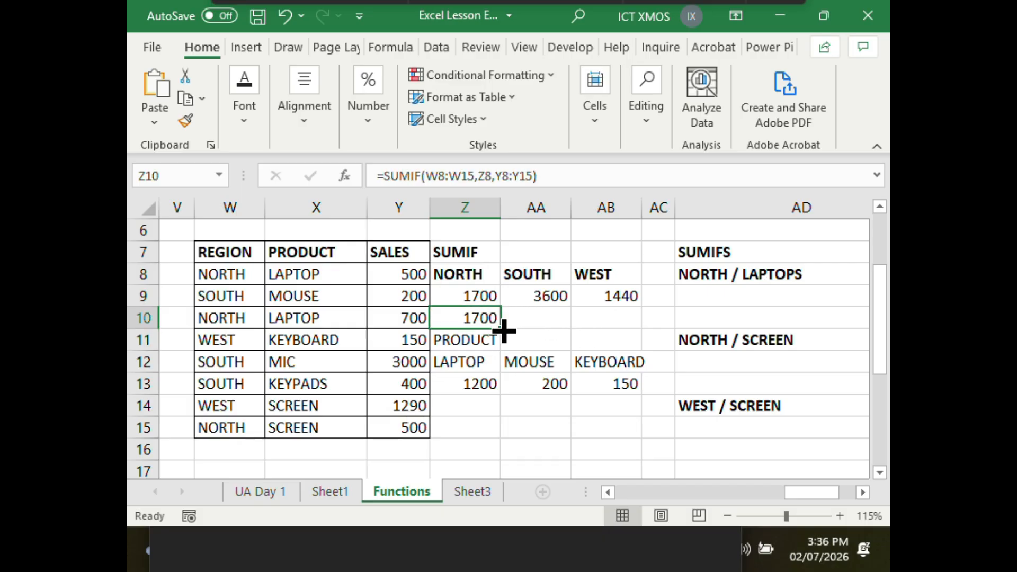
left_click_drag(502, 330, 561, 330)
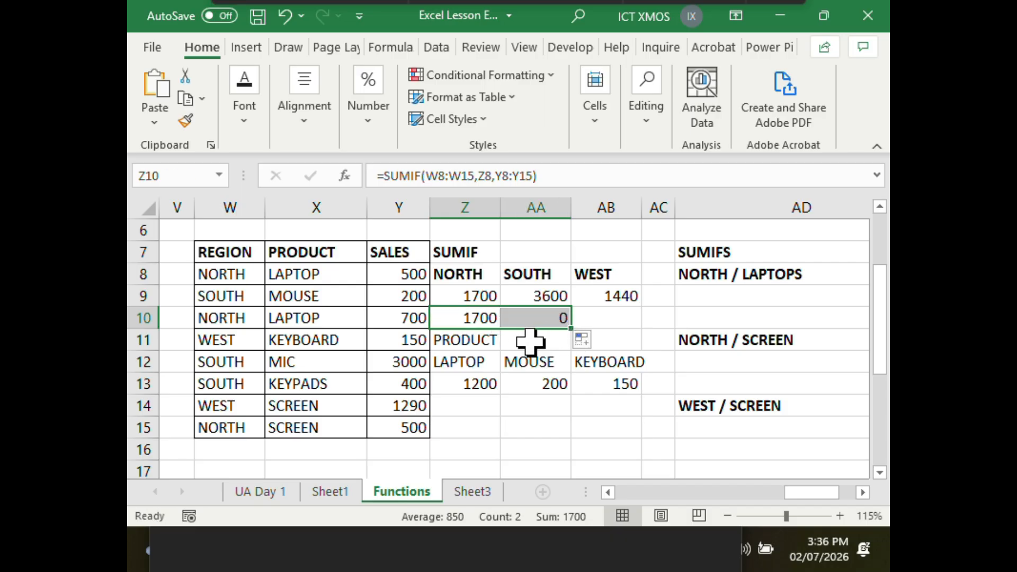
left_click(534, 318)
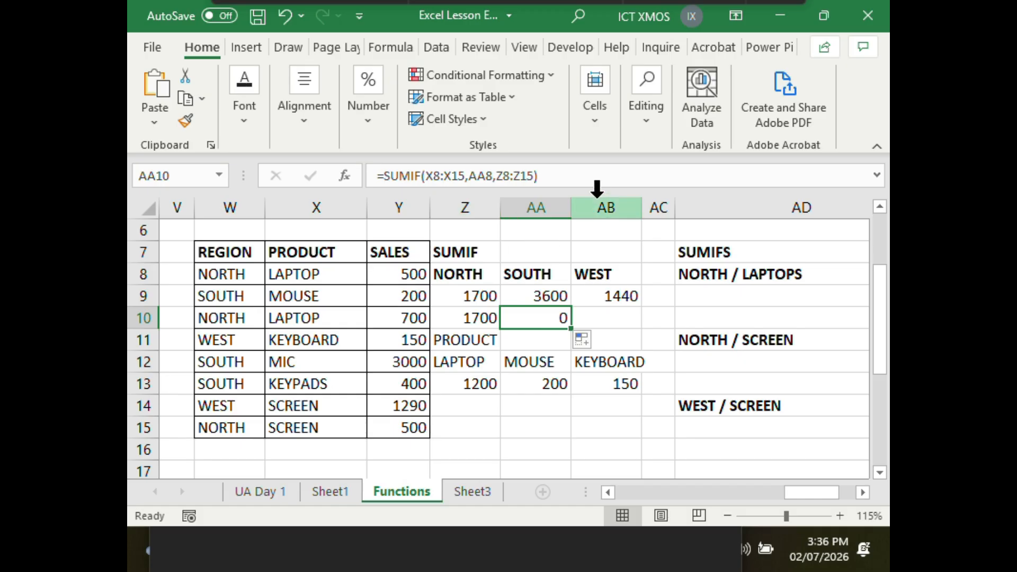
left_click(586, 174)
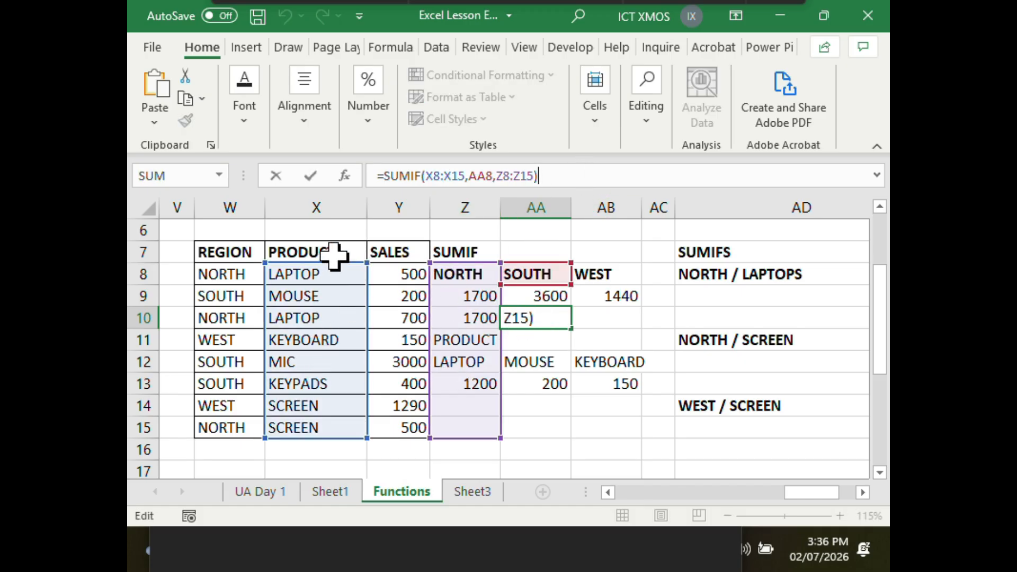
key("ctrl+Return")
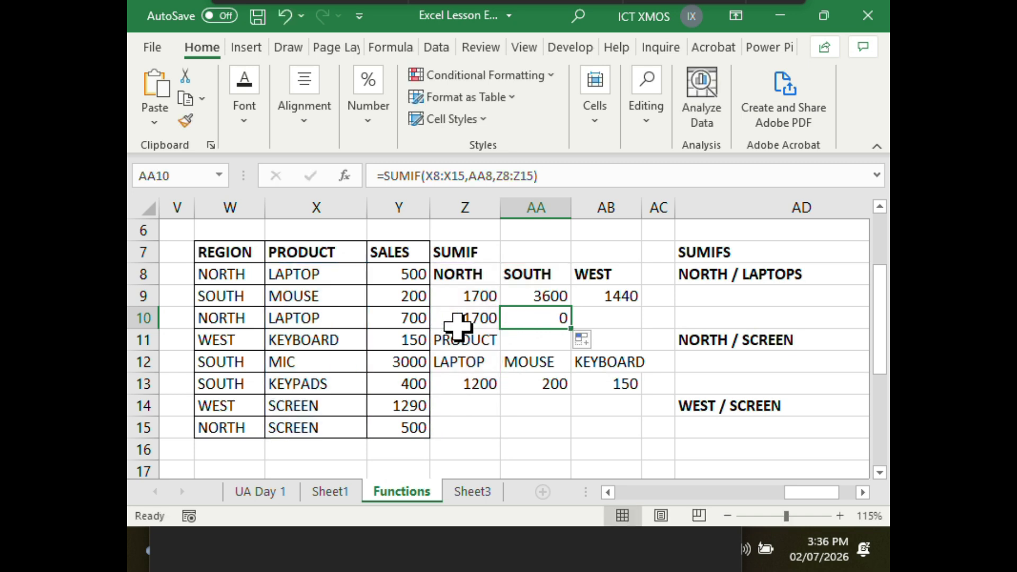
Copy the formula text from Z10 and paste it over the formula in AA10
left_click(489, 320)
left_click_drag(562, 168, 358, 168)
key("ctrl+c")
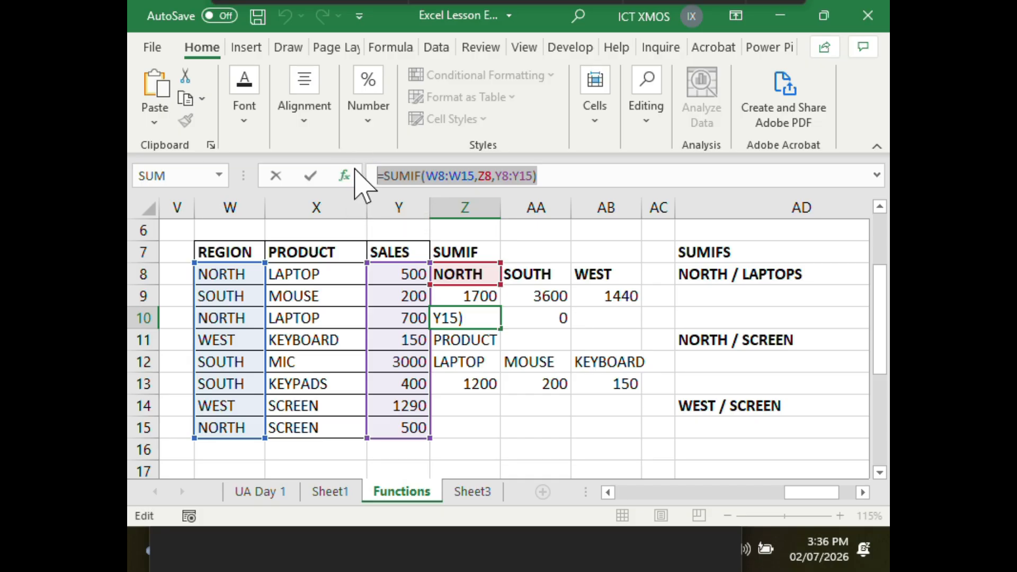
key("Escape")
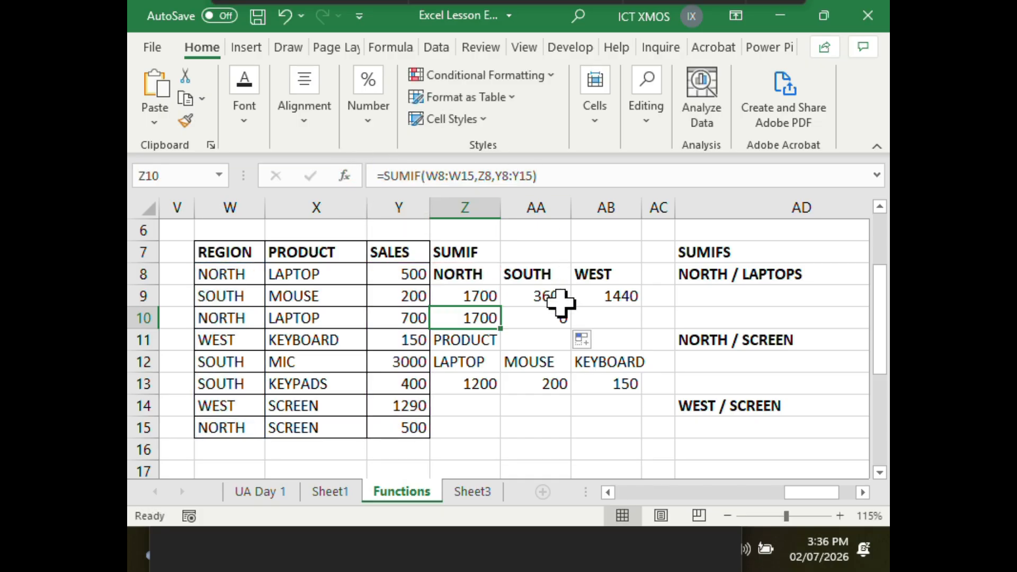
left_click(555, 318)
left_click_drag(564, 174, 363, 175)
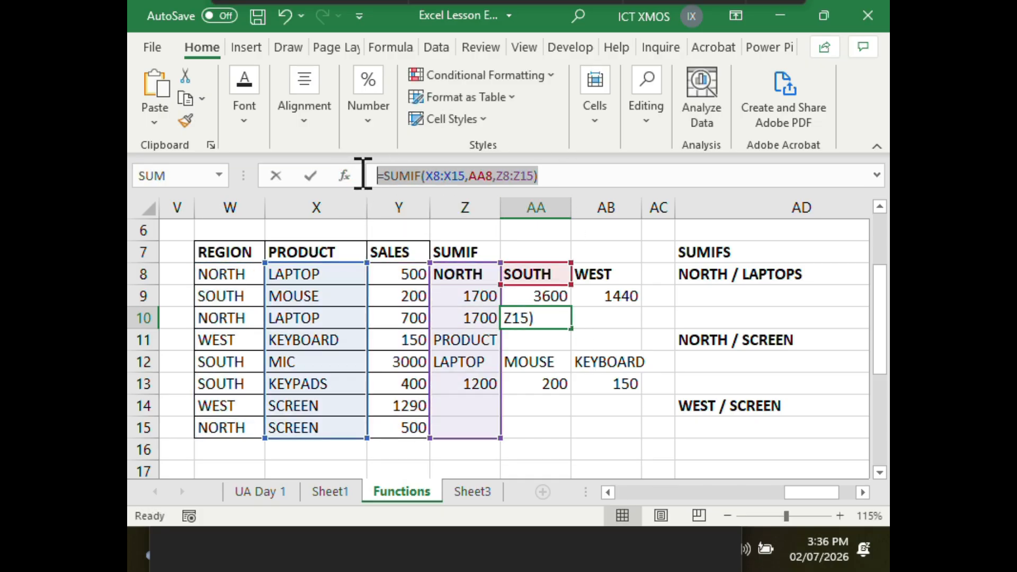
key("ctrl+v")
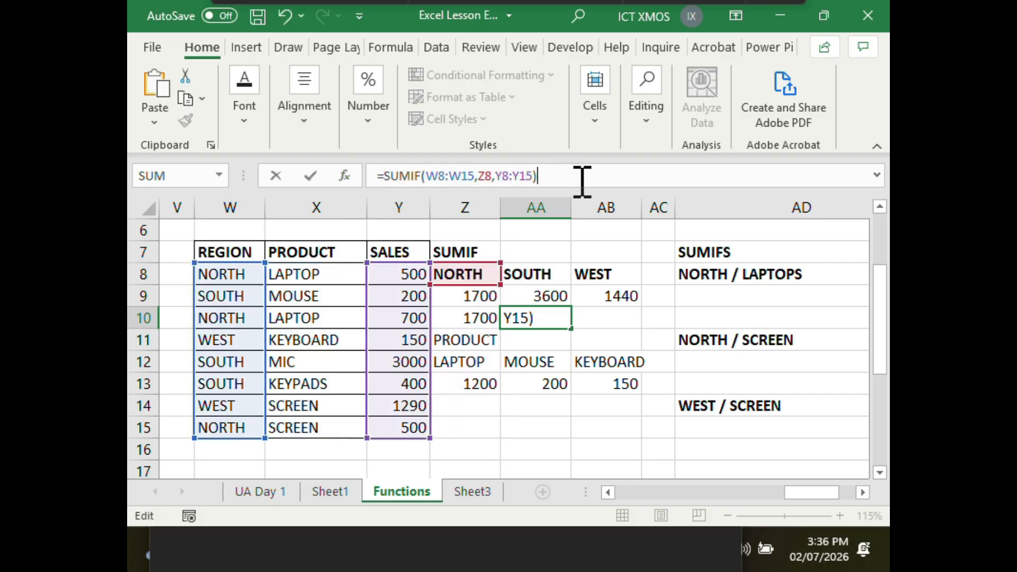
Change the criterion reference in the AA10 SUMIF formula to AA8 for the SOUTH region
left_click(483, 177)
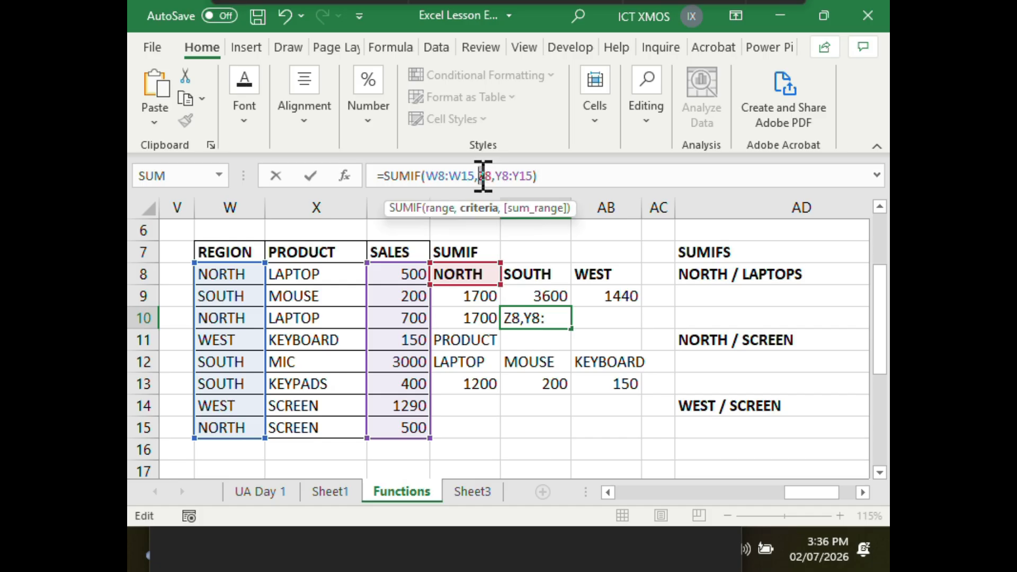
key("BackSpace")
type("AA")
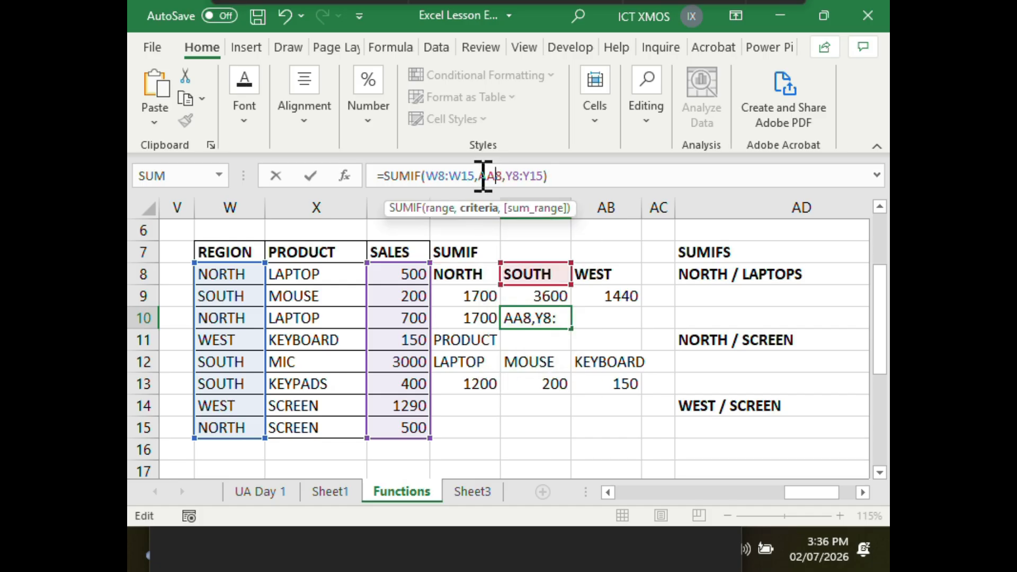
left_click(572, 179)
key("Return")
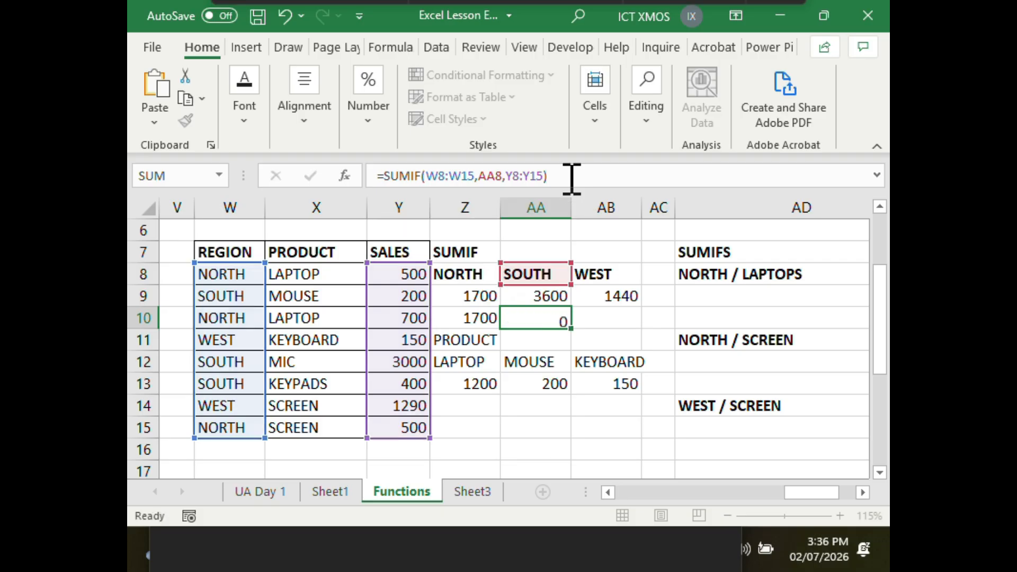
Compare the SUMIF formula in AA10 with the one in Z10
left_click(607, 337)
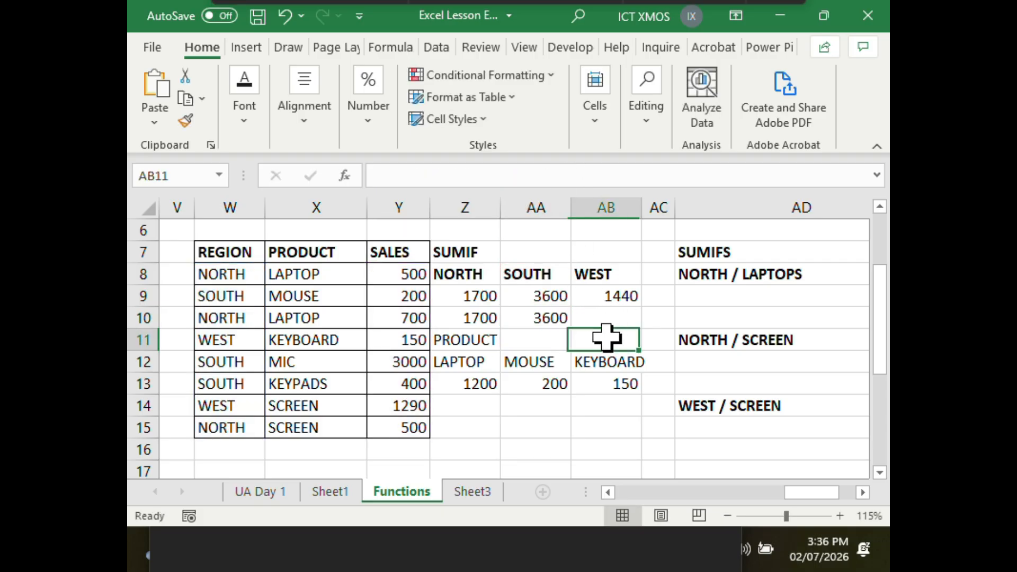
left_click(541, 316)
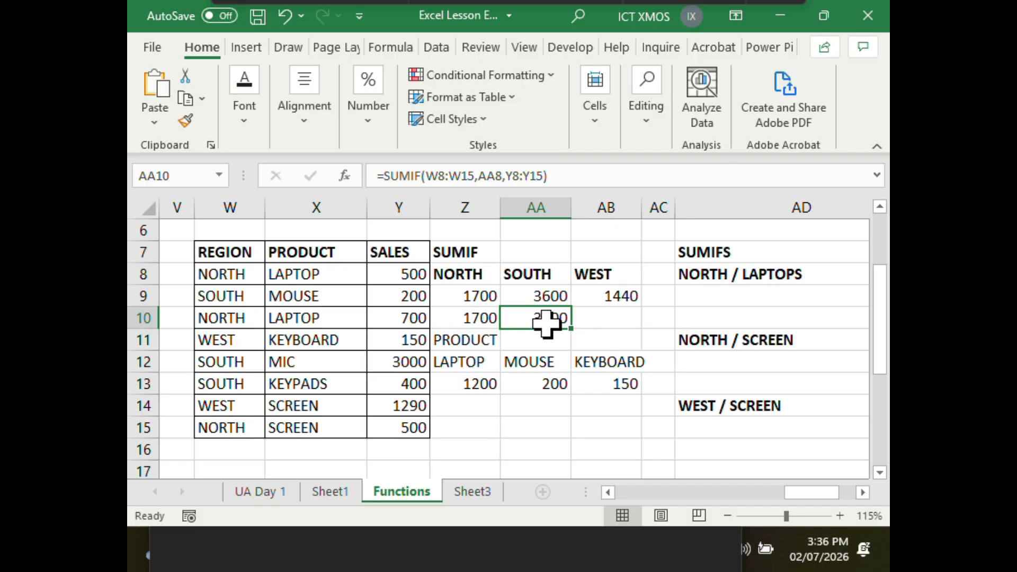
left_click(479, 319)
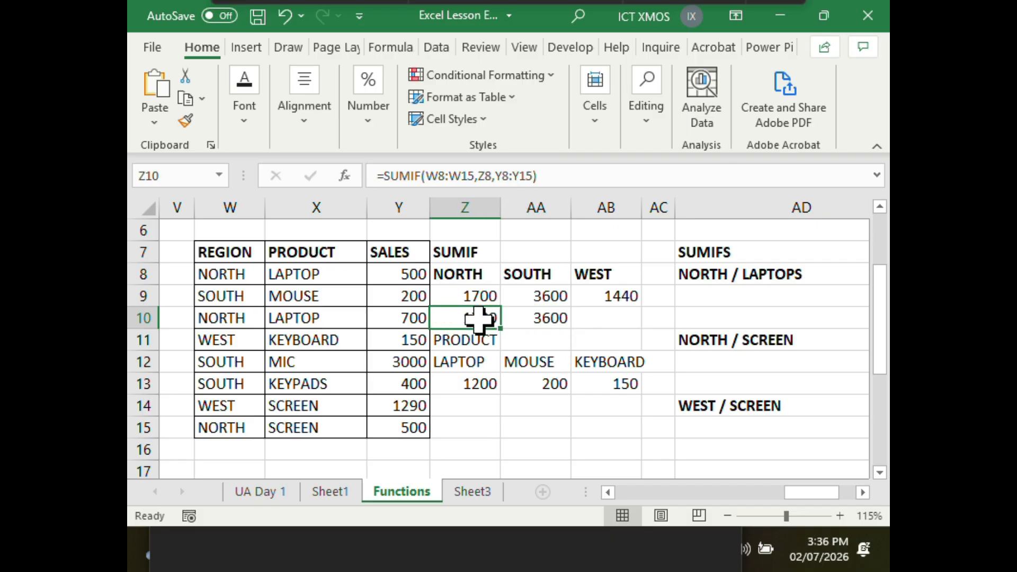
Compare the SUMIF formulas in Z10 and AA10, checking how their ranges and criterion references differ
left_click(552, 321)
left_click(496, 320)
left_click(531, 319)
left_click(462, 320)
left_click(529, 319)
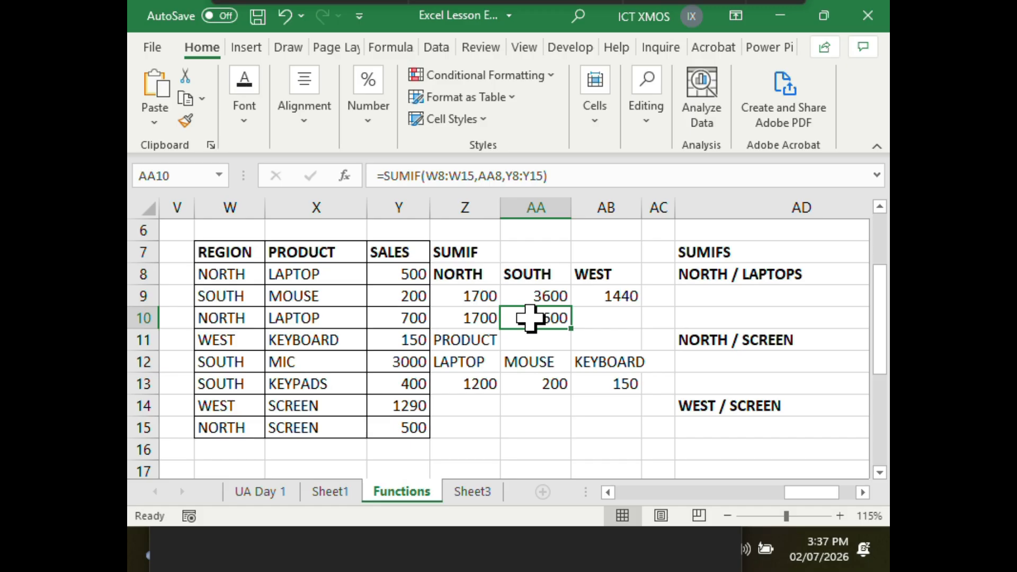
Copy the formula text from AA10 and paste it into the empty cell AB10
left_click(564, 177)
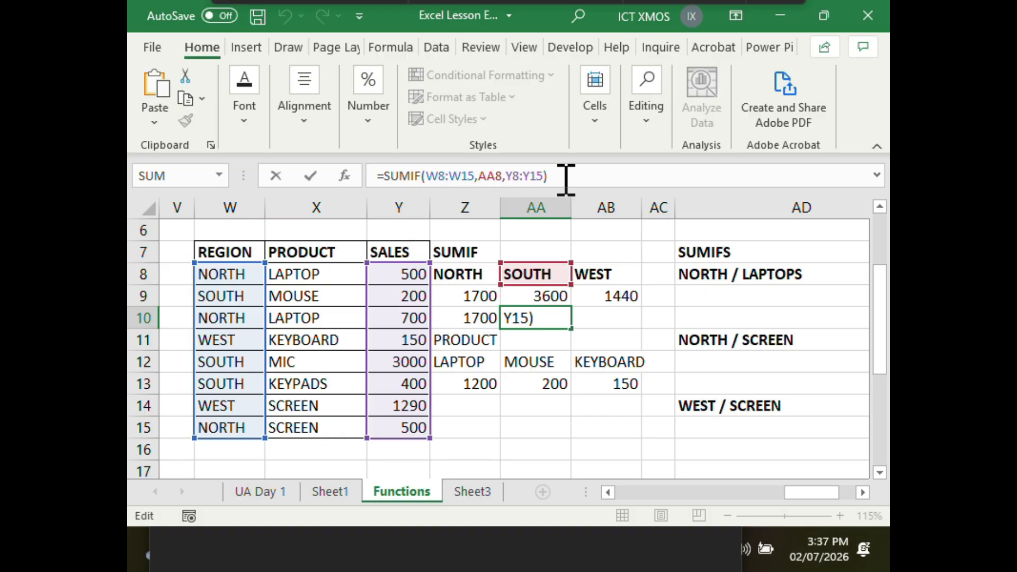
left_click_drag(565, 178, 375, 178)
key("ctrl+c")
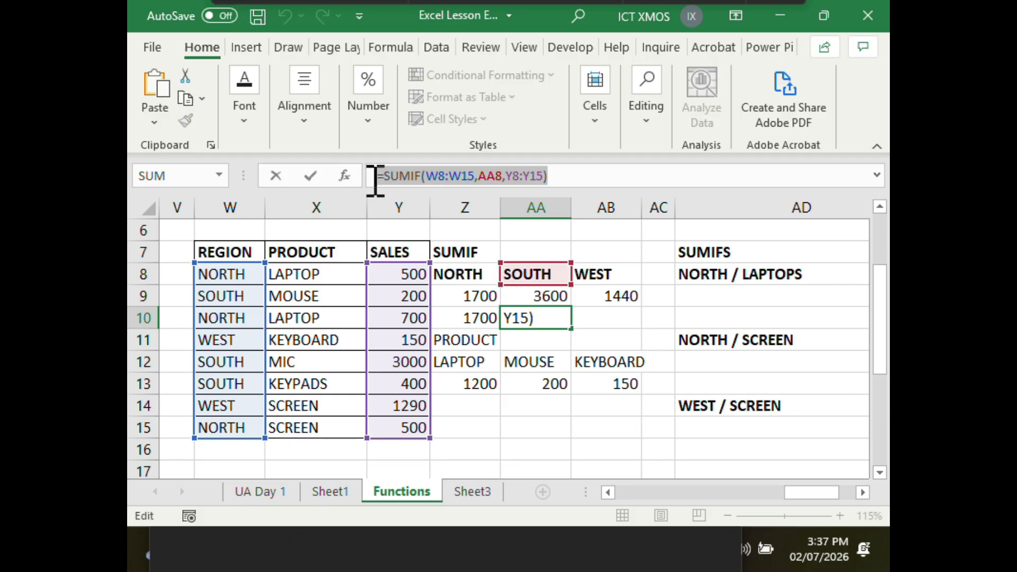
key("Escape")
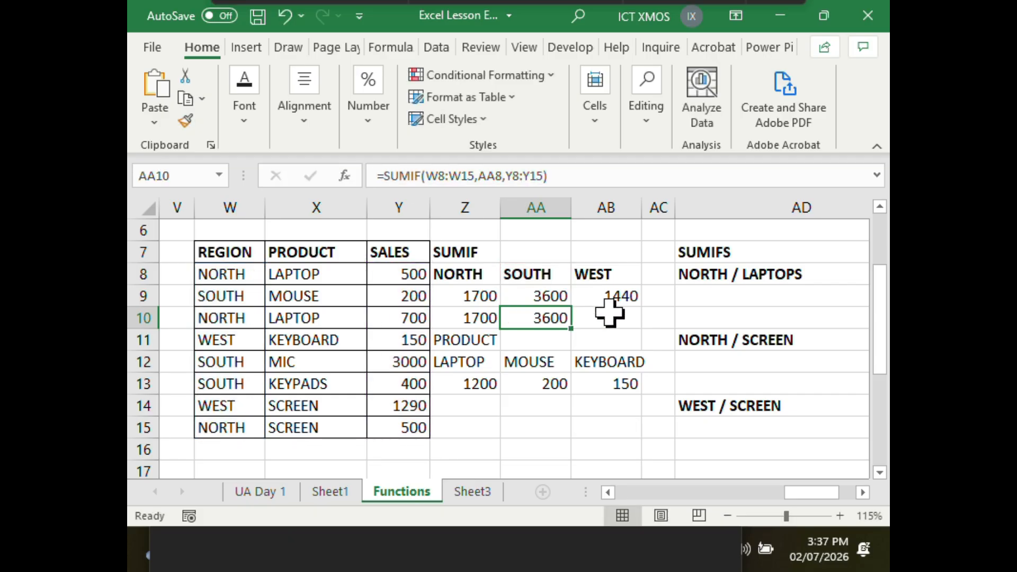
left_click(609, 313)
left_click(538, 174)
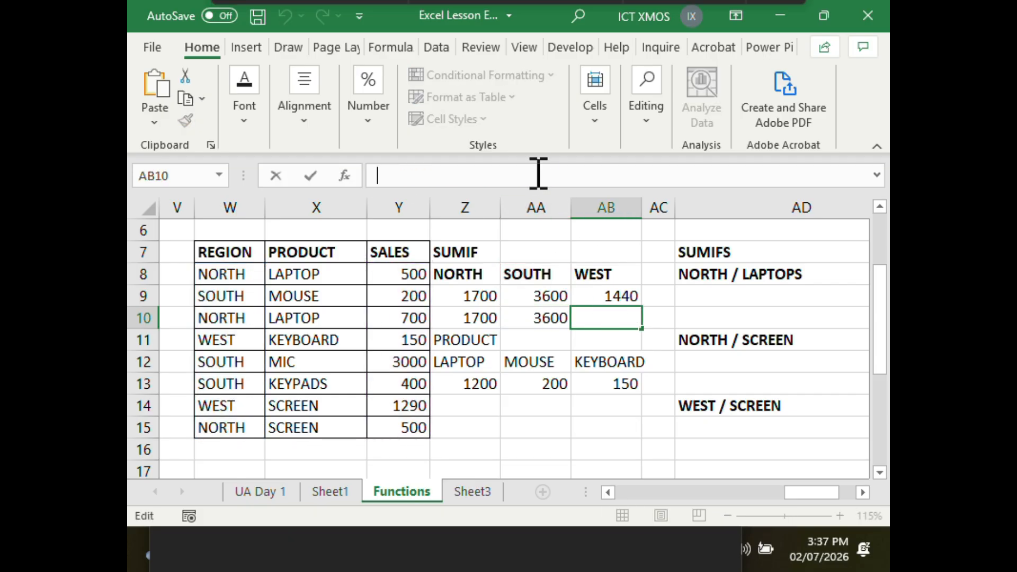
key("ctrl+v")
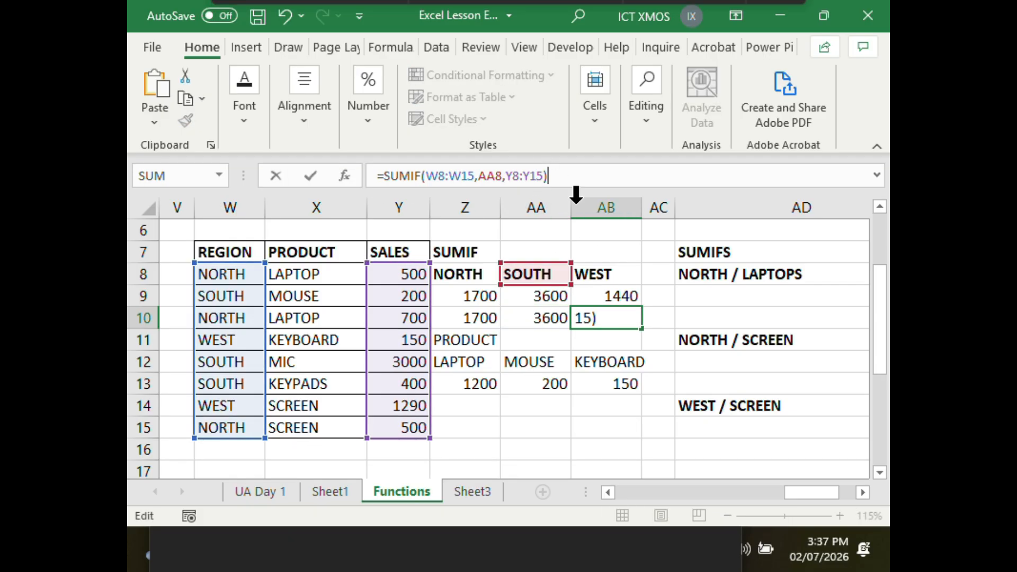
Change the criterion reference in the AB10 SUMIF formula to AB8 for the WEST region
left_click(607, 317)
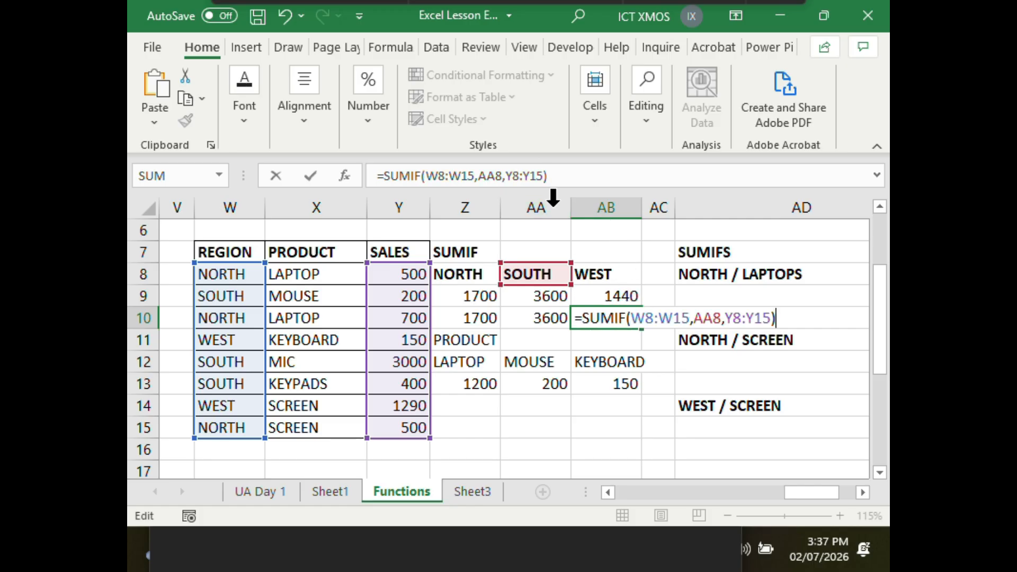
left_click(491, 177)
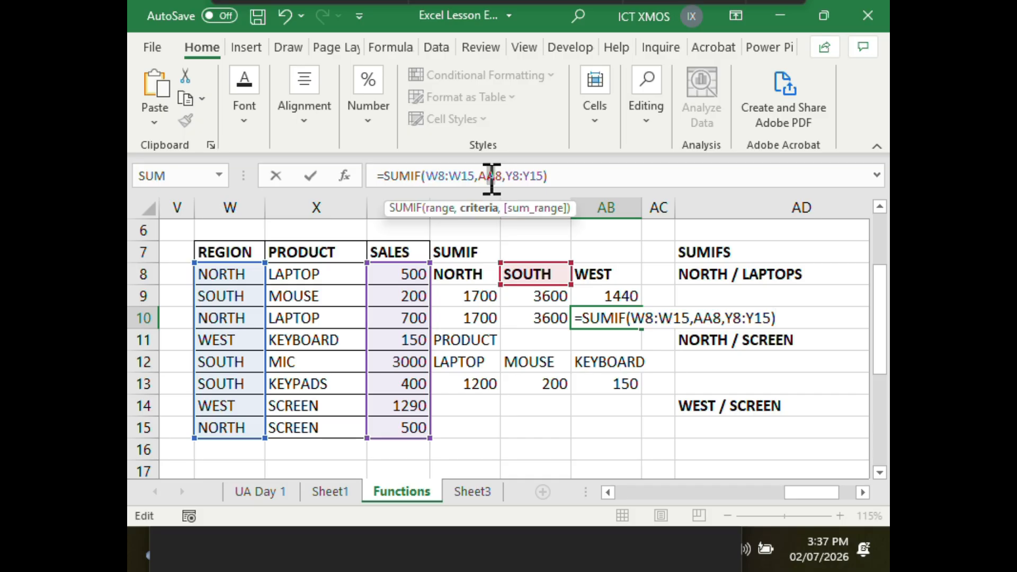
key("BackSpace")
type("B")
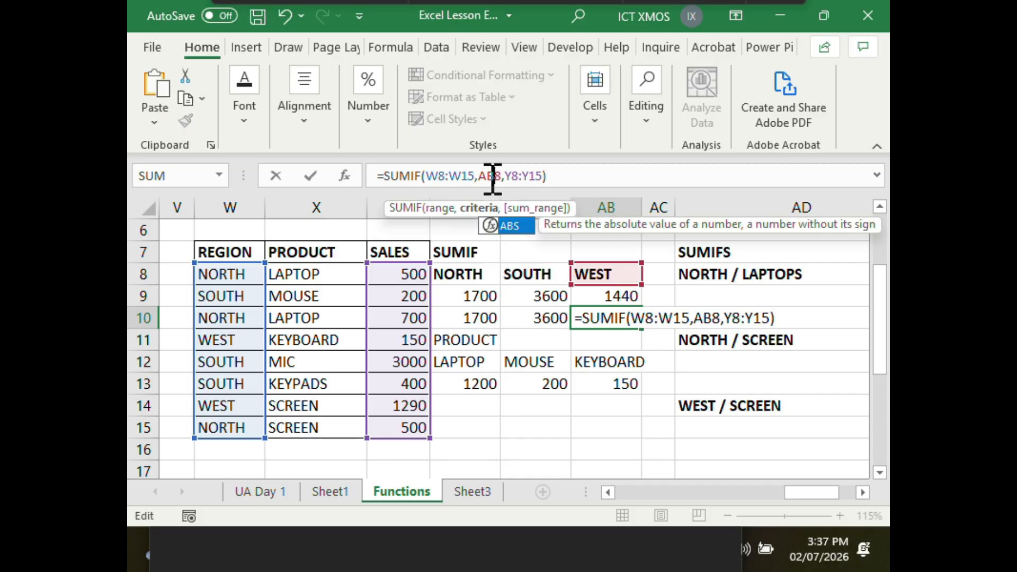
key("Return")
left_click(614, 317)
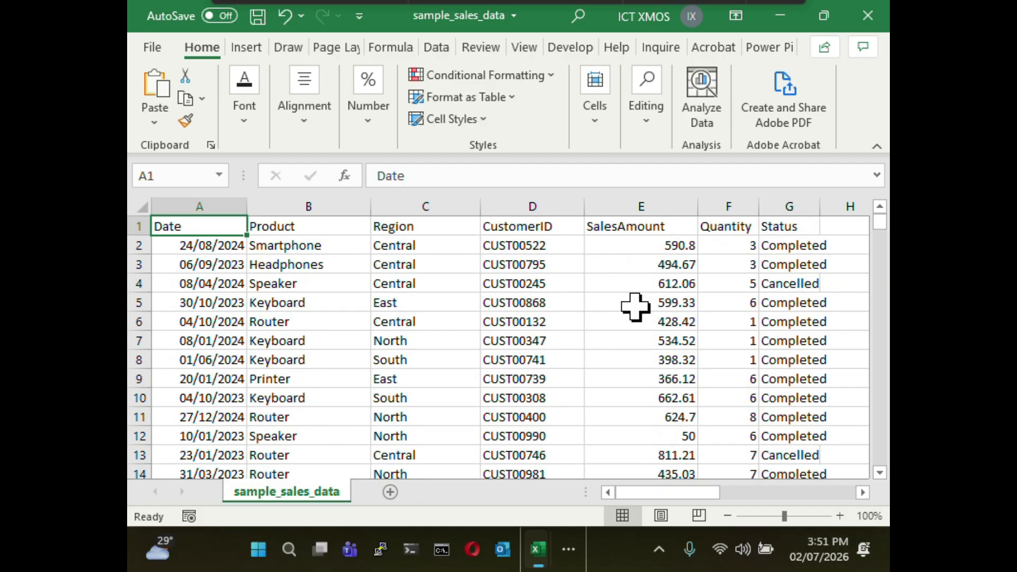
Examine the sample_sales_data records from the header row down to the last row
scroll(634, 306, "down", 16)
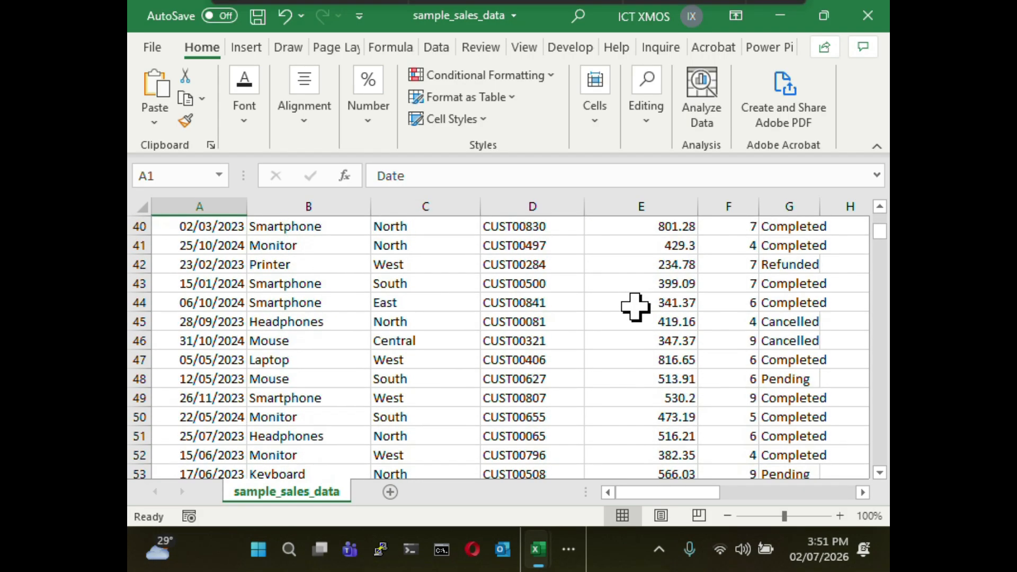
left_click(885, 458)
left_click(884, 457)
left_click(884, 457)
left_click(884, 457)
left_click(884, 457)
left_click(884, 458)
left_click(884, 458)
left_click(885, 456)
left_click(884, 456)
left_click(885, 457)
left_click_drag(881, 269, 881, 464)
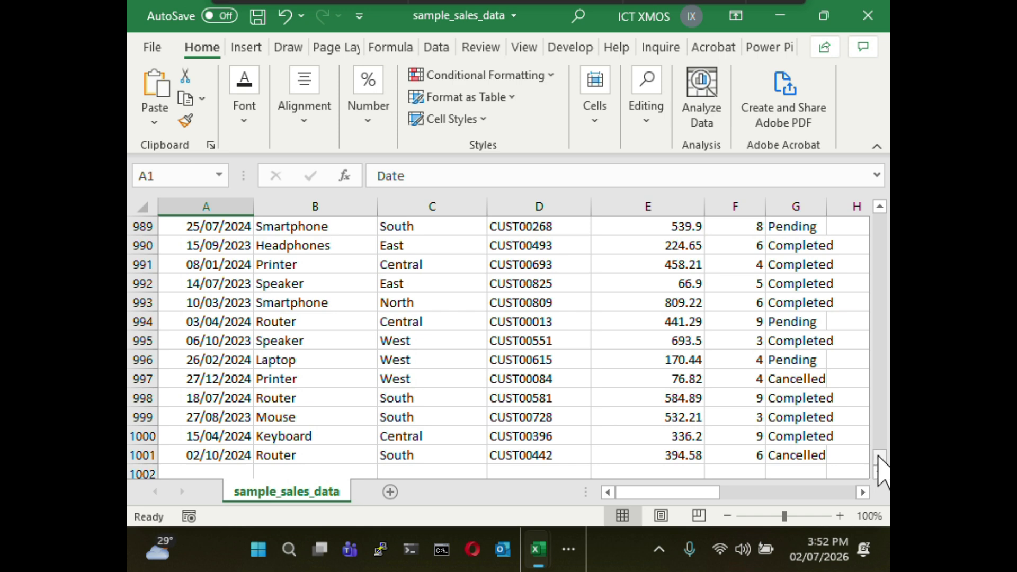
Look back through the sales records from the last row up to the header row
scroll(882, 289, "up", 15)
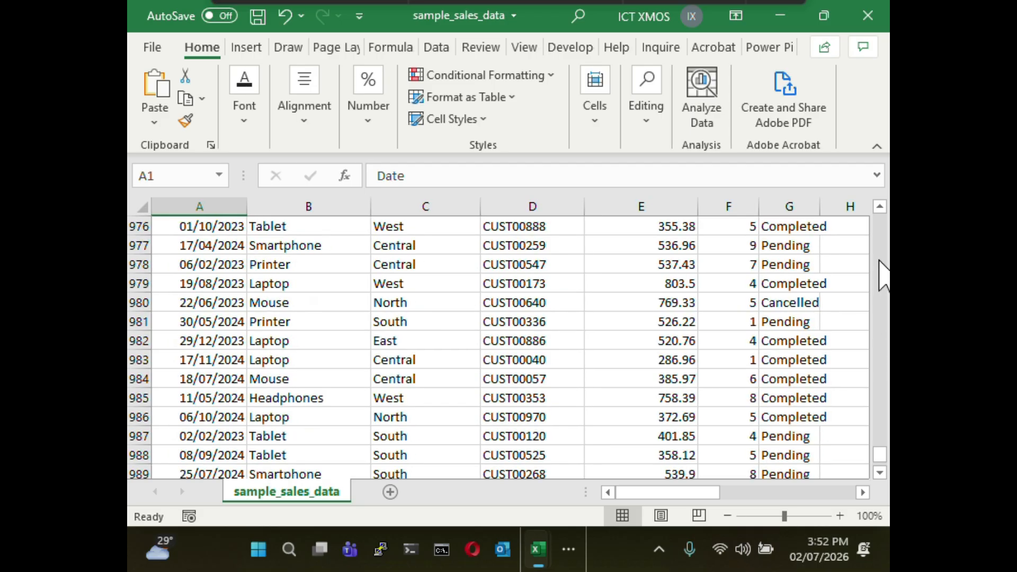
scroll(882, 276, "up", 20)
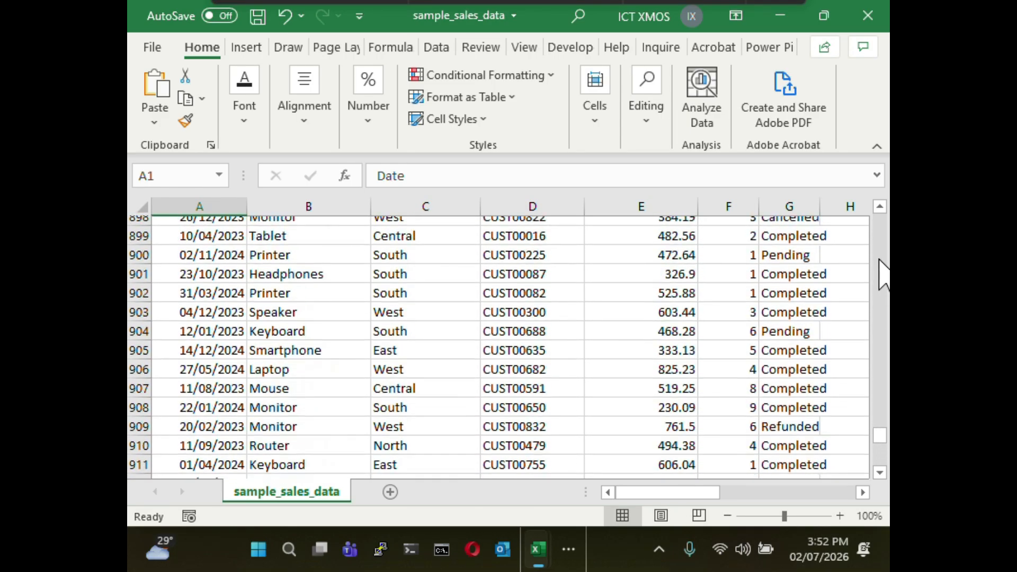
scroll(880, 260, "up", 20)
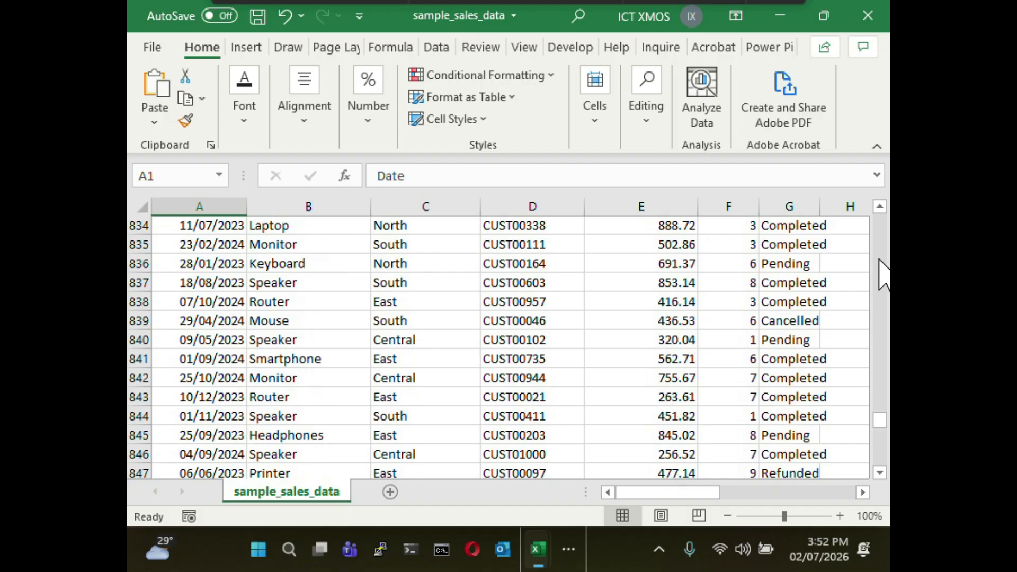
scroll(882, 273, "up", 20)
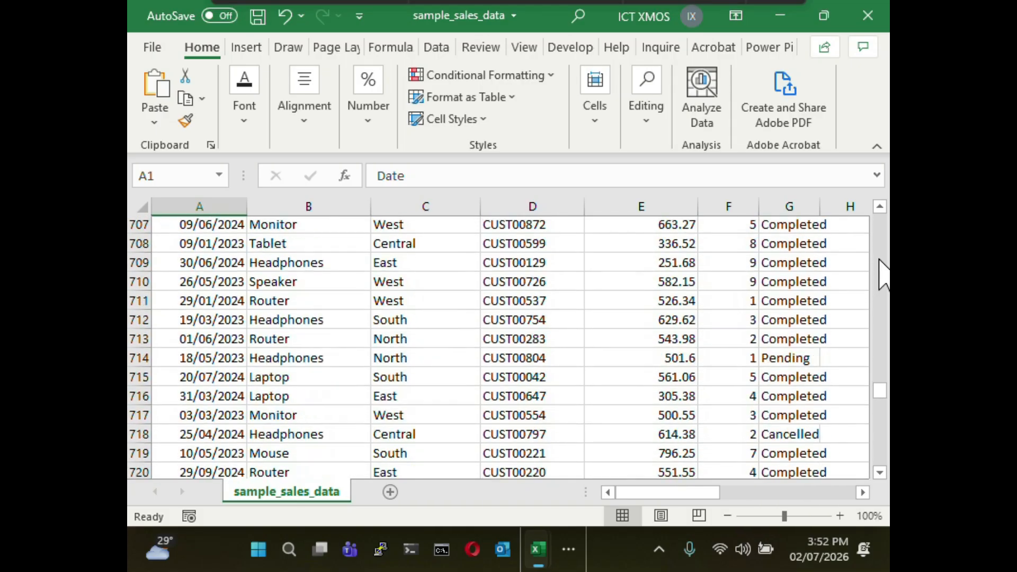
scroll(879, 260, "up", 20)
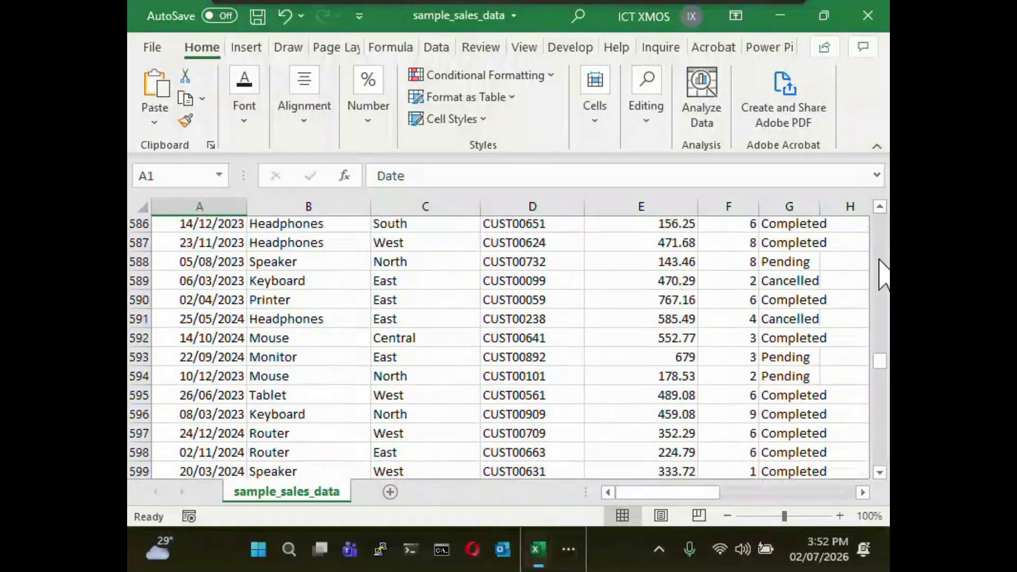
scroll(879, 260, "up", 20)
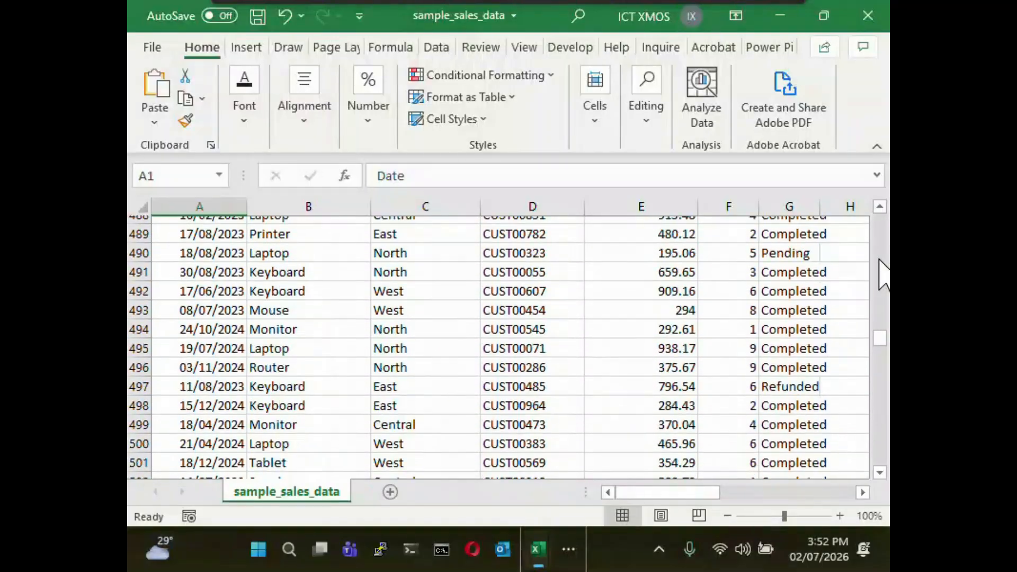
scroll(881, 286, "up", 5)
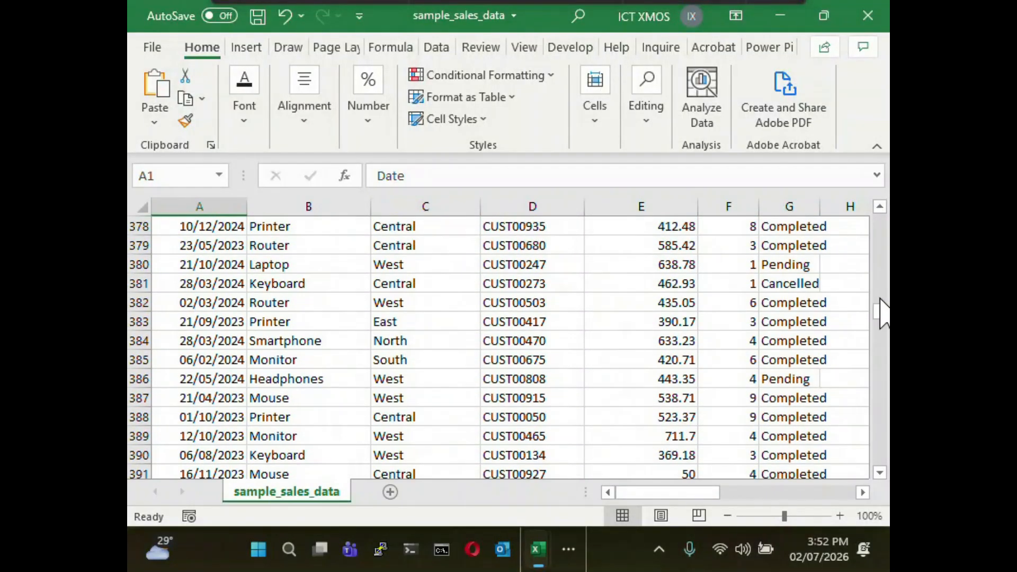
left_click_drag(881, 304, 880, 211)
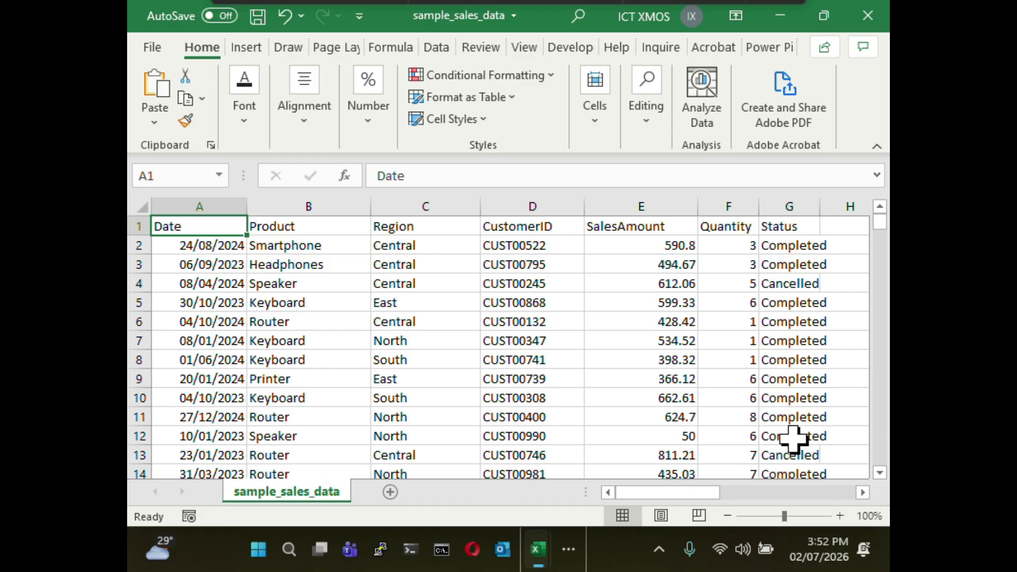
Review the sales table's columns from Date to Status and the cells beyond the table
left_click(862, 492)
left_click(862, 492)
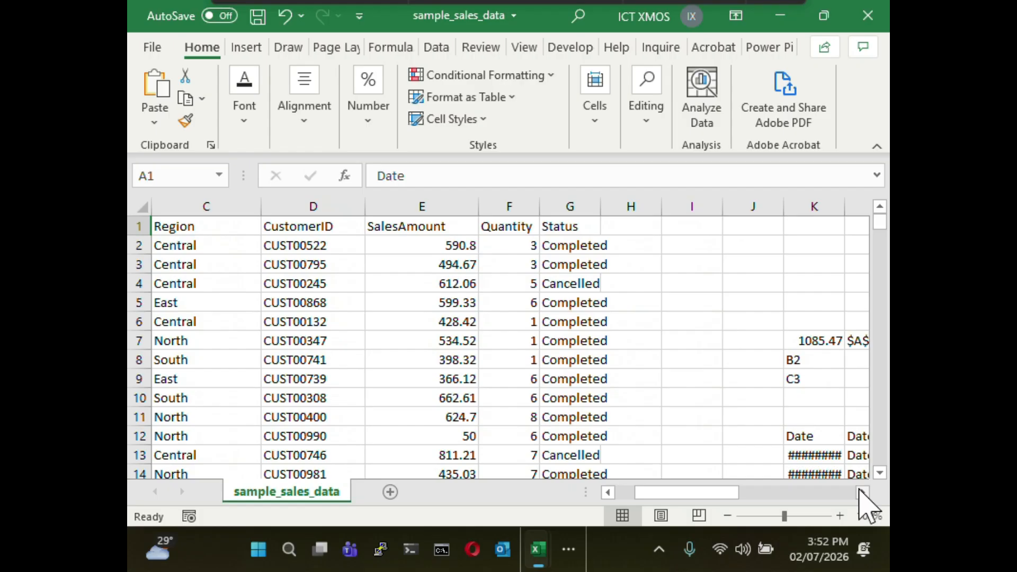
left_click_drag(706, 493, 624, 492)
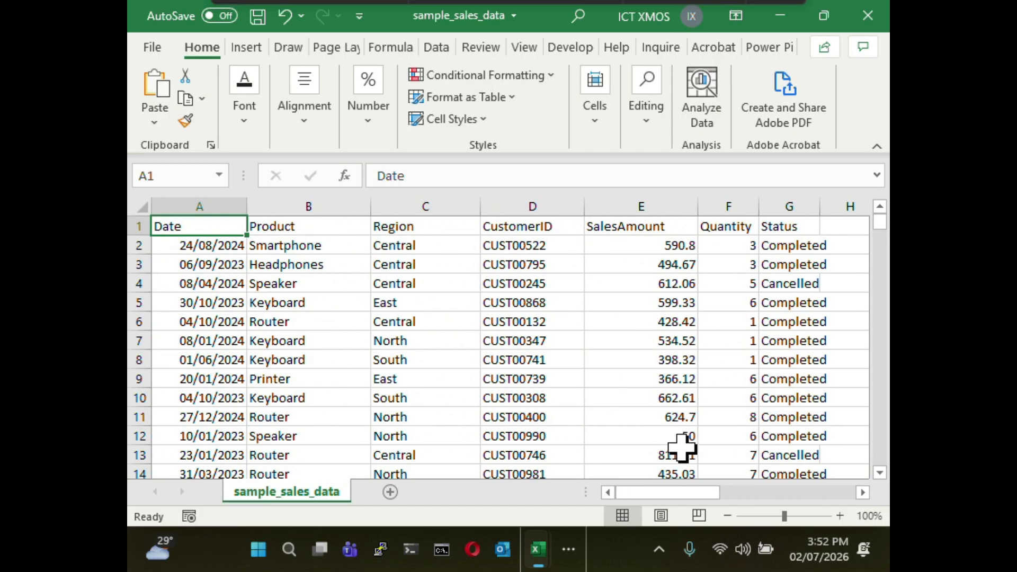
left_click(863, 492)
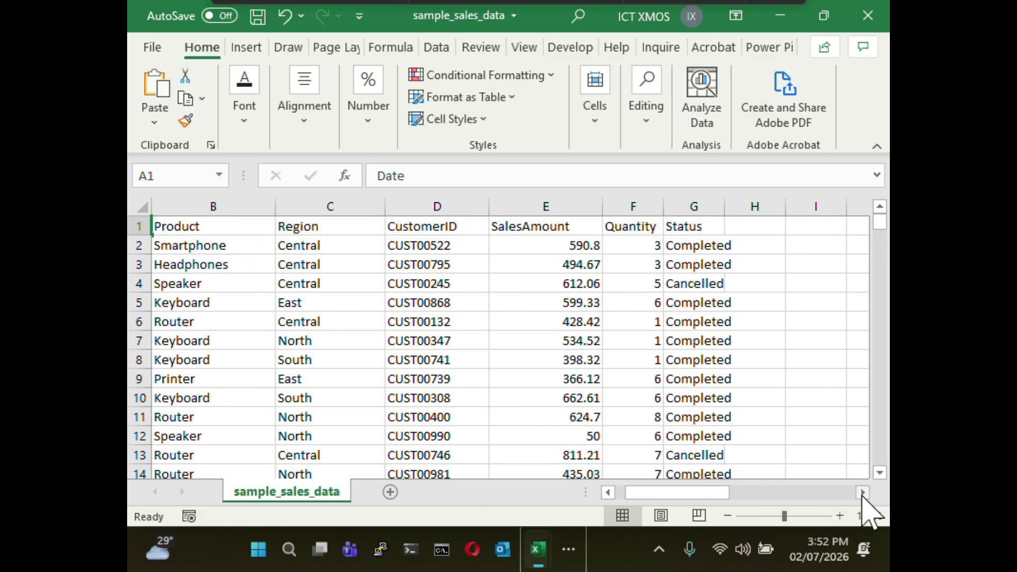
left_click(608, 492)
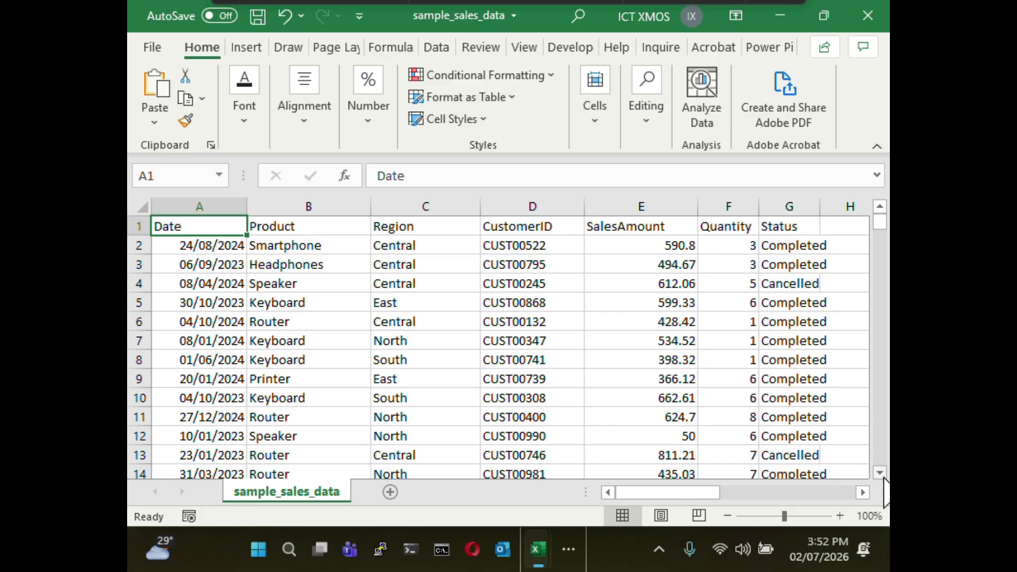
left_click(863, 492)
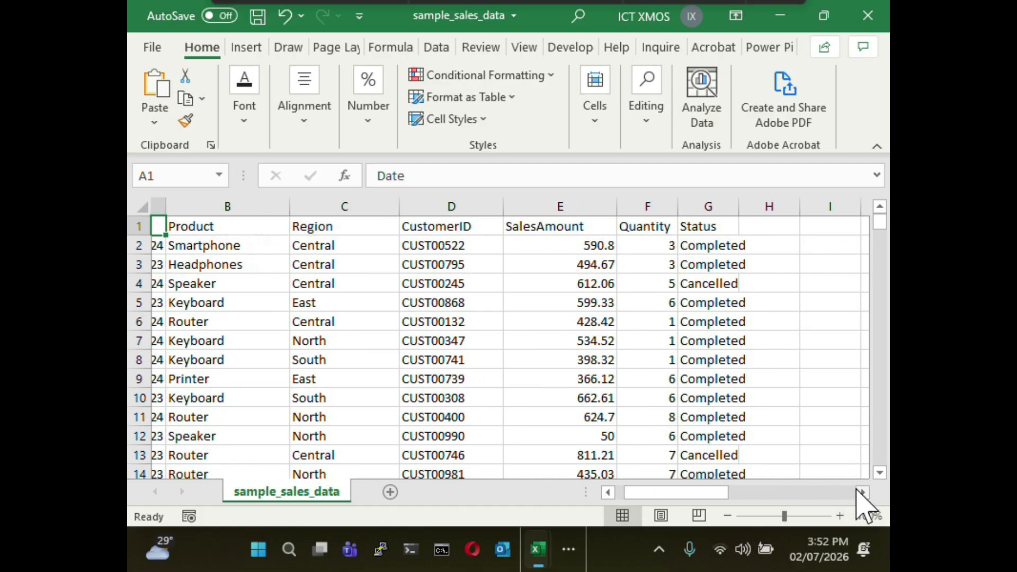
left_click(608, 492)
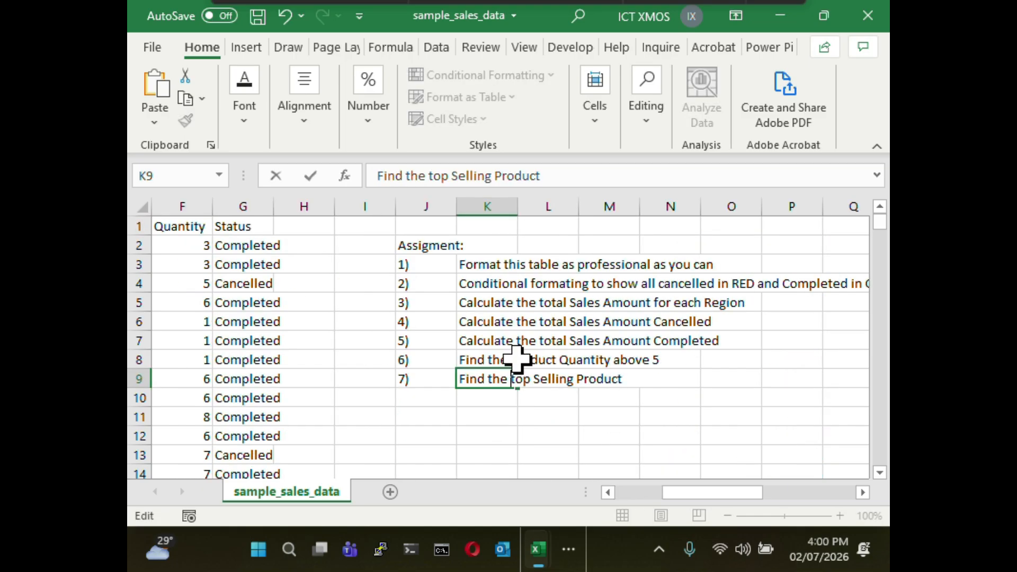
Reword assignment question 7 in K9 to "Find the 5 top Selling Products"
type("5 top Selling Product")
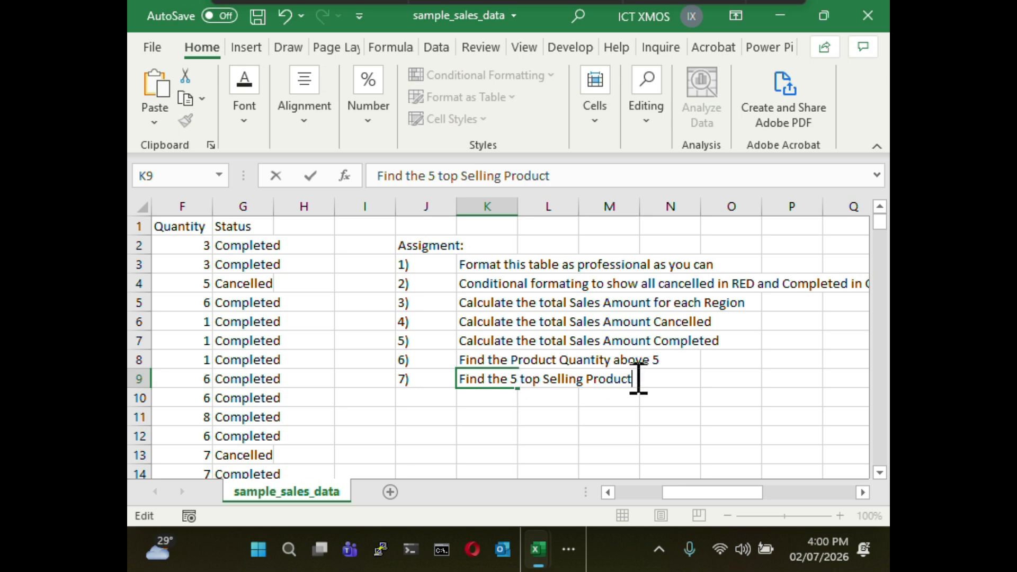
type("s")
left_click(610, 412)
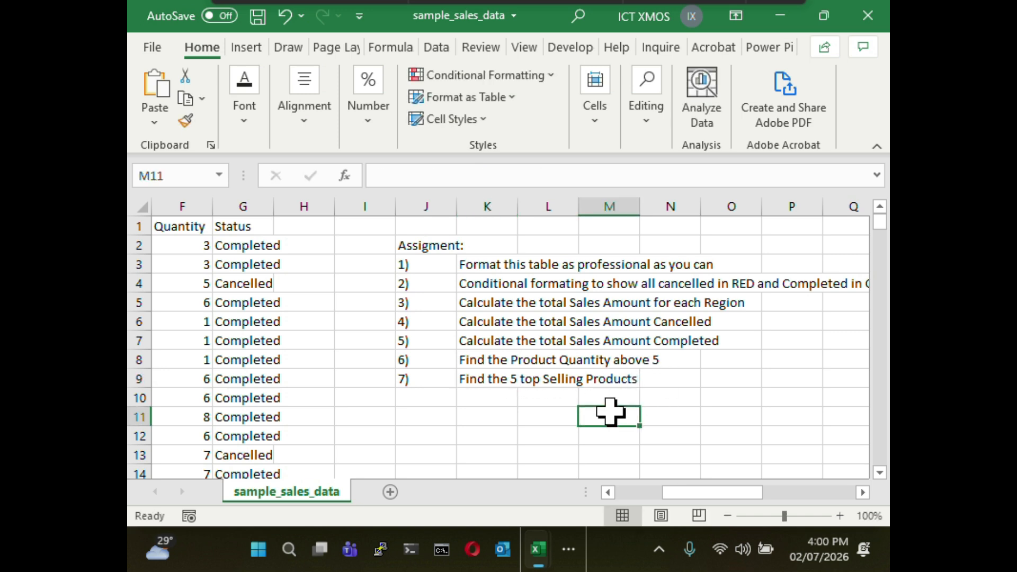
Enter the question number "8)" in J10 below the existing assignment numbers
left_click(422, 402)
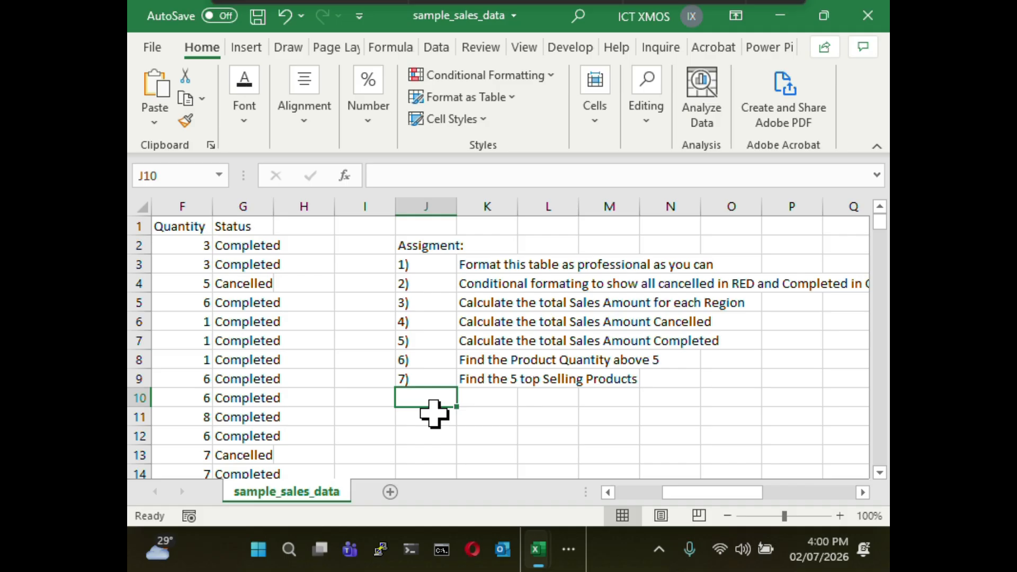
type("10")
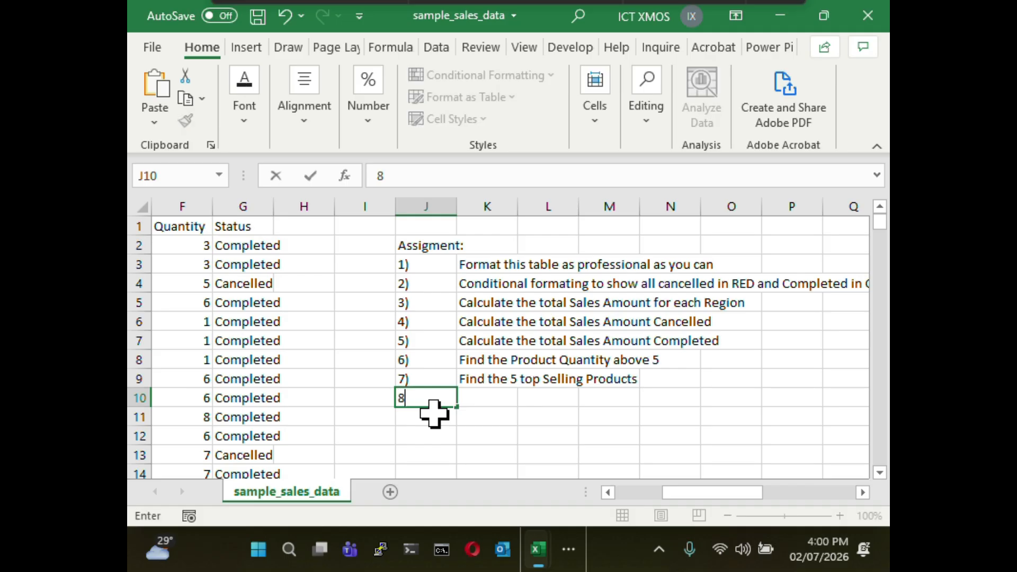
left_click(473, 401)
Check the sales table's columns and write question 8 in K10 as "Find the sum of Printers in the East Region"
left_click(625, 497)
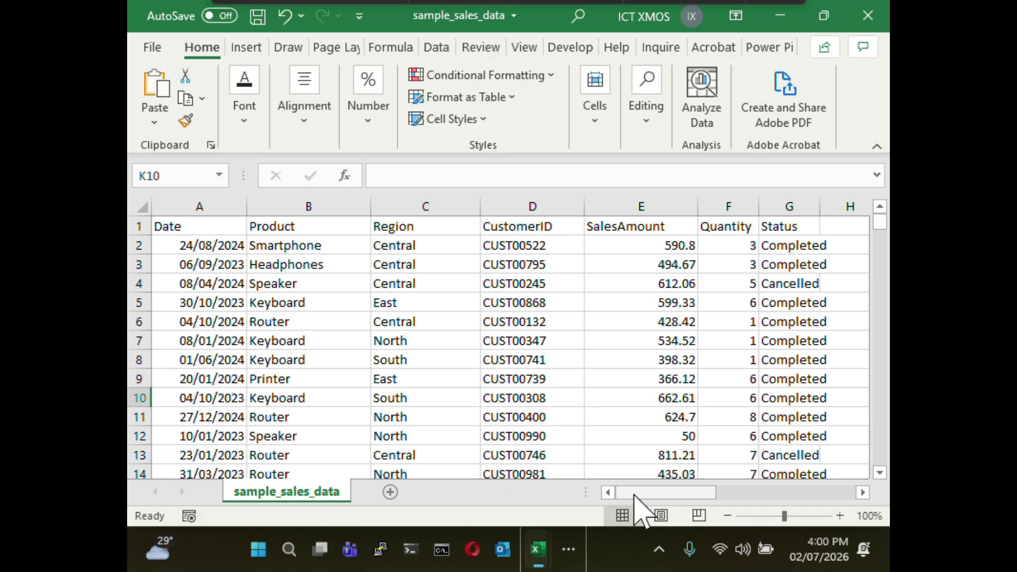
left_click(806, 493)
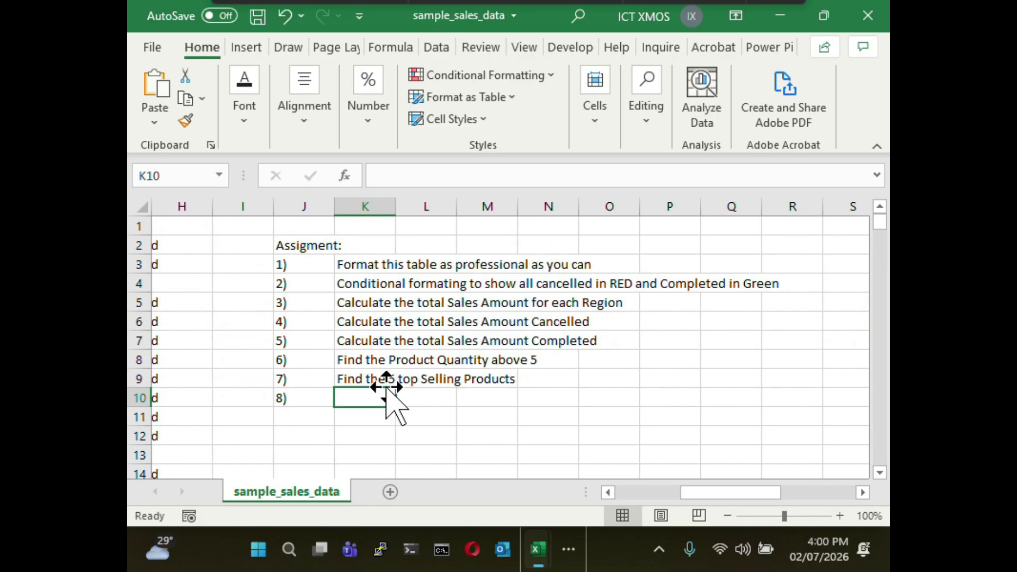
type("Find the sum of")
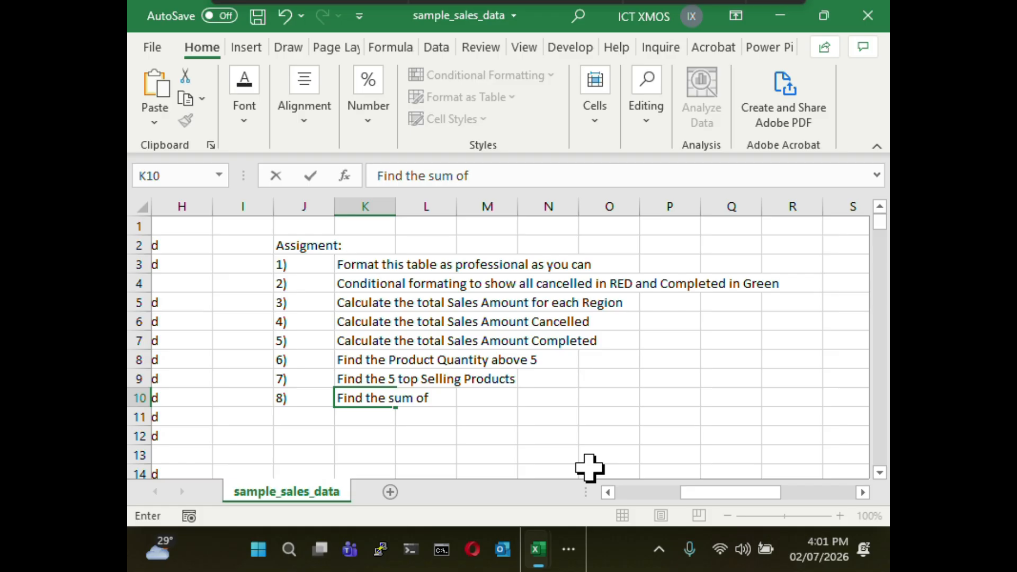
left_click(630, 492)
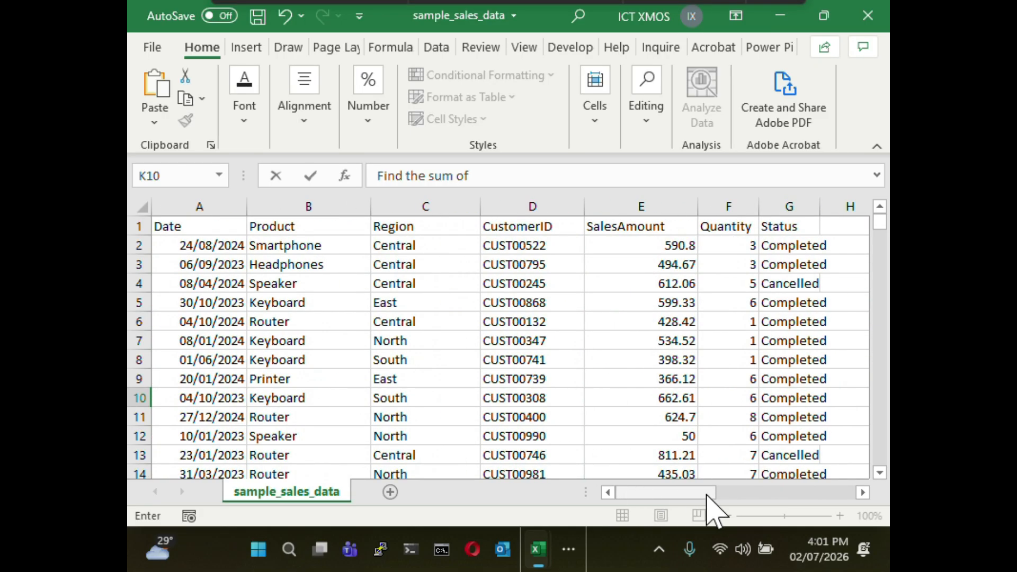
left_click(780, 492)
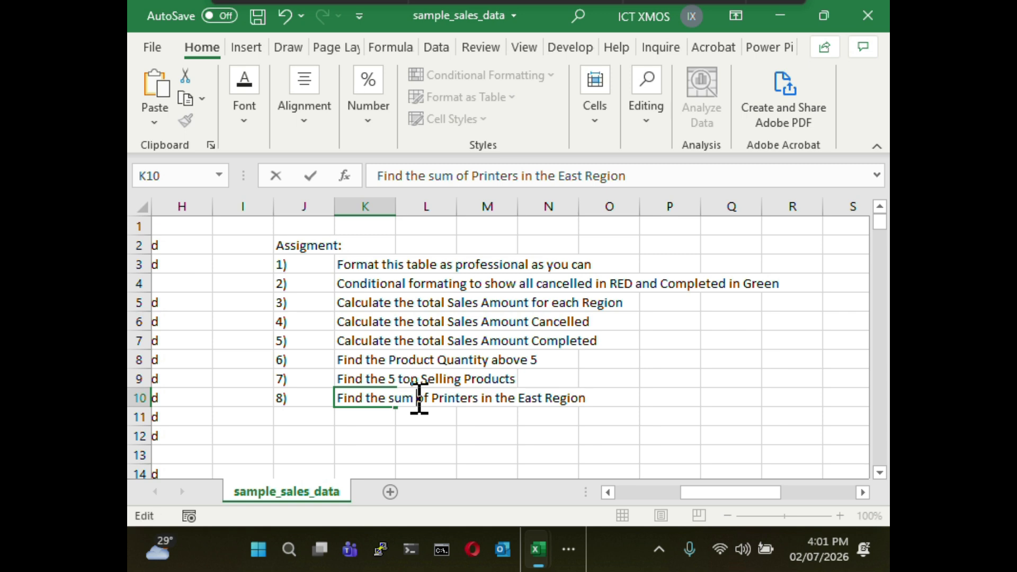
Reword question 8 in K10 to "Find the total sales of Printers in the East Region"
key("BackSpace")
key("BackSpace")
key("BackSpace")
key("BackSpace")
type("total ")
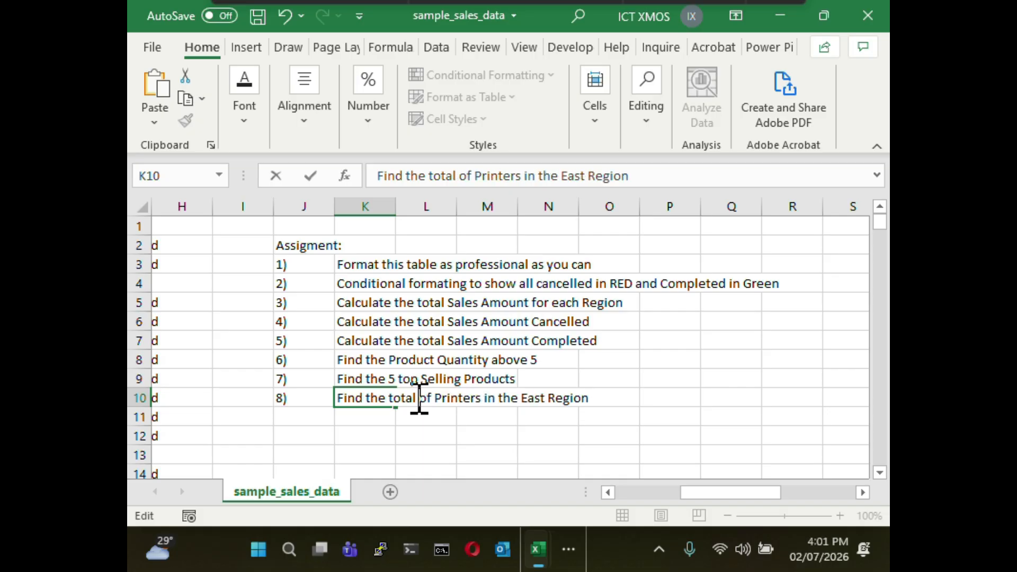
type("sales")
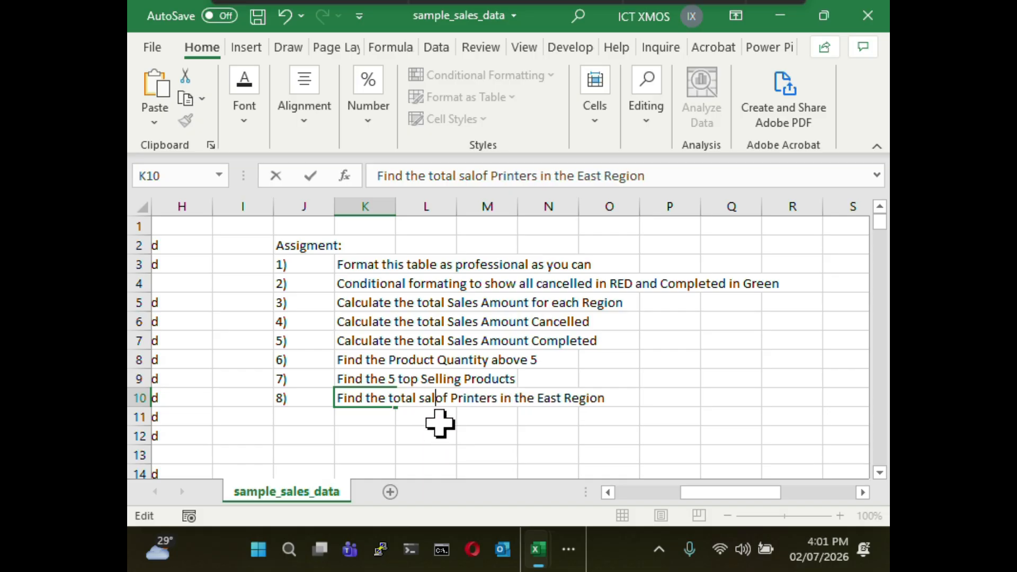
left_click(441, 422)
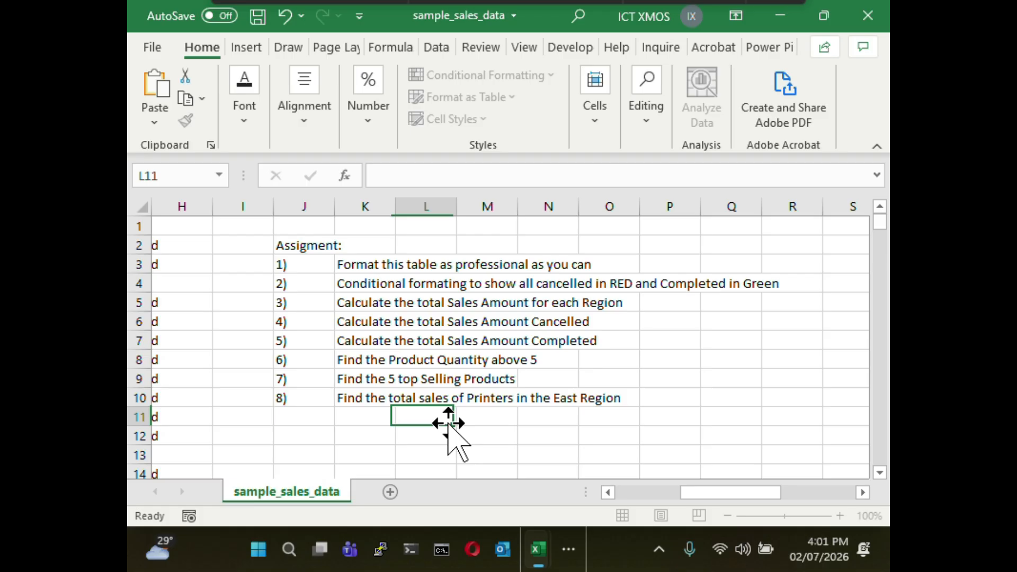
Make the "Assigment:" heading in J2 bold and underlined
left_click(686, 416)
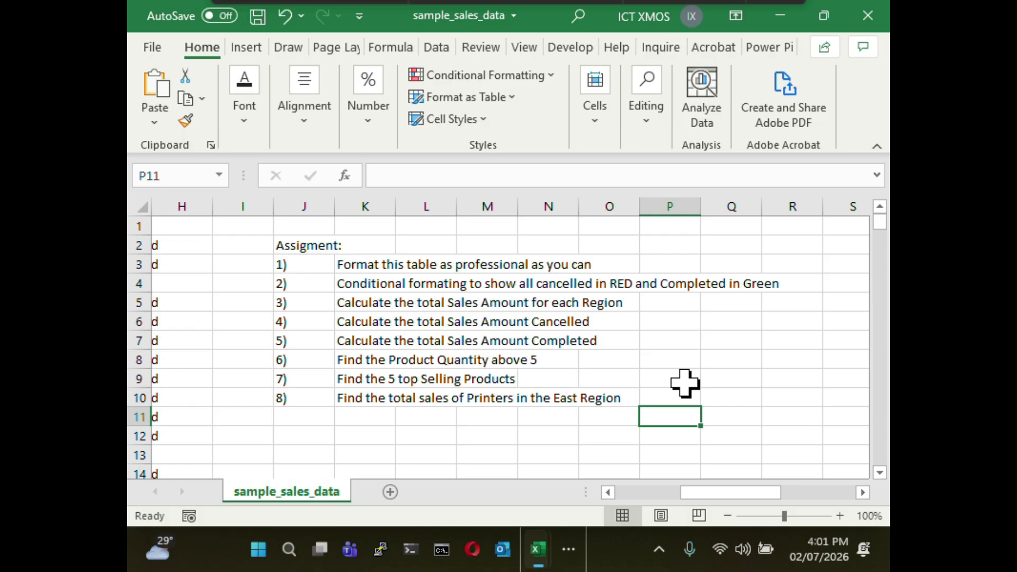
left_click(595, 363)
left_click(305, 247)
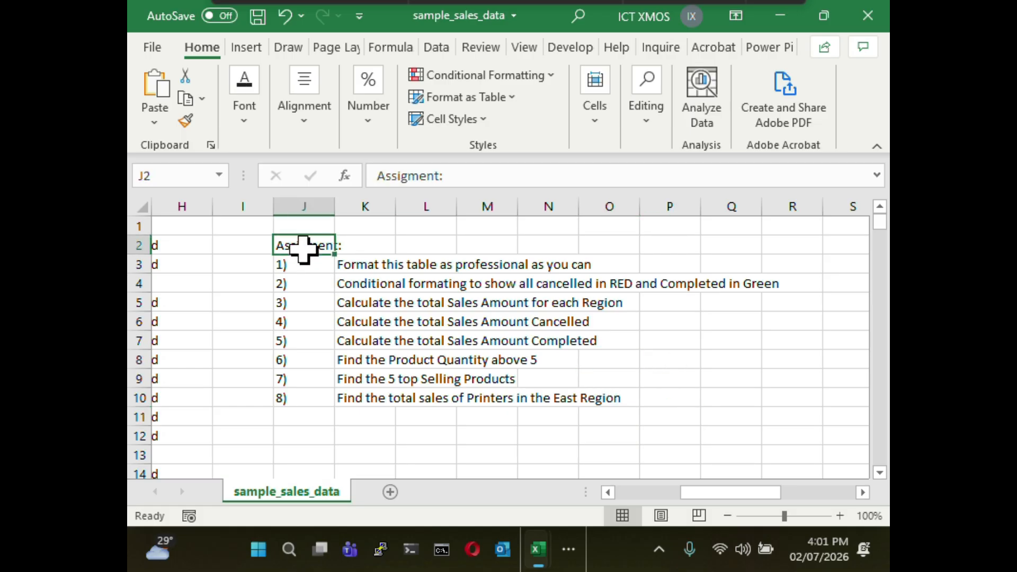
left_click(245, 129)
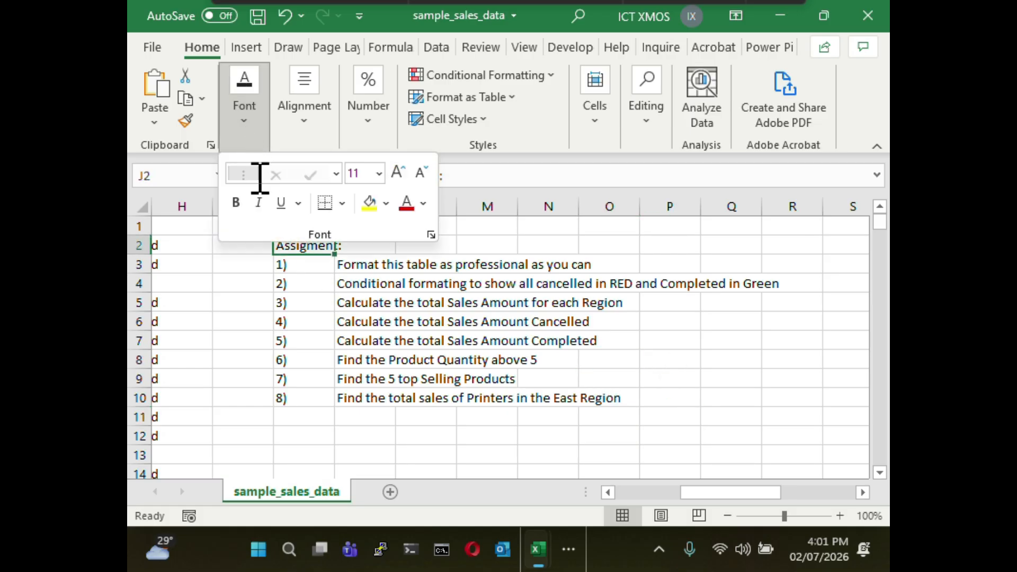
left_click(236, 201)
left_click(281, 202)
left_click(370, 339)
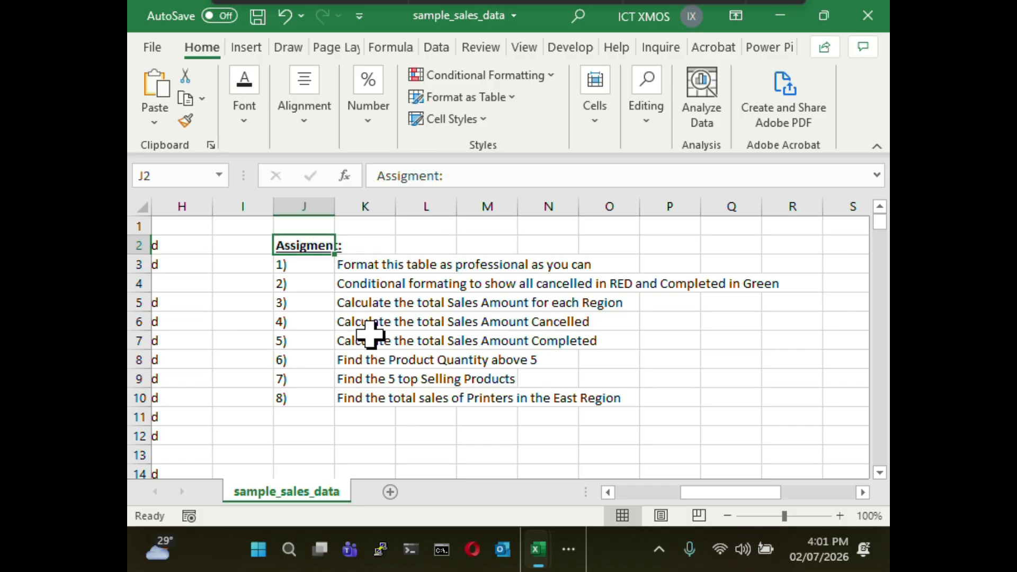
Narrow column J to bring the question numbers closer to their text, and save the workbook
left_click(381, 402)
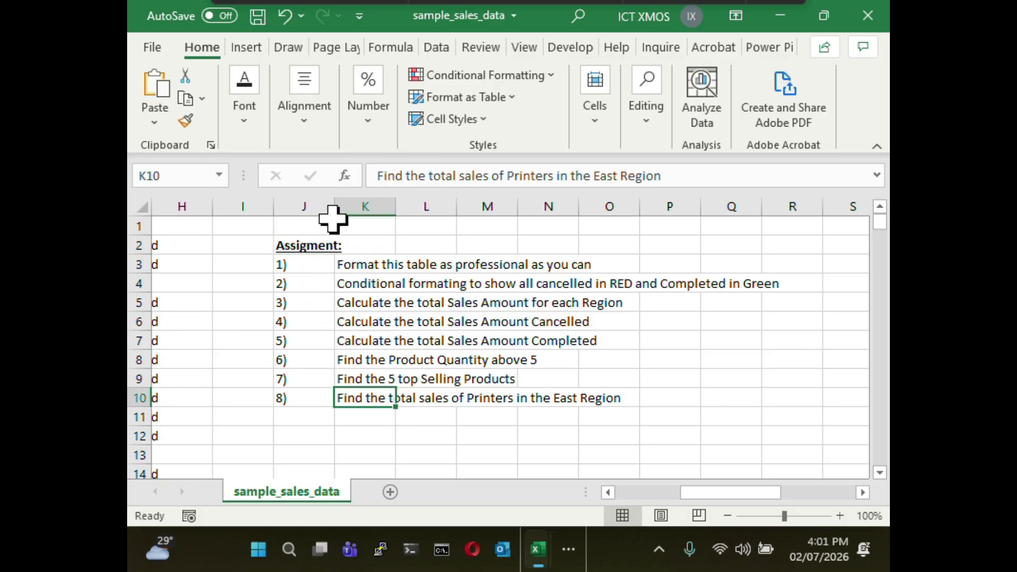
left_click_drag(334, 211, 304, 215)
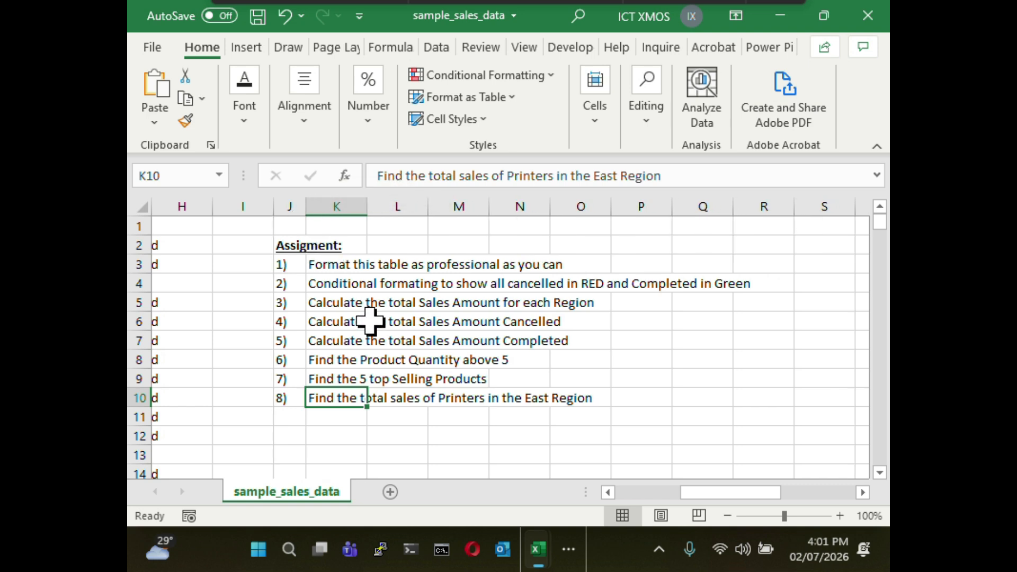
left_click(422, 341)
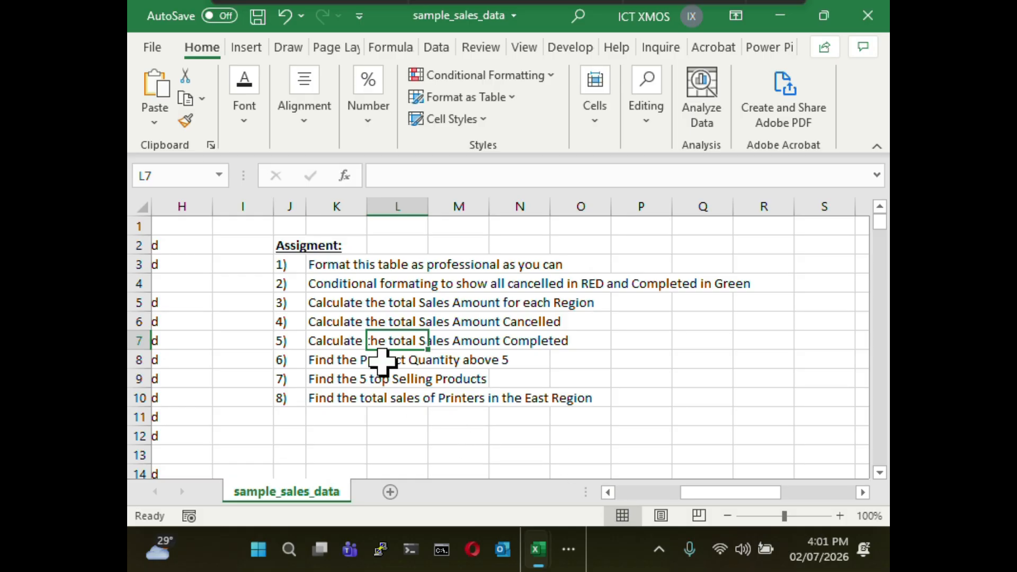
left_click(258, 17)
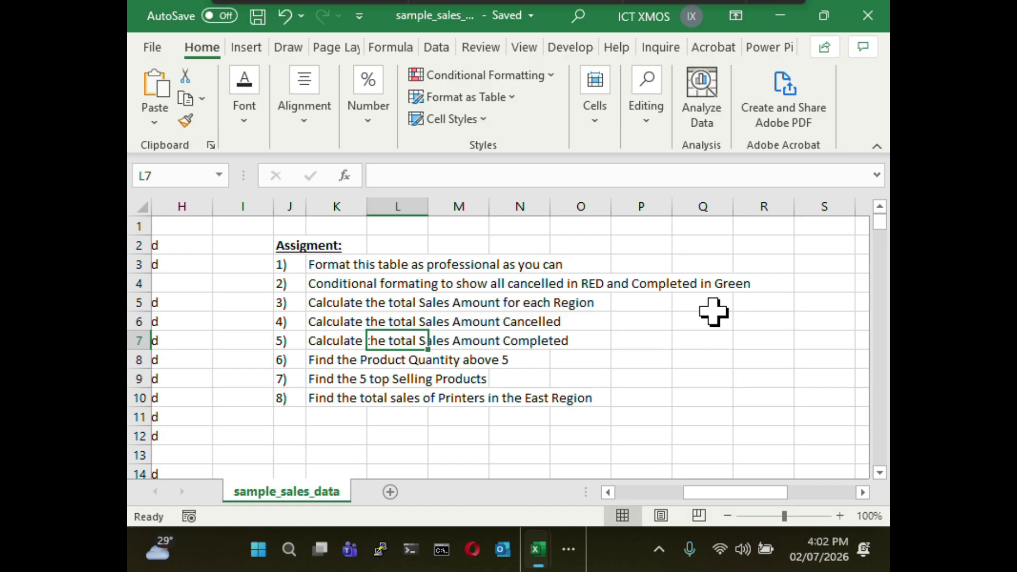
Switch to File Explorer showing the Raw Data folder that holds the sample_sales_data file
left_click(569, 550)
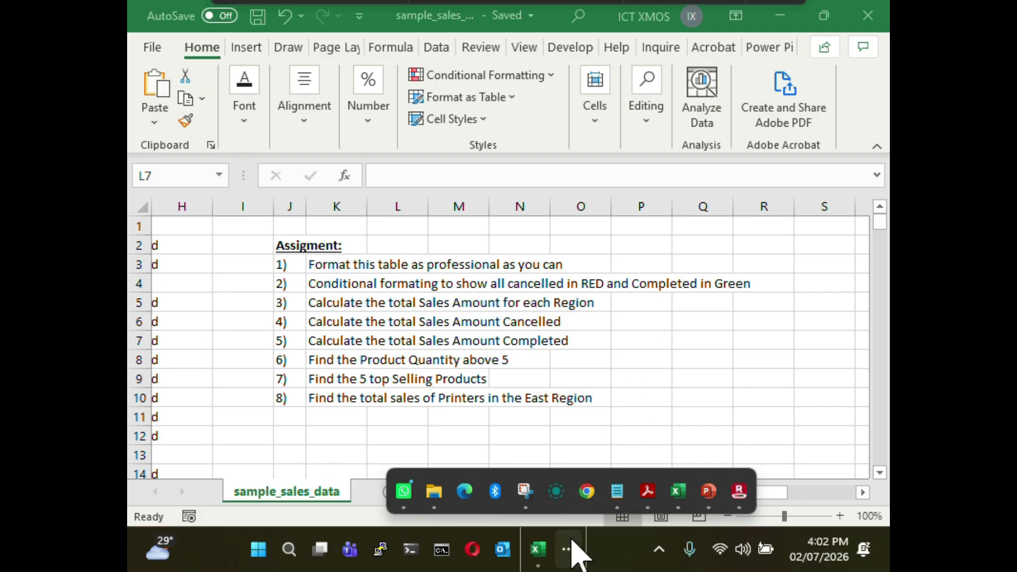
left_click(569, 551)
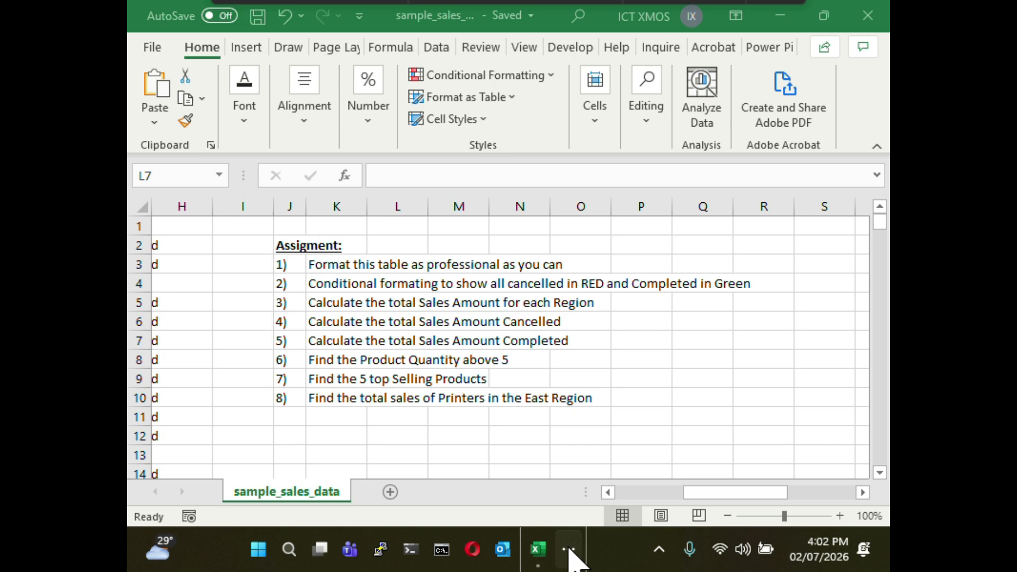
left_click(569, 547)
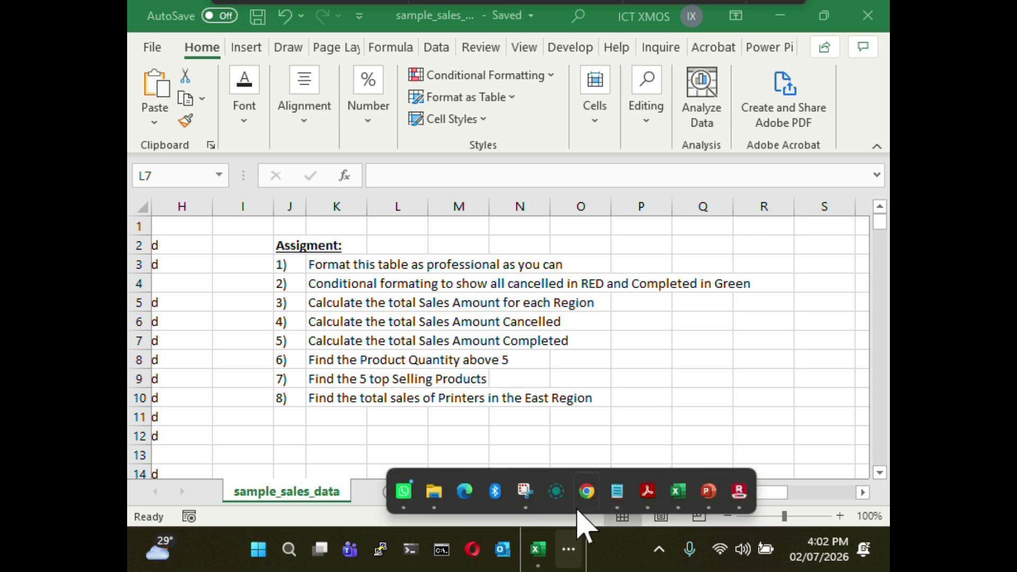
mouse_move(677, 500)
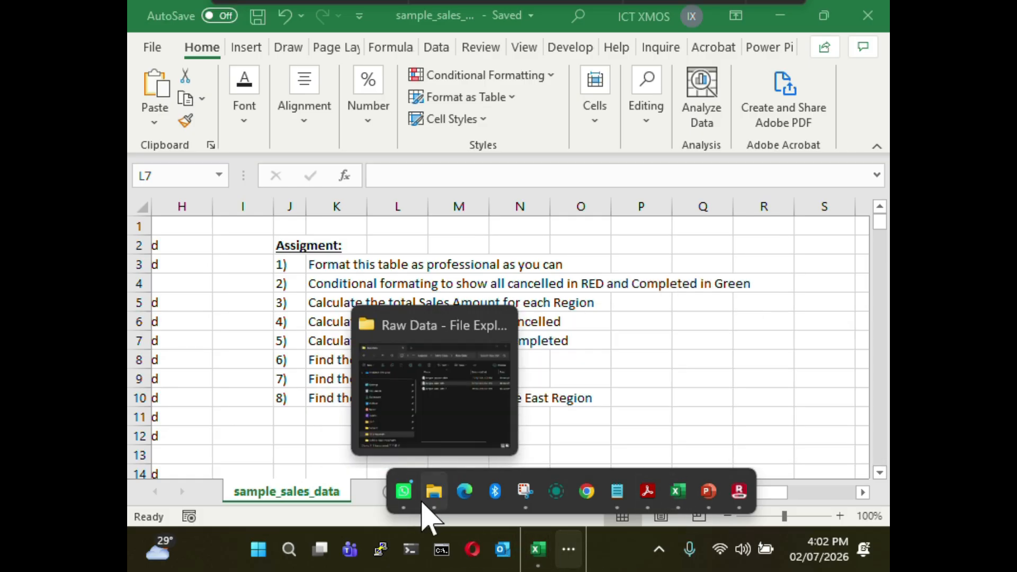
left_click(432, 493)
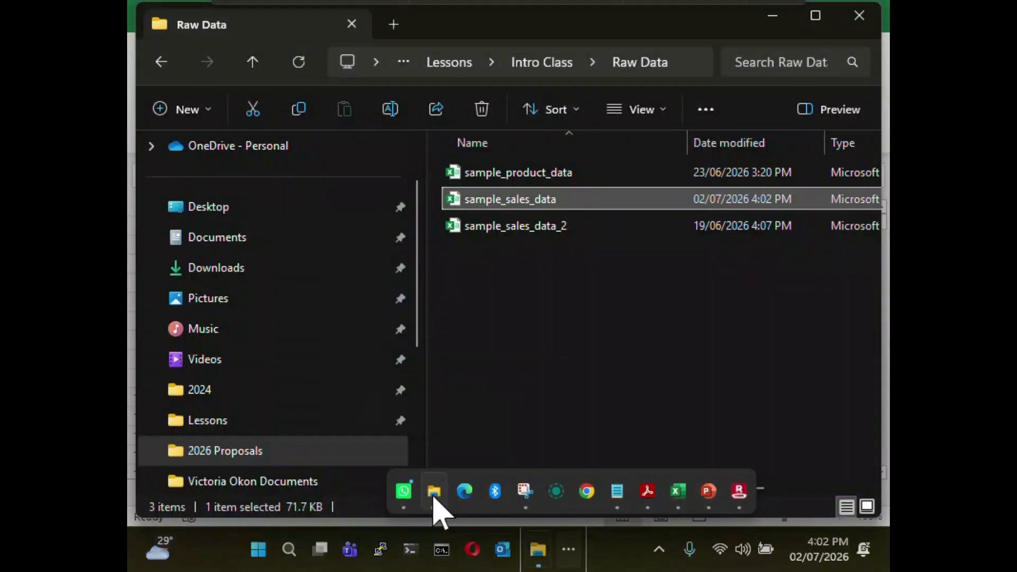
left_click(616, 386)
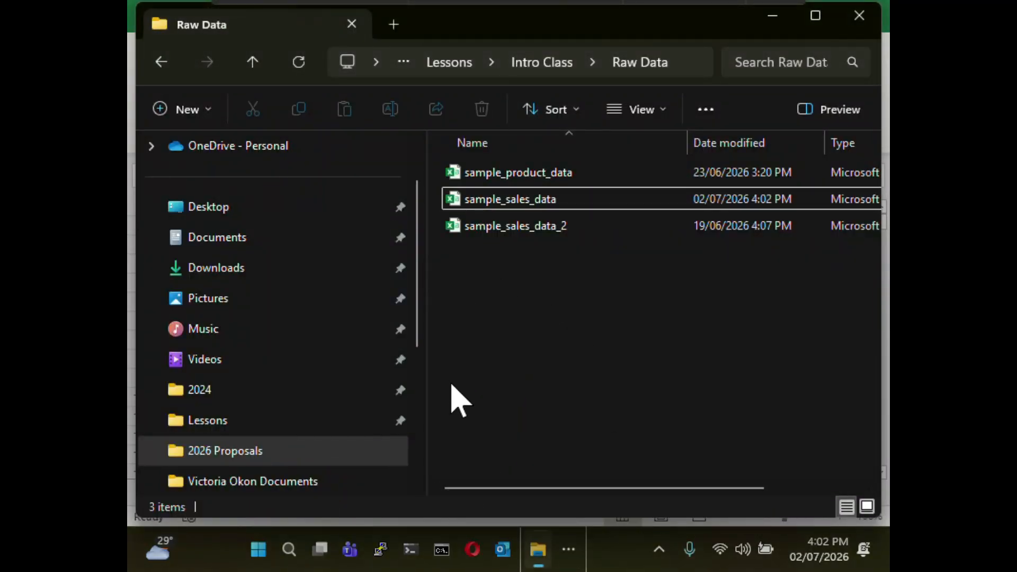
Switch to WhatsApp and open the MS EXCEL TRAINING group chat
left_click(571, 555)
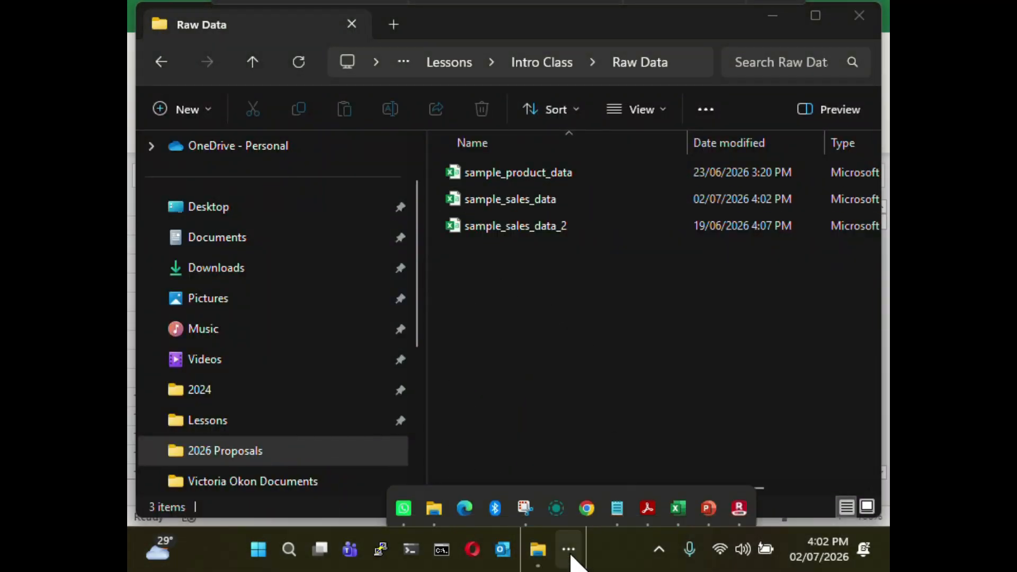
left_click(401, 492)
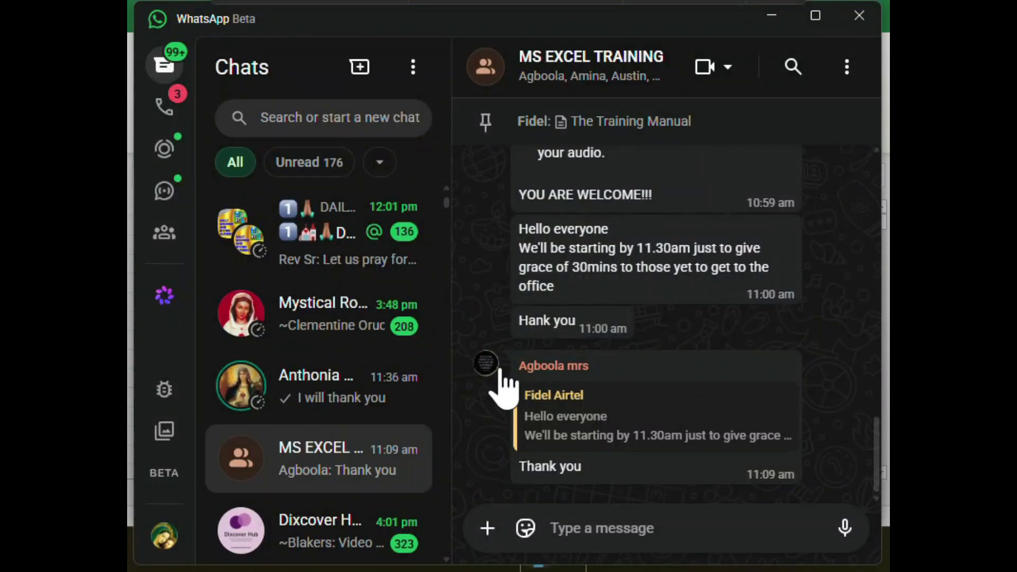
scroll(379, 418, "down", 5)
scroll(377, 421, "down", 10)
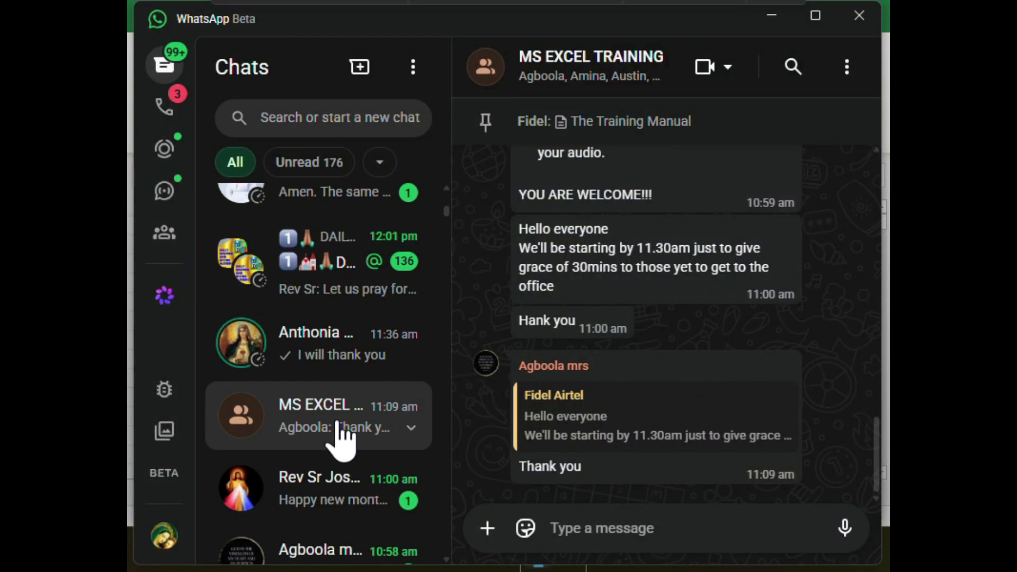
scroll(336, 438, "down", 5)
scroll(341, 436, "up", 3)
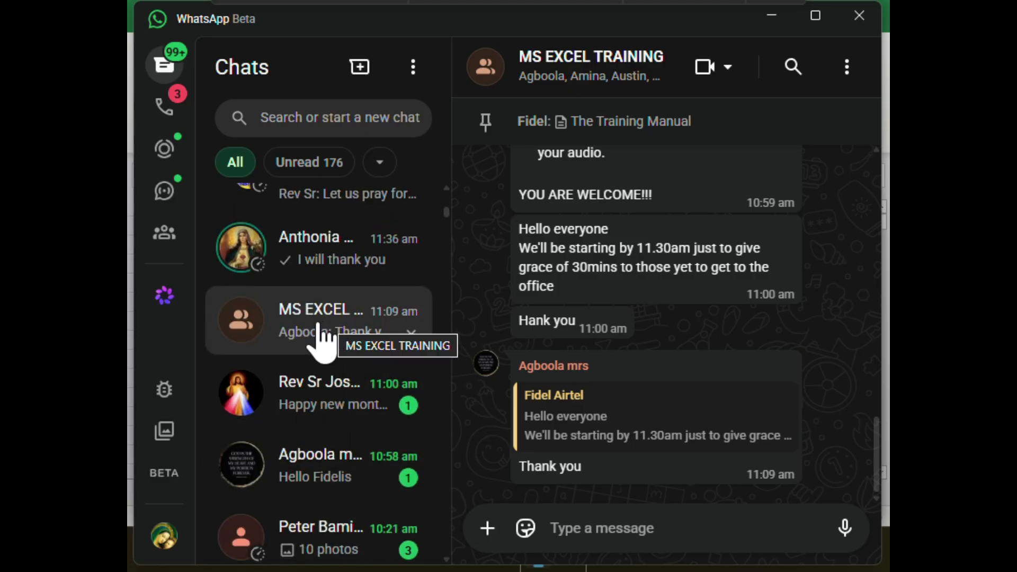
left_click(319, 334)
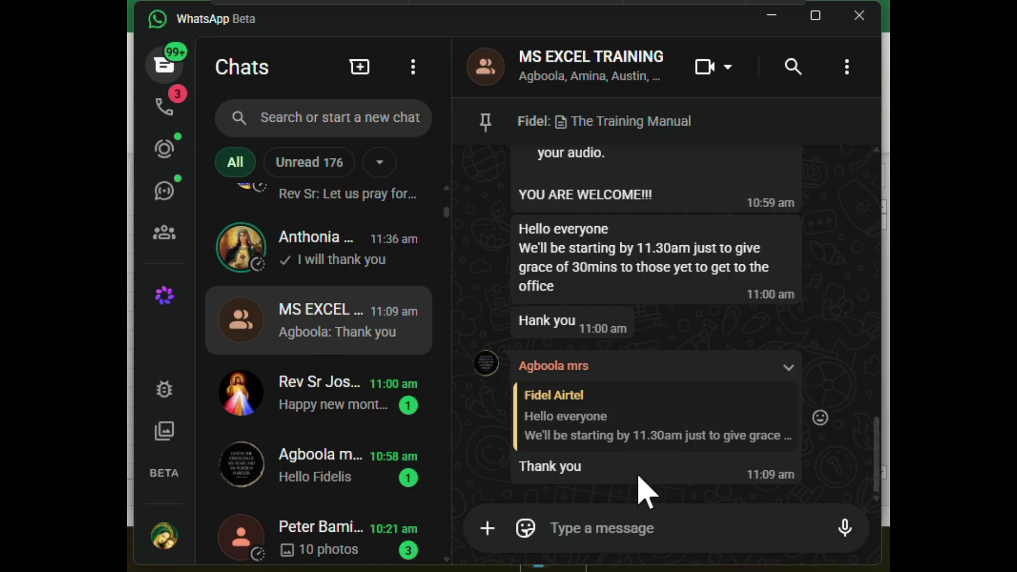
Arrange the WhatsApp and Raw Data folder windows side by side so the chat and the files are both accessible
left_click(687, 15)
left_click_drag(601, 18, 272, 37)
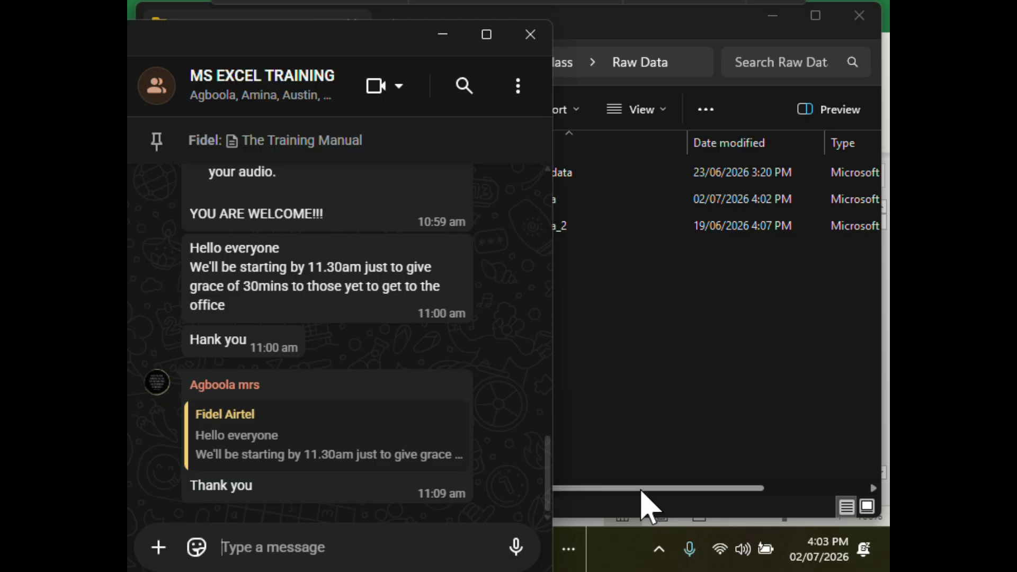
left_click(669, 493)
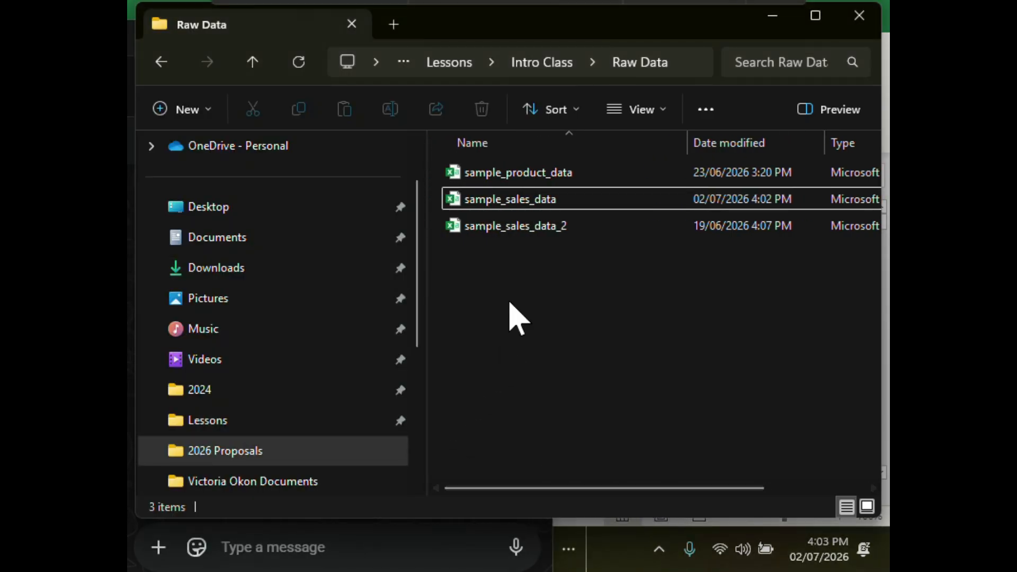
left_click(453, 38)
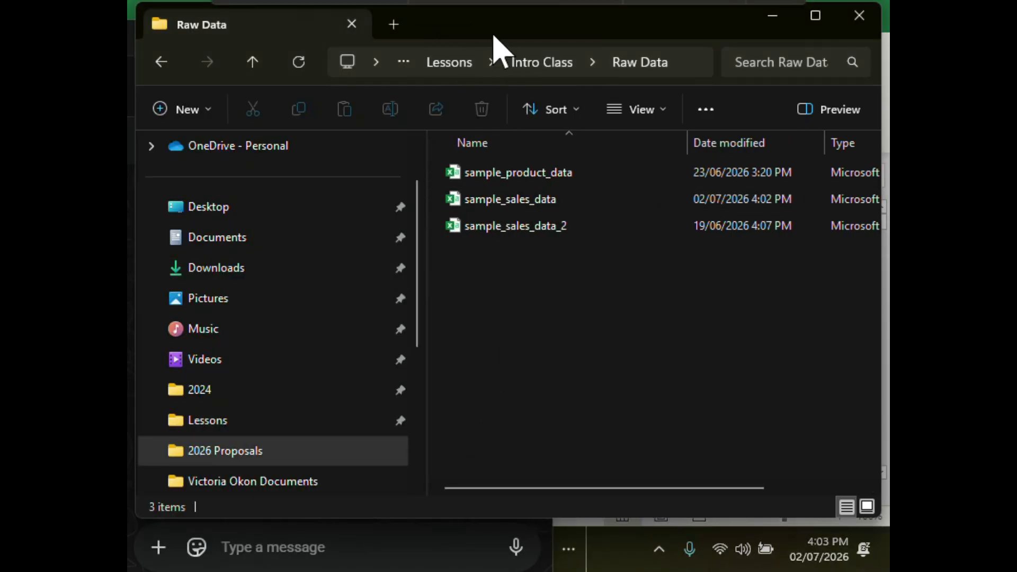
left_click_drag(493, 35, 827, 63)
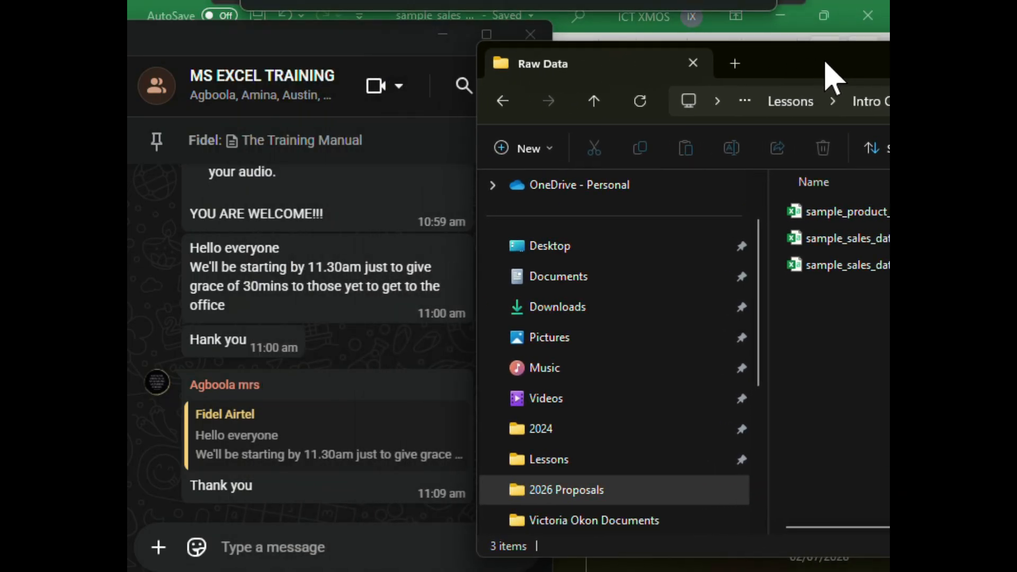
Attach sample_sales_data.csv from the Raw Data folder to the MS EXCEL TRAINING chat and send it
left_click(801, 239)
left_click_drag(801, 241, 339, 346)
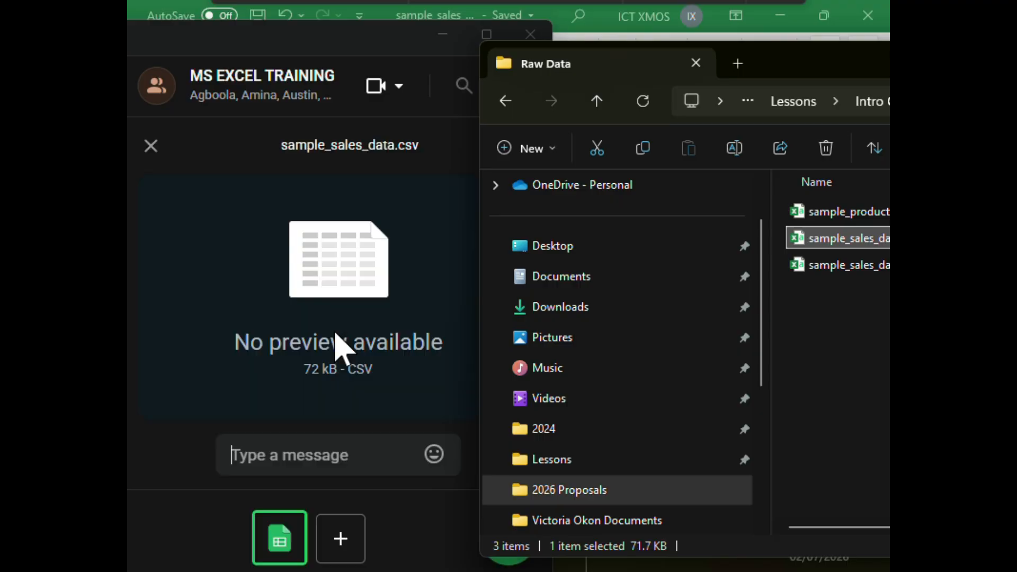
left_click(450, 343)
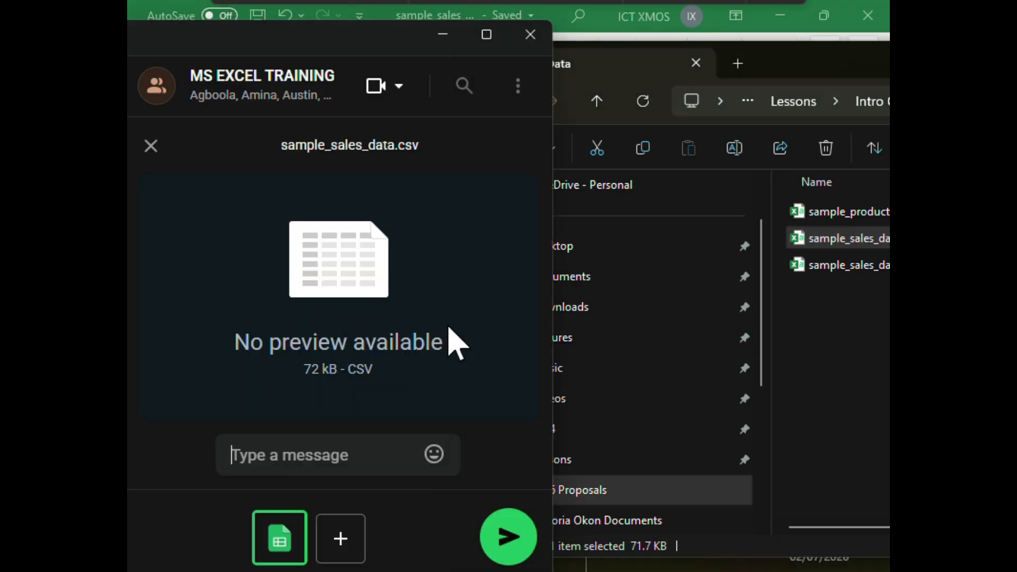
left_click(509, 538)
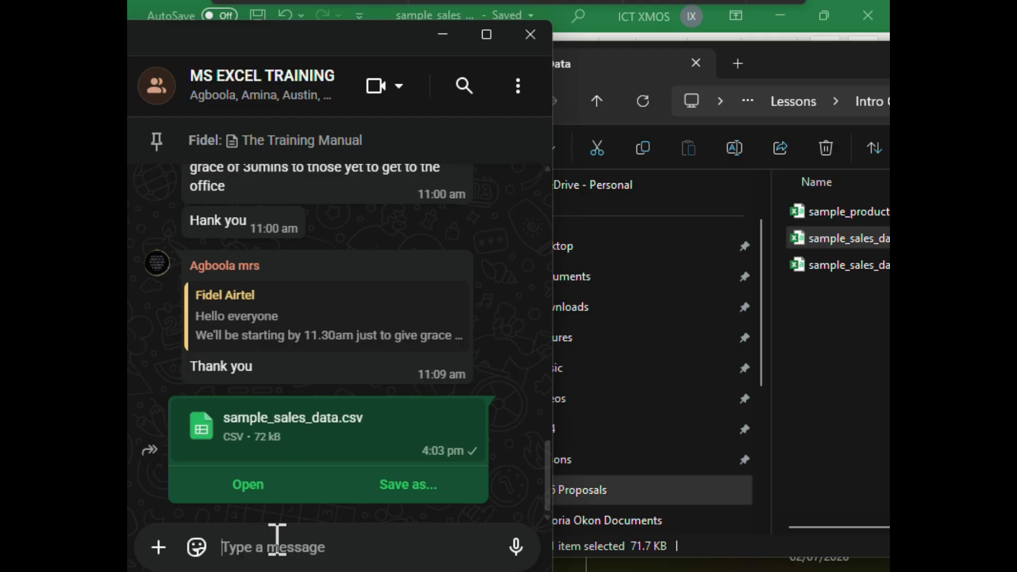
Send the message "Please find the data set for the assignments..." to the MS EXCEL TRAINING group
type("Please f")
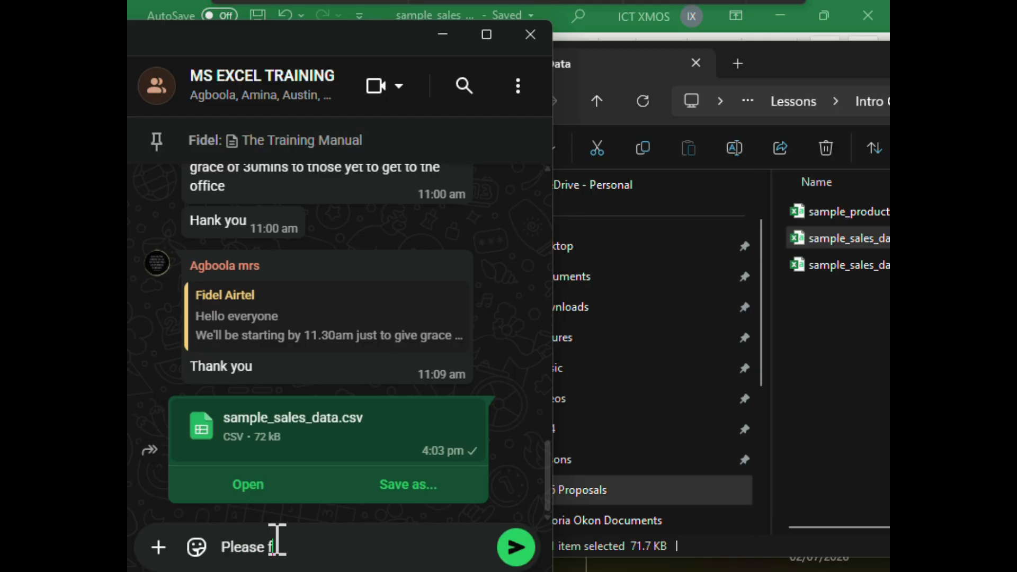
type("ind thesa")
key("BackSpace")
key("BackSpace")
type("data")
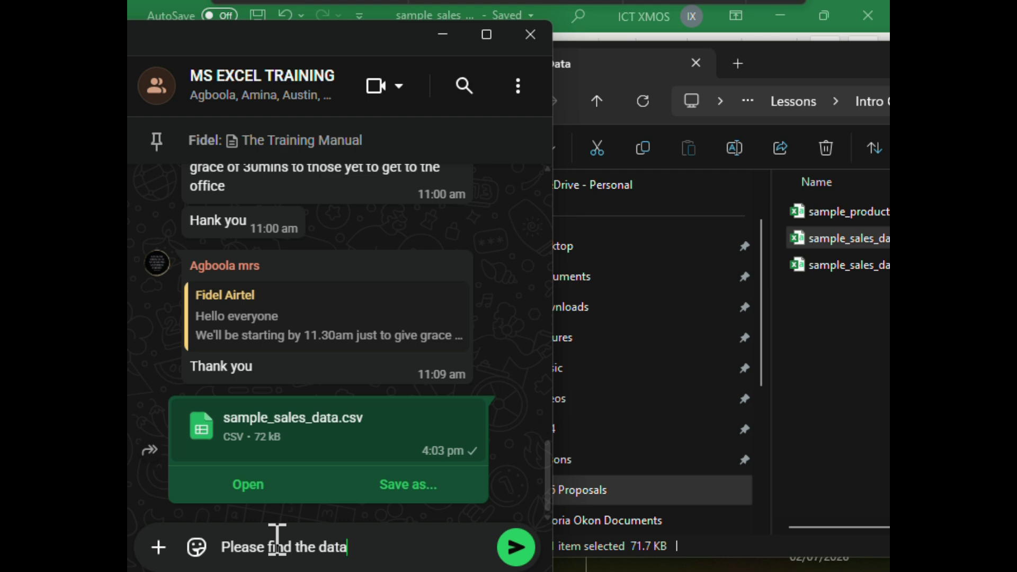
type(" set for th")
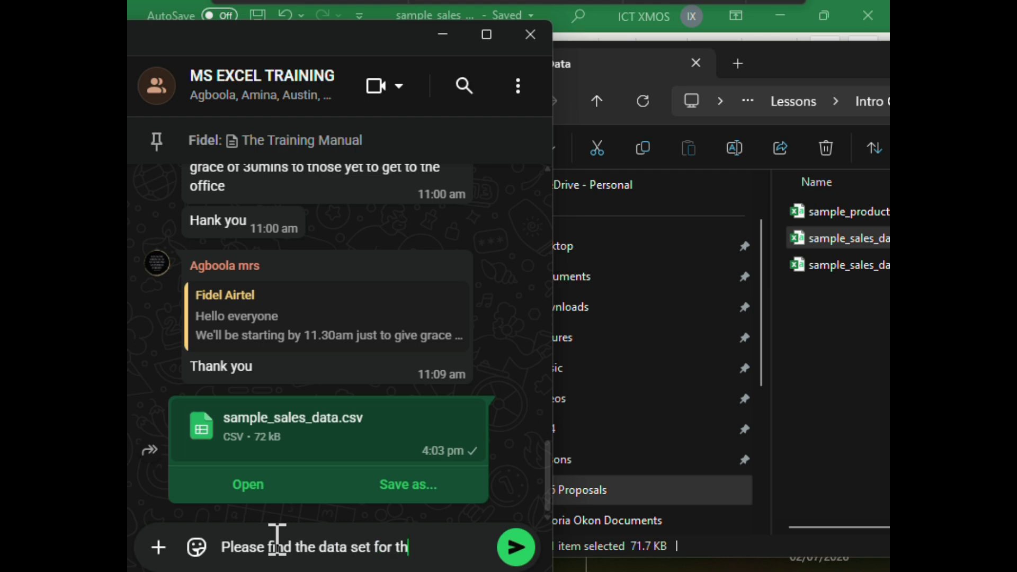
type("e assignmen")
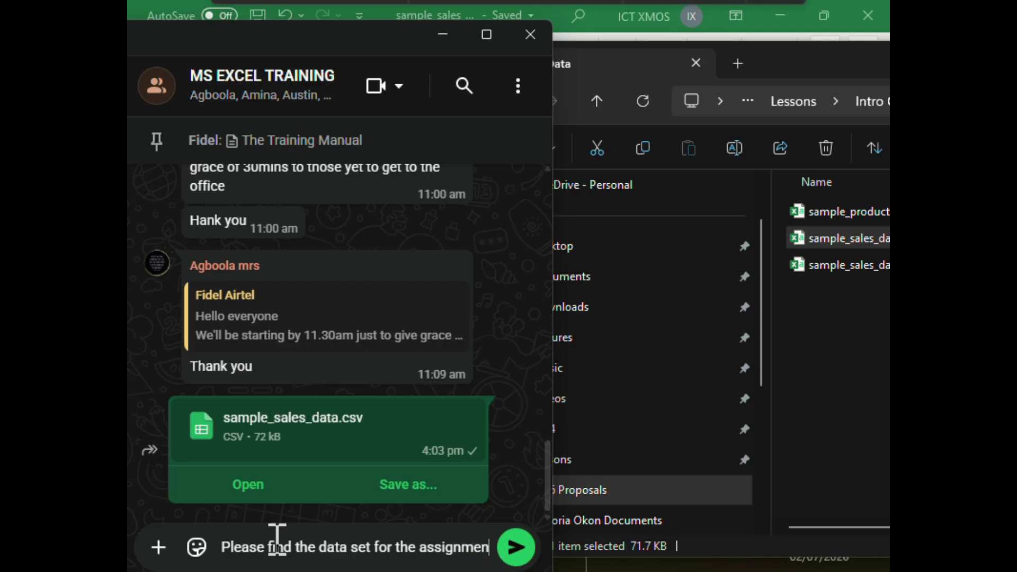
type("ts...")
key("Return")
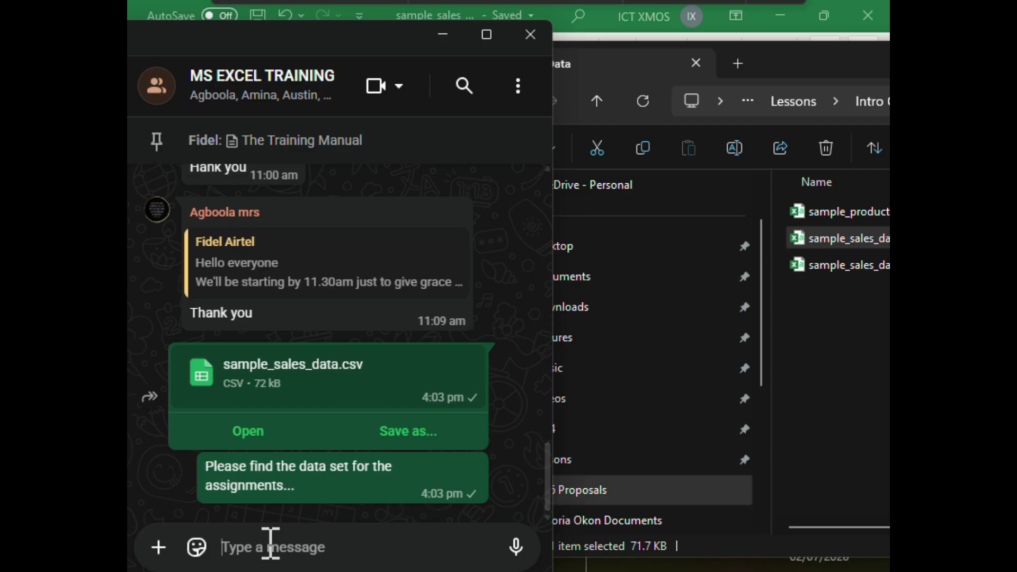
Send a follow-up message to the group reading "The questions are inside the file"
type("The questions are ")
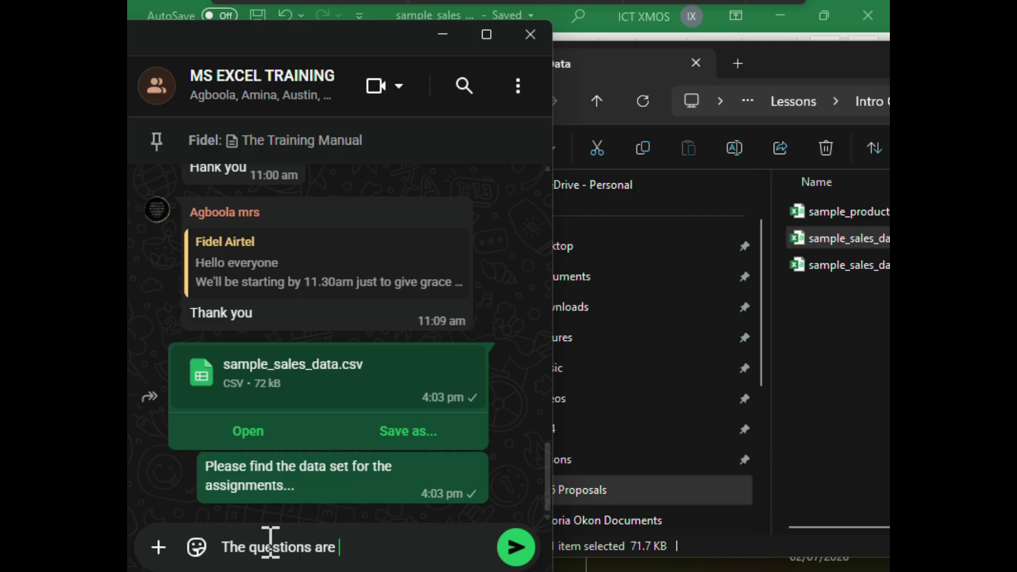
type("inside the")
type("file")
key("Return")
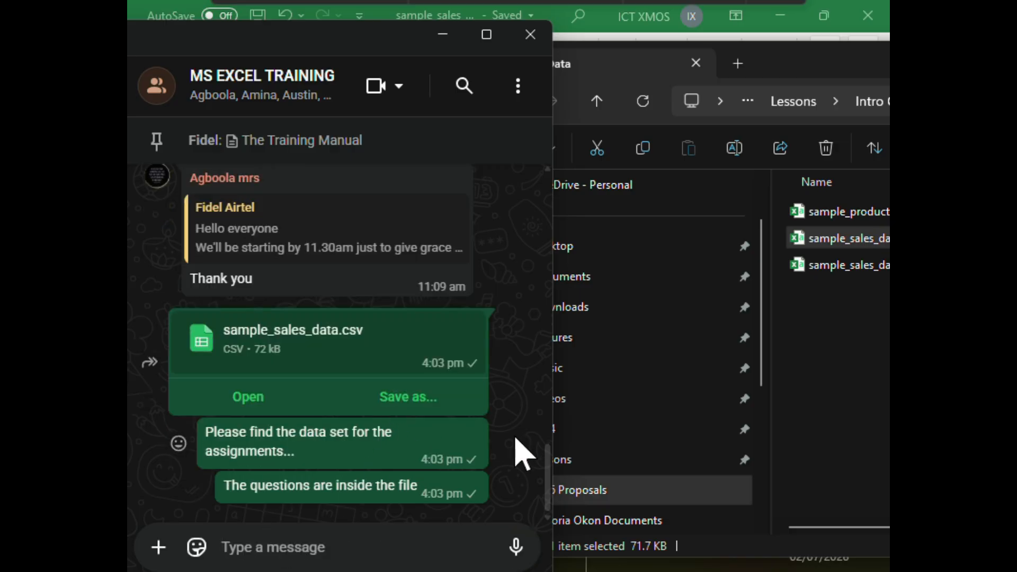
Minimize the WhatsApp and Raw Data folder windows to return to the sample_sales_data workbook
left_click(443, 36)
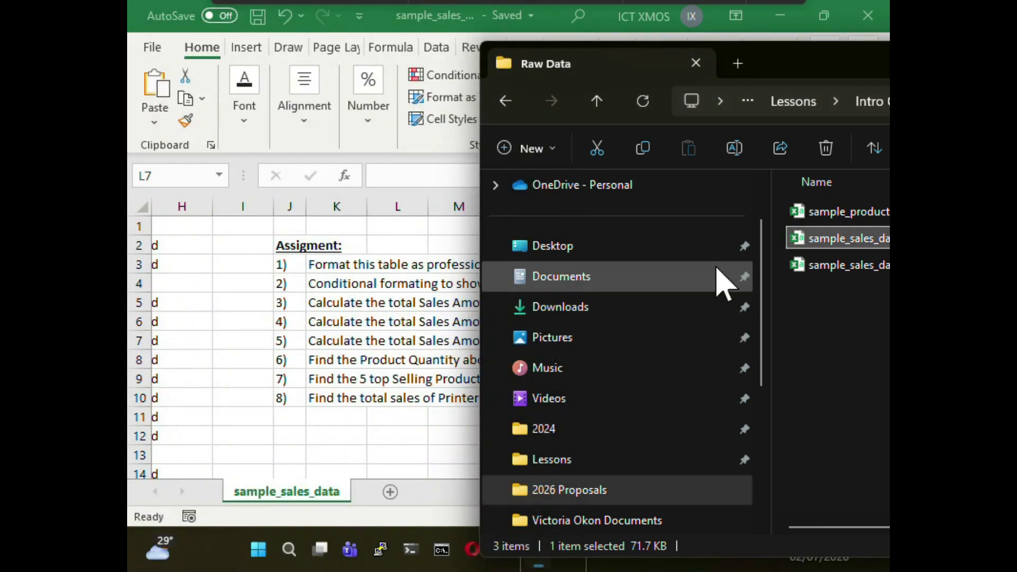
left_click_drag(813, 74, 357, 137)
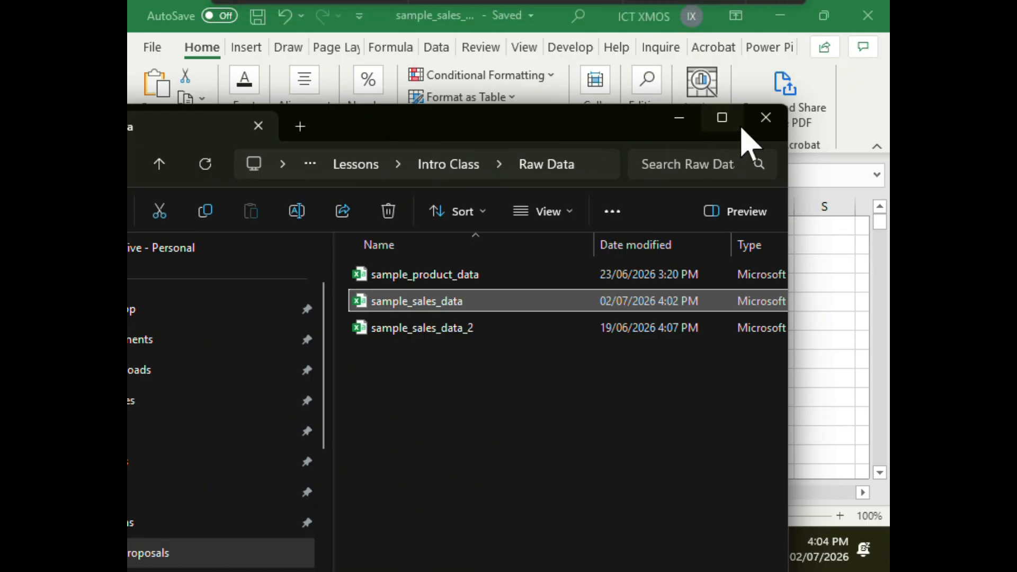
left_click_drag(609, 129, 709, 65)
left_click(771, 51)
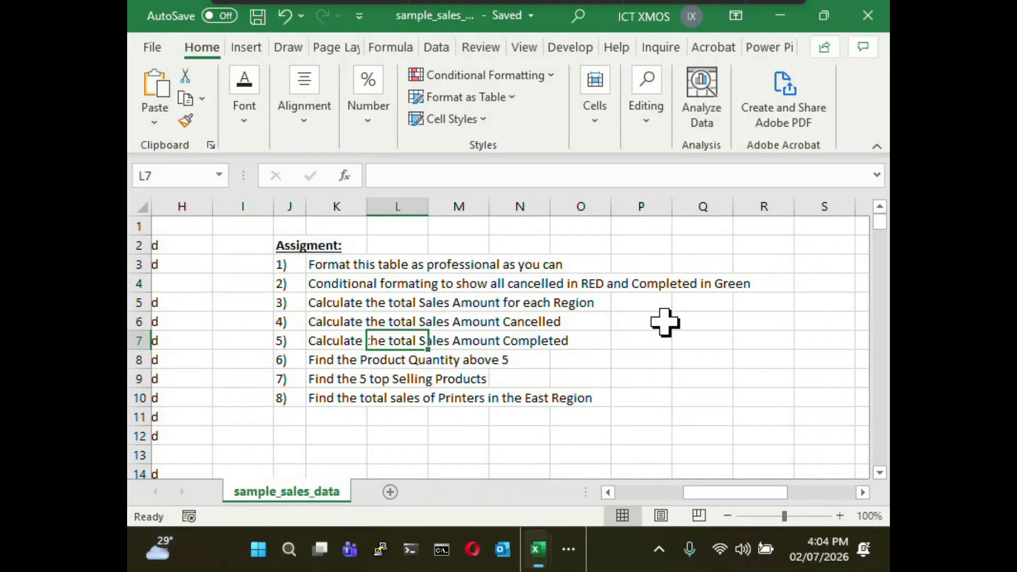
Review the eight assignment questions and the sales table they refer to
left_click(710, 289)
left_click(466, 322)
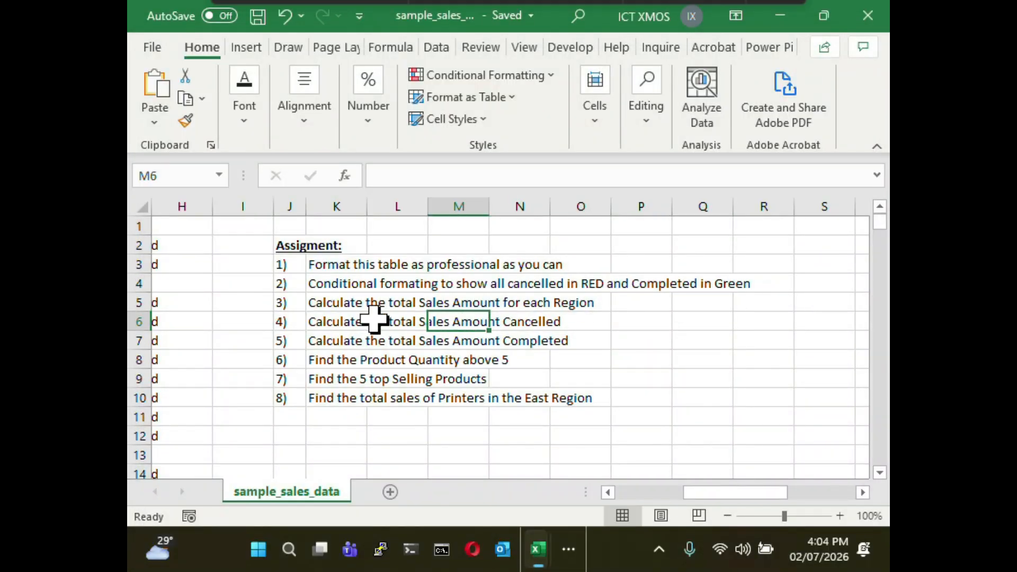
left_click(331, 267)
left_click(327, 343)
left_click(331, 395)
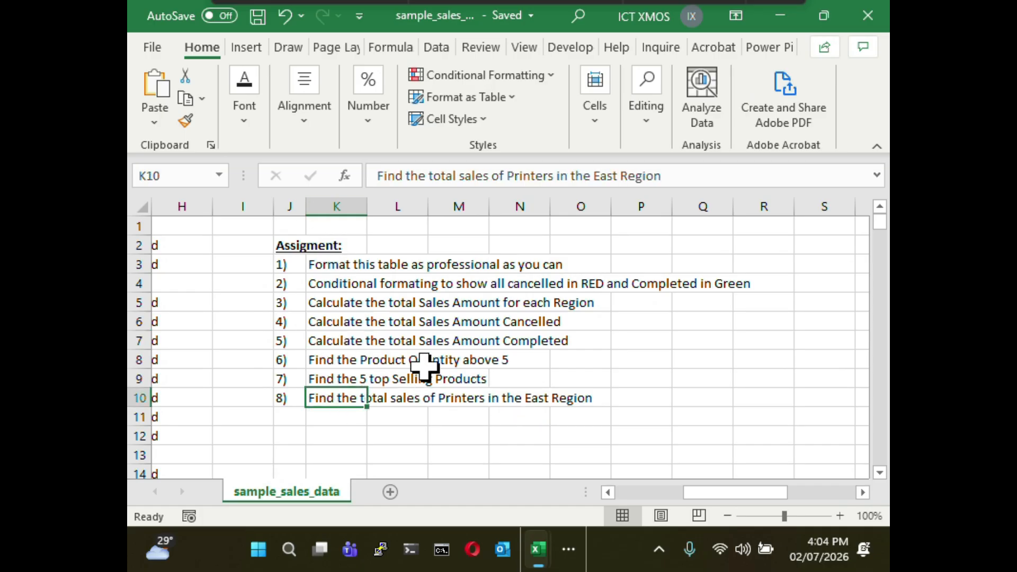
left_click(638, 493)
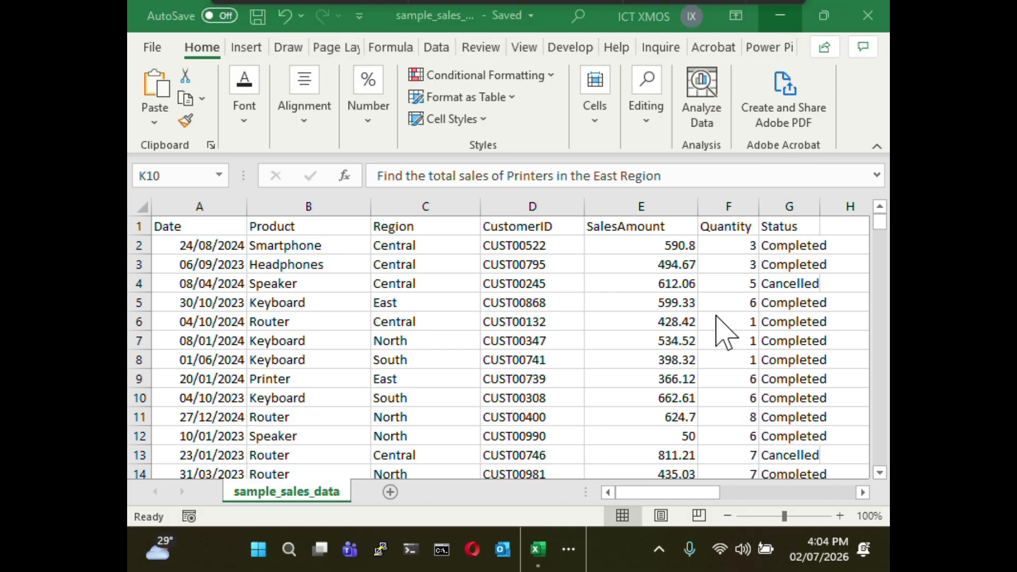
Switch to the Excel Lesson Exercise workbook with the SUMIF and SUMIFS examples on the Functions sheet
left_click(568, 549)
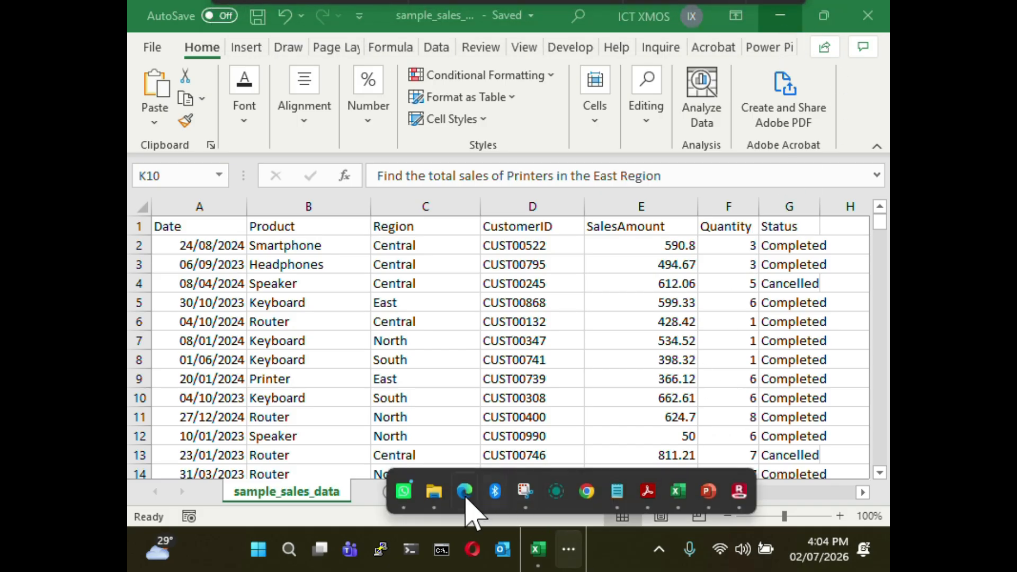
mouse_move(675, 495)
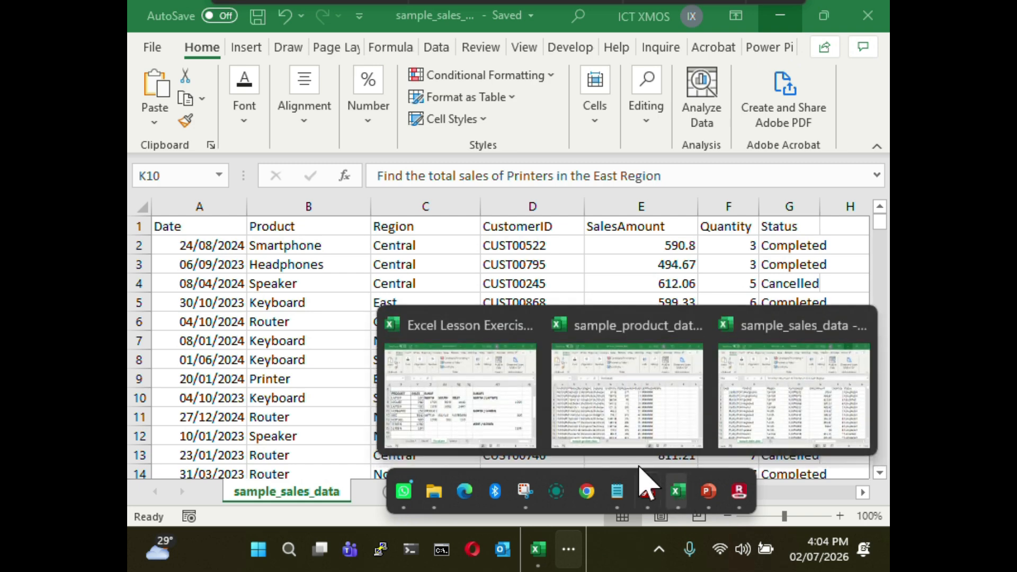
mouse_move(584, 434)
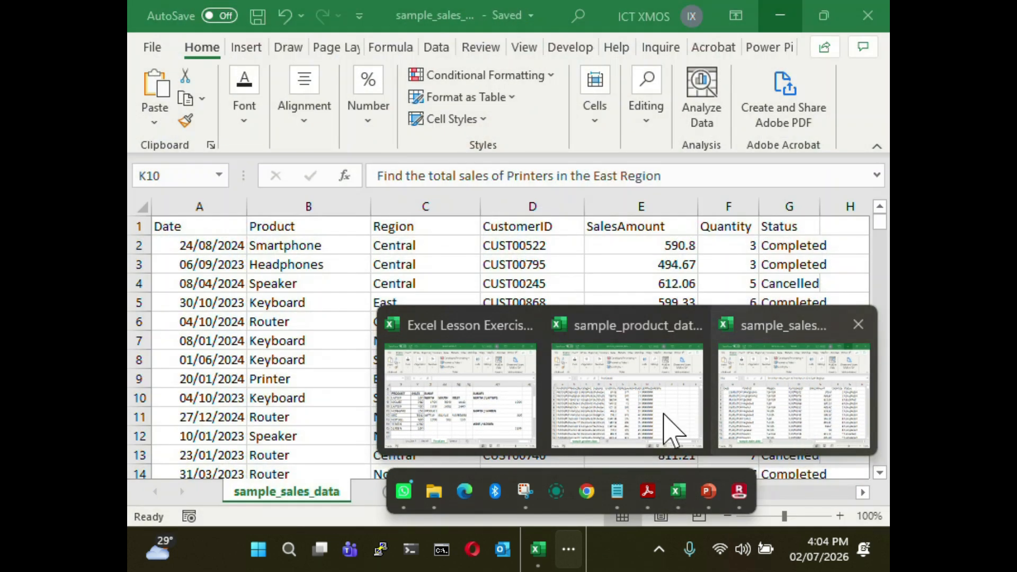
left_click(522, 422)
left_click(511, 424)
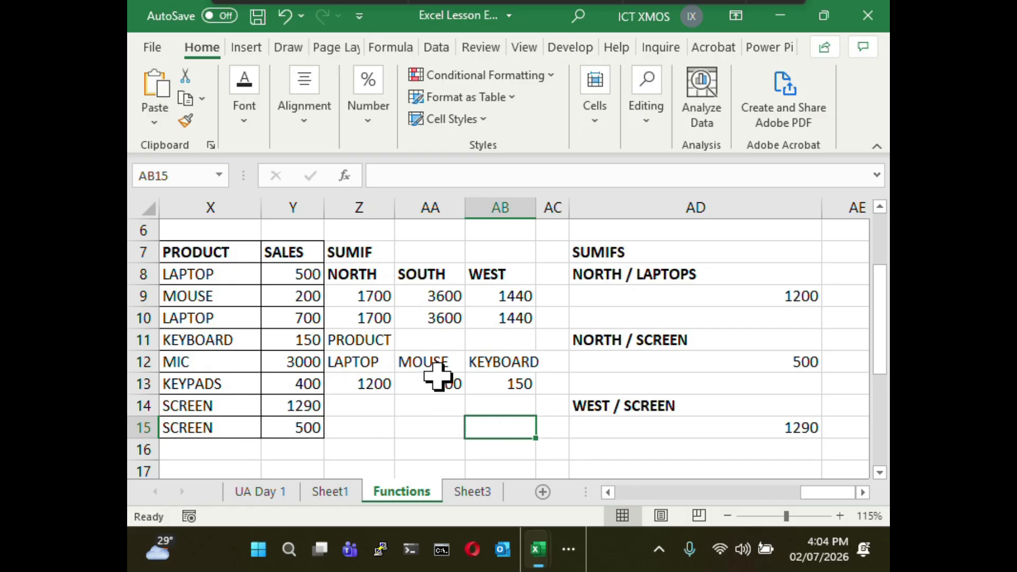
Examine which ranges the SUMIF formula in Z10 uses for region, criterion and sales
left_click(373, 322)
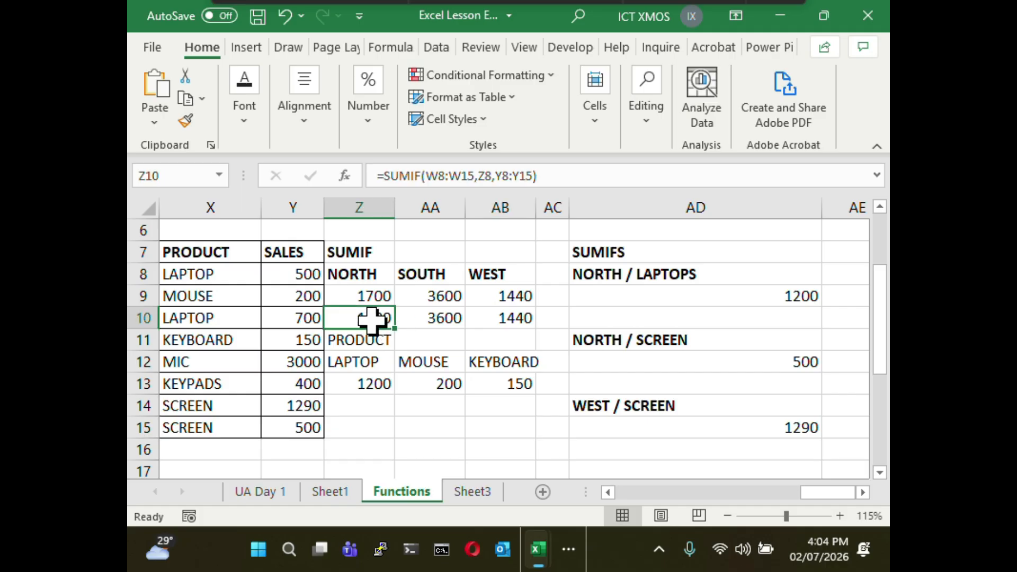
left_click(560, 177)
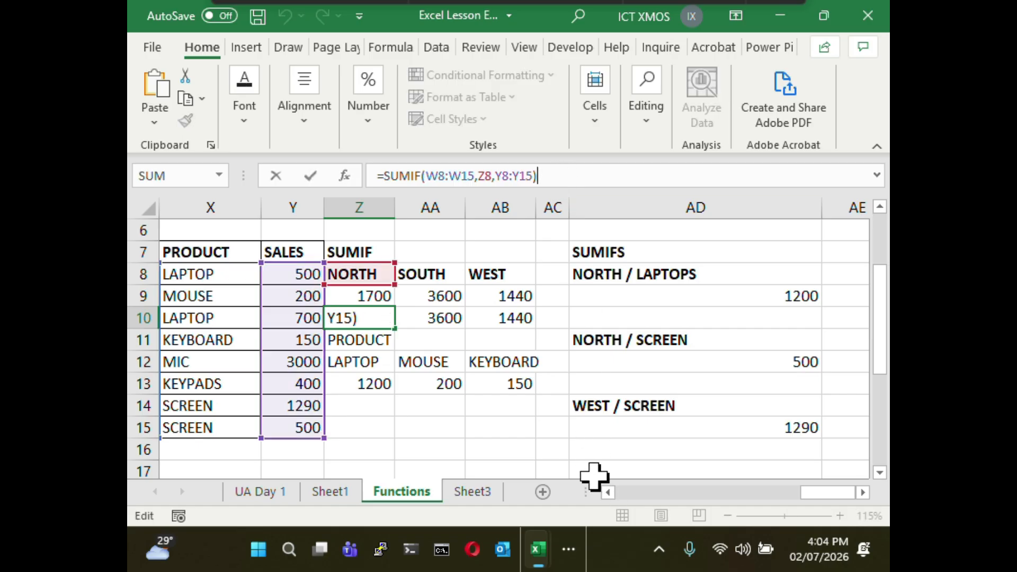
left_click(608, 493)
left_click(608, 492)
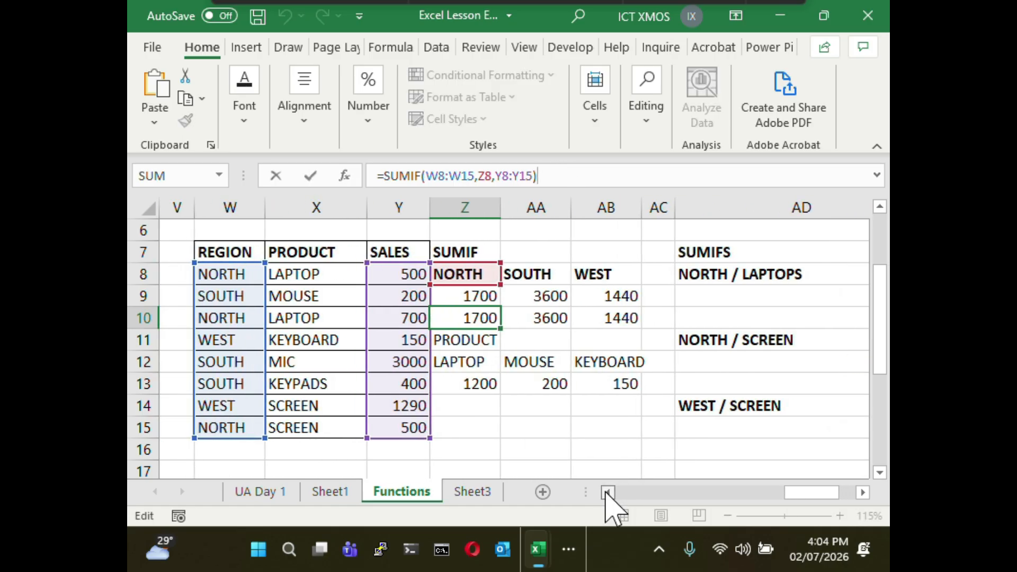
left_click(607, 493)
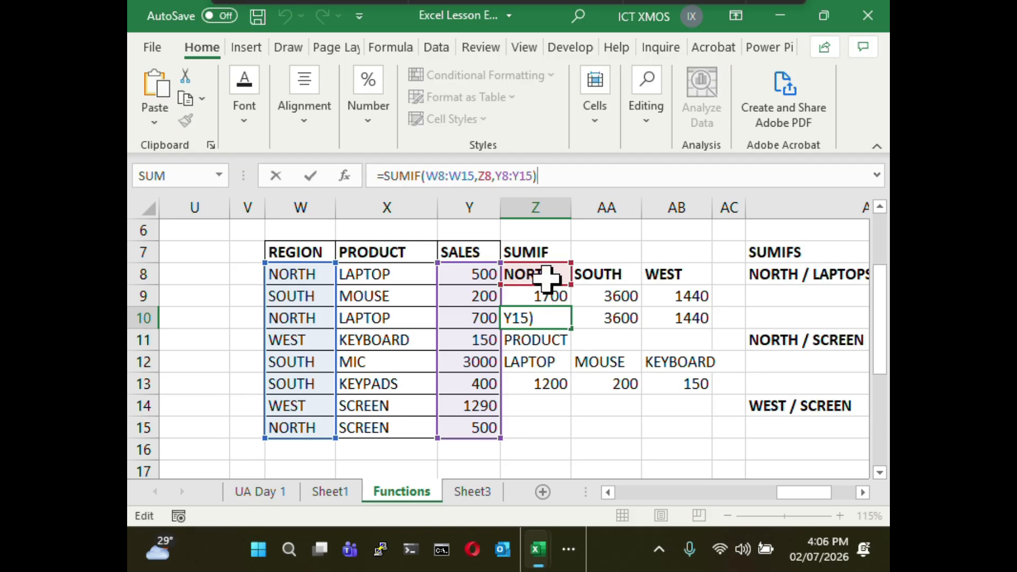
key("ctrl+Return")
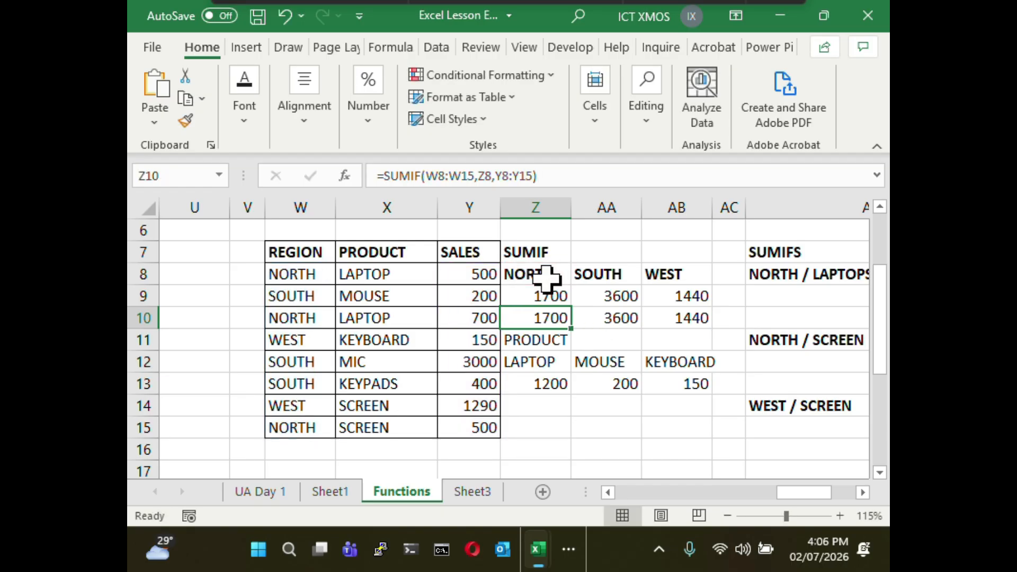
Add a trailing space to the NORTH heading in Z8 and compare the SUMIF formulas in Z10 and Z9
left_click(524, 256)
left_click(526, 267)
left_click(440, 176)
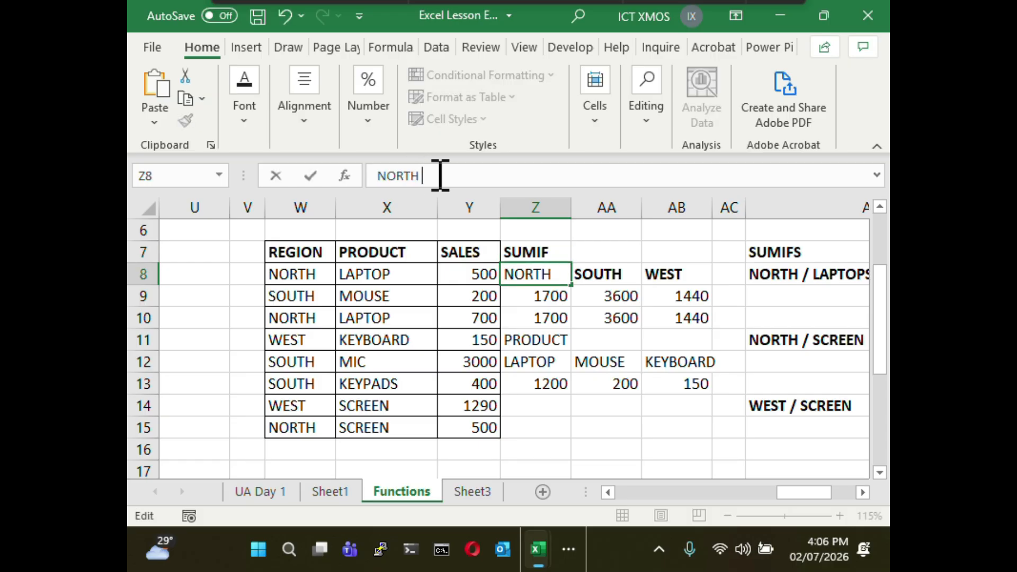
key("Return")
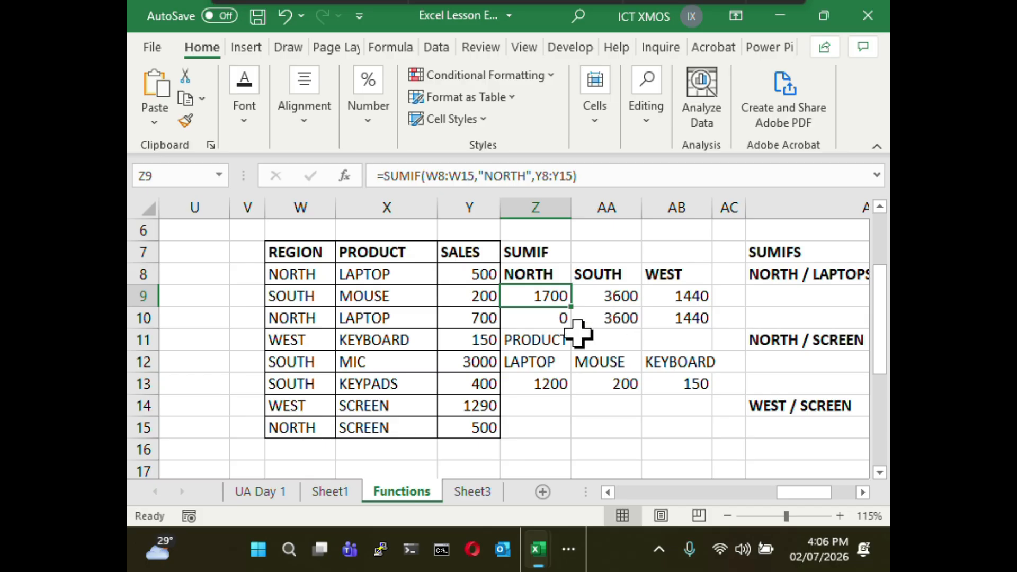
left_click(556, 317)
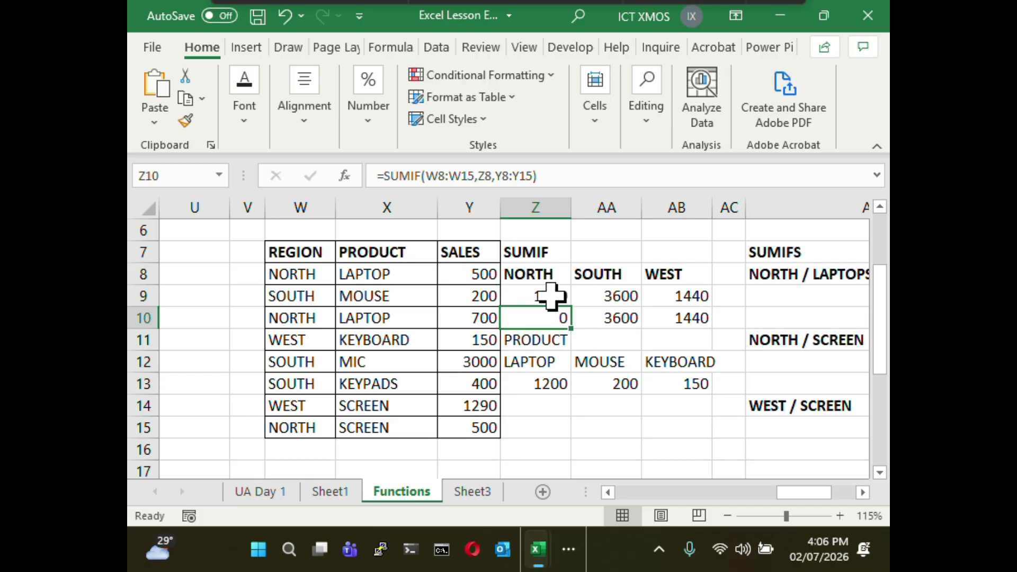
left_click(551, 295)
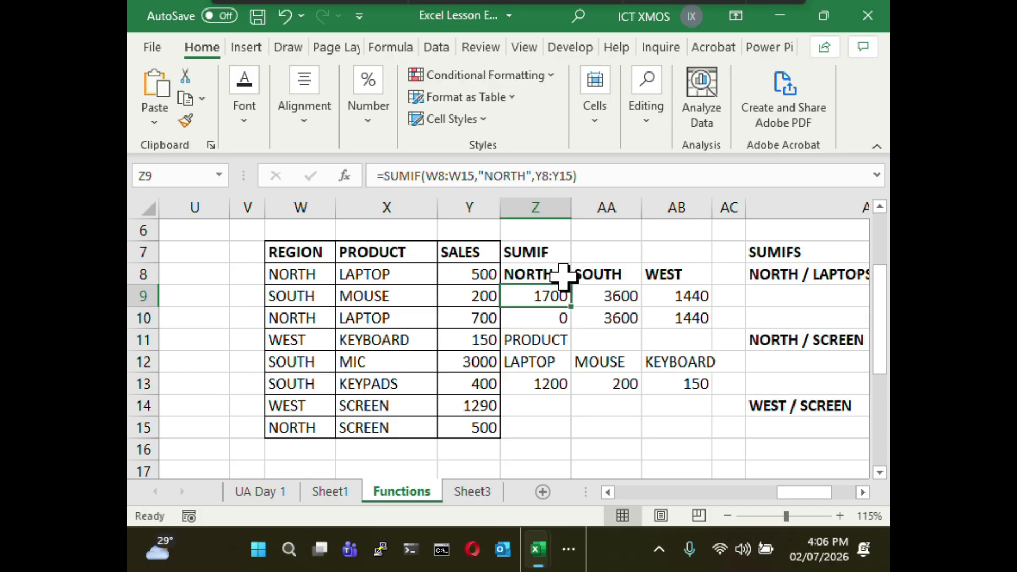
Remove the trailing space from the NORTH heading in Z8
left_click(538, 270)
left_click(456, 180)
key("BackSpace")
key("Return")
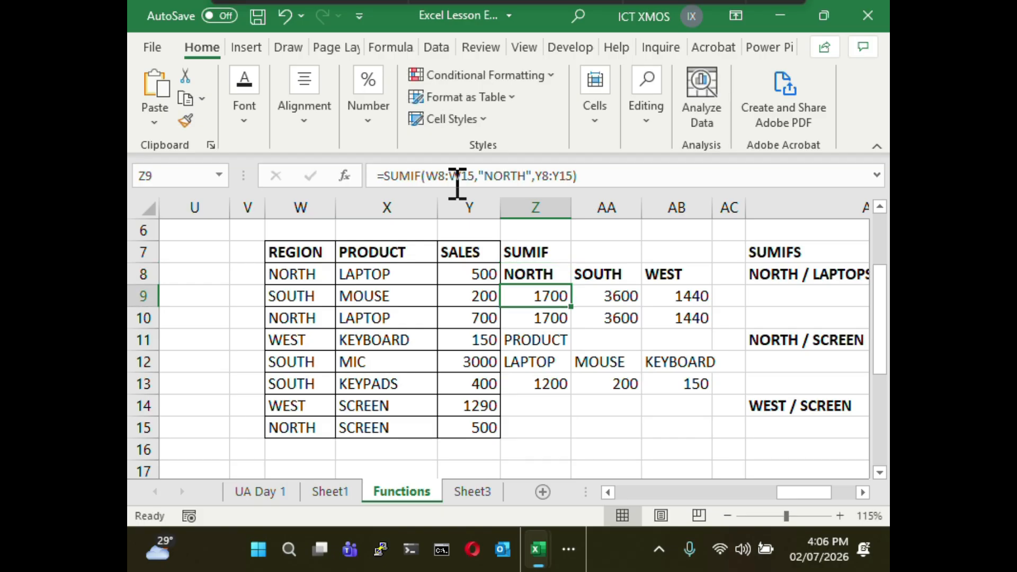
Compare the criteria in the SUMIF formulas in Z10, Z9 and Z13 with the SUMIFS formula in AD9
left_click(552, 335)
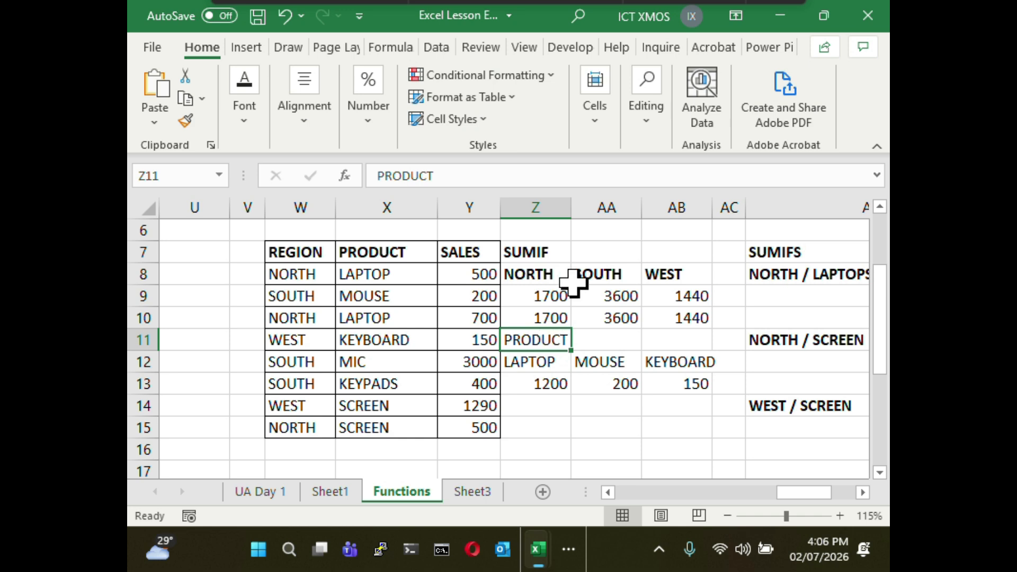
left_click(557, 315)
left_click(582, 178)
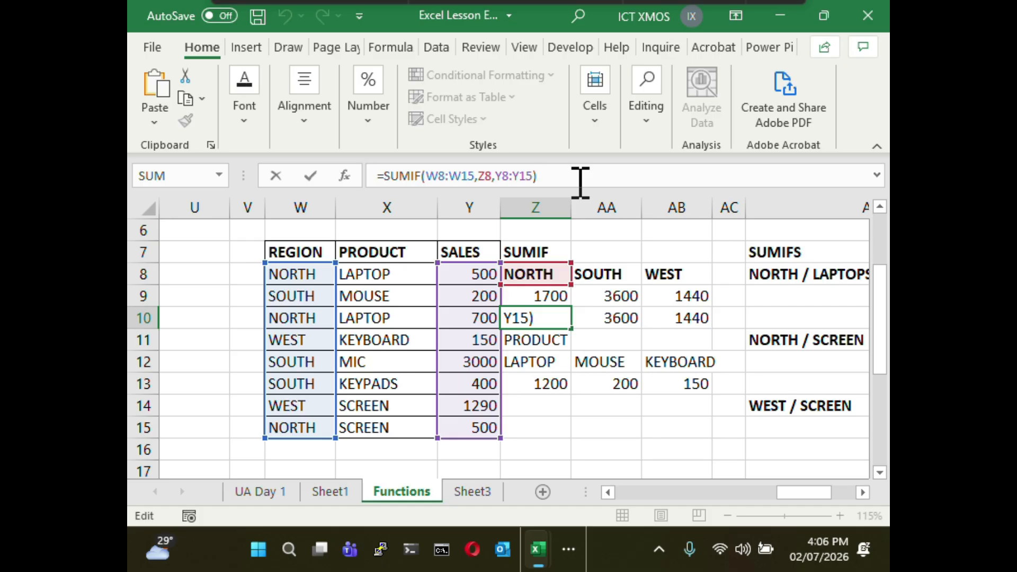
left_click(568, 550)
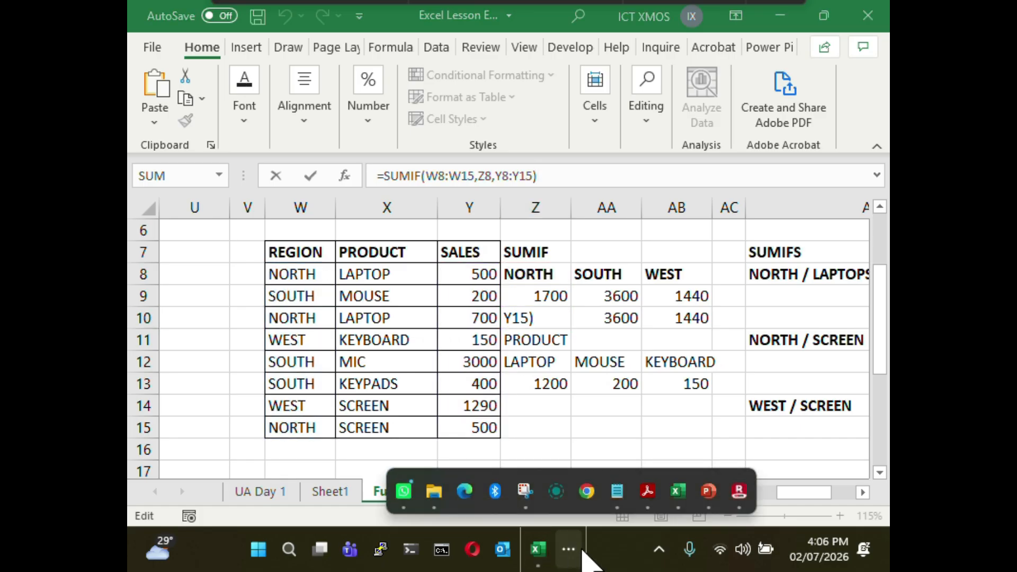
mouse_move(737, 493)
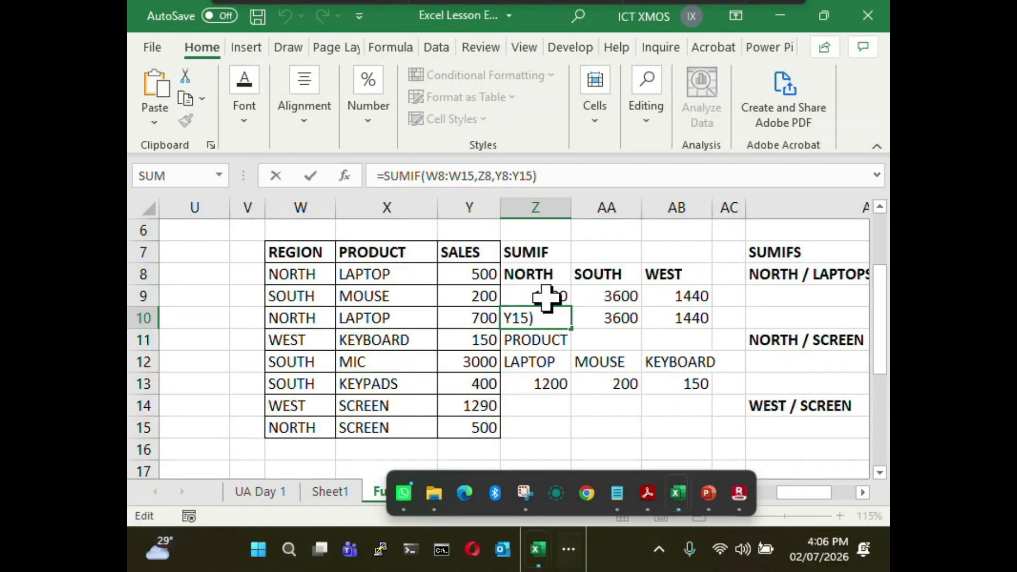
left_click(545, 296)
left_click(546, 297)
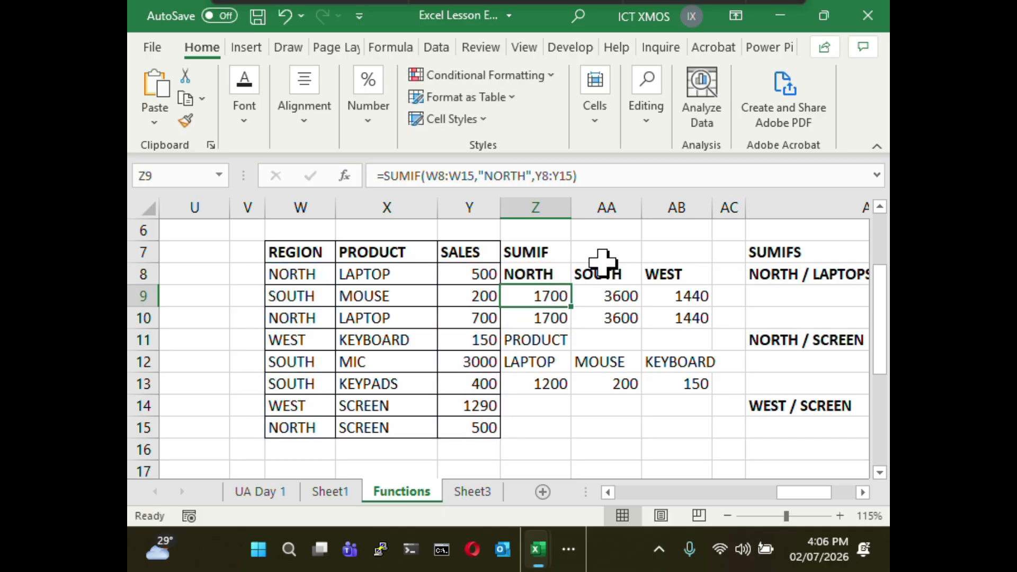
left_click(631, 180)
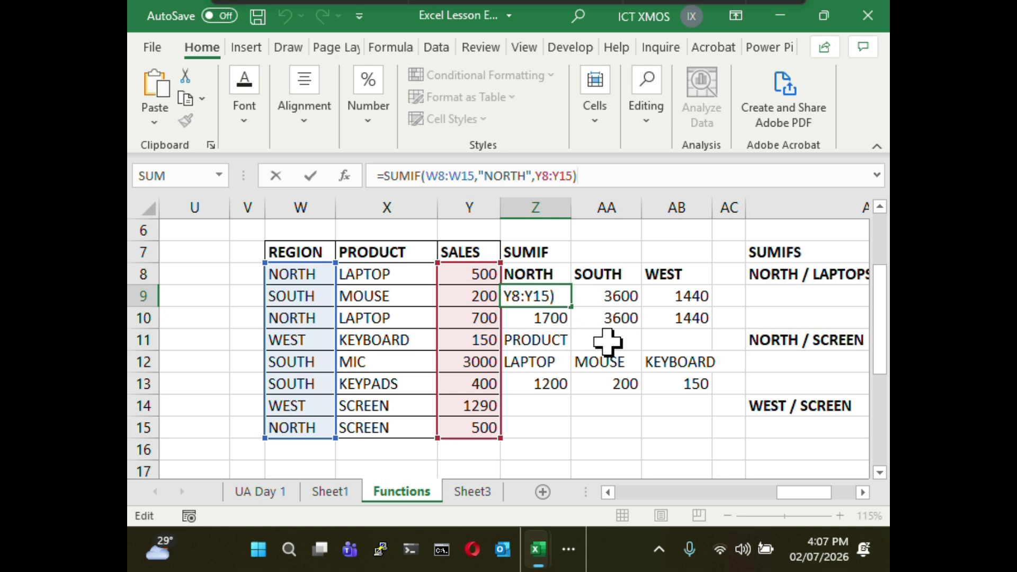
left_click(550, 383)
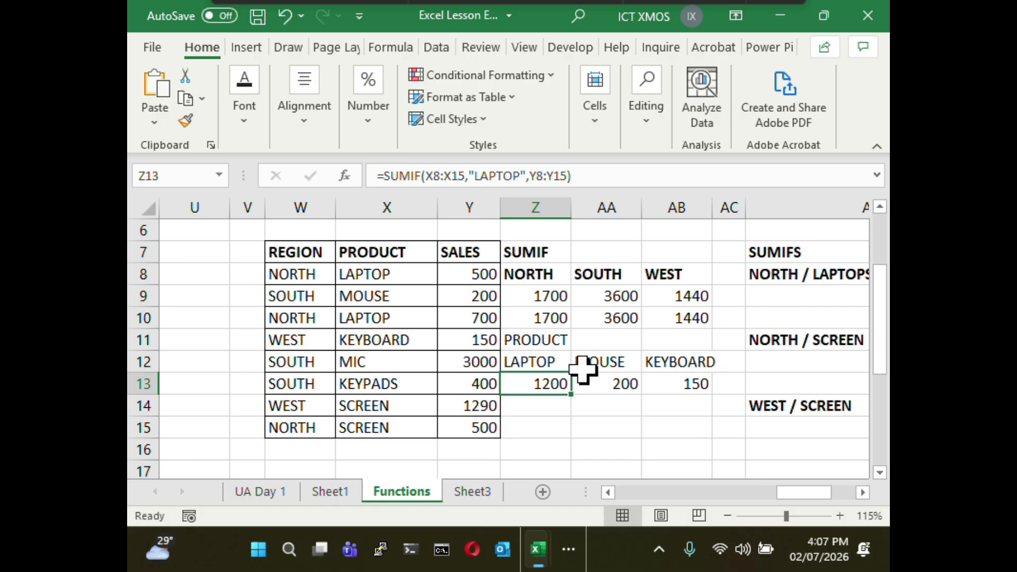
left_click(862, 493)
left_click(737, 296)
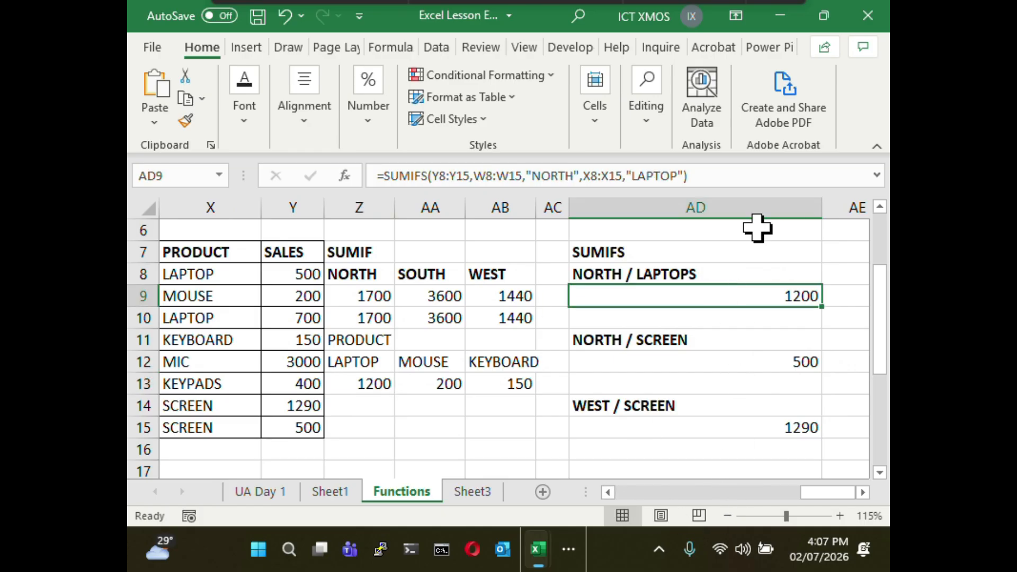
Narrow column AD to about the width of its NORTH / LAPTOPS heading
left_click_drag(826, 218, 705, 230)
left_click(607, 493)
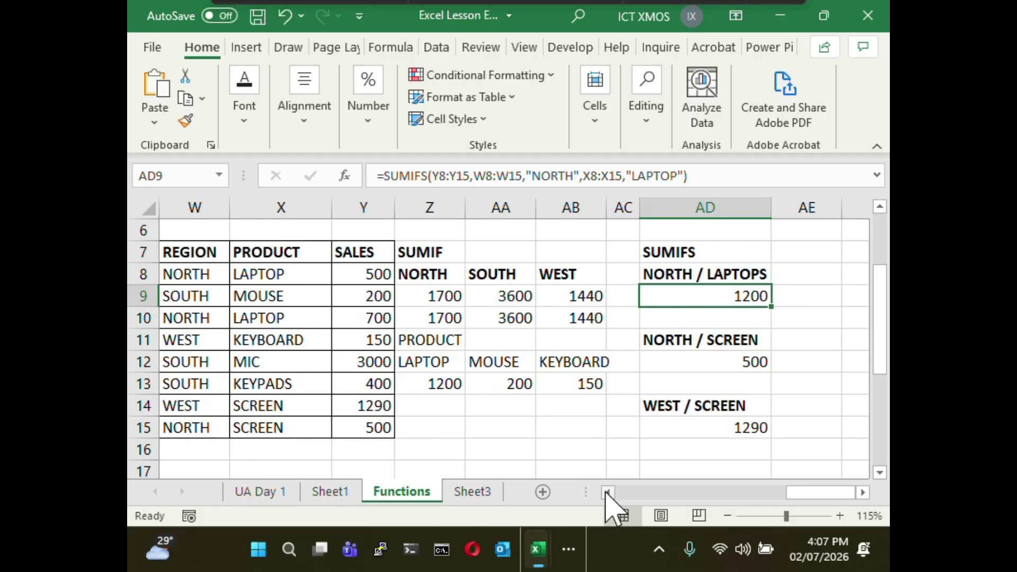
left_click(608, 493)
left_click(608, 493)
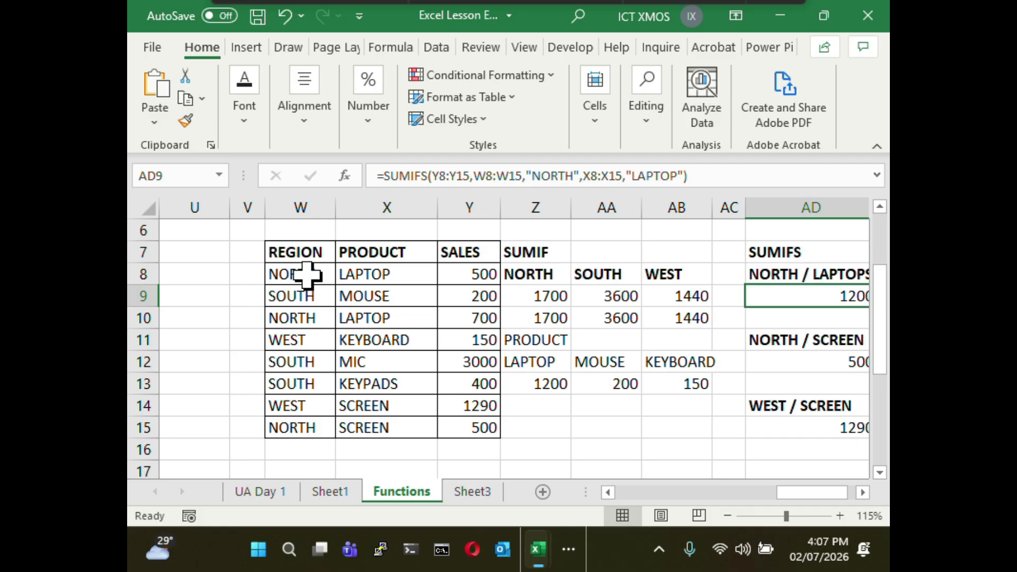
Examine the sum range, criteria ranges and criteria of the SUMIFS formula in AD9, and check the SUMIF formula in Z10
left_click(749, 174)
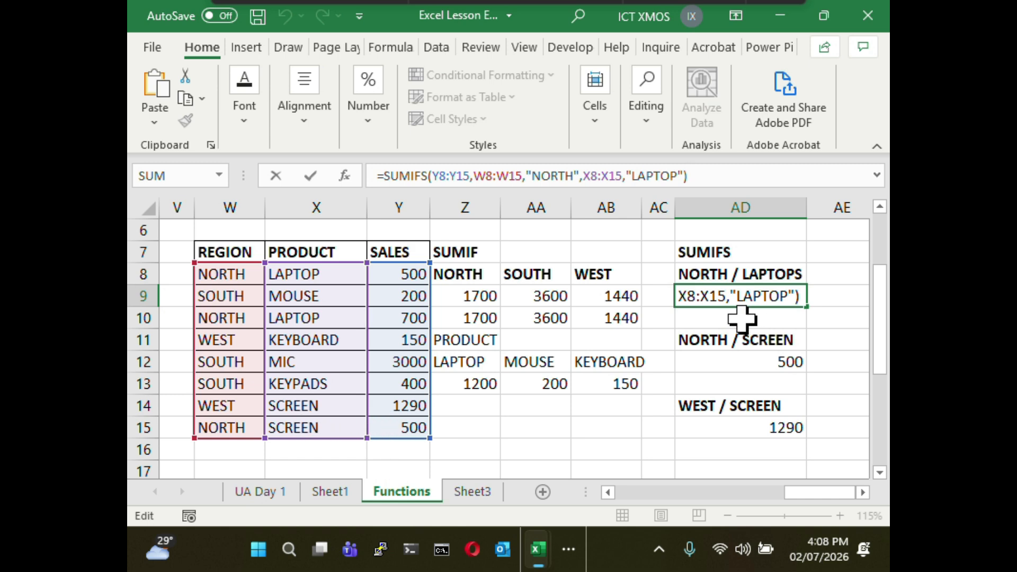
left_click(458, 177)
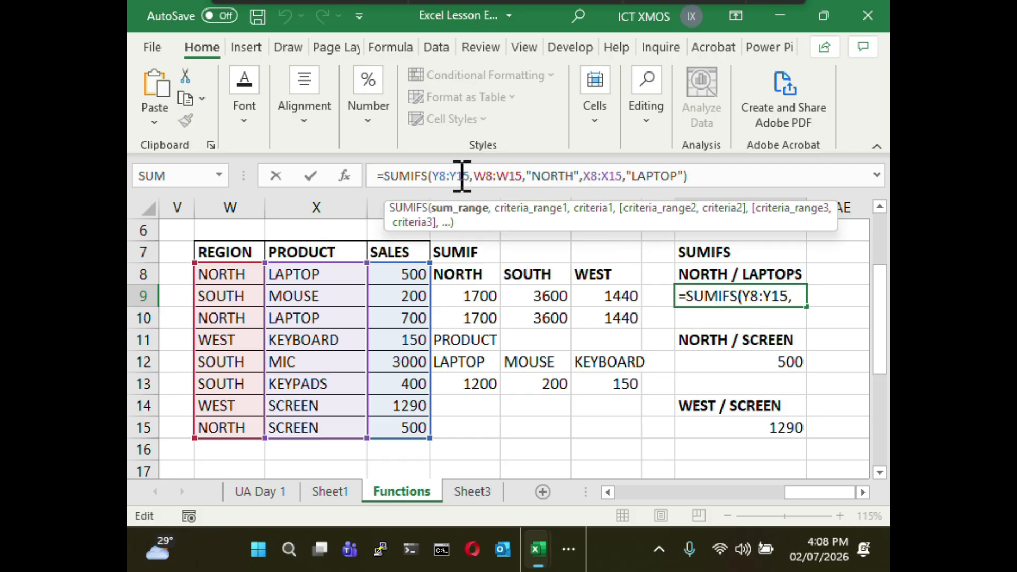
left_click(497, 176)
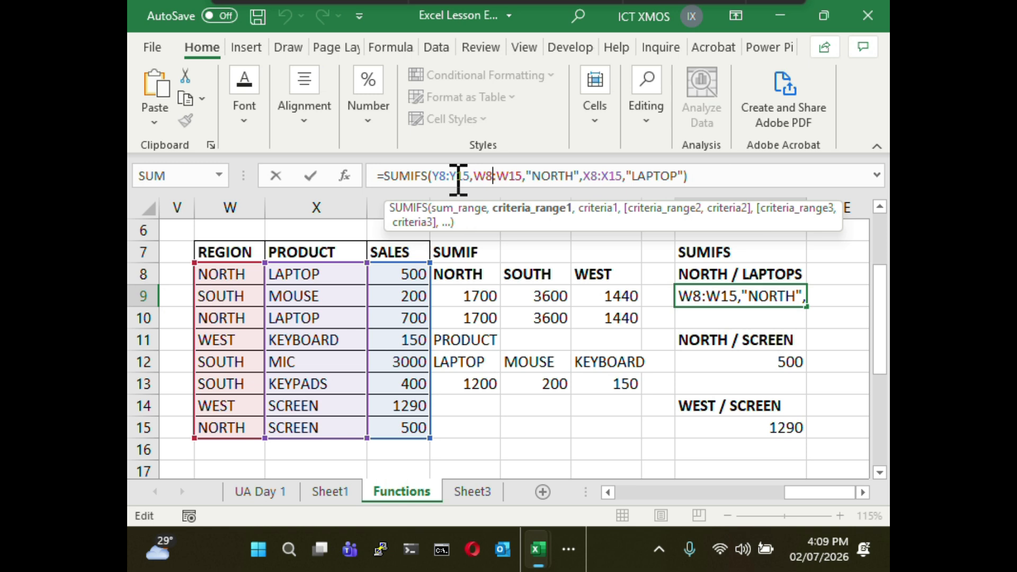
left_click(713, 175)
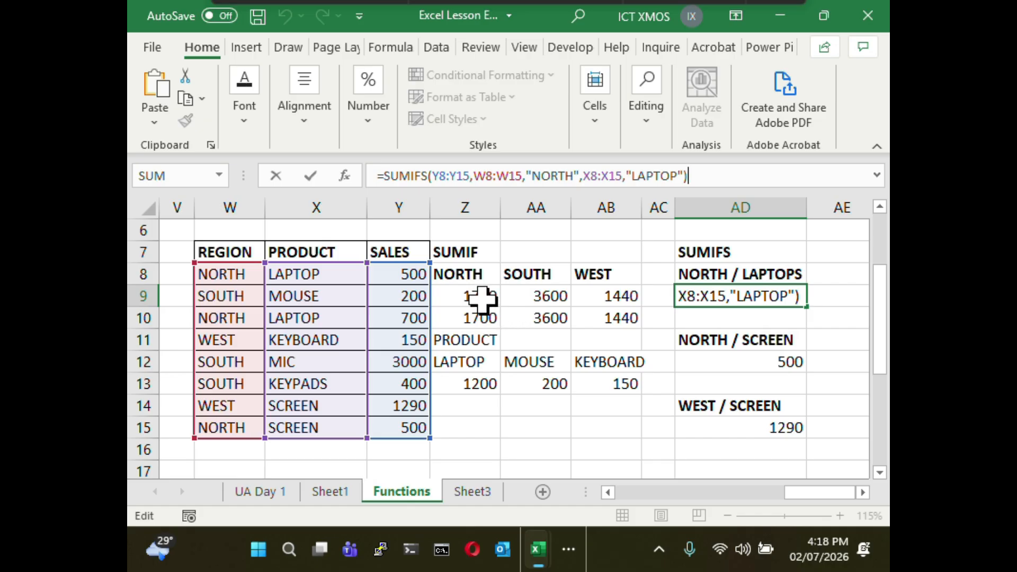
left_click(479, 317)
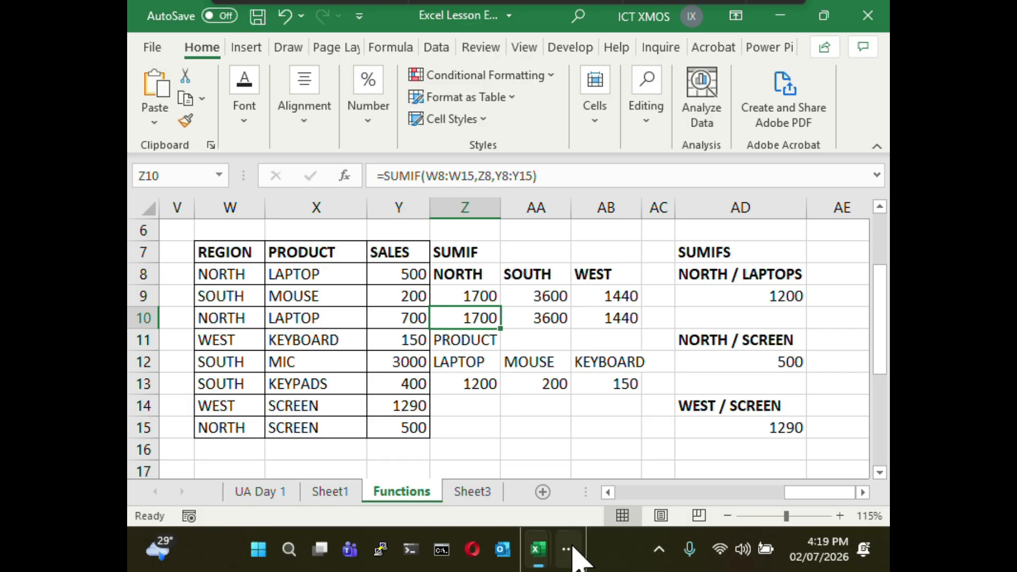
mouse_move(583, 16)
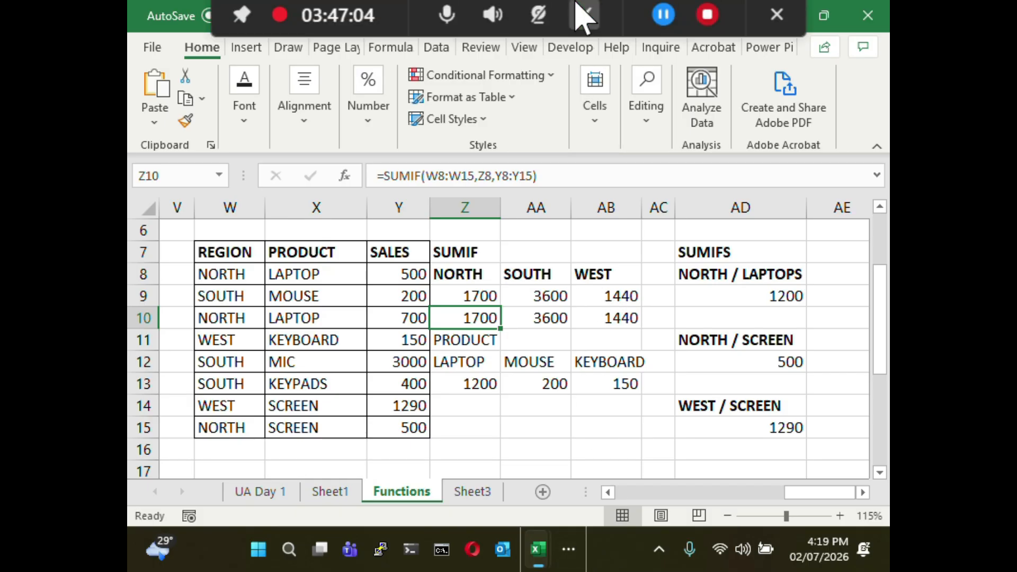